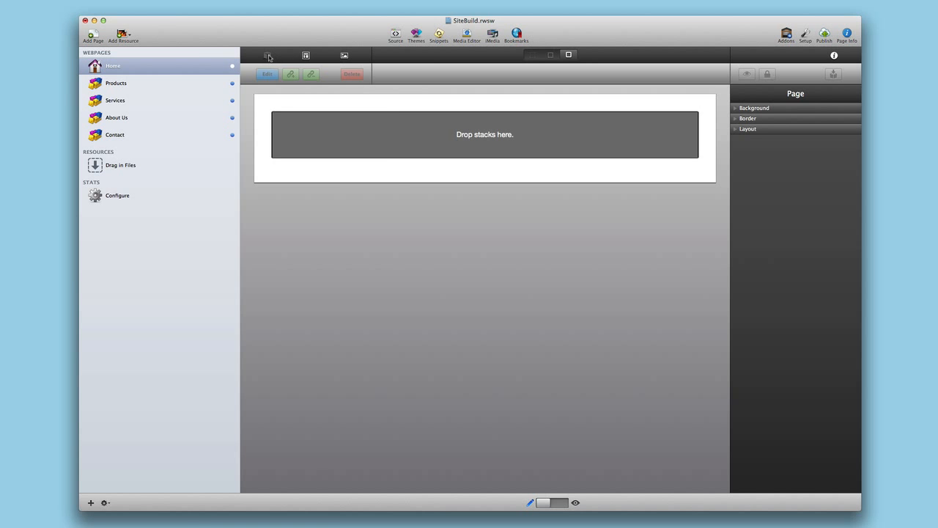
- Add the Foundation Site Styles stack to the empty Home page
{"action": "left_click", "coordinate": [268, 56]}
{"action": "scroll", "coordinate": [242, 330], "scroll_direction": "up", "scroll_amount": 4}
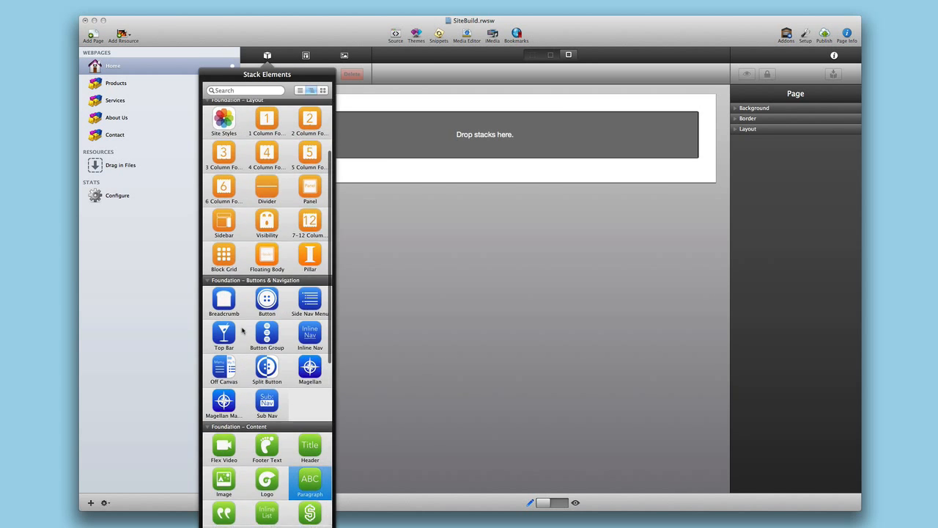
{"action": "scroll", "coordinate": [243, 331], "scroll_direction": "up", "scroll_amount": 2}
{"action": "left_click_drag", "start_coordinate": [223, 163], "coordinate": [439, 144]}
{"action": "left_click", "coordinate": [465, 104]}
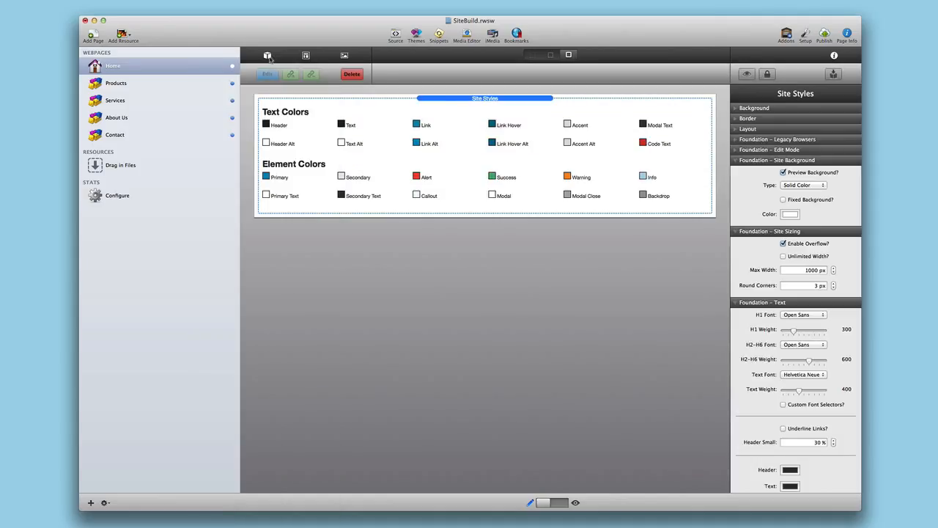
- Preview the Site Styles and Top Bar Menu templates in the templates library
{"action": "left_click", "coordinate": [267, 57]}
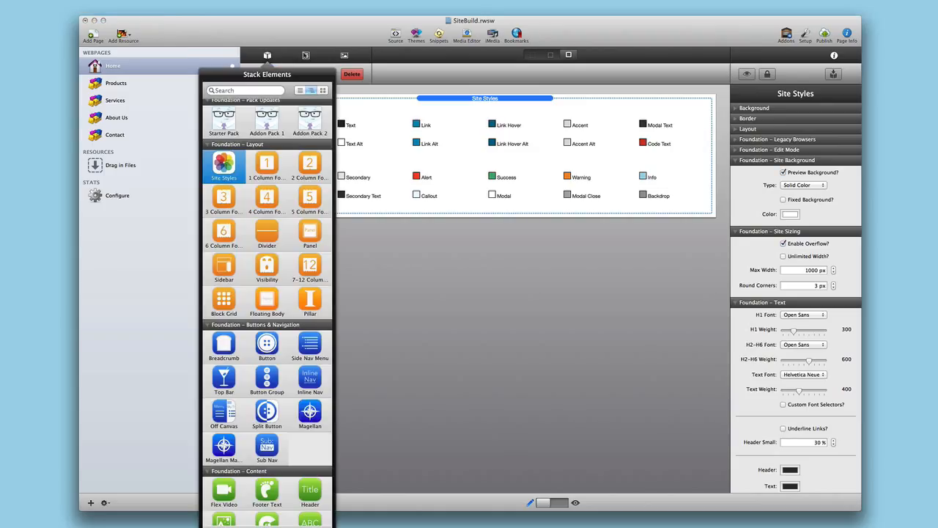
{"action": "left_click", "coordinate": [306, 56]}
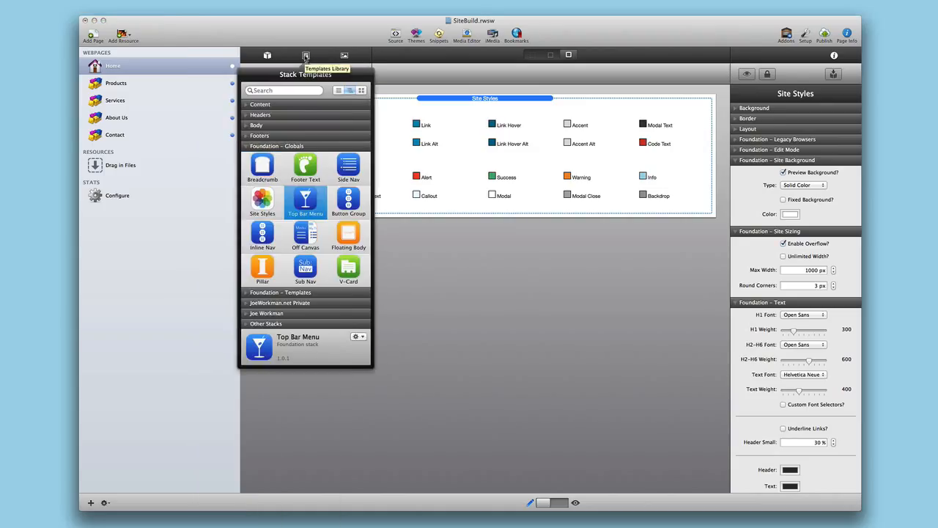
{"action": "left_click", "coordinate": [264, 206]}
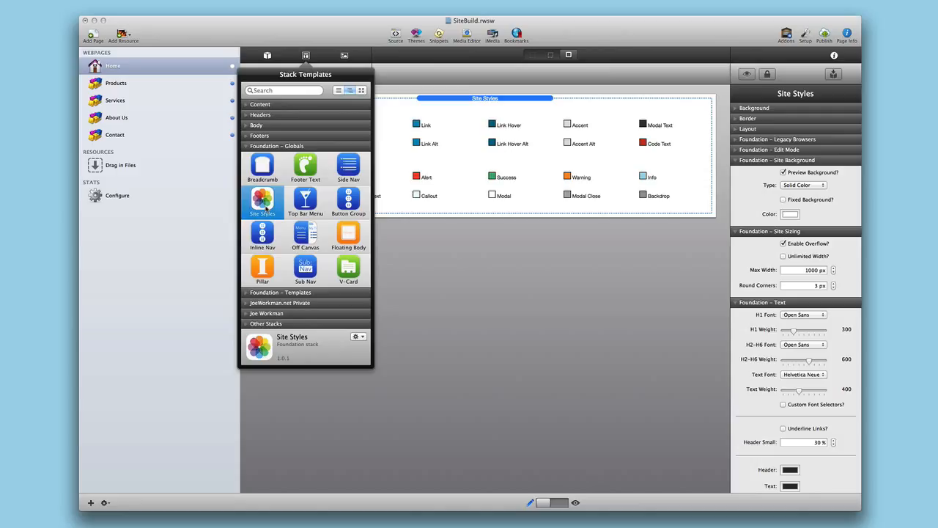
{"action": "left_click", "coordinate": [313, 202]}
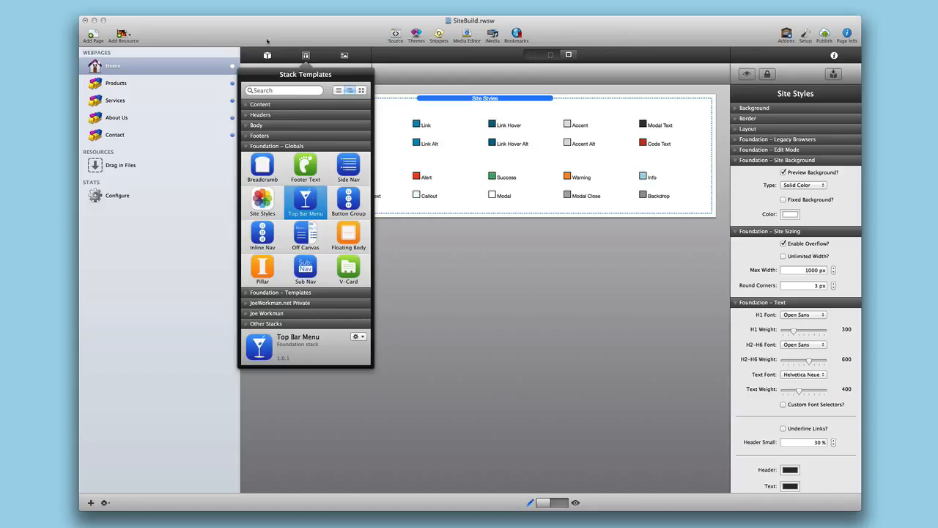
- Place a Top Bar stack below Site Styles
{"action": "left_click", "coordinate": [267, 55]}
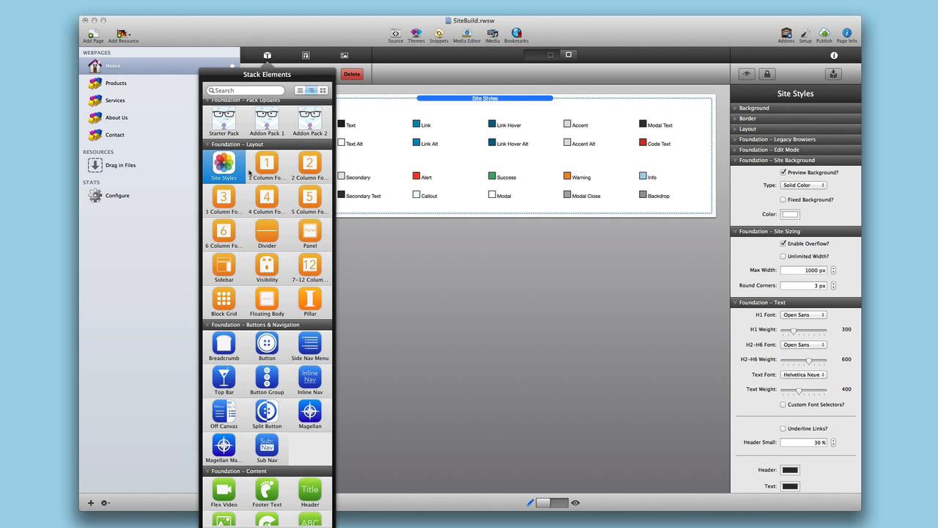
{"action": "scroll", "coordinate": [250, 176], "scroll_direction": "down", "scroll_amount": 2}
{"action": "left_click_drag", "start_coordinate": [241, 309], "coordinate": [451, 231]}
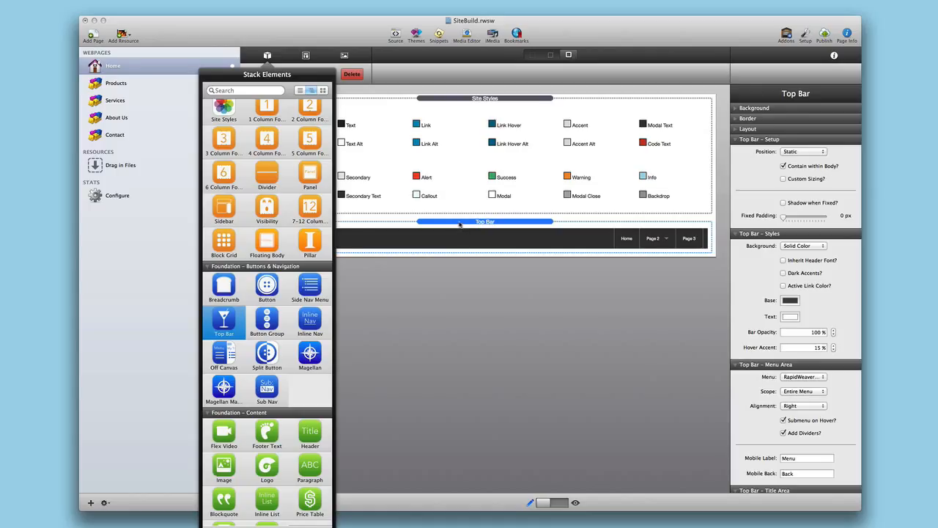
{"action": "left_click", "coordinate": [460, 225]}
- Add a 2 Column Foundation row below the Top Bar, with two Headers and a Button on the left
{"action": "left_click", "coordinate": [268, 55]}
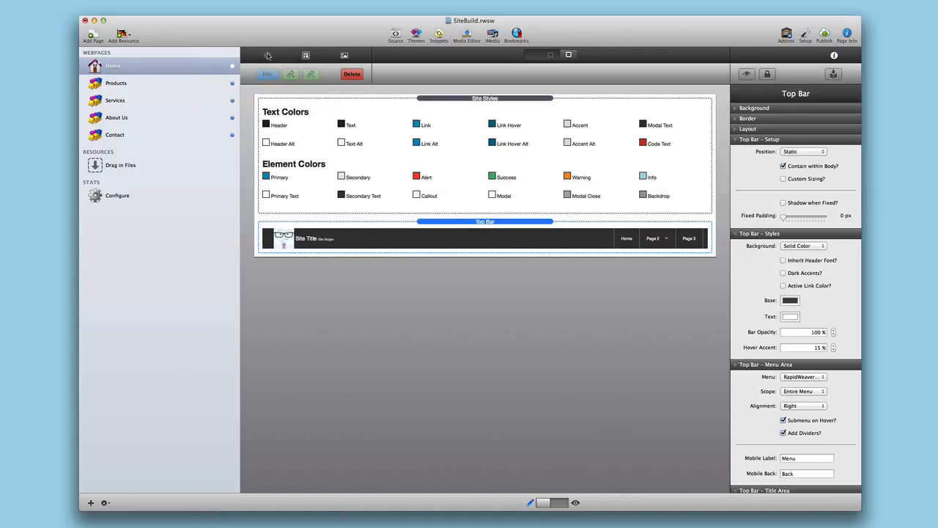
{"action": "left_click_drag", "start_coordinate": [310, 111], "coordinate": [453, 254]}
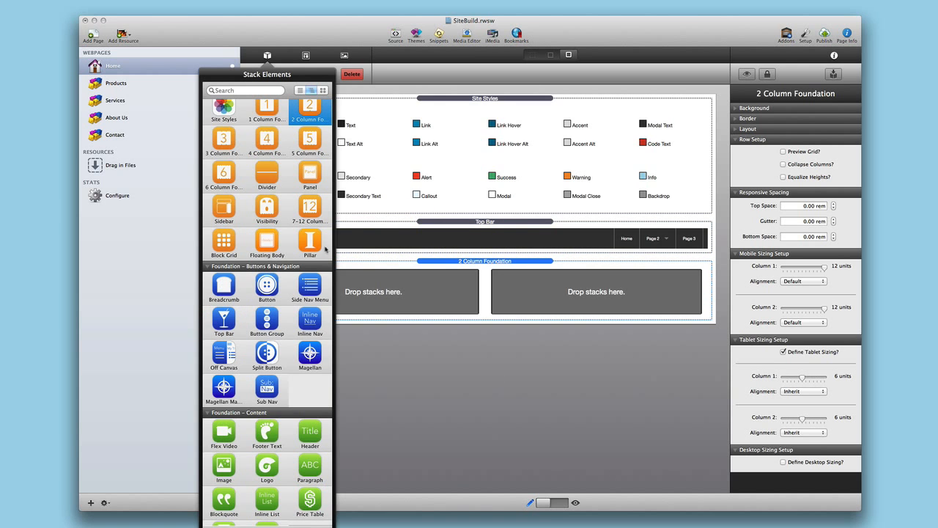
{"action": "left_click_drag", "start_coordinate": [310, 435], "coordinate": [382, 324]}
{"action": "left_click_drag", "start_coordinate": [310, 105], "coordinate": [378, 349]}
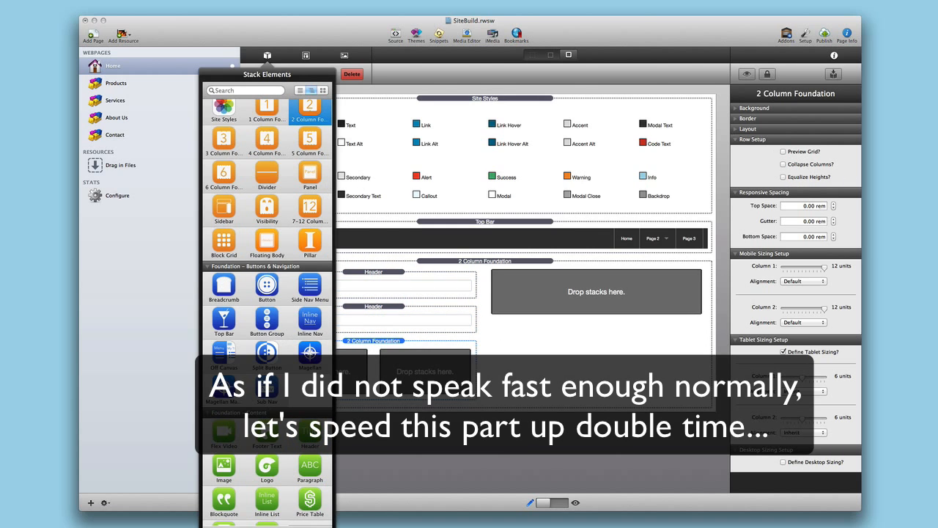
{"action": "left_click_drag", "start_coordinate": [267, 287], "coordinate": [424, 365]}
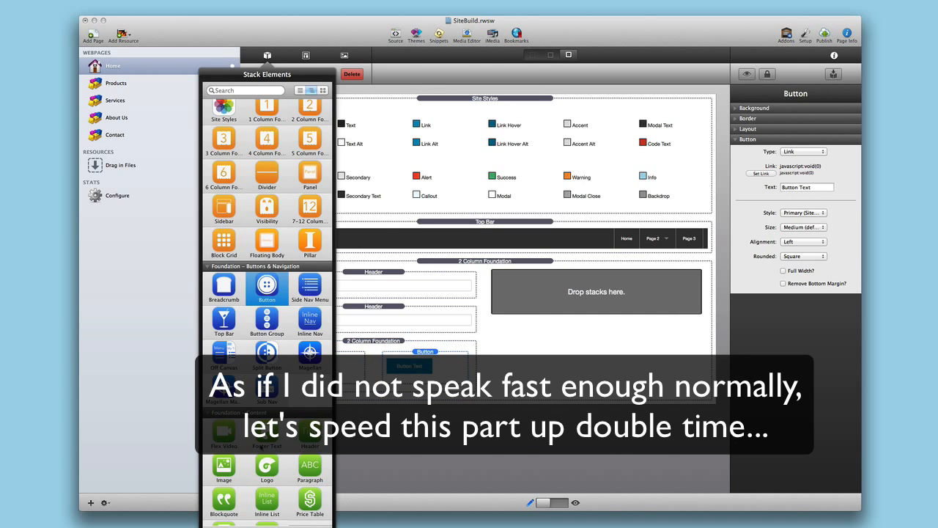
- Put an Image in the right column, and a Flex Video and Paragraph in the left
{"action": "left_click_drag", "start_coordinate": [227, 465], "coordinate": [532, 308]}
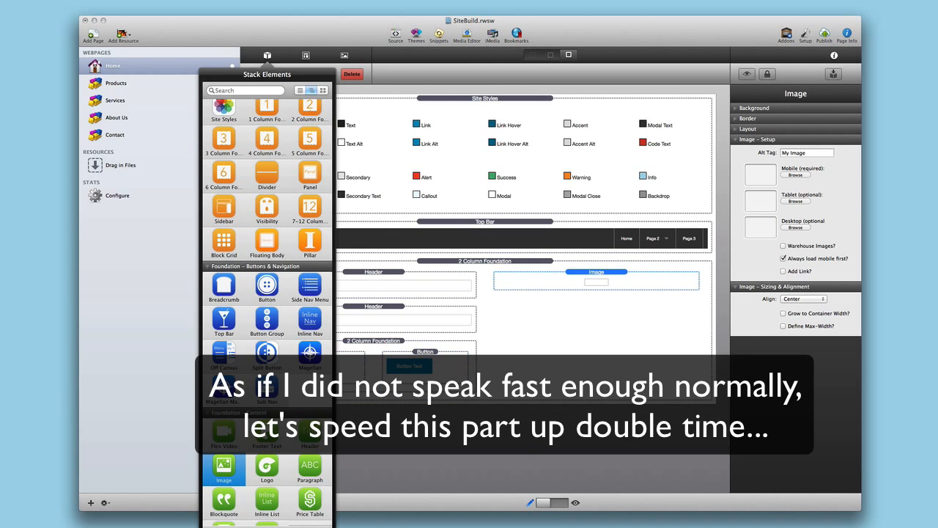
{"action": "scroll", "coordinate": [268, 308], "scroll_direction": "down", "scroll_amount": 3}
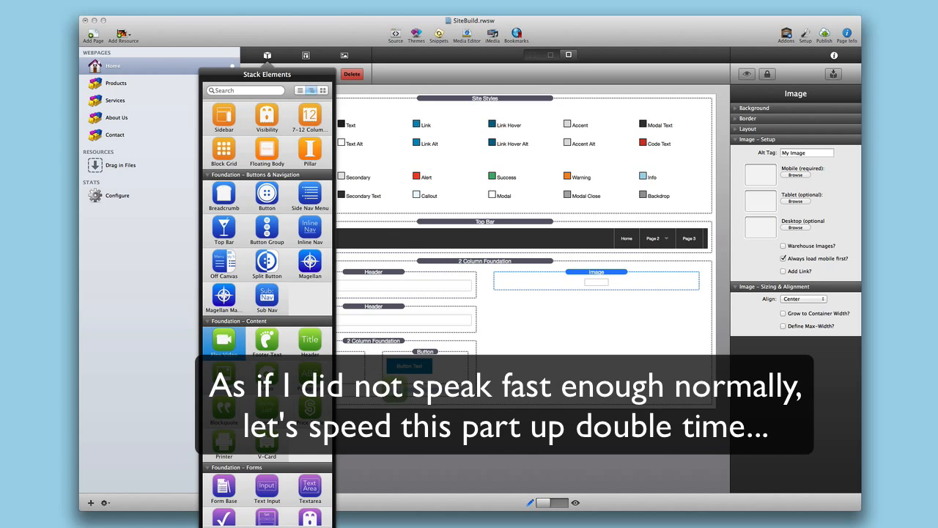
{"action": "left_click_drag", "start_coordinate": [390, 399], "coordinate": [393, 403]}
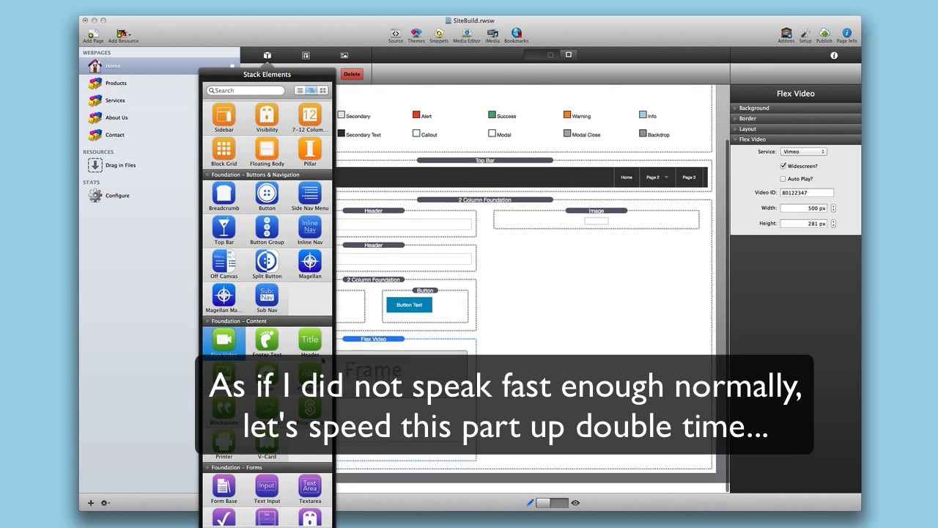
{"action": "left_click_drag", "start_coordinate": [308, 374], "coordinate": [396, 467]}
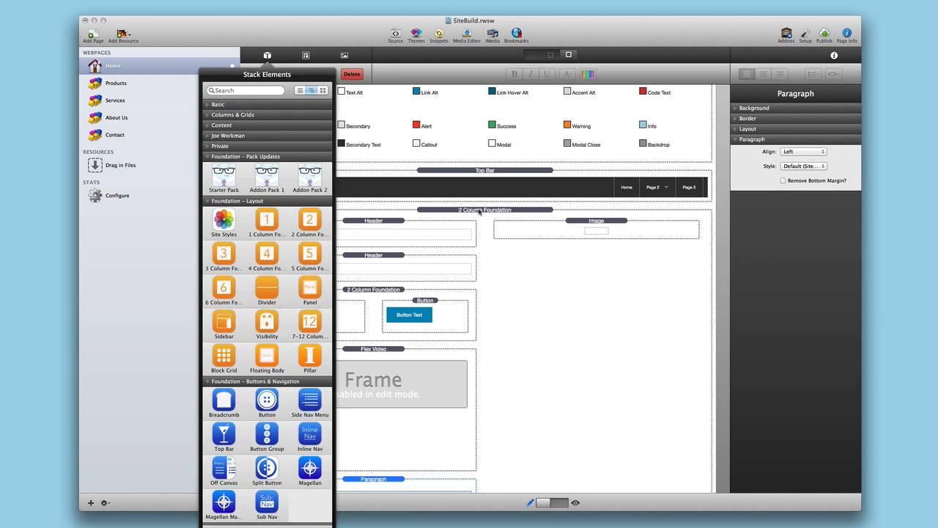
{"action": "left_click", "coordinate": [520, 211]}
{"action": "scroll", "coordinate": [513, 304], "scroll_direction": "down", "scroll_amount": 5}
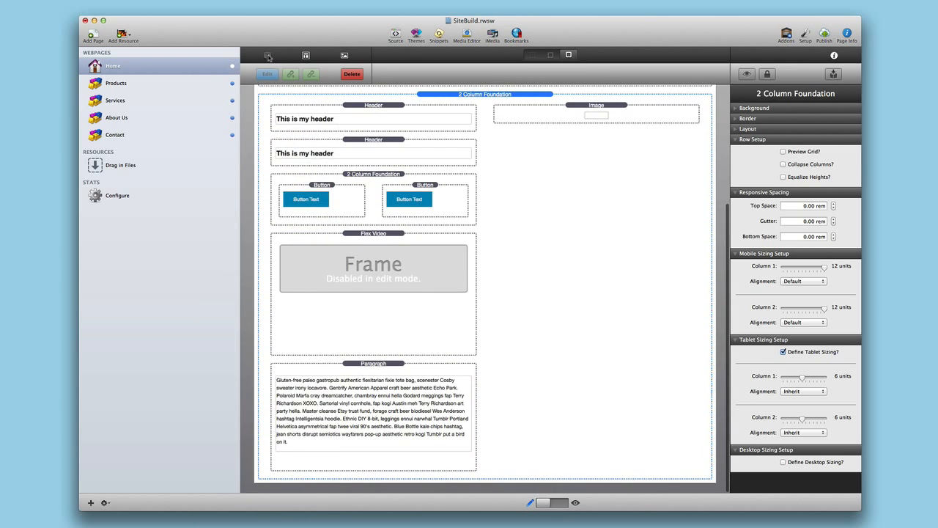
- Add a 1 Column Foundation row at the page bottom containing Headers
{"action": "left_click", "coordinate": [268, 56]}
{"action": "left_click_drag", "start_coordinate": [267, 220], "coordinate": [492, 480]}
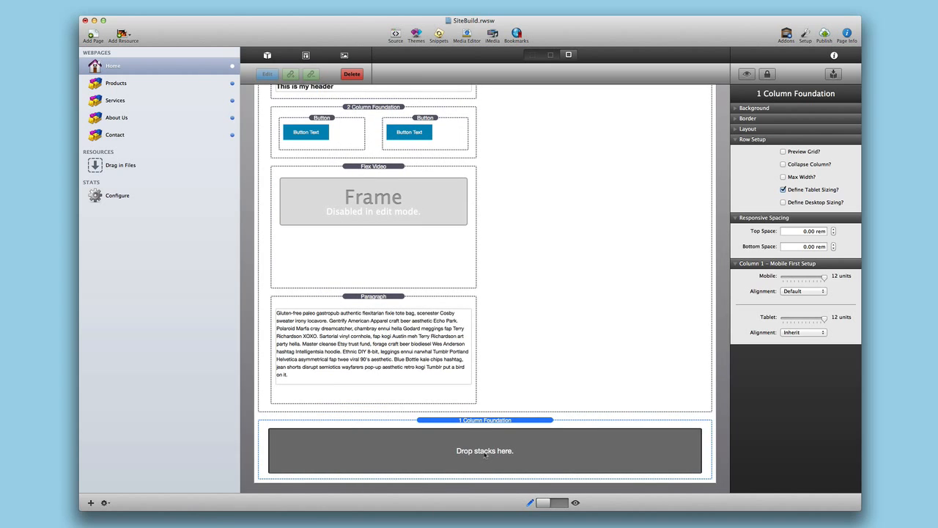
{"action": "left_click", "coordinate": [268, 56]}
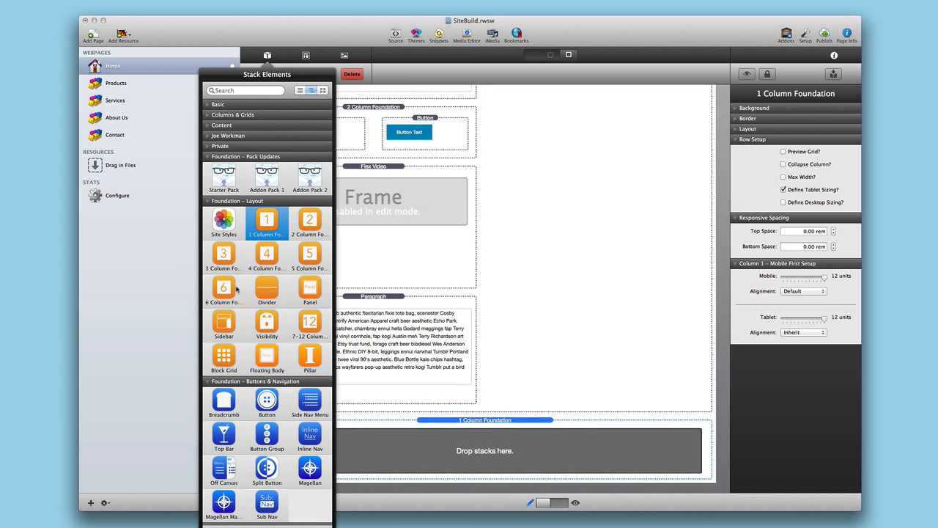
{"action": "scroll", "coordinate": [267, 361], "scroll_direction": "down", "scroll_amount": 4}
{"action": "left_click_drag", "start_coordinate": [311, 326], "coordinate": [477, 456]}
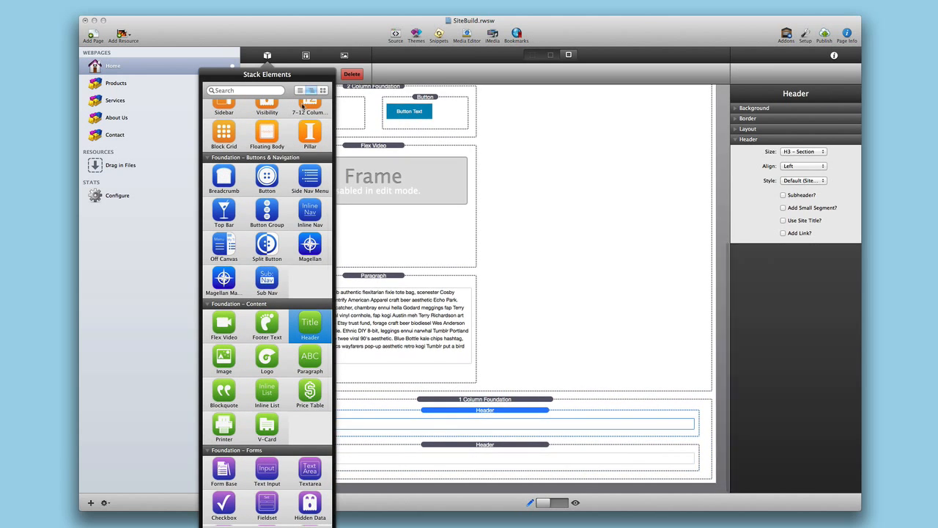
- Add a 3 Column Foundation row with an Image and a Header in each column
{"action": "scroll", "coordinate": [296, 146], "scroll_direction": "up", "scroll_amount": 3}
{"action": "left_click_drag", "start_coordinate": [223, 154], "coordinate": [504, 466]}
{"action": "scroll", "coordinate": [504, 466], "scroll_direction": "down", "scroll_amount": 3}
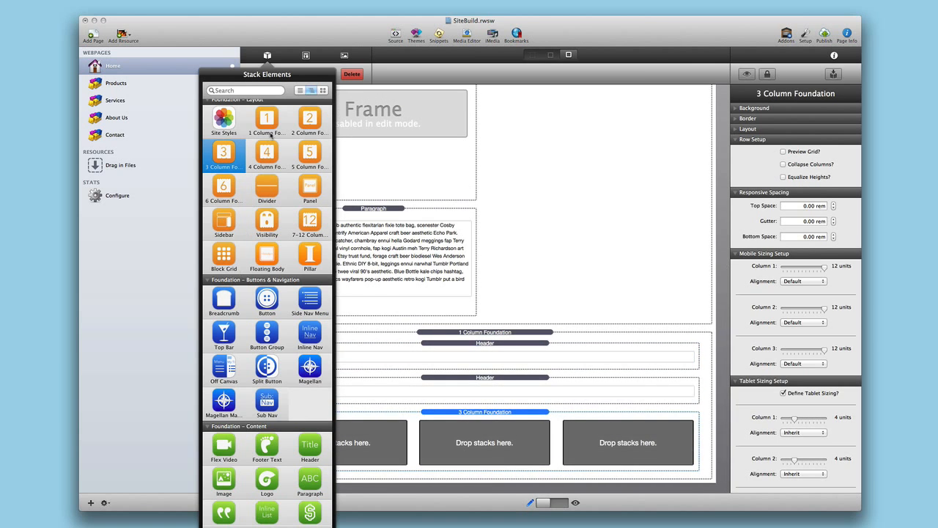
{"action": "scroll", "coordinate": [300, 222], "scroll_direction": "down", "scroll_amount": 4}
{"action": "double_click", "coordinate": [226, 339]}
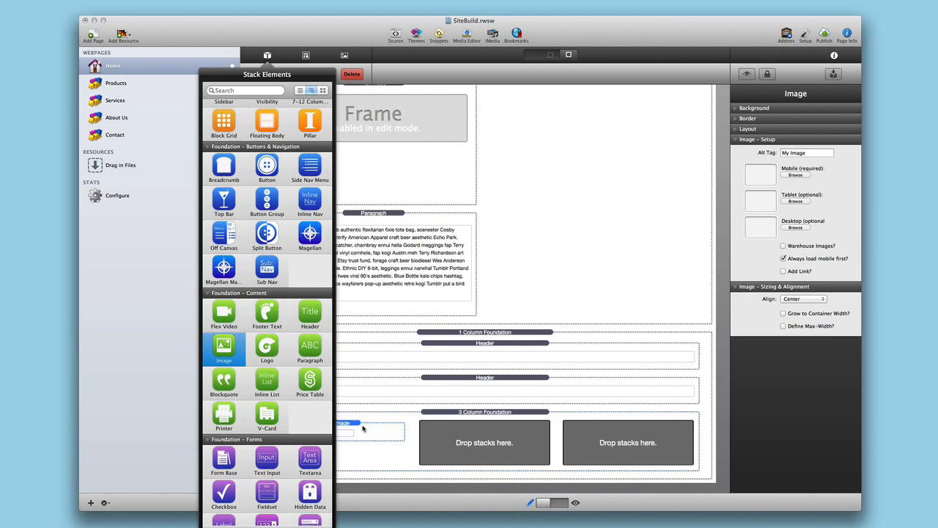
{"action": "left_click_drag", "start_coordinate": [227, 339], "coordinate": [629, 436]}
{"action": "left_click_drag", "start_coordinate": [310, 322], "coordinate": [634, 469]}
{"action": "left_click_drag", "start_coordinate": [310, 348], "coordinate": [468, 470]}
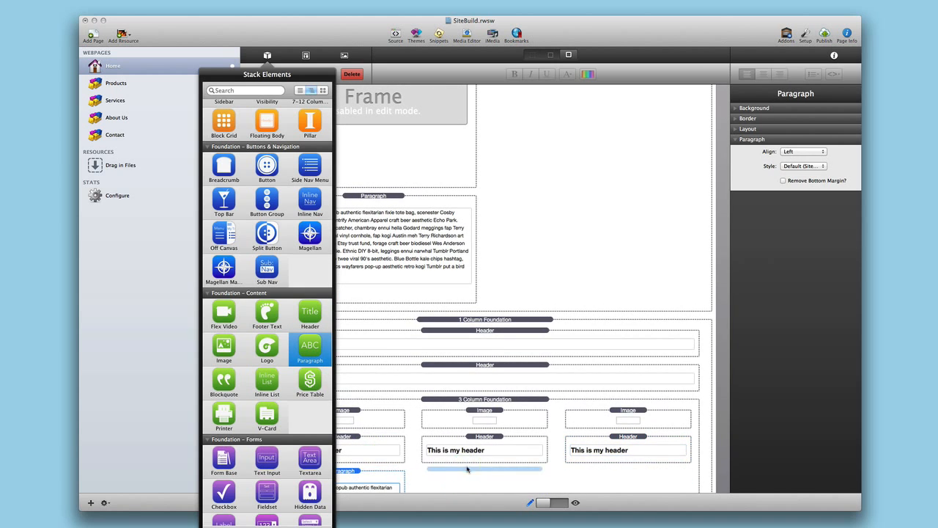
{"action": "left_click_drag", "start_coordinate": [310, 345], "coordinate": [584, 460]}
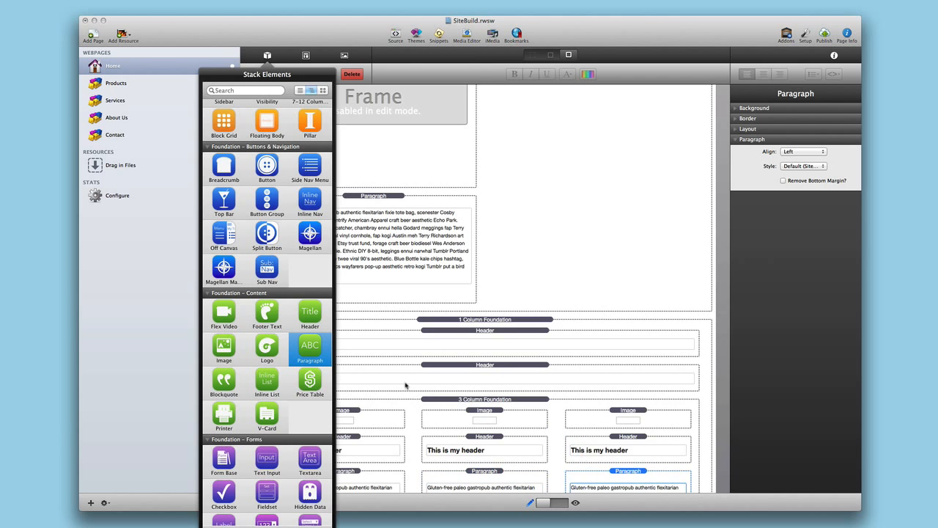
- Add Paragraphs under the columns, then a full-width Paragraph followed by a Divider
{"action": "scroll", "coordinate": [406, 385], "scroll_direction": "down", "scroll_amount": 3}
{"action": "scroll", "coordinate": [406, 385], "scroll_direction": "down", "scroll_amount": 2}
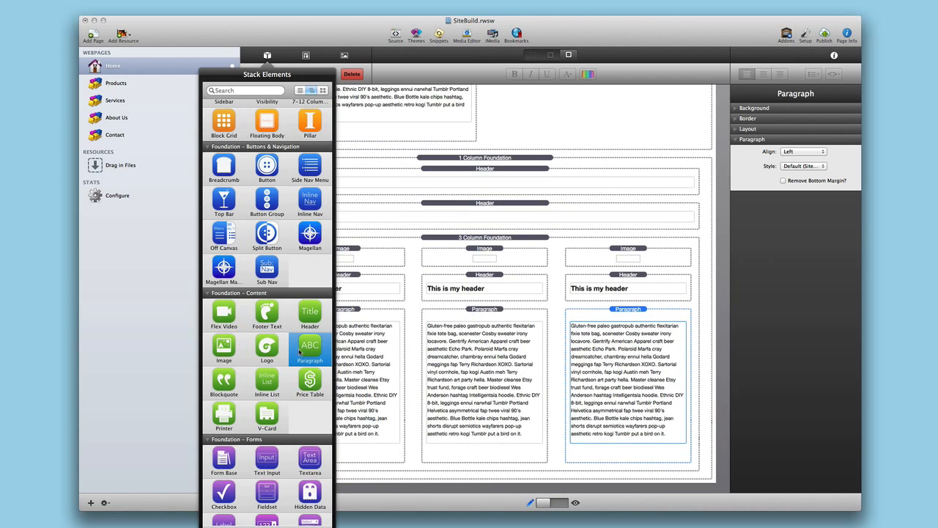
{"action": "left_click_drag", "start_coordinate": [310, 346], "coordinate": [492, 474]}
{"action": "scroll", "coordinate": [492, 469], "scroll_direction": "down", "scroll_amount": 2}
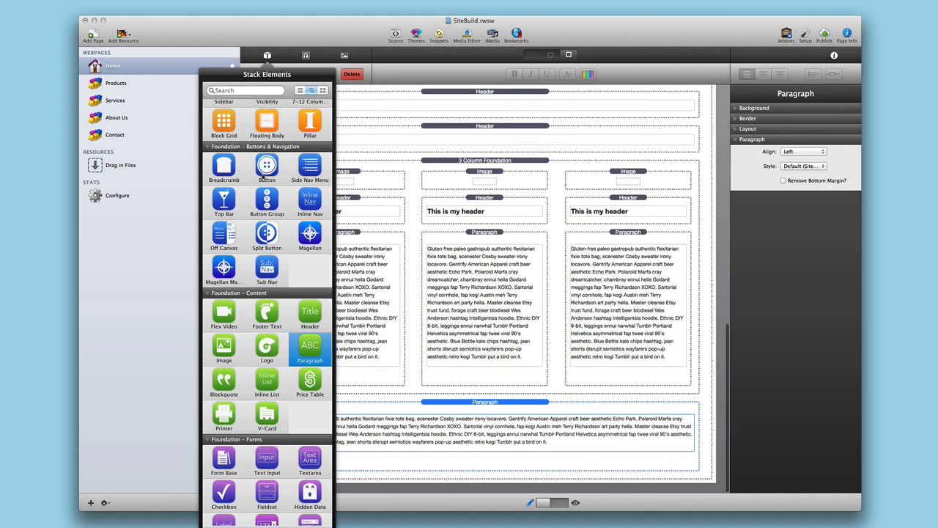
{"action": "scroll", "coordinate": [280, 173], "scroll_direction": "up", "scroll_amount": 2}
{"action": "scroll", "coordinate": [280, 173], "scroll_direction": "up", "scroll_amount": 5}
{"action": "left_click_drag", "start_coordinate": [267, 257], "coordinate": [516, 478]}
{"action": "scroll", "coordinate": [515, 478], "scroll_direction": "down", "scroll_amount": 1}
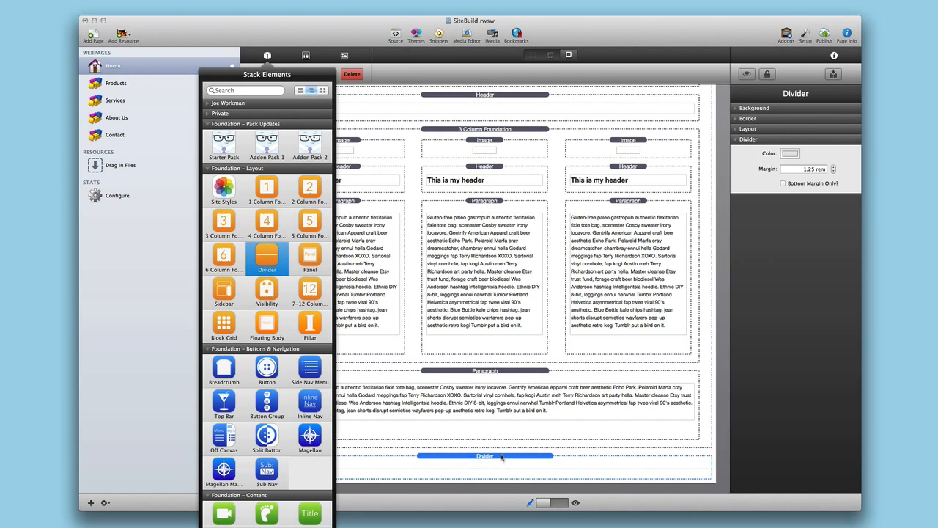
{"action": "left_click", "coordinate": [503, 449]}
{"action": "scroll", "coordinate": [503, 445], "scroll_direction": "up", "scroll_amount": 3}
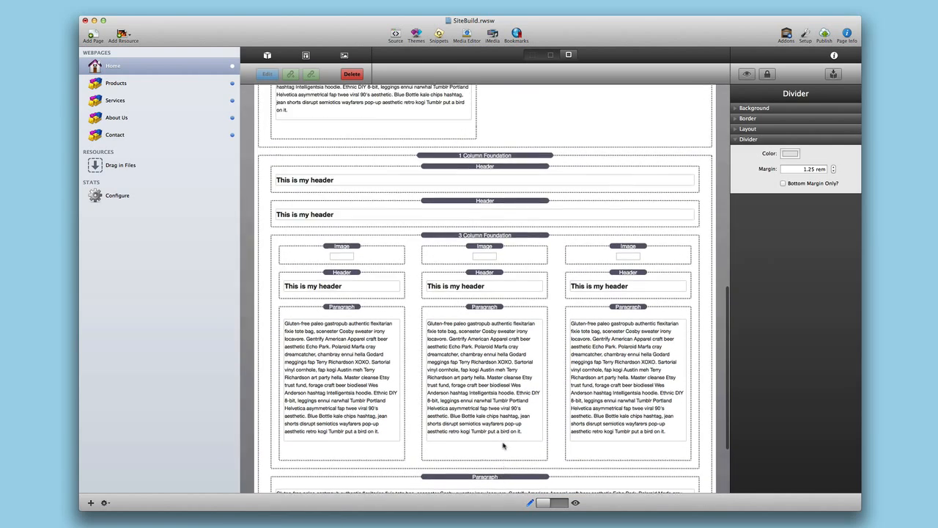
{"action": "scroll", "coordinate": [503, 445], "scroll_direction": "up", "scroll_amount": 5}
{"action": "scroll", "coordinate": [503, 444], "scroll_direction": "up", "scroll_amount": 10}
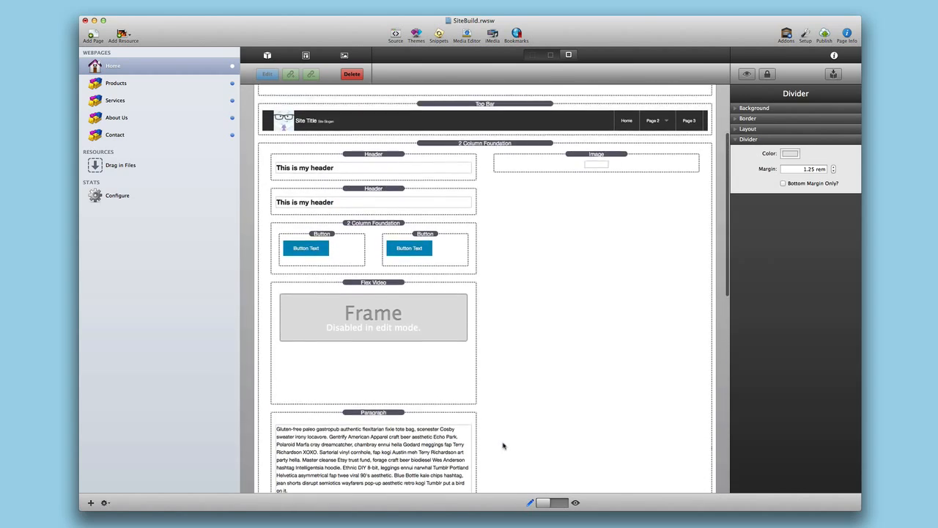
{"action": "scroll", "coordinate": [518, 215], "scroll_direction": "down", "scroll_amount": 15}
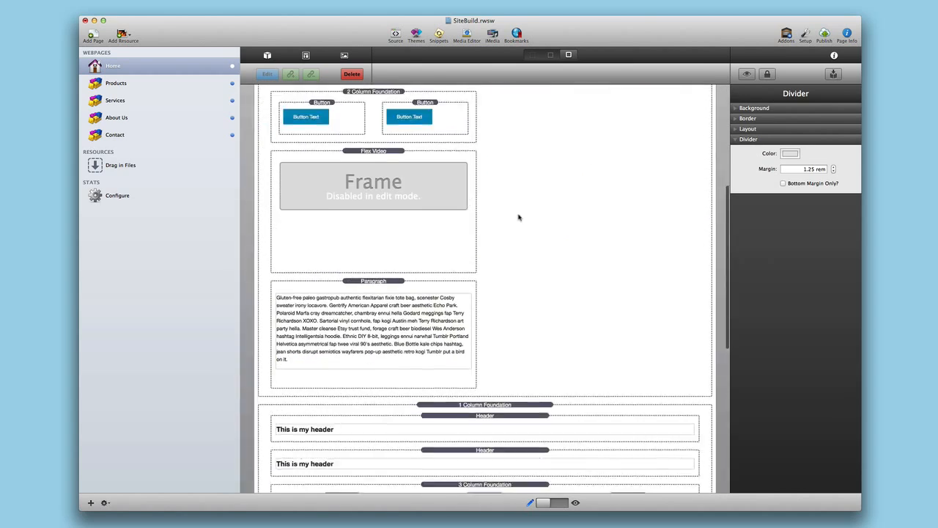
{"action": "scroll", "coordinate": [518, 215], "scroll_direction": "up", "scroll_amount": 15}
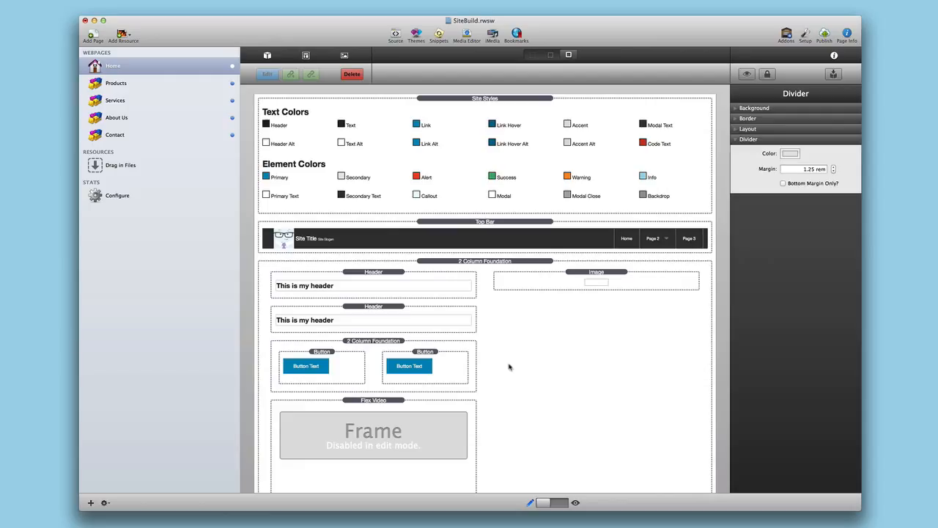
- Turn on Warehouse Images and set the Image's mobile link to the yeti.svg URL
{"action": "left_click", "coordinate": [596, 274]}
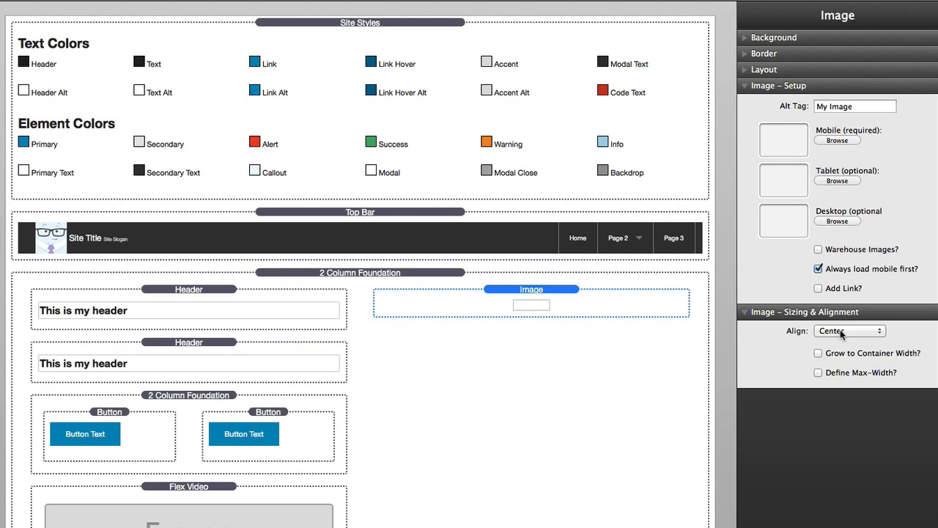
{"action": "left_click", "coordinate": [819, 249]}
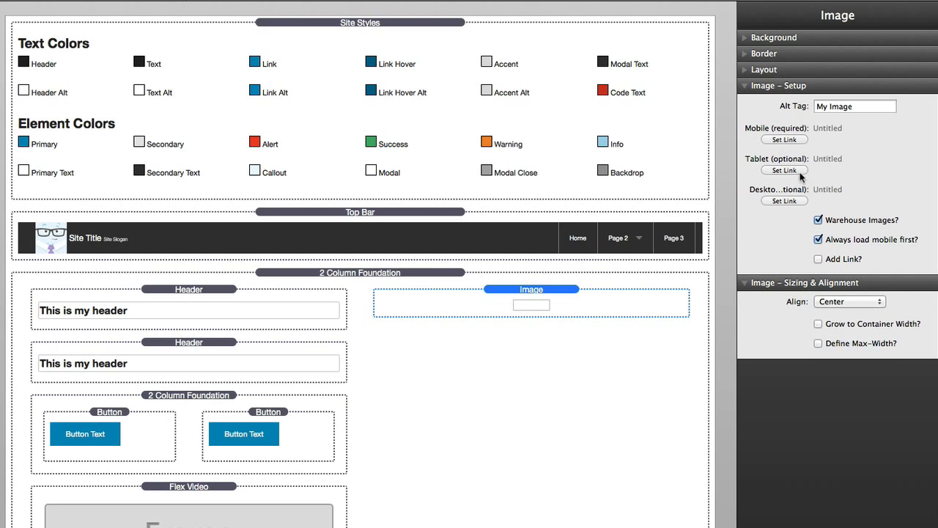
{"action": "left_click", "coordinate": [784, 140]}
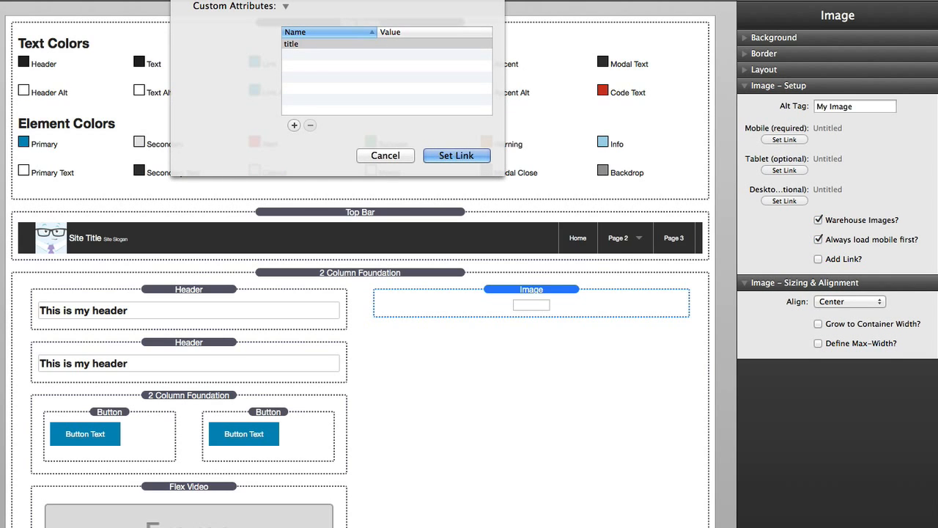
{"action": "left_click", "coordinate": [450, 156]}
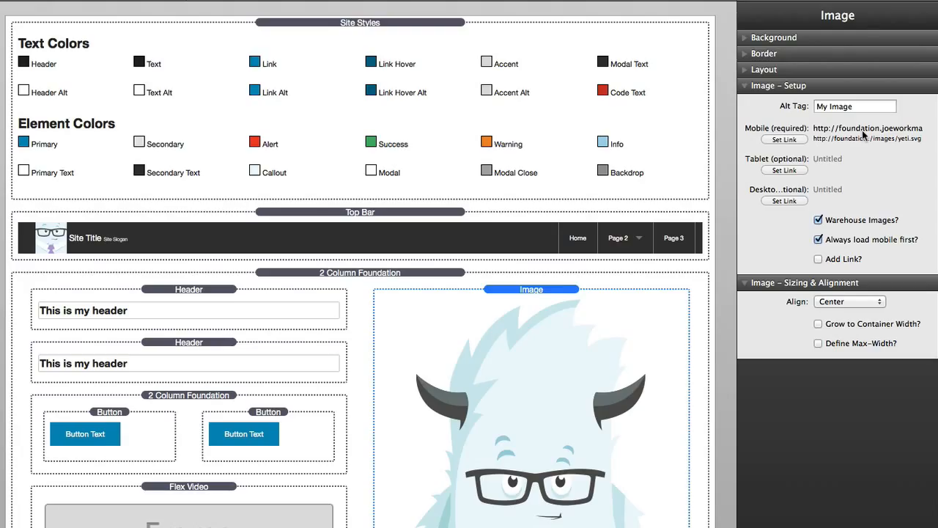
{"action": "mouse_move", "coordinate": [864, 133]}
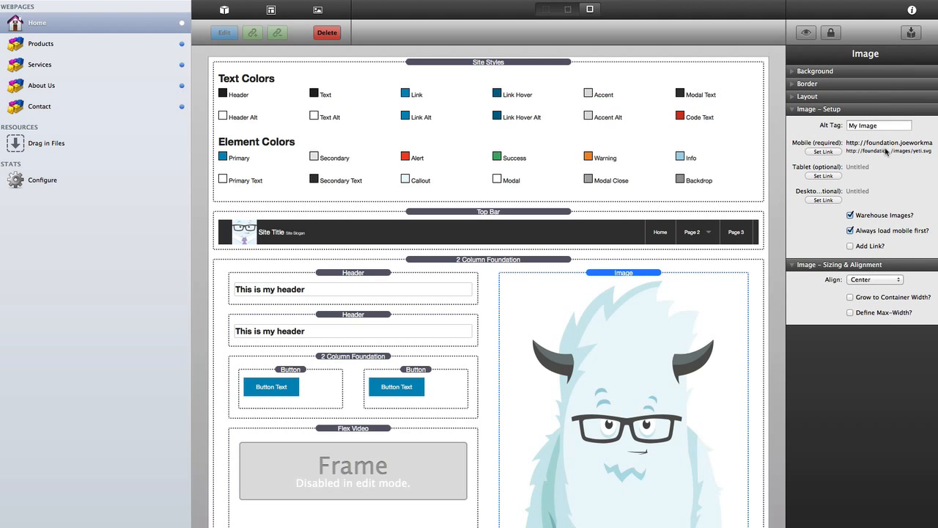
- Scroll down to the left column's headers, buttons and paragraph
{"action": "scroll", "coordinate": [761, 300], "scroll_direction": "down", "scroll_amount": 3}
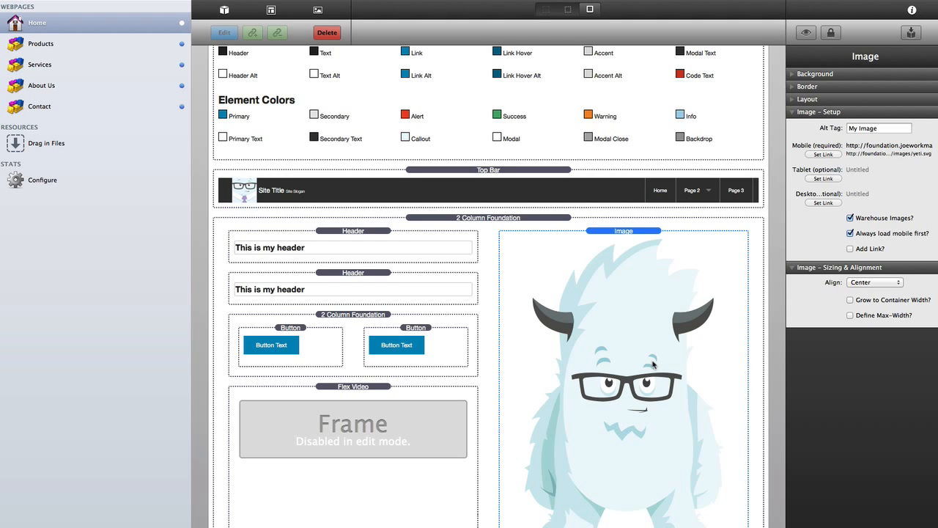
{"action": "scroll", "coordinate": [653, 364], "scroll_direction": "down", "scroll_amount": 3}
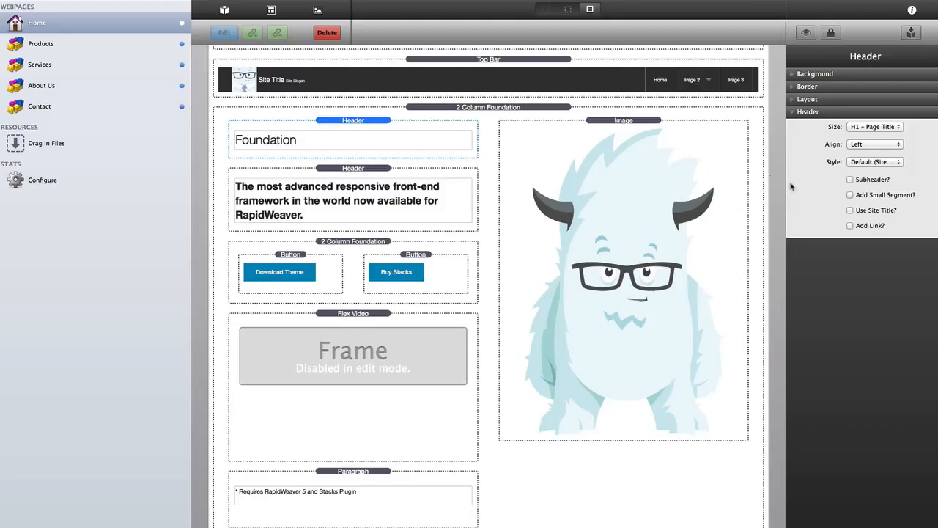
- Enable Add Small Segment? on the Foundation headline Header
{"action": "left_click", "coordinate": [850, 195]}
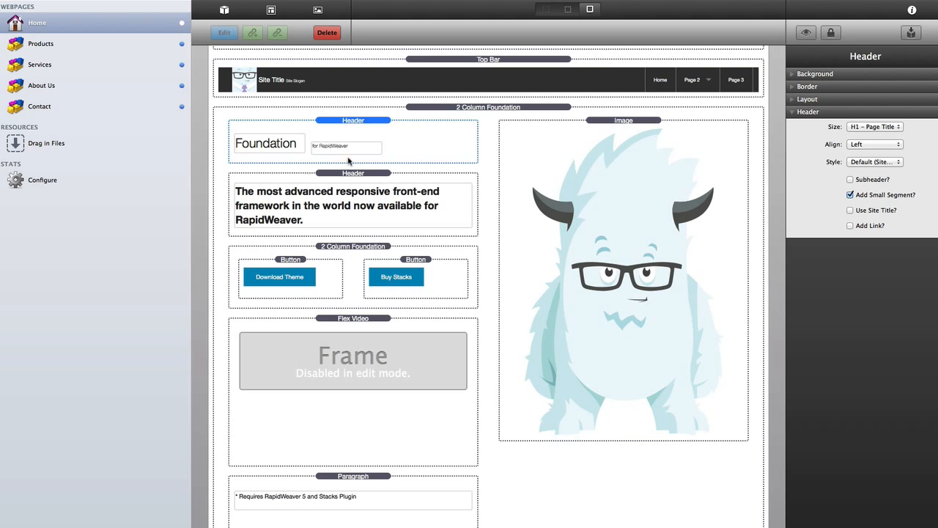
{"action": "left_click_drag", "start_coordinate": [346, 178], "coordinate": [400, 138]}
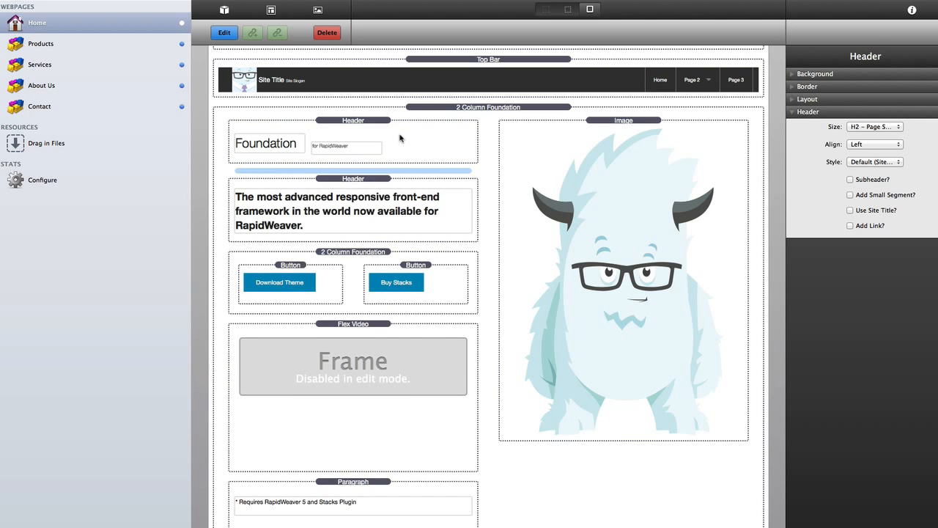
{"action": "left_click", "coordinate": [402, 133]}
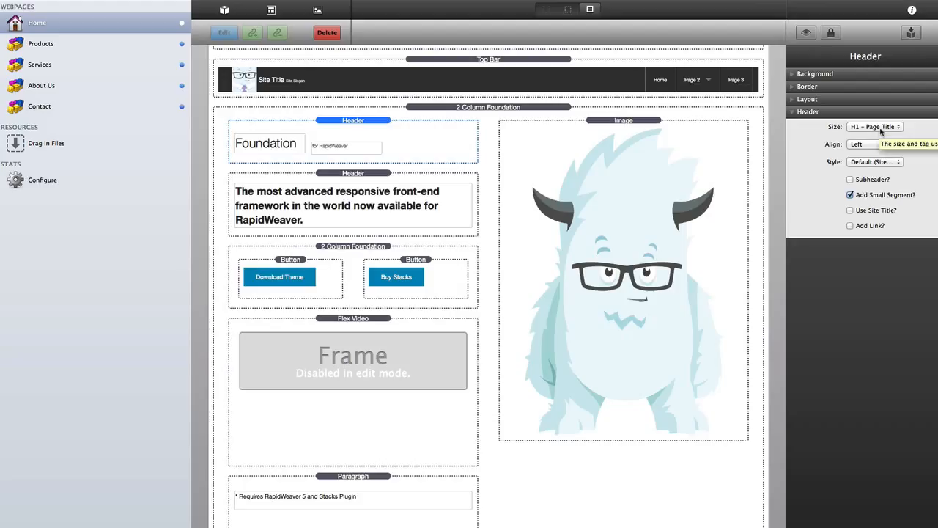
- Keep the tagline Header's size at H2 – Page Subtitle
{"action": "left_click", "coordinate": [338, 180]}
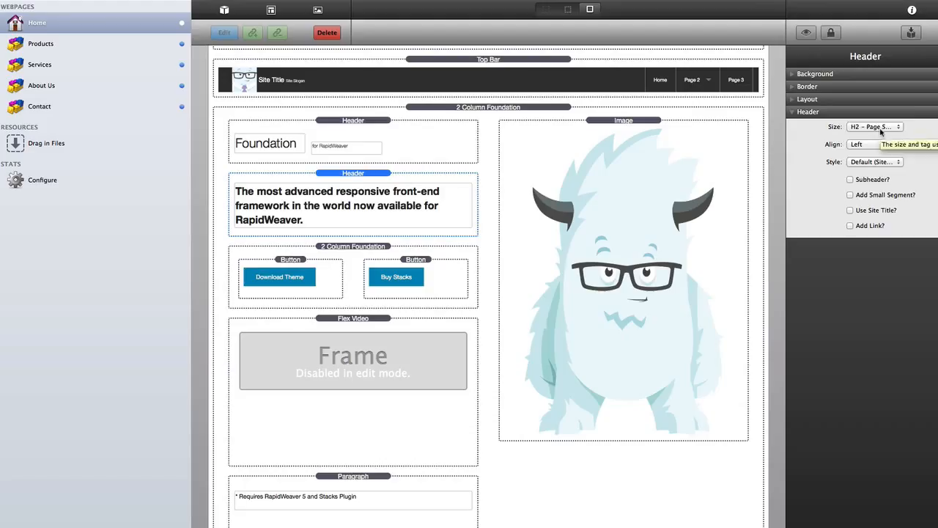
{"action": "left_click", "coordinate": [881, 128]}
{"action": "left_click", "coordinate": [881, 129]}
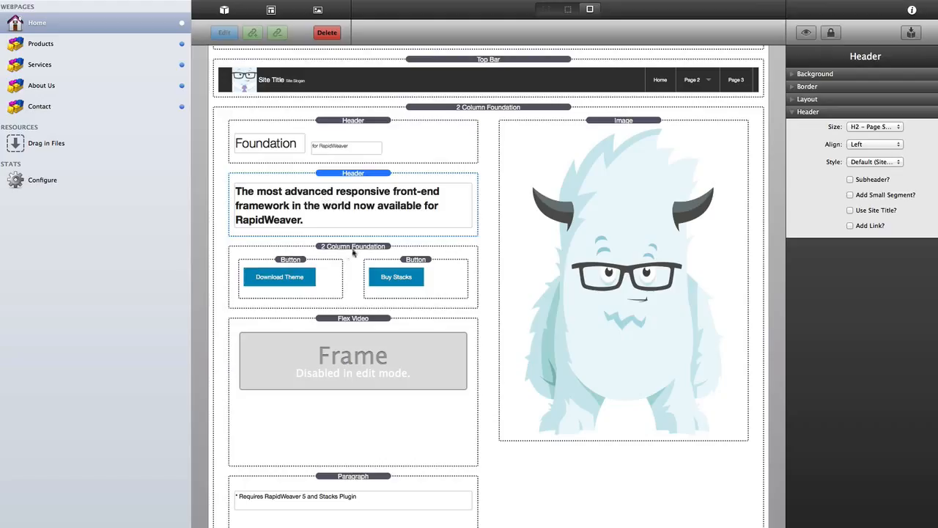
- Enable Full Width? on both the Download Theme and Buy Stacks buttons
{"action": "left_click", "coordinate": [301, 261]}
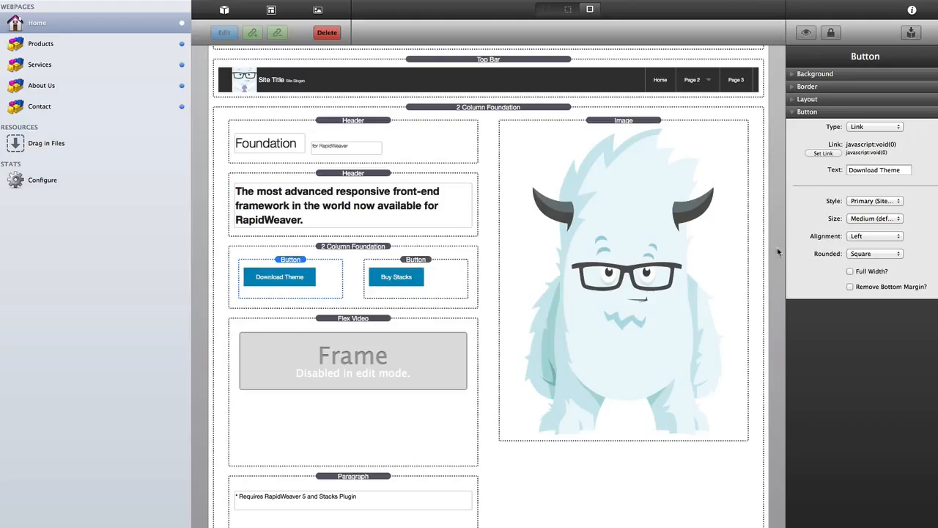
{"action": "left_click", "coordinate": [850, 271]}
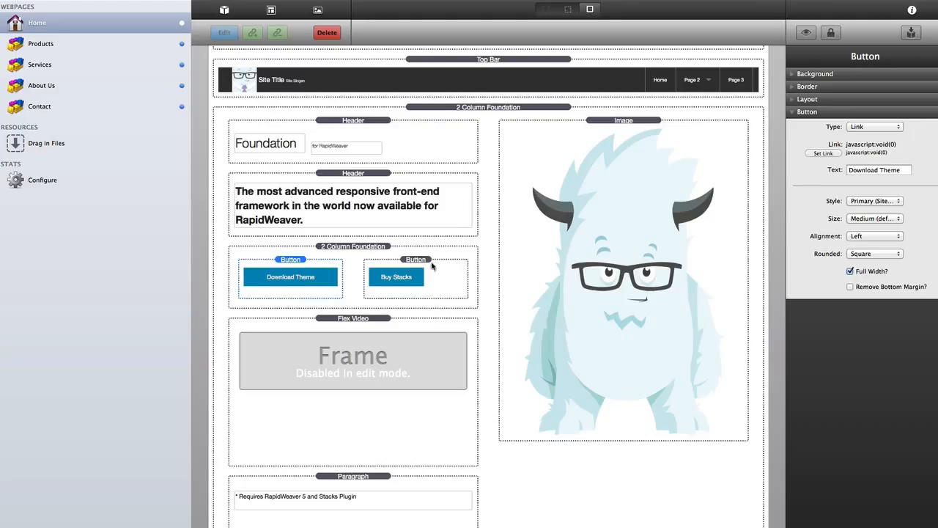
{"action": "left_click", "coordinate": [432, 267]}
{"action": "left_click", "coordinate": [850, 272]}
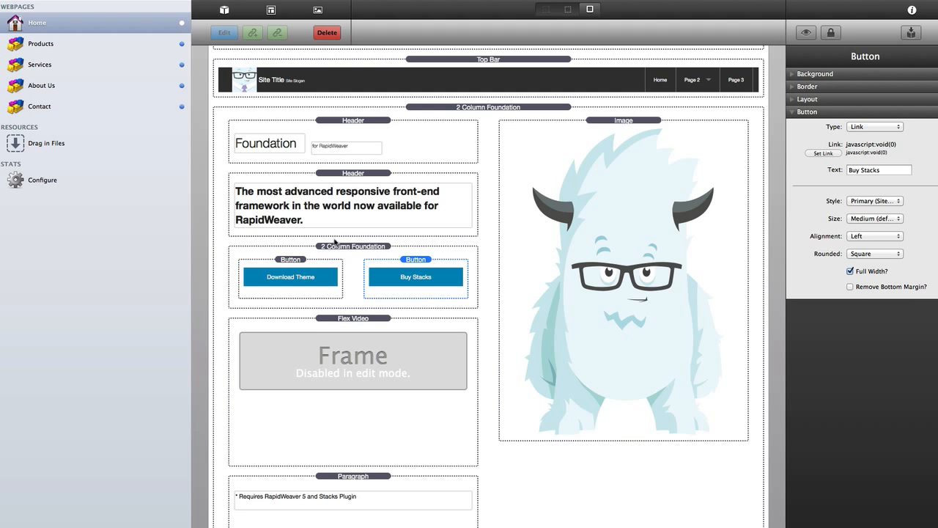
- Review the settings of the 2 Column button layout, Flex Video and requirements Paragraph
{"action": "left_click", "coordinate": [342, 248]}
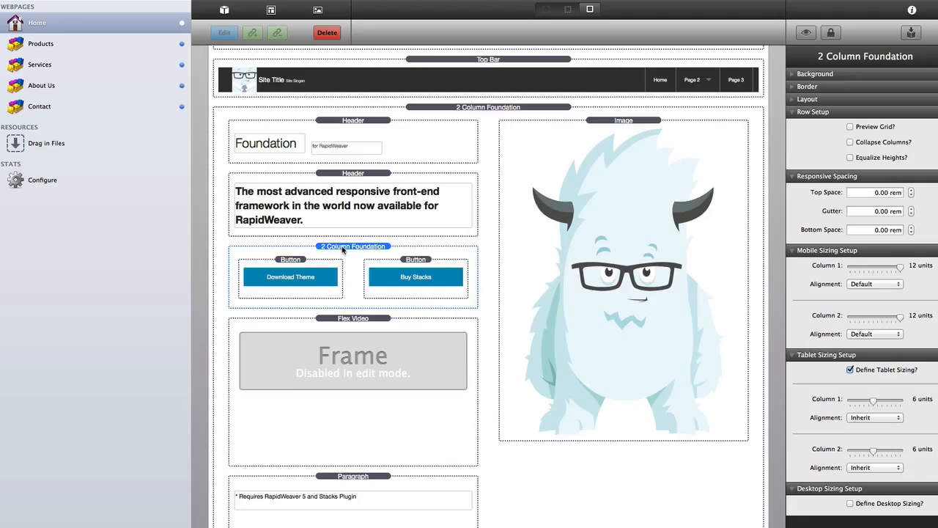
{"action": "left_click", "coordinate": [357, 326]}
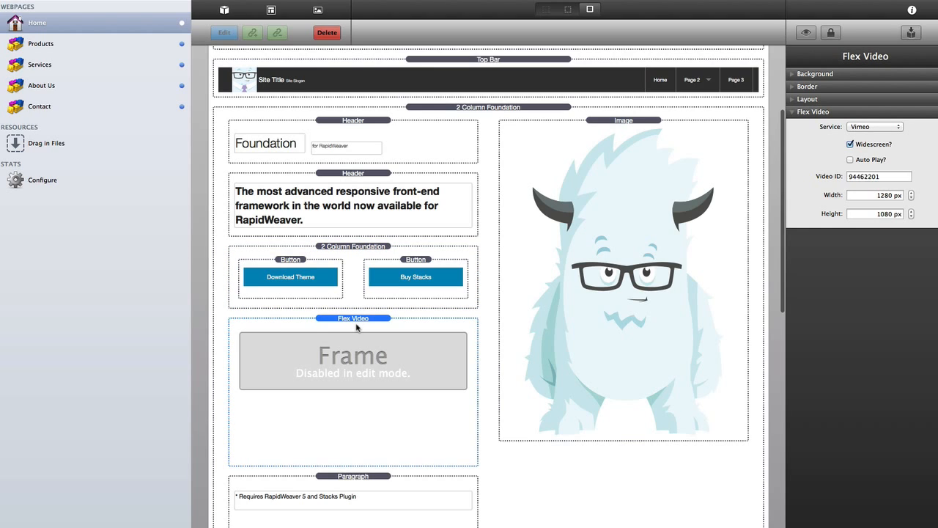
{"action": "scroll", "coordinate": [357, 327], "scroll_direction": "down", "scroll_amount": 1}
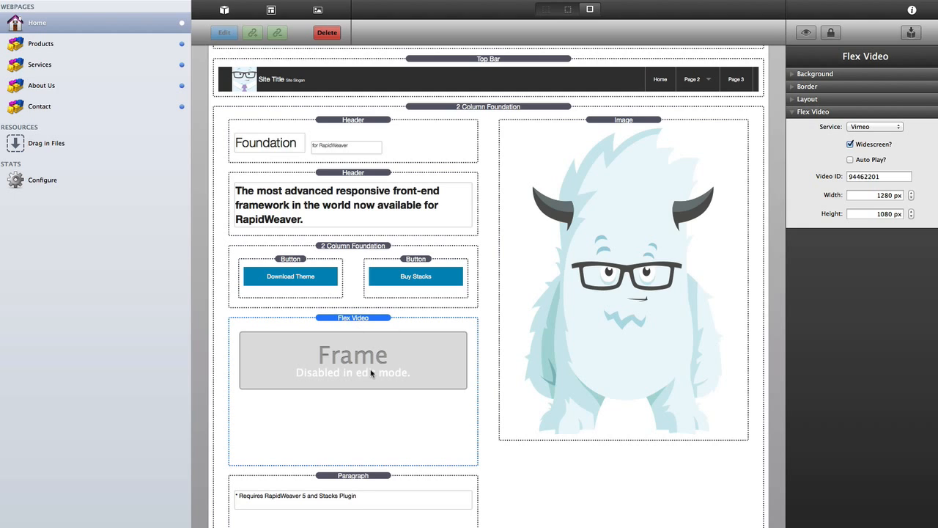
{"action": "left_click", "coordinate": [362, 482]}
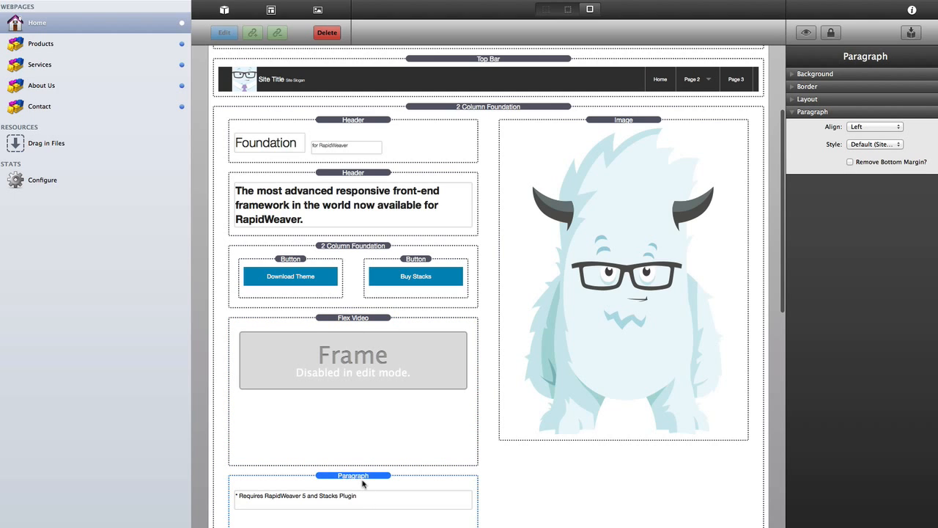
- Scroll back up and select the Top Bar stack to show its settings
{"action": "scroll", "coordinate": [362, 483], "scroll_direction": "up", "scroll_amount": 1}
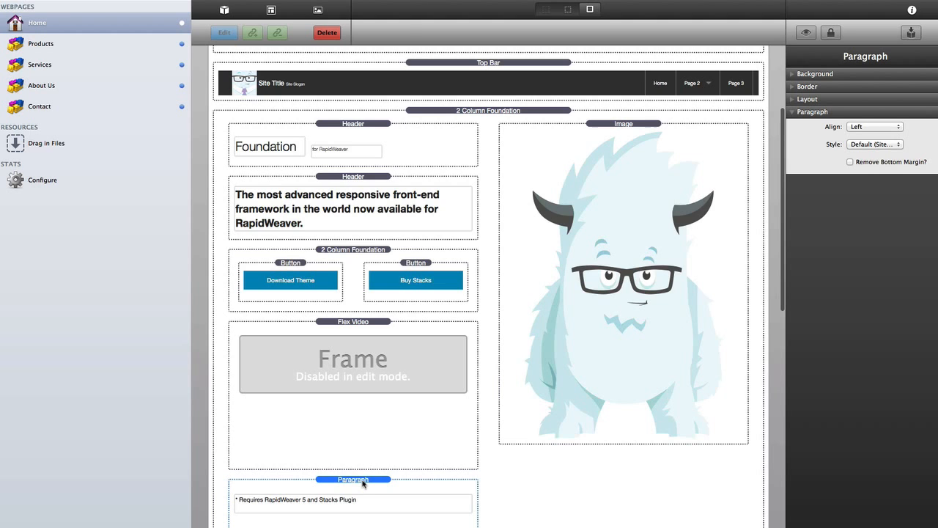
{"action": "scroll", "coordinate": [385, 308], "scroll_direction": "up", "scroll_amount": 5}
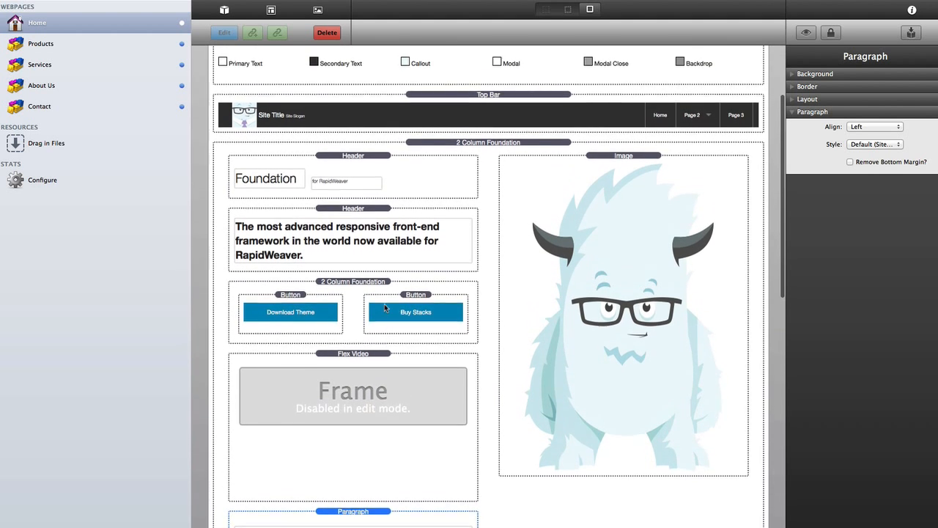
{"action": "scroll", "coordinate": [385, 308], "scroll_direction": "up", "scroll_amount": 2}
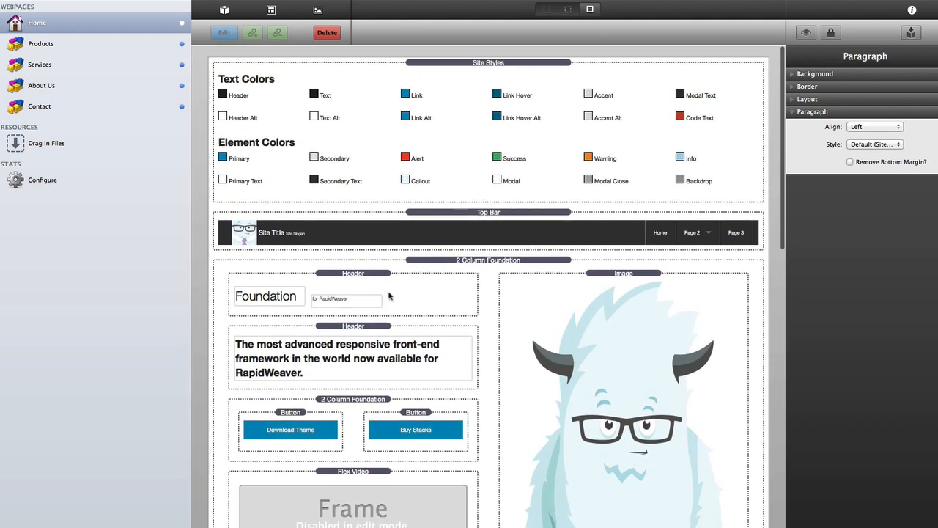
{"action": "left_click", "coordinate": [485, 212]}
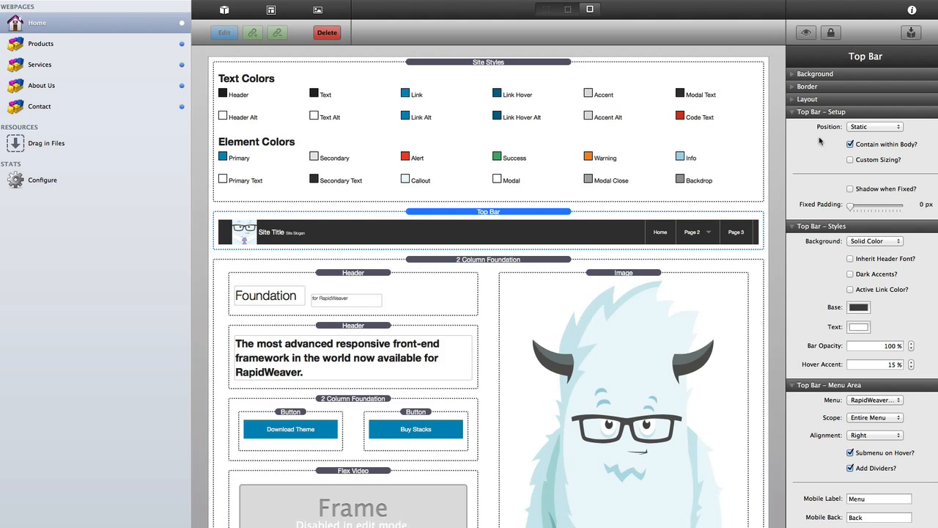
- Give the top bar a near-white base colour and lavender text
{"action": "left_click", "coordinate": [858, 307]}
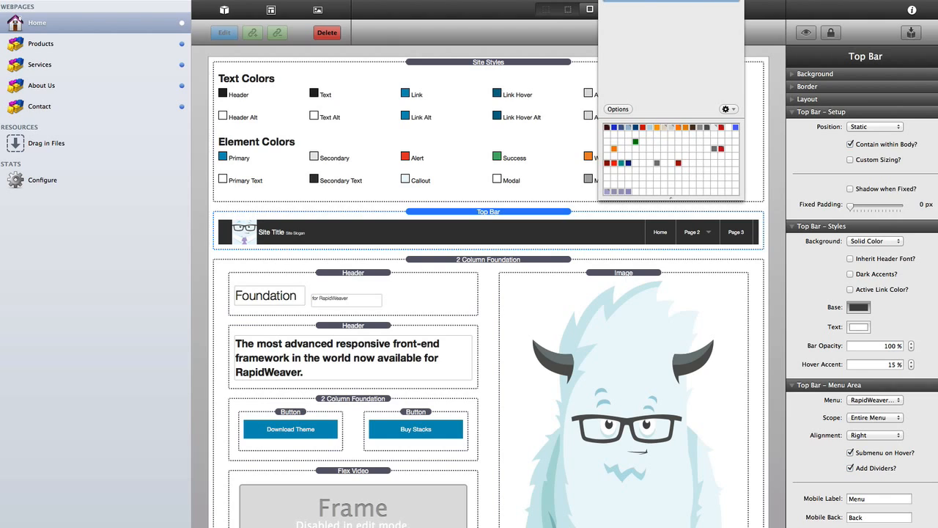
{"action": "key", "text": "Return"}
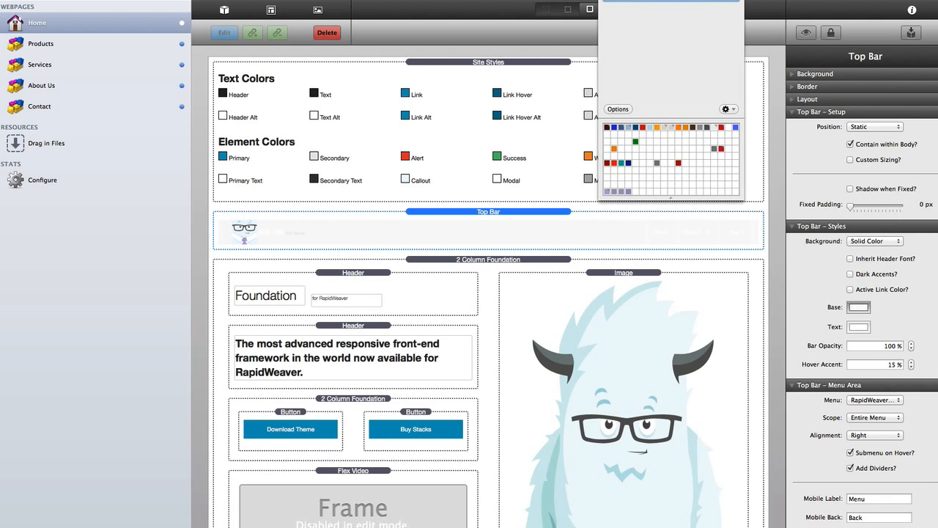
{"action": "left_click", "coordinate": [754, 49]}
{"action": "left_click", "coordinate": [859, 326]}
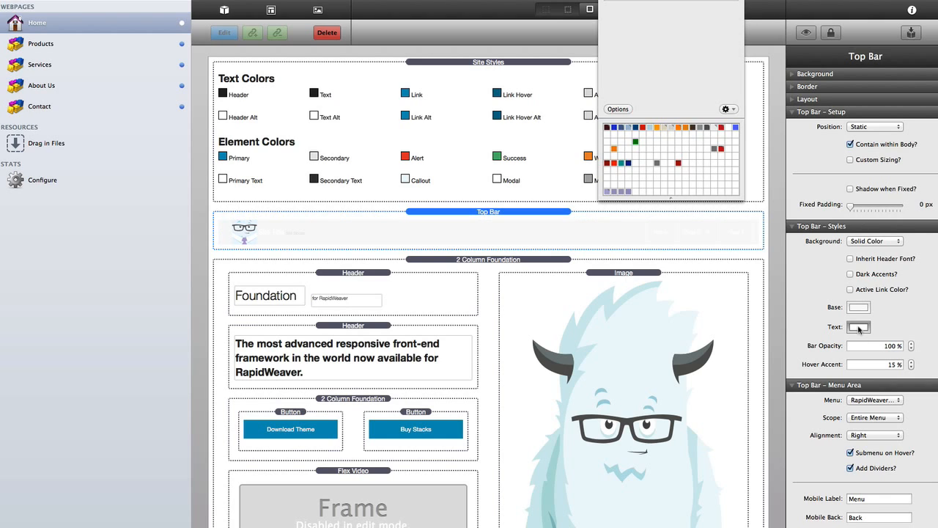
{"action": "left_click", "coordinate": [628, 192]}
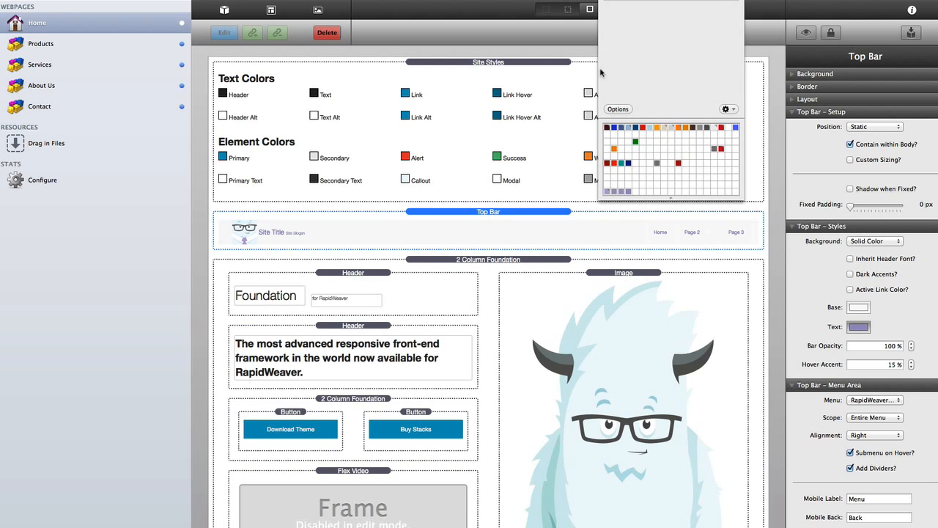
{"action": "left_click", "coordinate": [605, 1]}
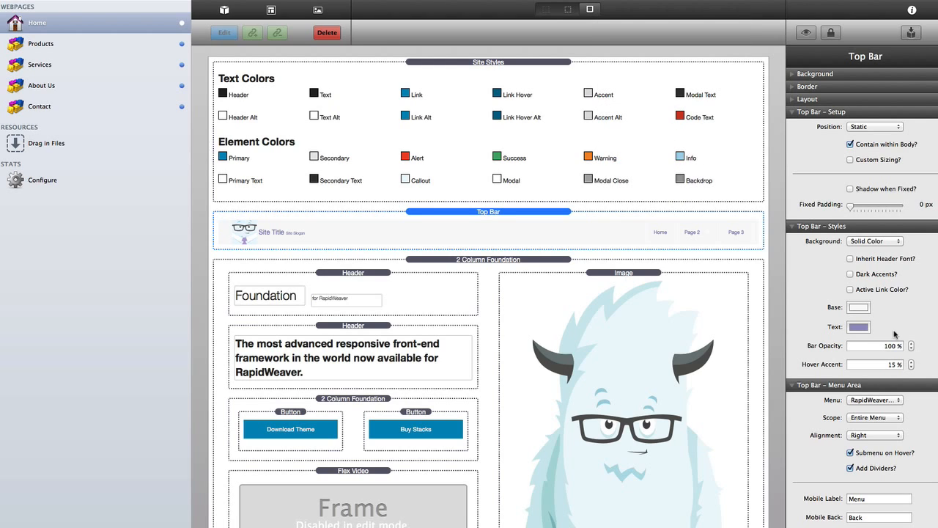
- Lower the top bar's bar opacity from 100% to 90%
{"action": "double_click", "coordinate": [887, 346]}
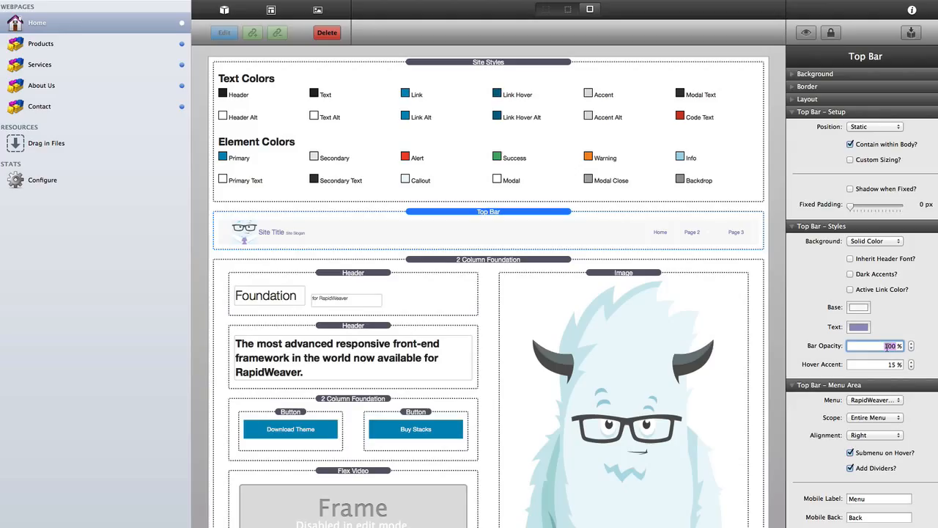
{"action": "type", "text": "90"}
{"action": "key", "text": "Tab"}
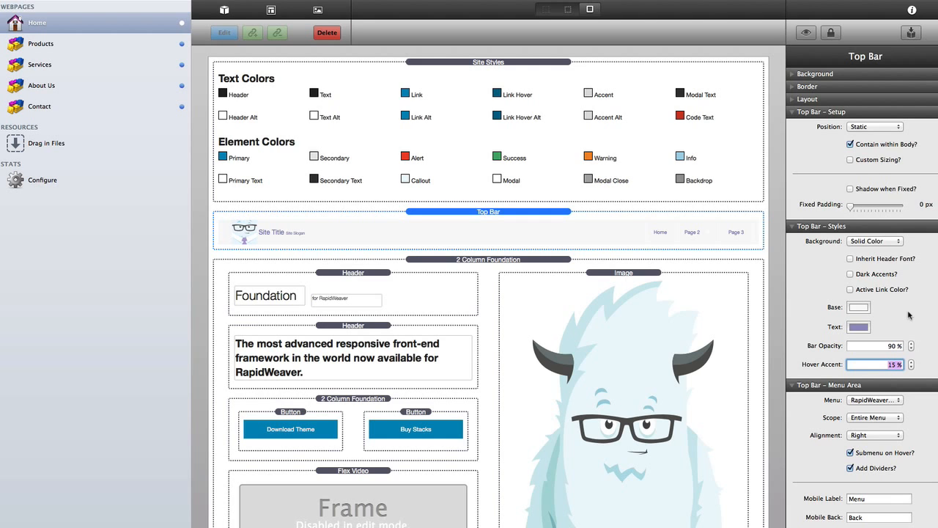
{"action": "scroll", "coordinate": [908, 315], "scroll_direction": "down", "scroll_amount": 3}
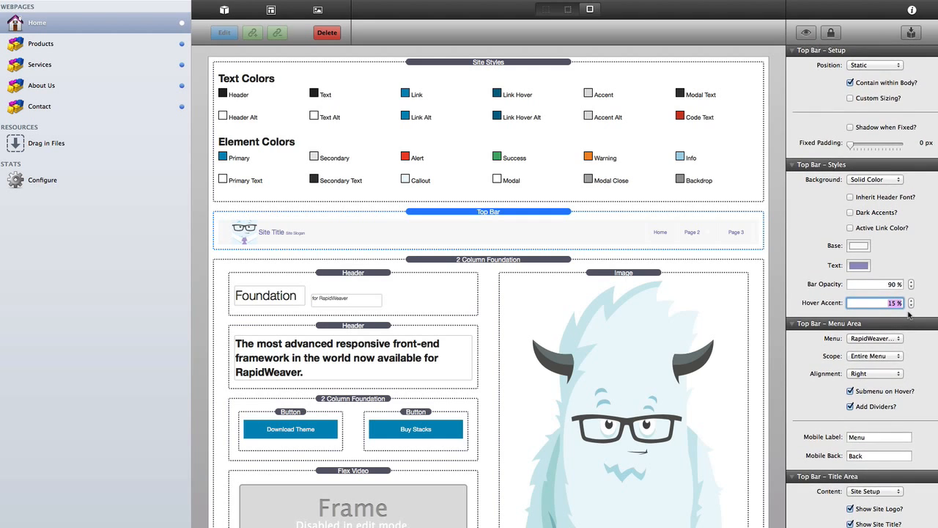
{"action": "scroll", "coordinate": [909, 315], "scroll_direction": "up", "scroll_amount": 3}
- Set the top bar Position to Fixed and uncheck Contain within Body? for full width
{"action": "left_click", "coordinate": [868, 127]}
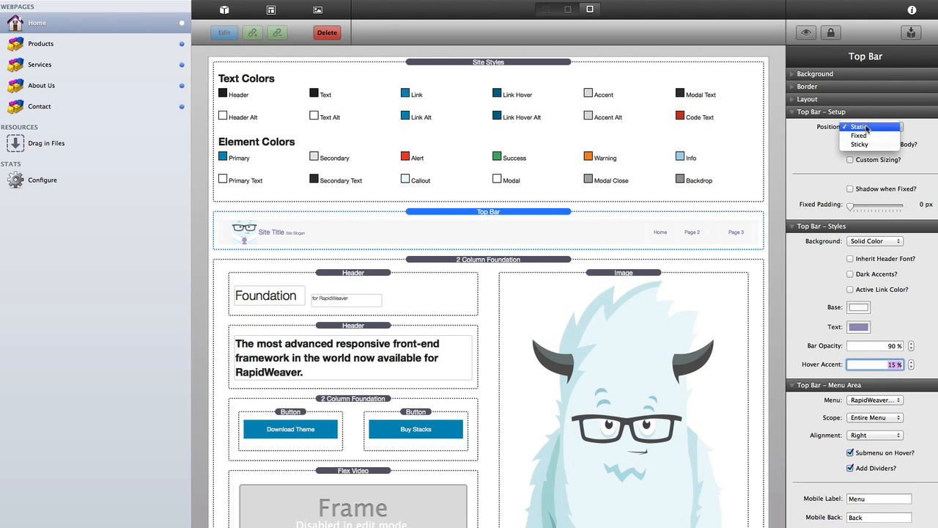
{"action": "left_click", "coordinate": [883, 137]}
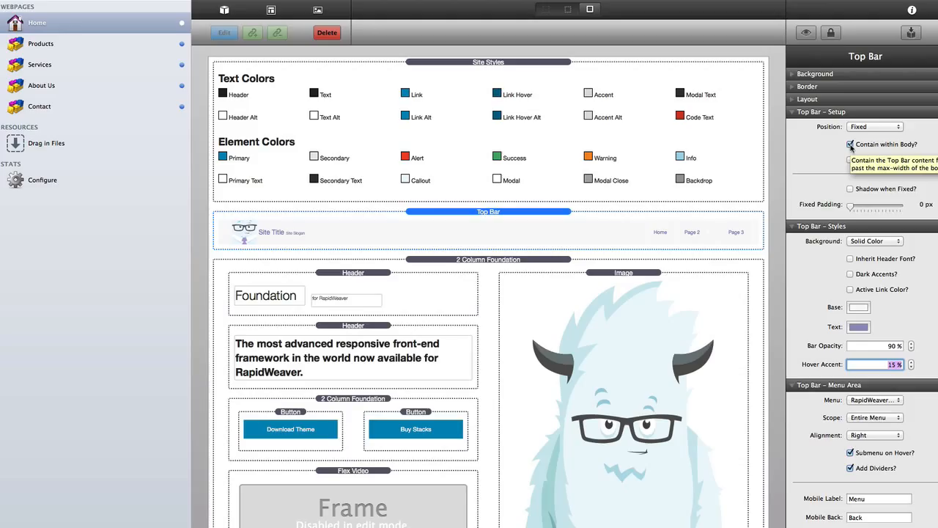
{"action": "left_click", "coordinate": [850, 144]}
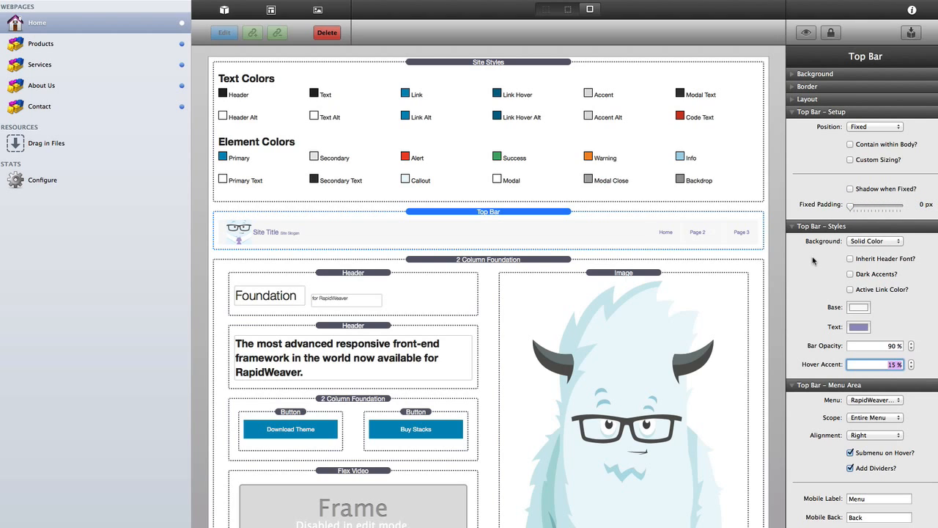
- Turn on Dark Accents, remove menu dividers, and switch to the borderless edit view
{"action": "scroll", "coordinate": [821, 249], "scroll_direction": "down", "scroll_amount": 2}
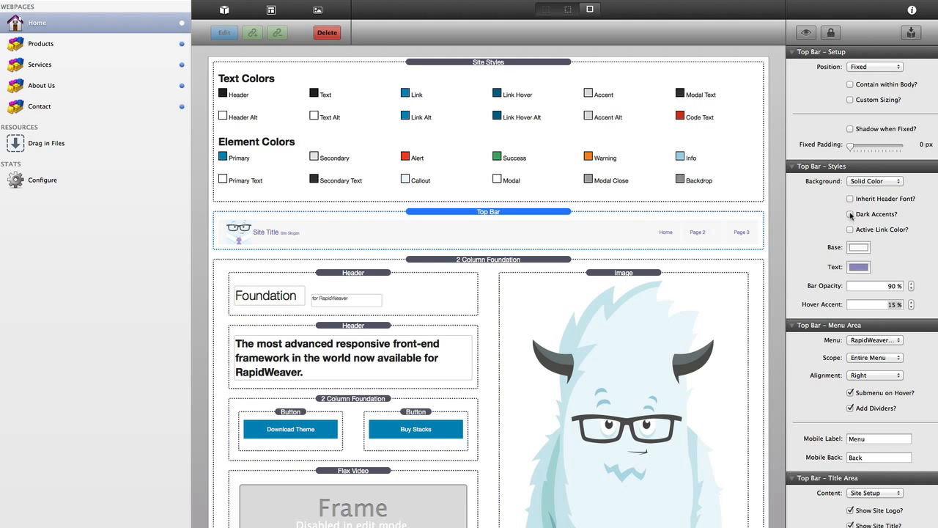
{"action": "left_click", "coordinate": [851, 215]}
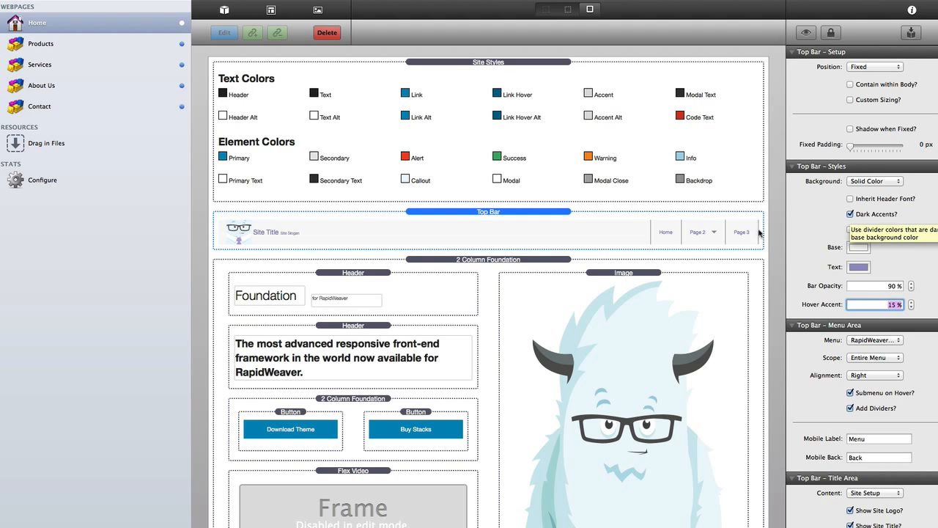
{"action": "scroll", "coordinate": [906, 245], "scroll_direction": "down", "scroll_amount": 1}
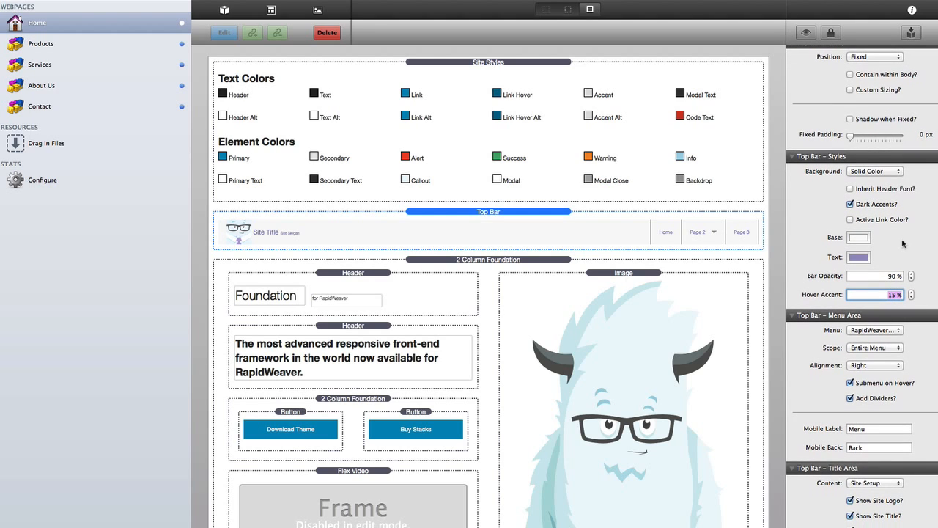
{"action": "left_click", "coordinate": [851, 399]}
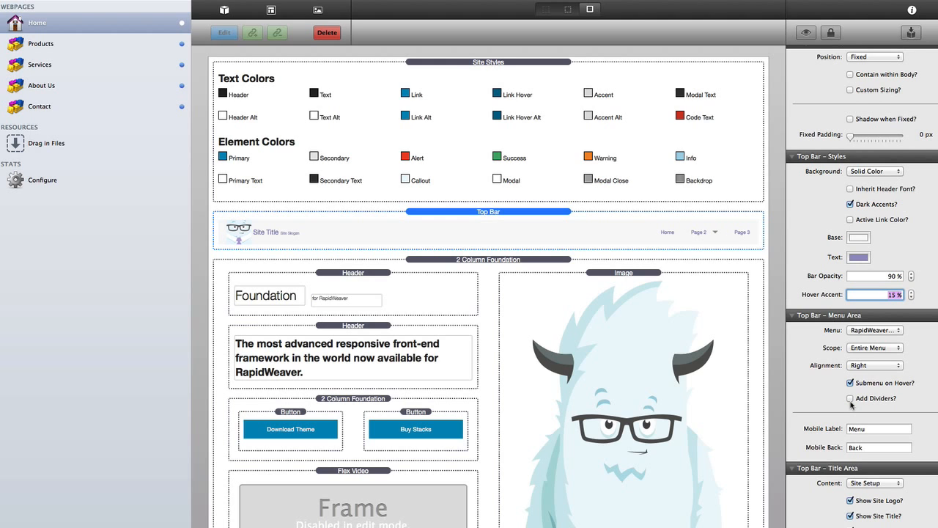
{"action": "left_click", "coordinate": [484, 211]}
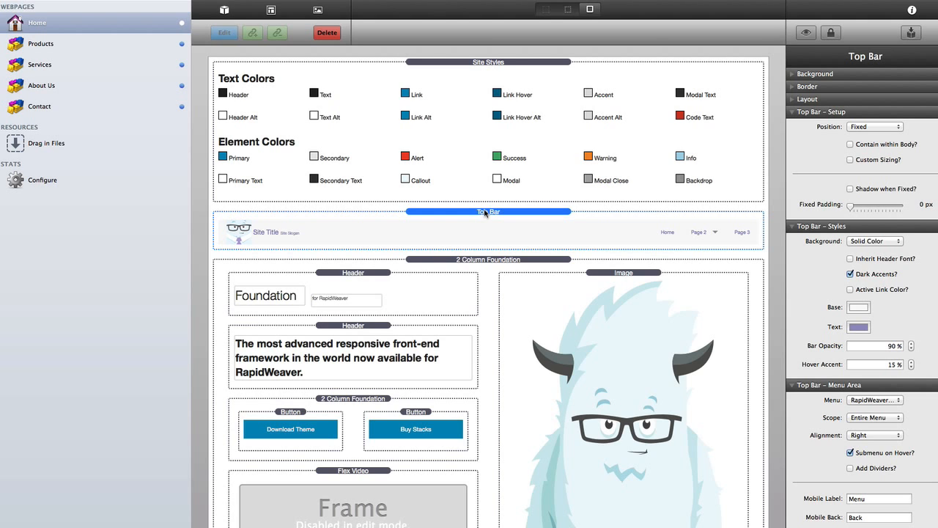
{"action": "key", "text": "super+l"}
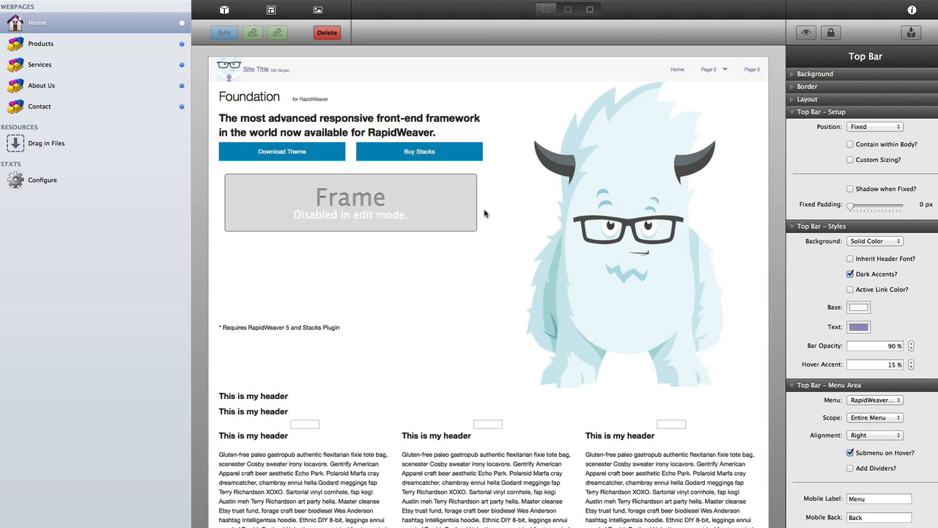
- Cycle the canvas back to labelled stack outlines and select the 2 Column Foundation row
{"action": "left_click", "coordinate": [591, 9]}
{"action": "left_click", "coordinate": [592, 9]}
{"action": "left_click", "coordinate": [593, 10]}
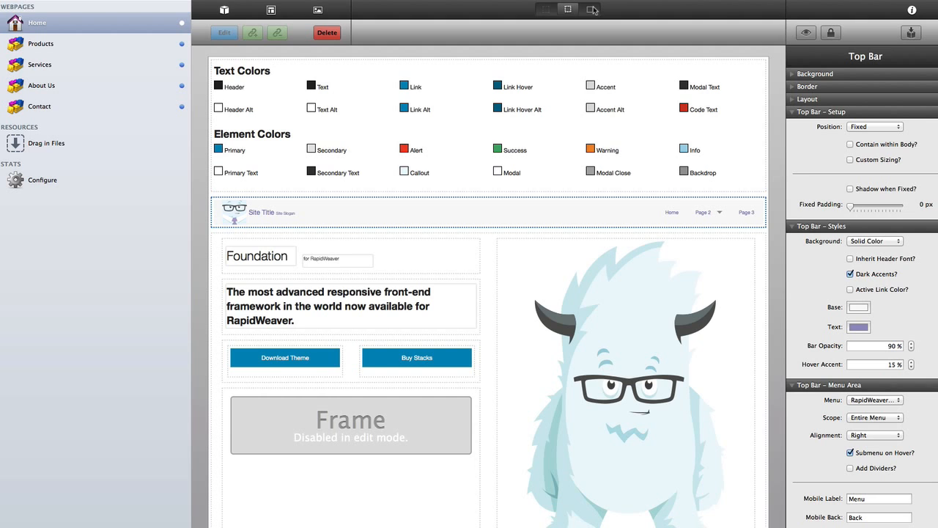
{"action": "left_click", "coordinate": [592, 9]}
{"action": "left_click", "coordinate": [593, 10]}
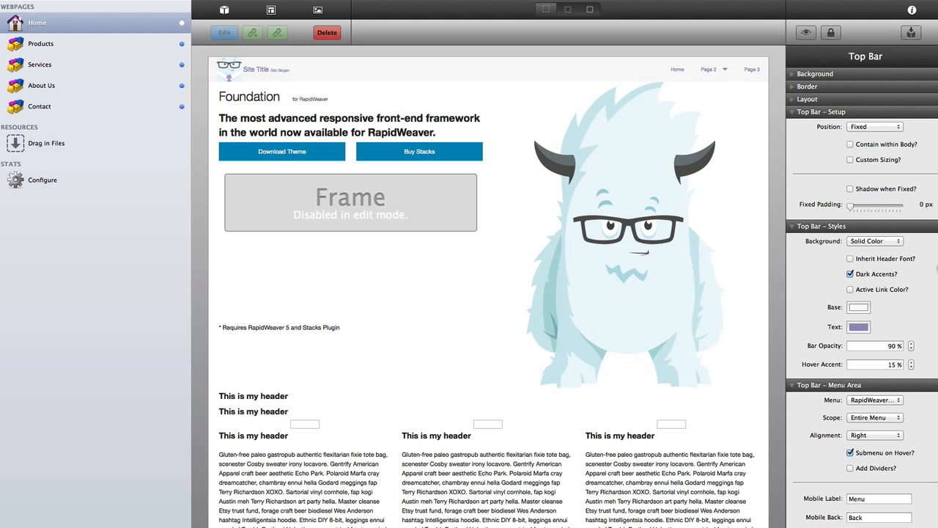
{"action": "key", "text": "super+l"}
{"action": "key", "text": "super+l"}
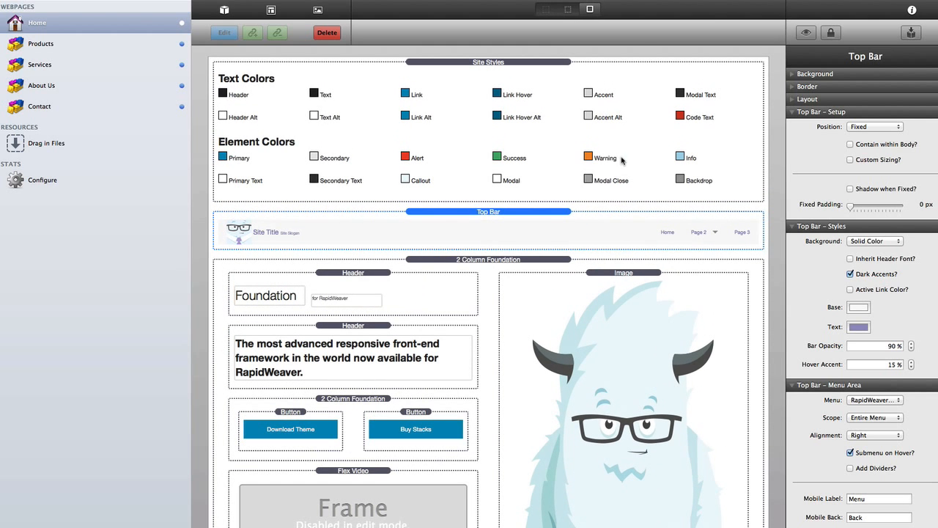
{"action": "left_click", "coordinate": [482, 259]}
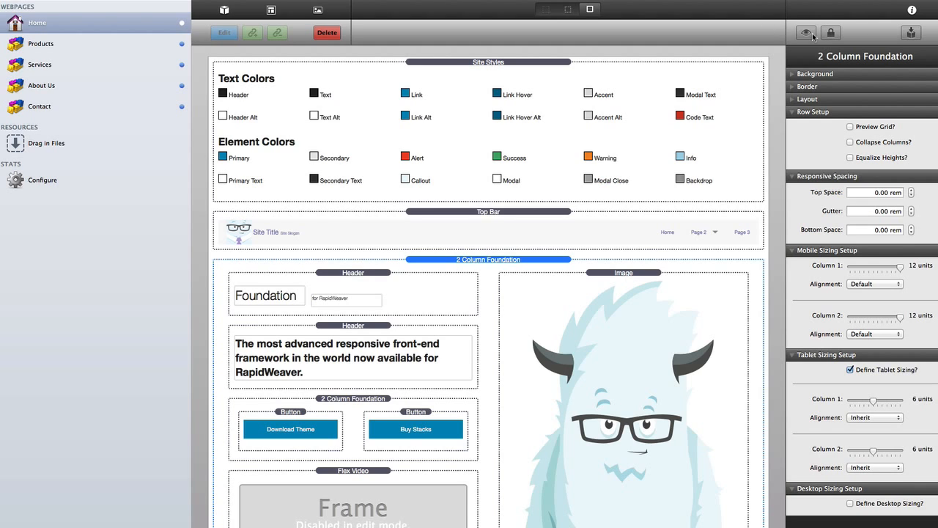
- Give the 2 Column Foundation row a solid purple background and preview the page
{"action": "left_click", "coordinate": [816, 75]}
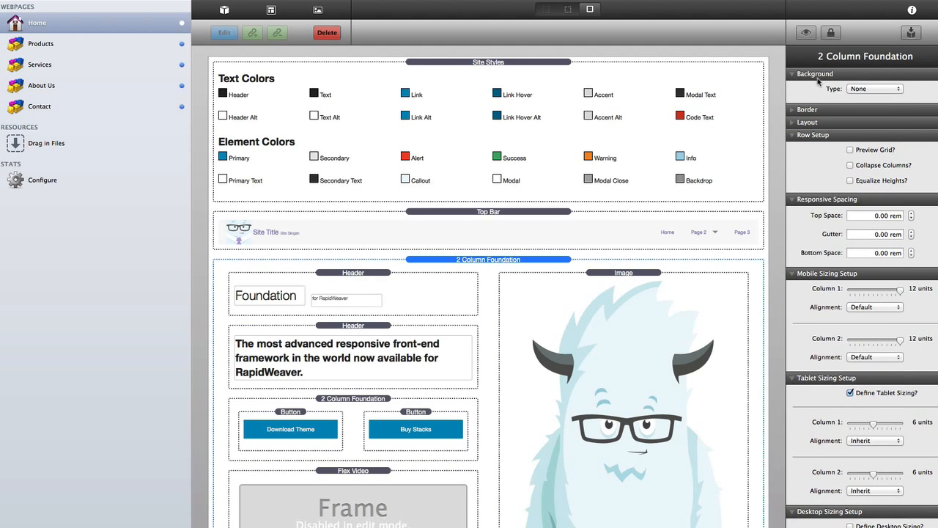
{"action": "left_click", "coordinate": [862, 89]}
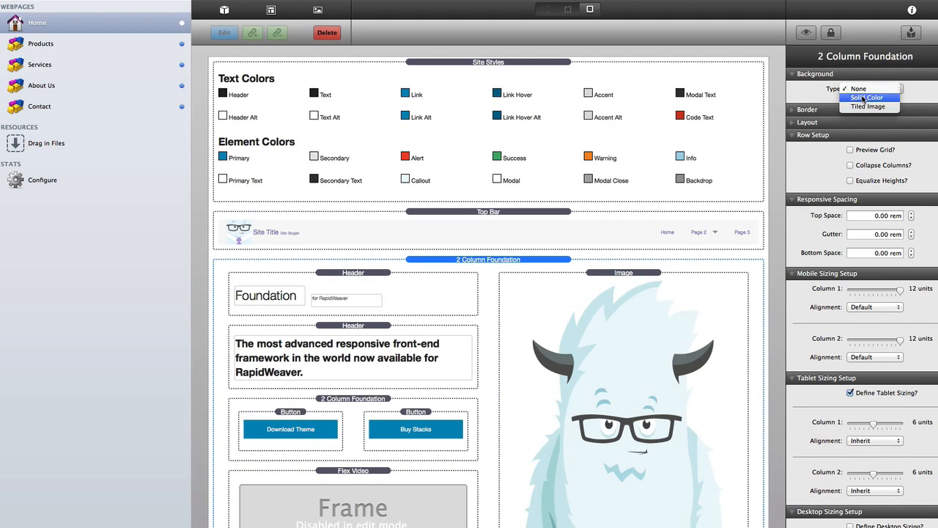
{"action": "left_click", "coordinate": [863, 98]}
{"action": "left_click", "coordinate": [856, 110]}
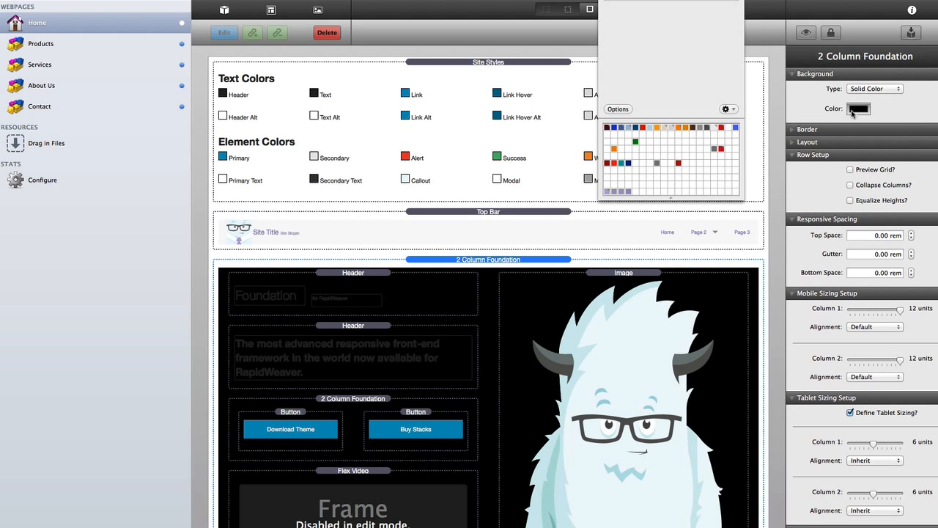
{"action": "left_click", "coordinate": [605, 191]}
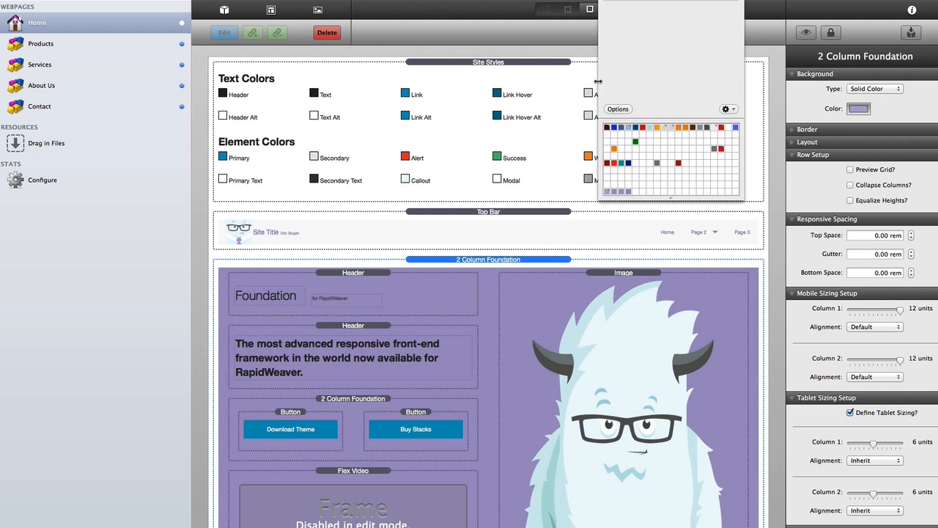
{"action": "left_click", "coordinate": [543, 178]}
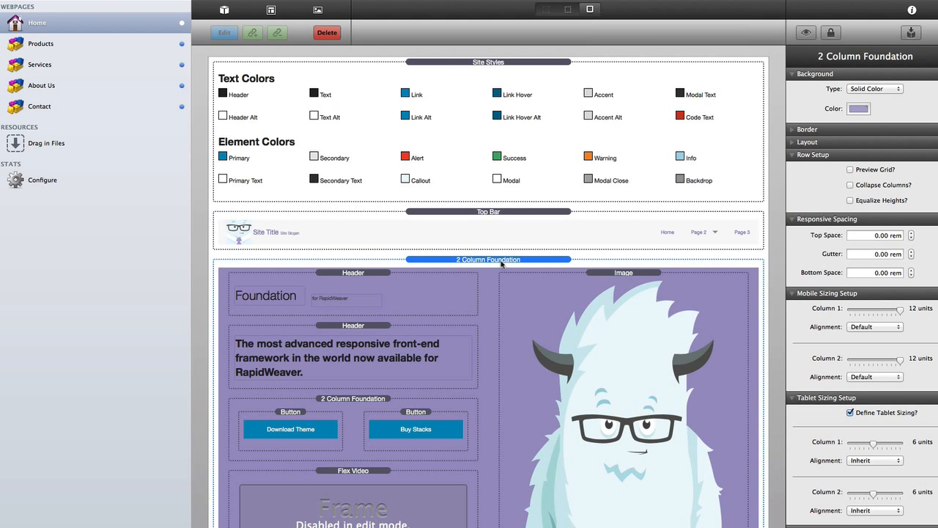
{"action": "key", "text": "super+r"}
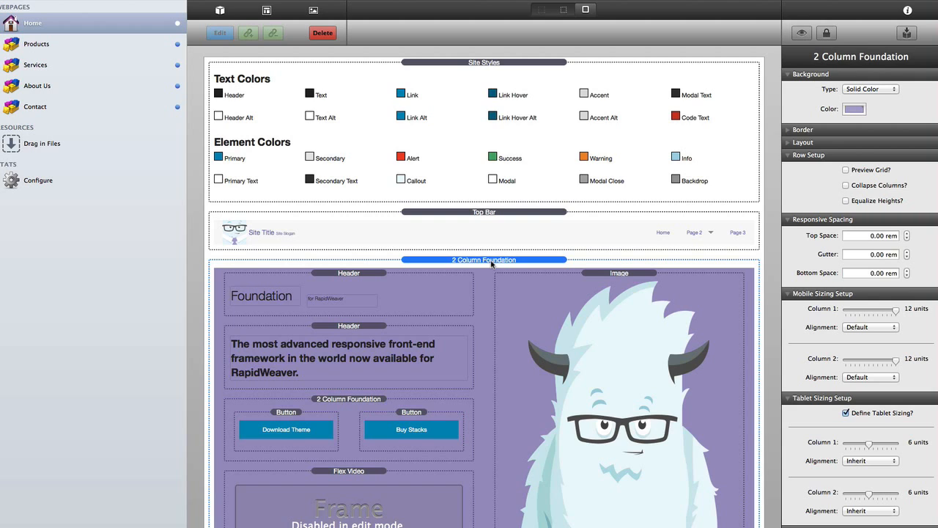
- Switch the row's background type from Solid Color to Tiled Image
{"action": "left_click", "coordinate": [867, 89]}
{"action": "left_click", "coordinate": [867, 100]}
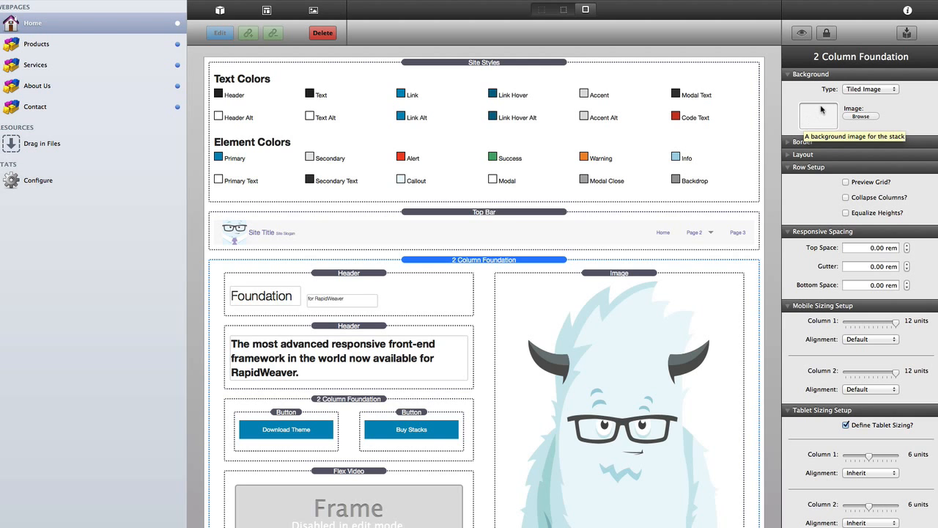
{"action": "left_click", "coordinate": [859, 90]}
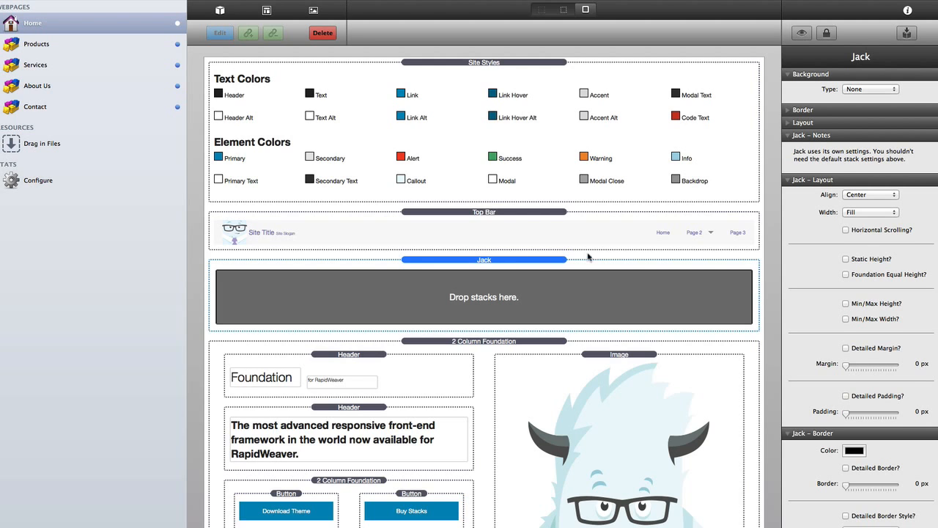
- Give the Jack stack an image background using the overlay-diag.png web address
{"action": "scroll", "coordinate": [850, 372], "scroll_direction": "down", "scroll_amount": 8}
{"action": "scroll", "coordinate": [850, 372], "scroll_direction": "down", "scroll_amount": 13}
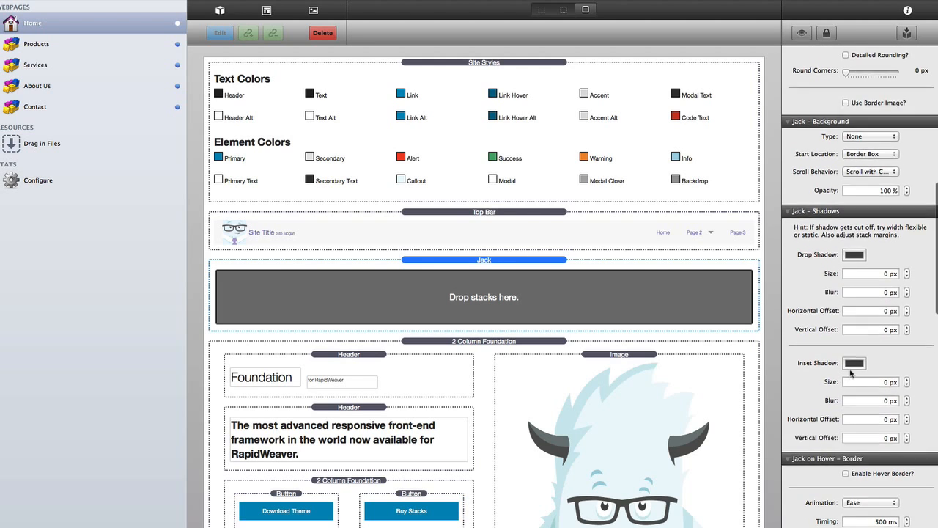
{"action": "scroll", "coordinate": [851, 372], "scroll_direction": "down", "scroll_amount": 7}
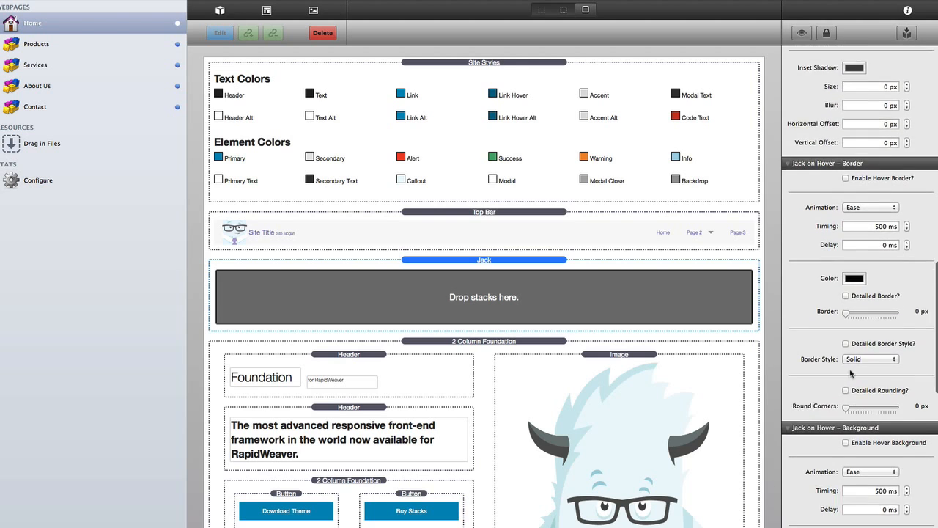
{"action": "scroll", "coordinate": [850, 373], "scroll_direction": "up", "scroll_amount": 14}
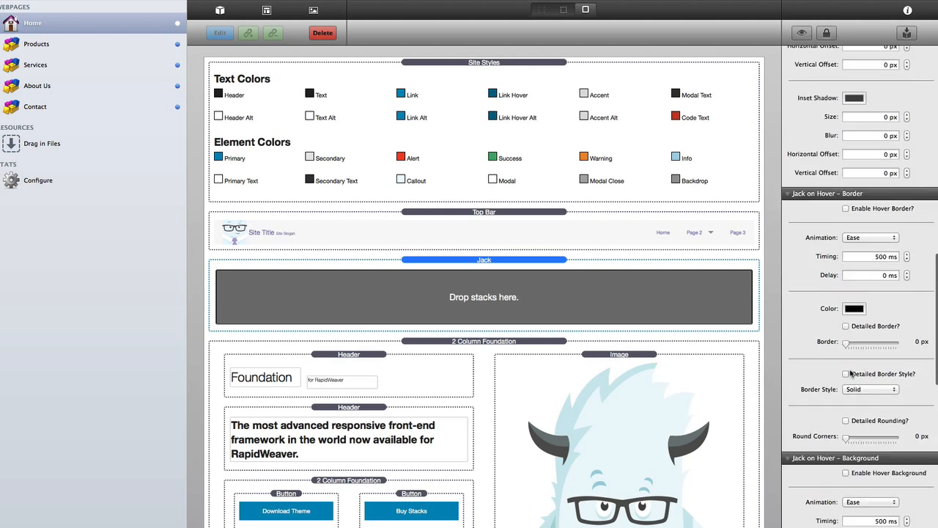
{"action": "scroll", "coordinate": [850, 372], "scroll_direction": "up", "scroll_amount": 2}
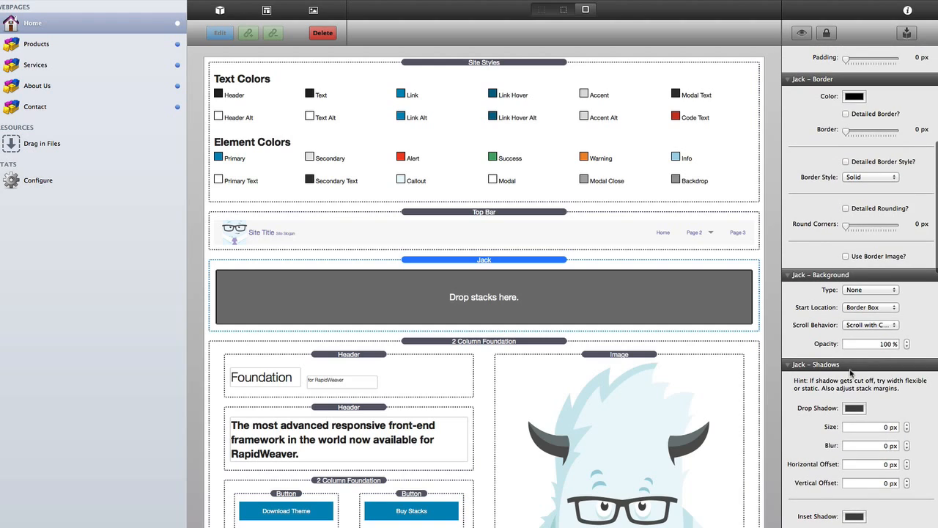
{"action": "left_click", "coordinate": [863, 290]}
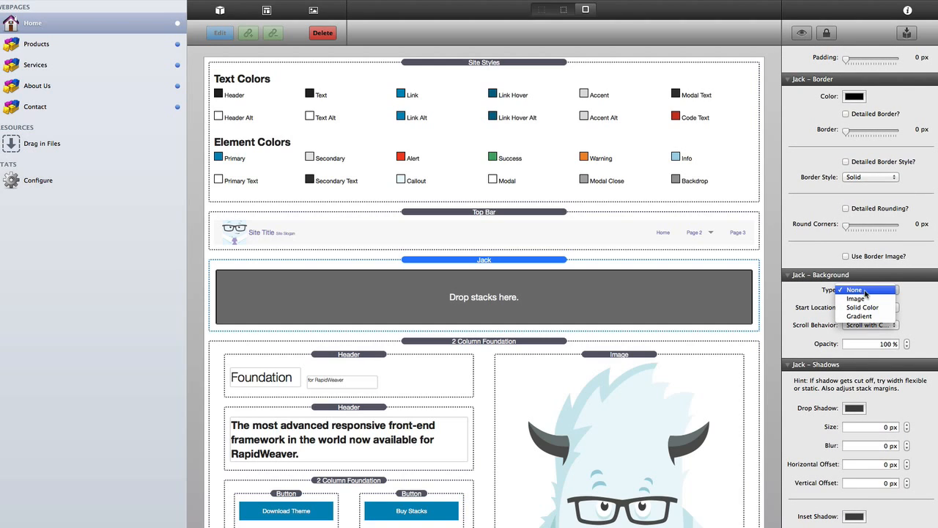
{"action": "left_click", "coordinate": [869, 299]}
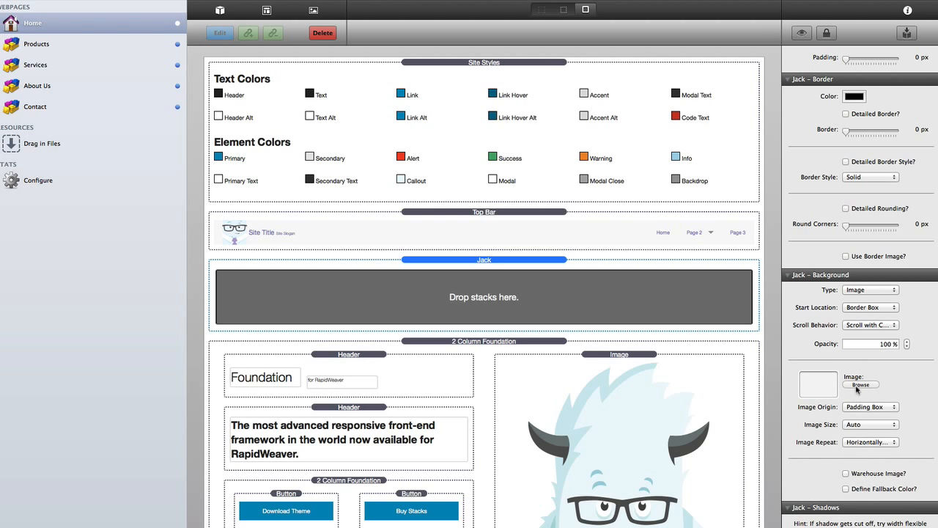
{"action": "left_click", "coordinate": [846, 474]}
{"action": "scroll", "coordinate": [846, 469], "scroll_direction": "down", "scroll_amount": 3}
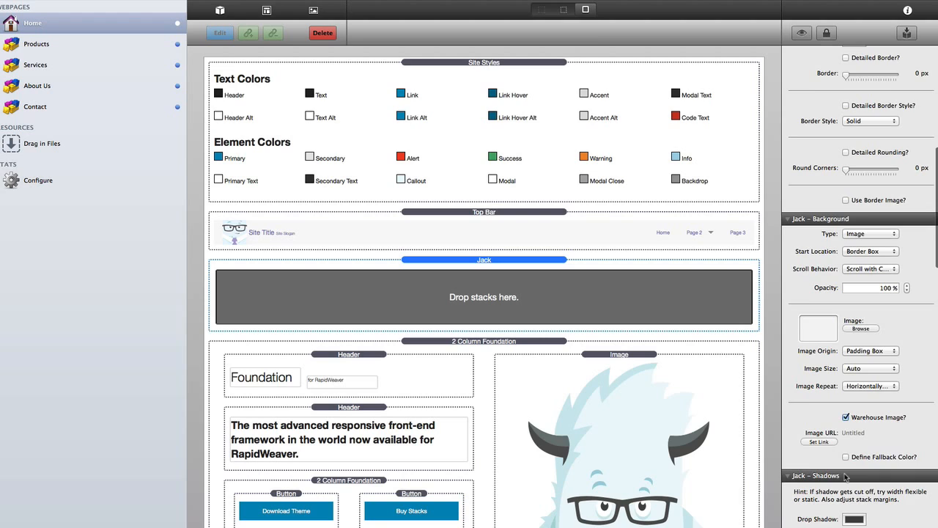
{"action": "left_click", "coordinate": [819, 440]}
{"action": "key", "text": "ctrl+v"}
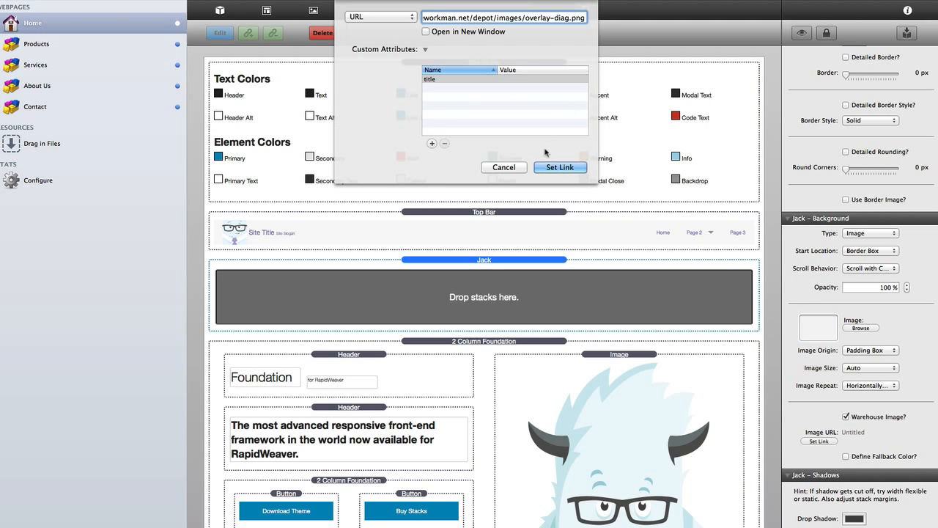
{"action": "left_click", "coordinate": [559, 167]}
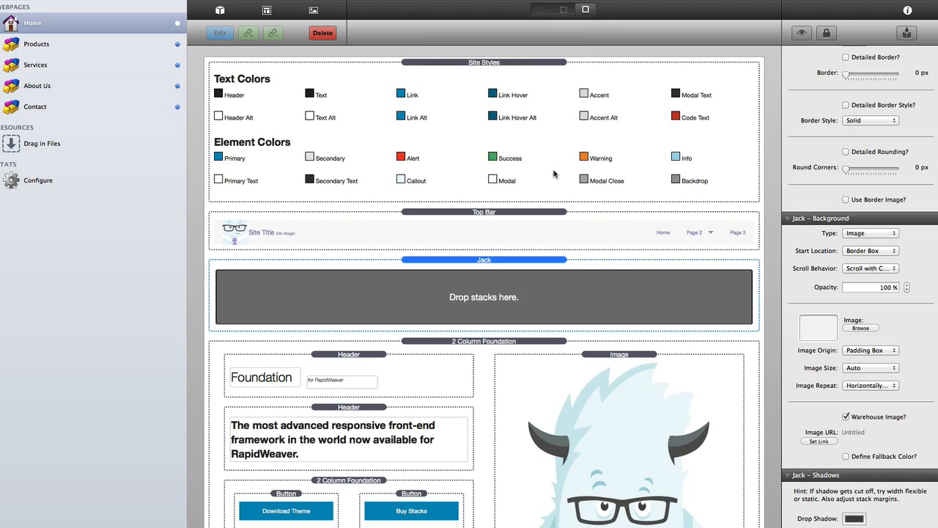
- Define a lavender #9D94C4 fallback colour for the Jack background
{"action": "left_click", "coordinate": [846, 456]}
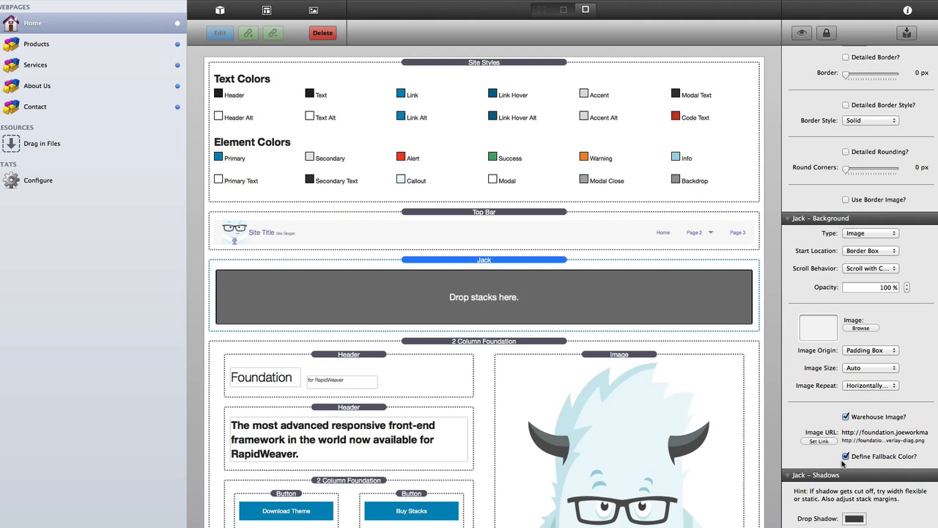
{"action": "scroll", "coordinate": [844, 455], "scroll_direction": "down", "scroll_amount": 5}
{"action": "left_click", "coordinate": [854, 245]}
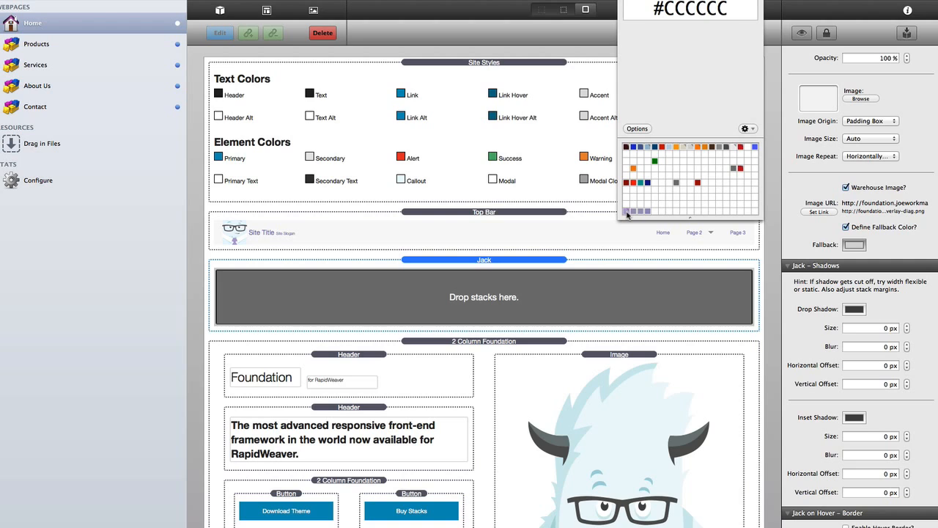
{"action": "left_click", "coordinate": [627, 212]}
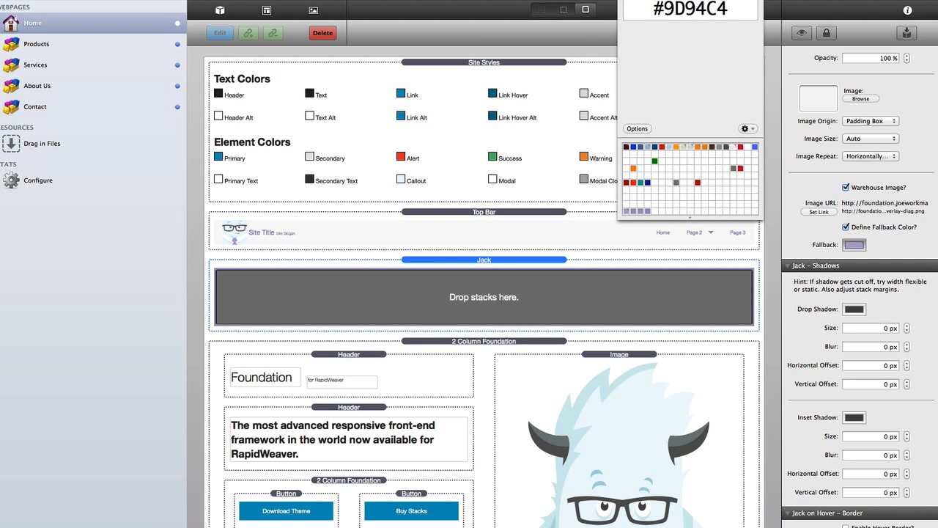
{"action": "left_click", "coordinate": [436, 358]}
- Drag the 2 Column Foundation row into the Jack stack and show full labelled stack borders
{"action": "left_click", "coordinate": [466, 341]}
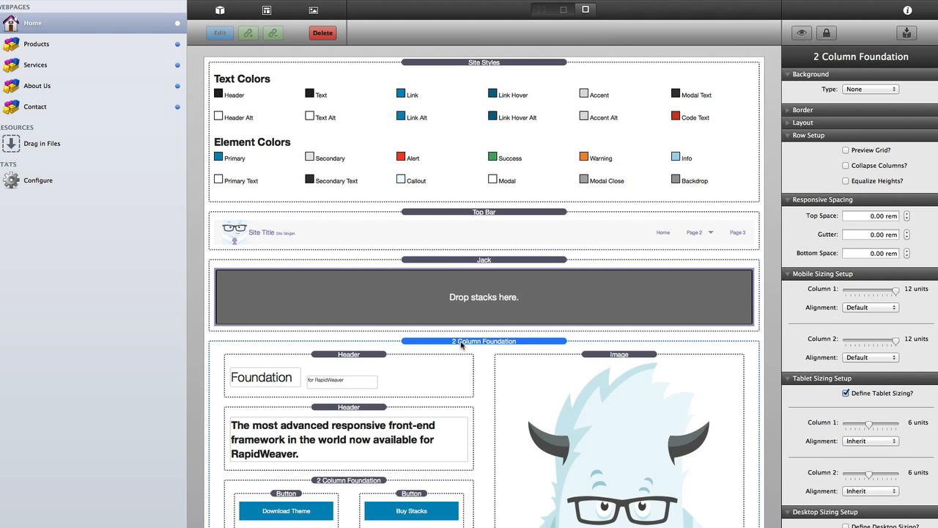
{"action": "left_click_drag", "start_coordinate": [462, 339], "coordinate": [475, 301]}
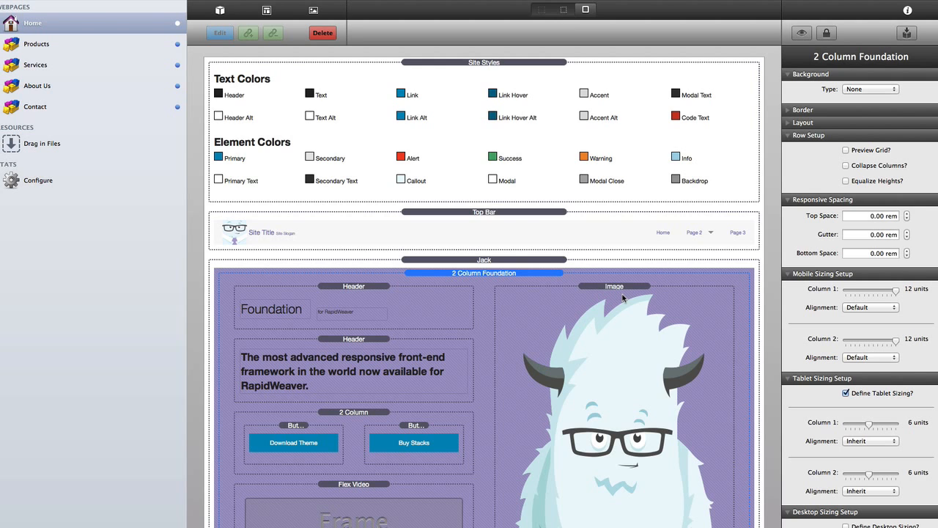
{"action": "scroll", "coordinate": [570, 315], "scroll_direction": "down", "scroll_amount": 3}
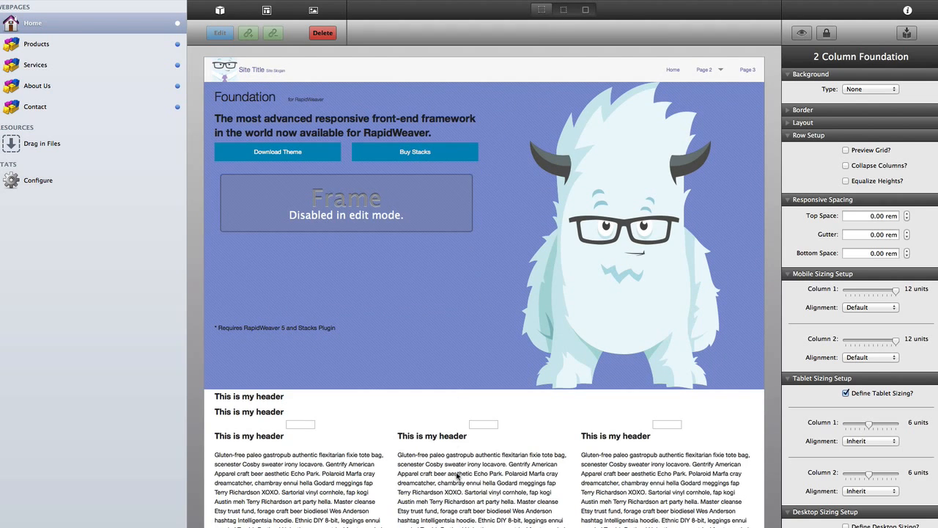
{"action": "left_click", "coordinate": [458, 475]}
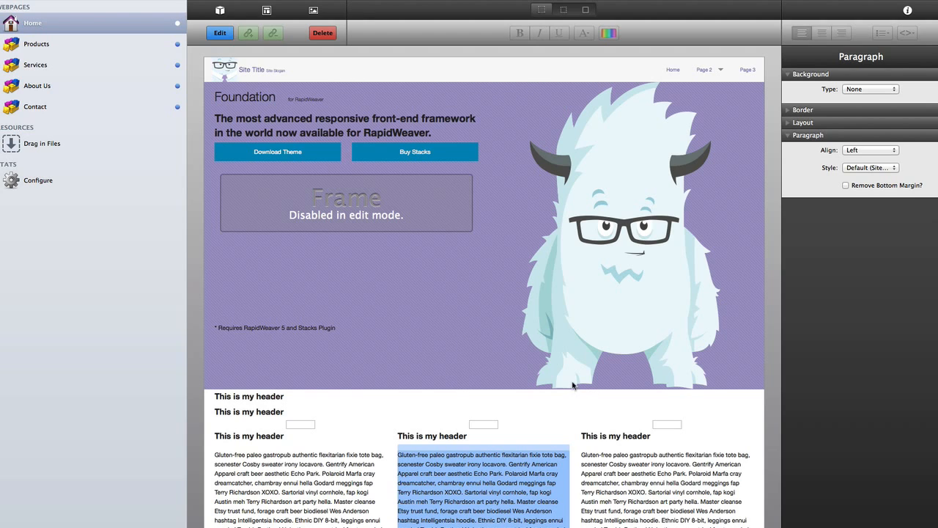
{"action": "key", "text": "super+l"}
{"action": "key", "text": "super+l"}
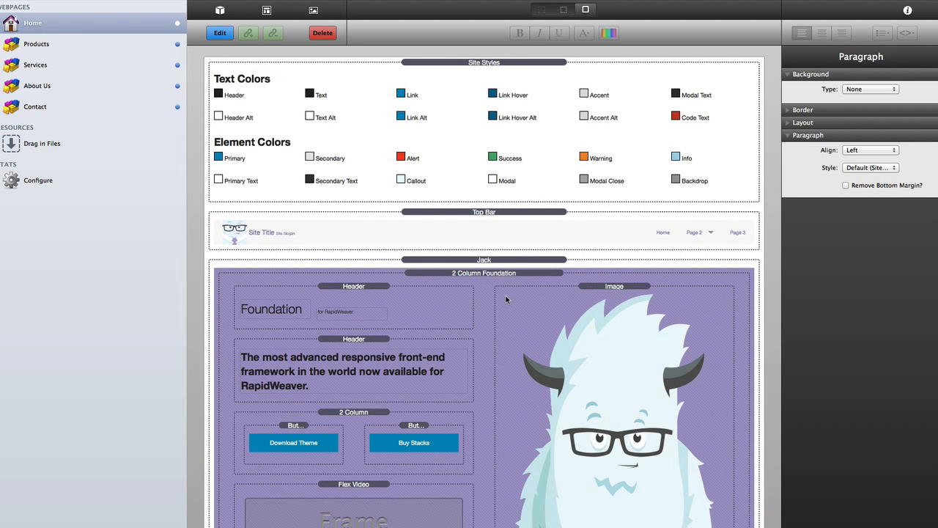
- In Responsive Spacing for 2 Column Foundation, enter Top Space 3.5, Gutter 1, Bottom Space 4.5
{"action": "left_click", "coordinate": [483, 273]}
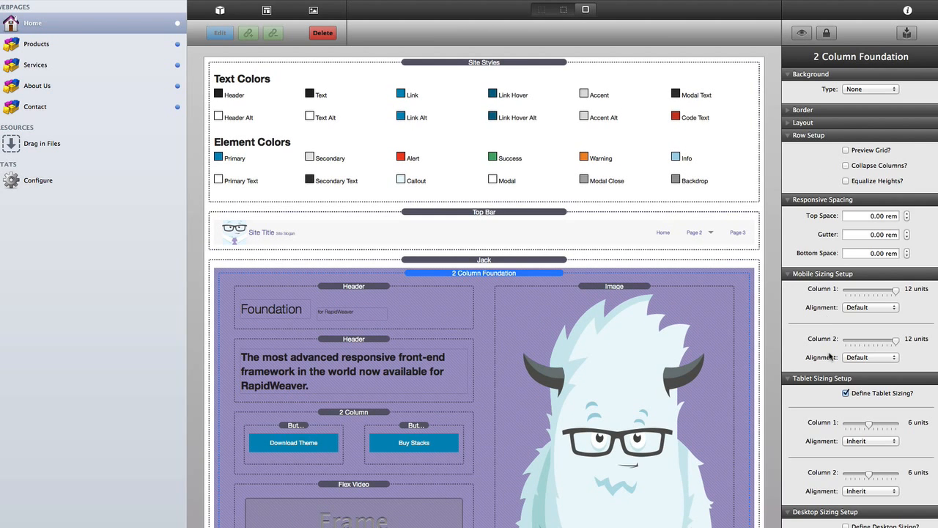
{"action": "left_click", "coordinate": [867, 217]}
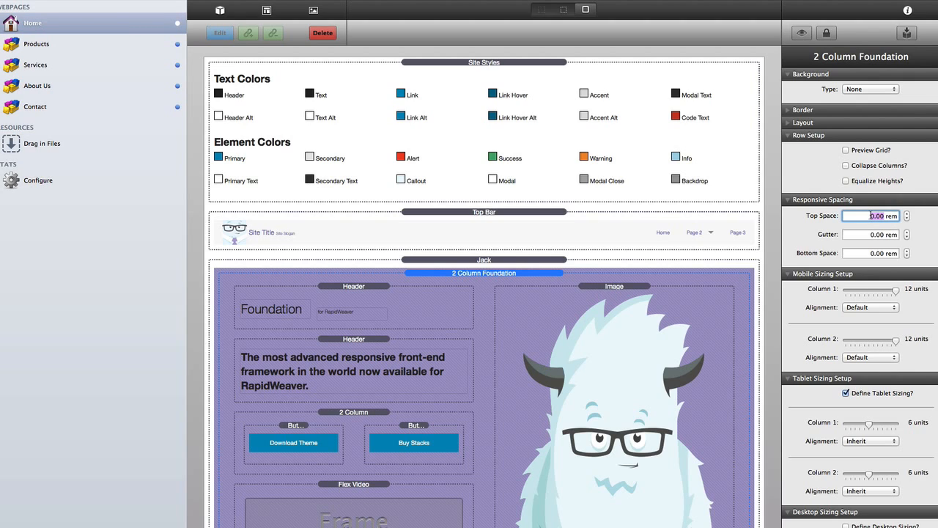
{"action": "type", "text": "3.5"}
{"action": "key", "text": "Tab"}
{"action": "type", "text": "1"}
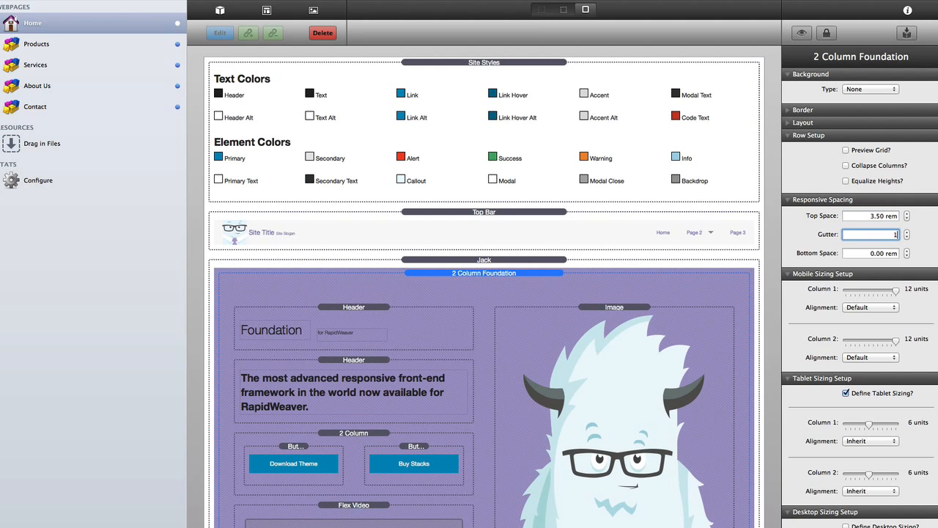
{"action": "key", "text": "Tab"}
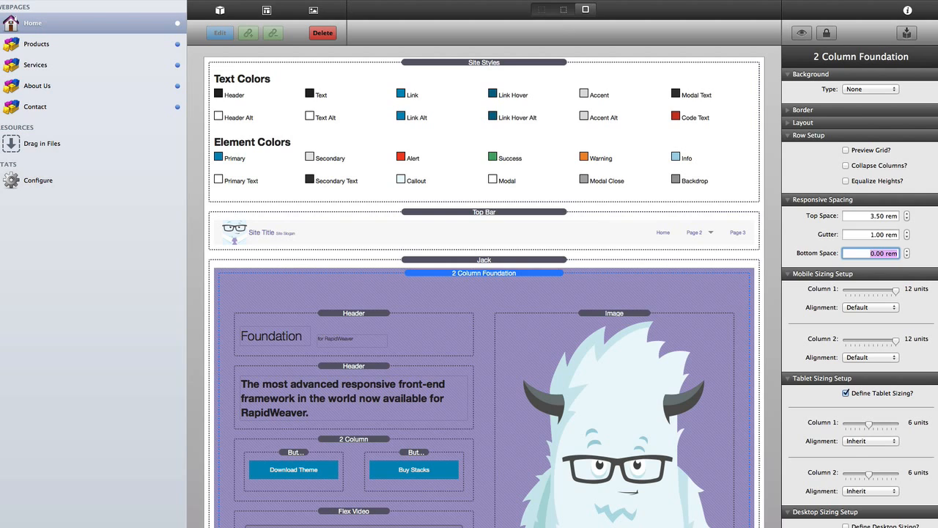
{"action": "type", "text": "4.5"}
{"action": "key", "text": "Tab"}
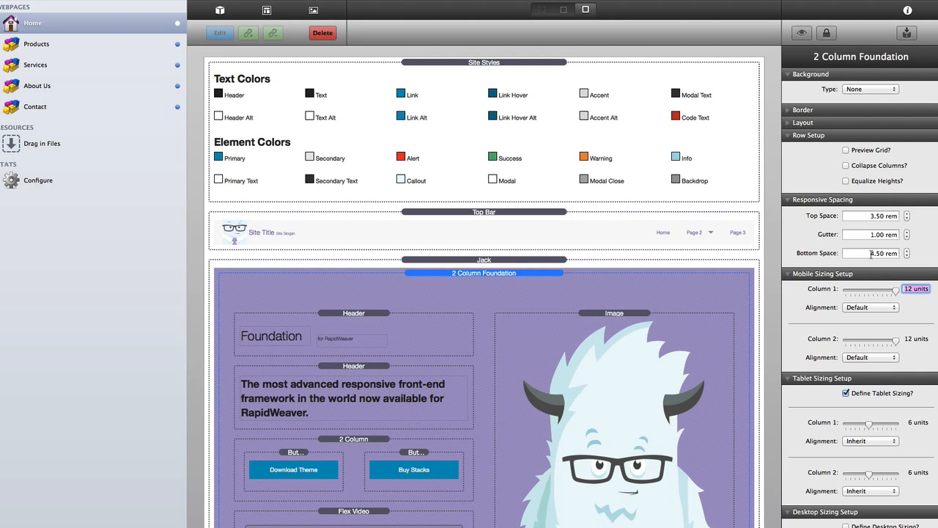
- Set Column 1 to 1 unit in the Mobile Sizing Setup
{"action": "scroll", "coordinate": [482, 302], "scroll_direction": "down", "scroll_amount": 3}
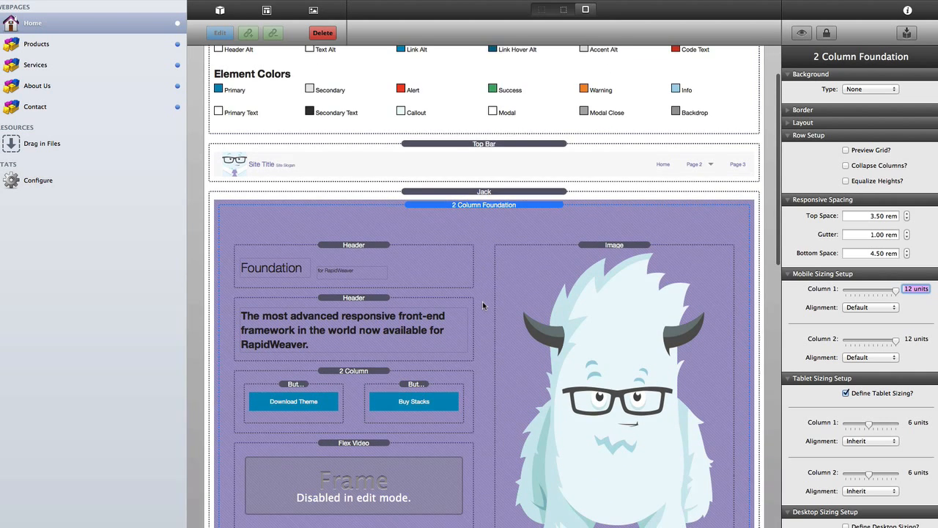
{"action": "scroll", "coordinate": [466, 226], "scroll_direction": "down", "scroll_amount": 2}
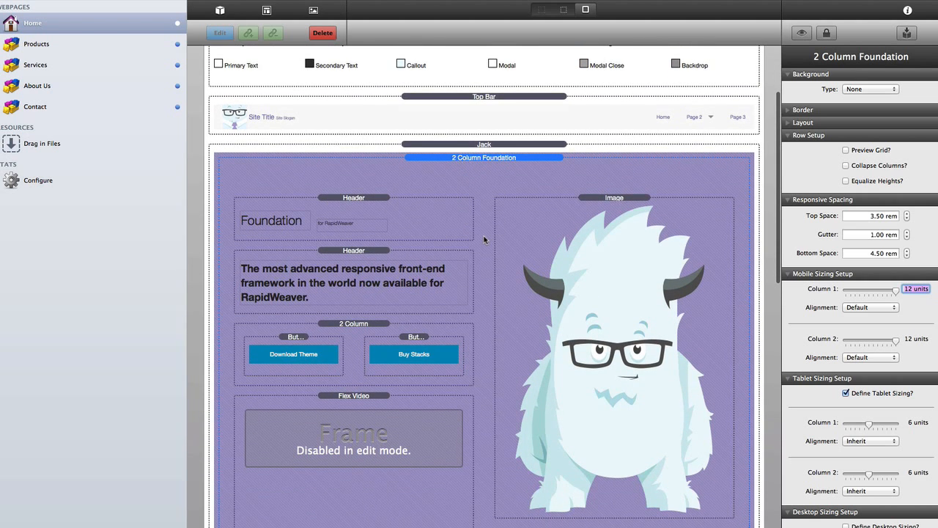
{"action": "scroll", "coordinate": [484, 239], "scroll_direction": "down", "scroll_amount": 7}
{"action": "scroll", "coordinate": [469, 447], "scroll_direction": "up", "scroll_amount": 8}
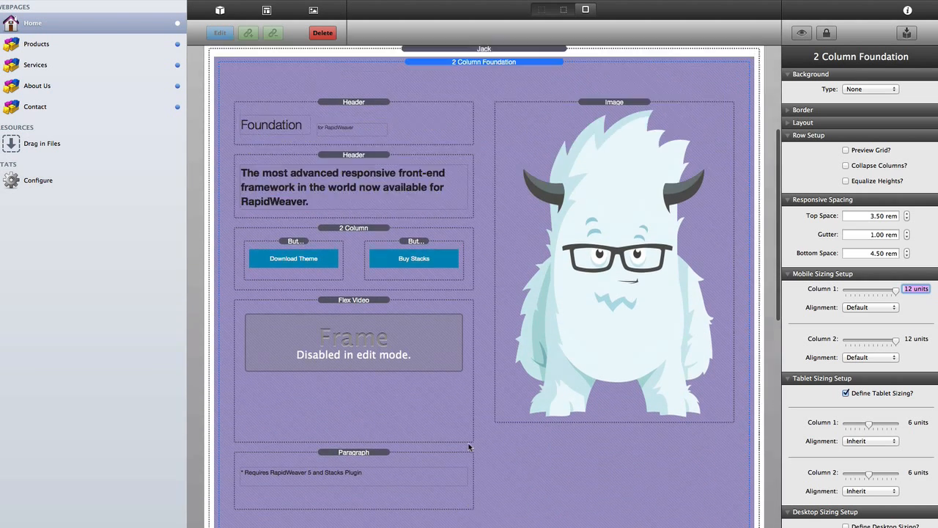
{"action": "scroll", "coordinate": [474, 331], "scroll_direction": "down", "scroll_amount": 2}
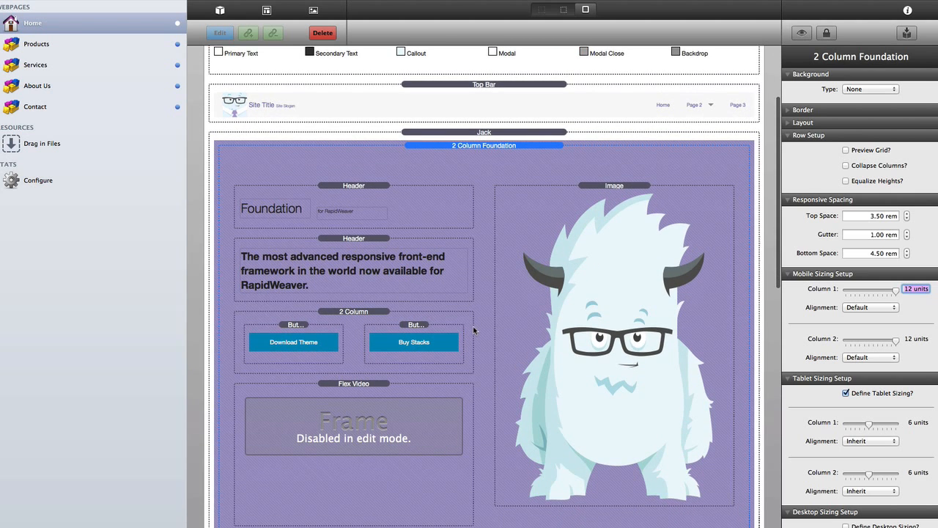
{"action": "type", "text": "1"}
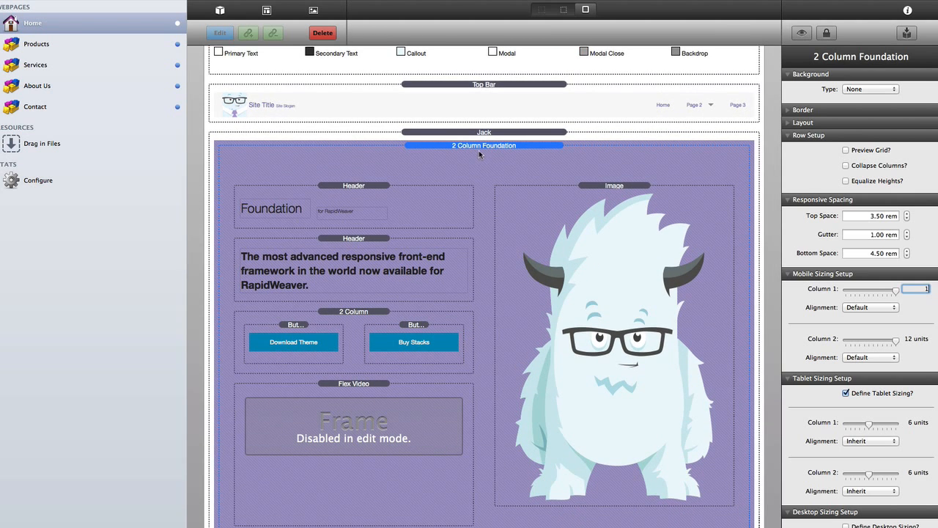
{"action": "key", "text": "Return"}
- Preview the page without stack borders and select the middle column's paragraph
{"action": "key", "text": "super+l"}
{"action": "scroll", "coordinate": [482, 193], "scroll_direction": "up", "scroll_amount": 4}
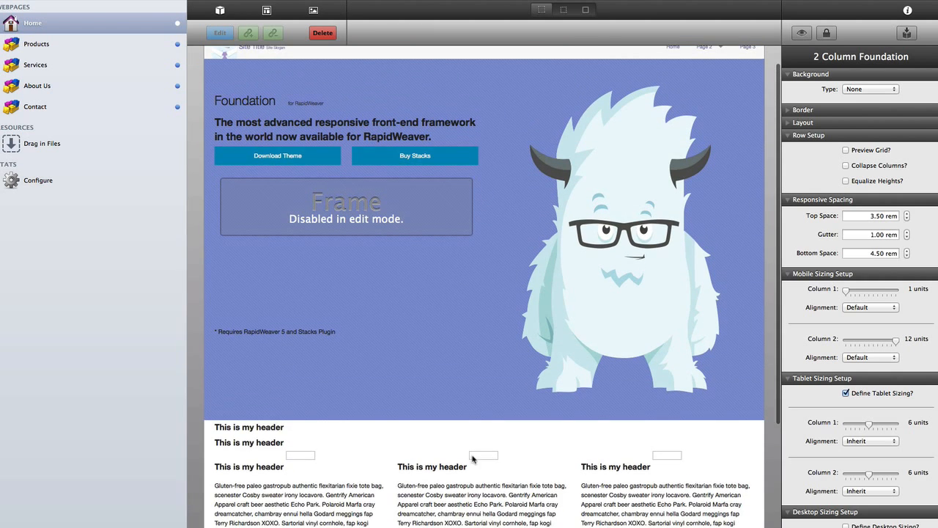
{"action": "left_click", "coordinate": [473, 496]}
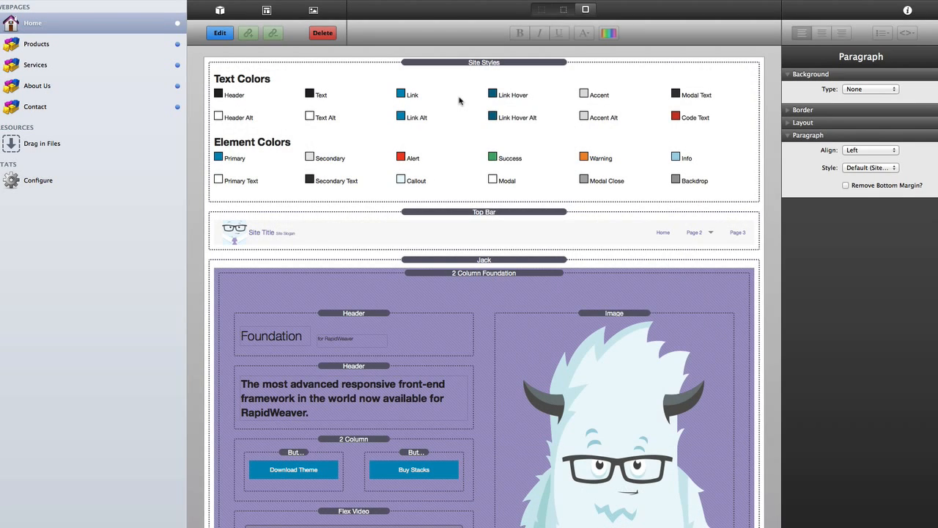
- In Site Styles, change the Foundation – Text H2–H6 weight from 600 to 300
{"action": "left_click", "coordinate": [460, 100]}
{"action": "scroll", "coordinate": [459, 100], "scroll_direction": "down", "scroll_amount": 2}
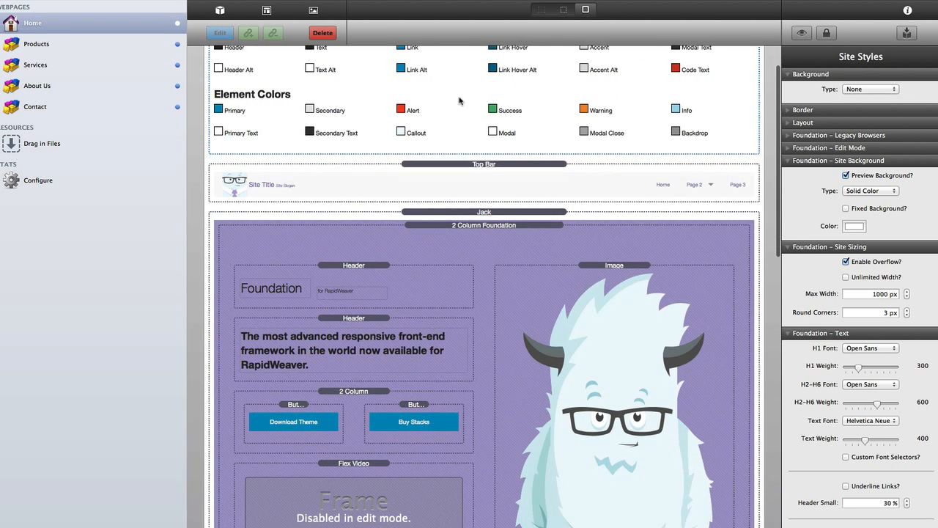
{"action": "scroll", "coordinate": [440, 124], "scroll_direction": "up", "scroll_amount": 2}
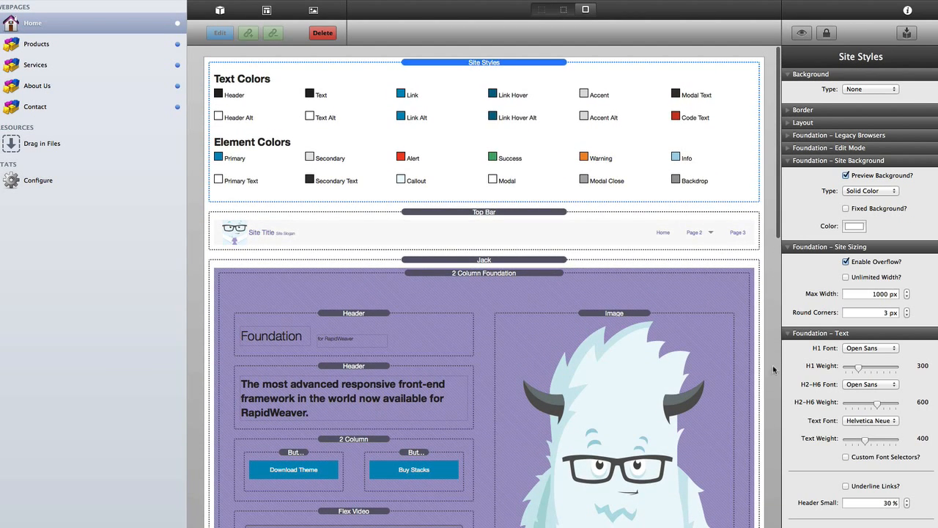
{"action": "scroll", "coordinate": [829, 405], "scroll_direction": "down", "scroll_amount": 3}
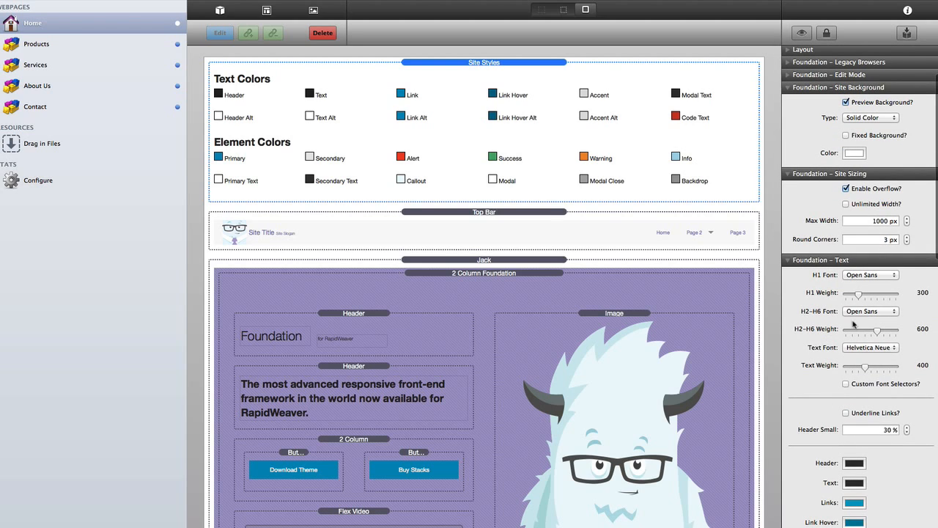
{"action": "left_click", "coordinate": [923, 329]}
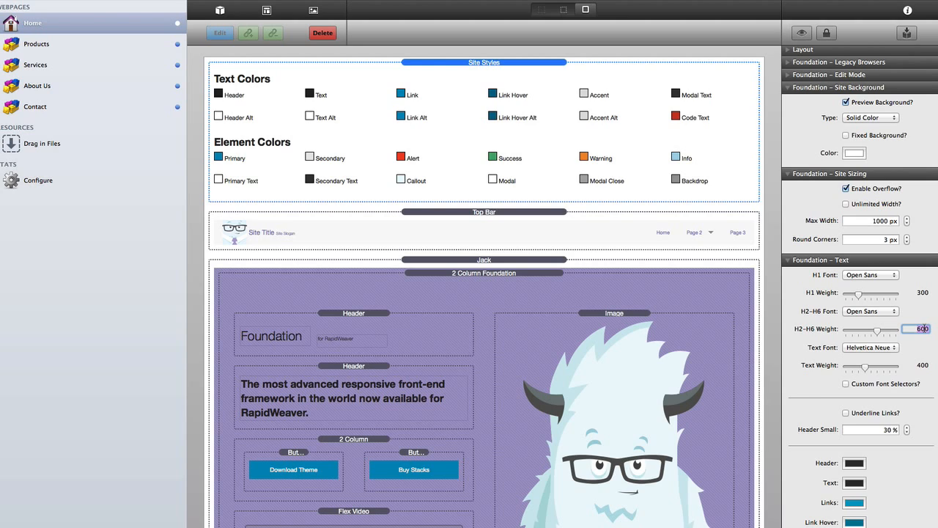
{"action": "type", "text": "300"}
{"action": "key", "text": "Tab"}
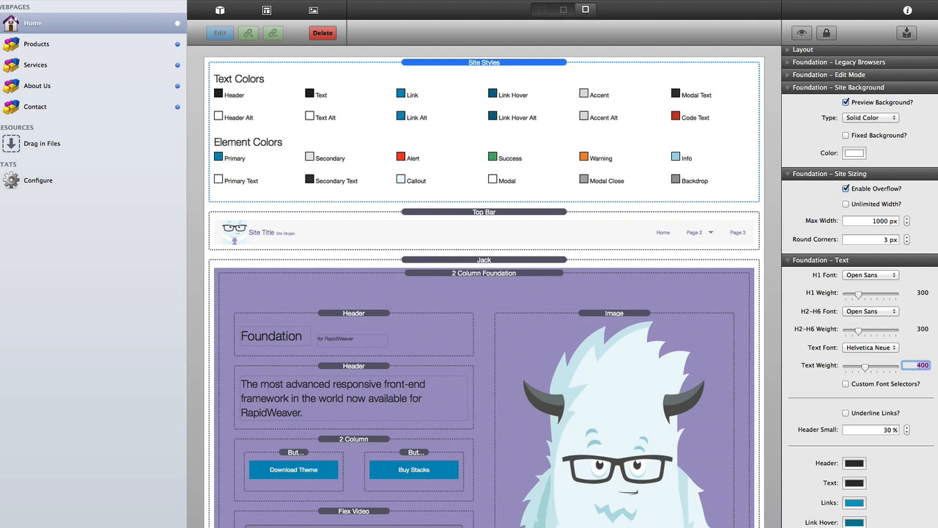
- Set Header Sizing (Mobile) H1 to 3 rem and H2 to 1 rem, then check the tagline header
{"action": "scroll", "coordinate": [867, 220], "scroll_direction": "down", "scroll_amount": 10}
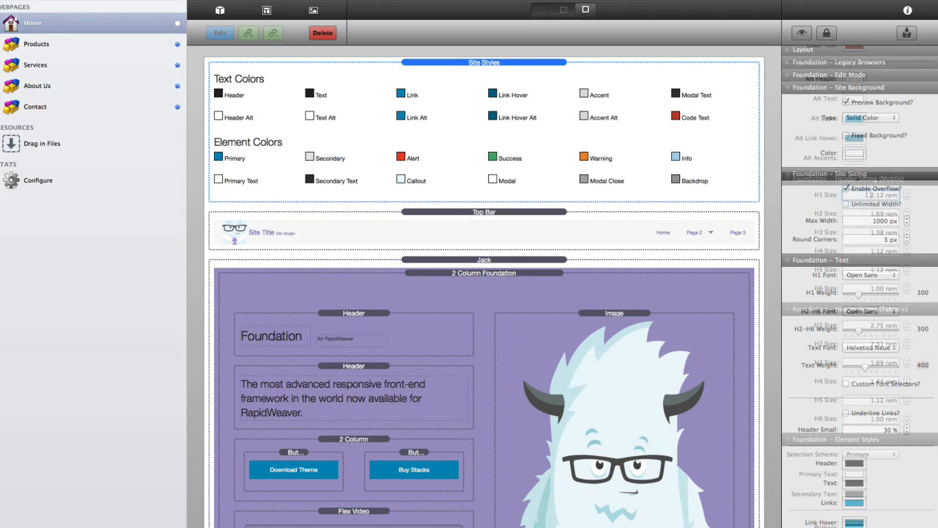
{"action": "double_click", "coordinate": [867, 194]}
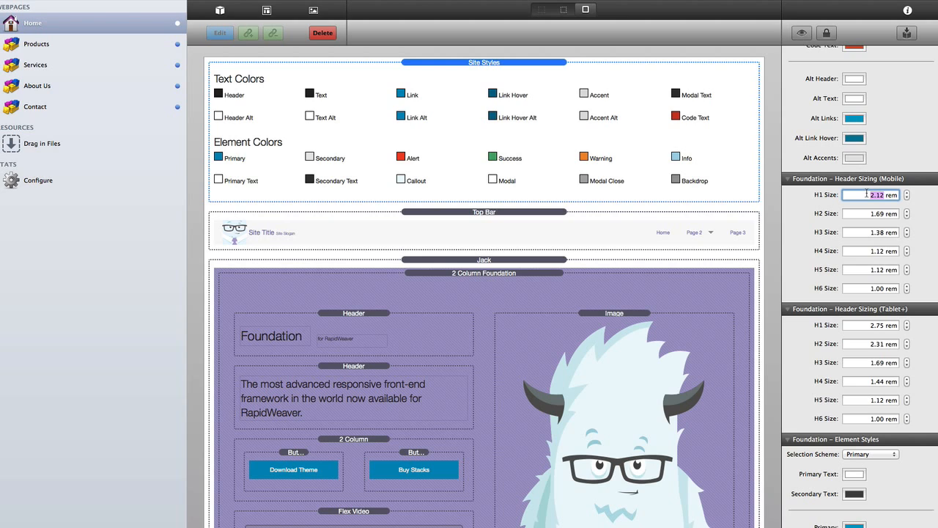
{"action": "type", "text": "3"}
{"action": "key", "text": "Tab"}
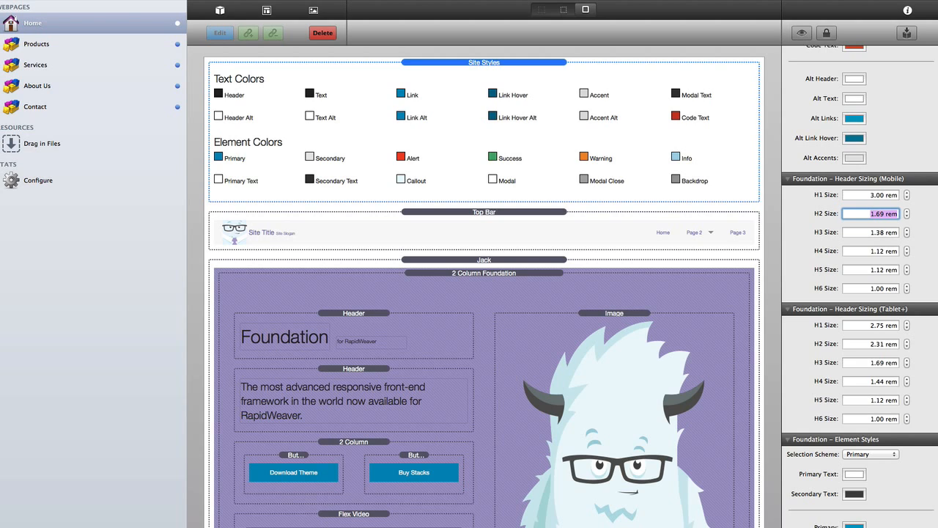
{"action": "type", "text": "1"}
{"action": "key", "text": "Tab"}
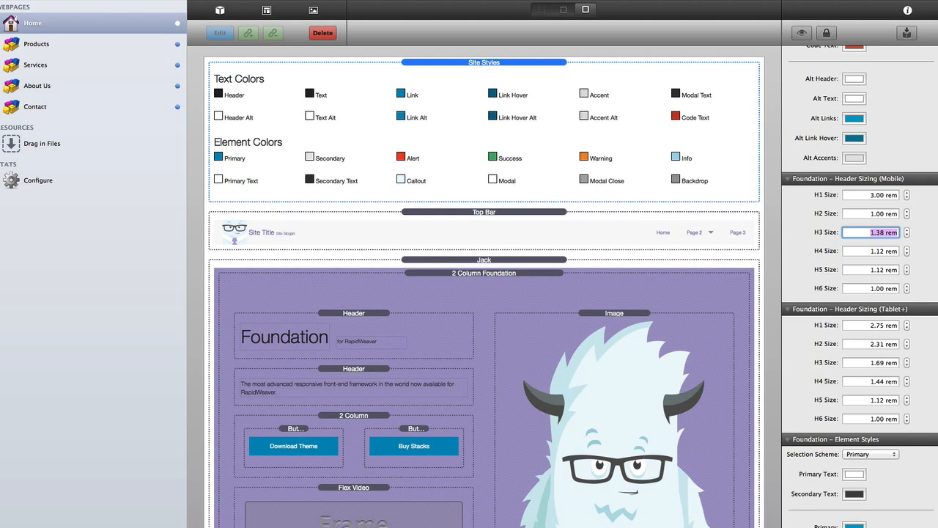
{"action": "left_click", "coordinate": [869, 212]}
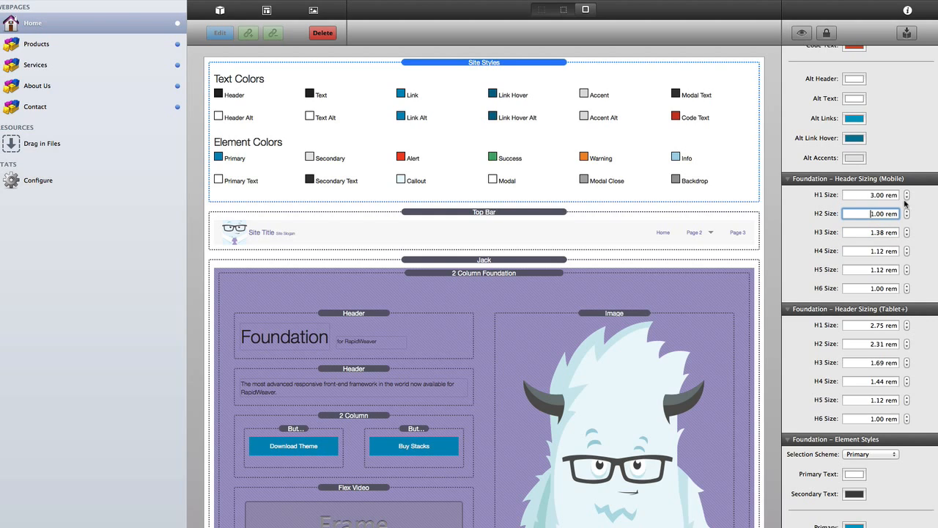
{"action": "left_click", "coordinate": [339, 398]}
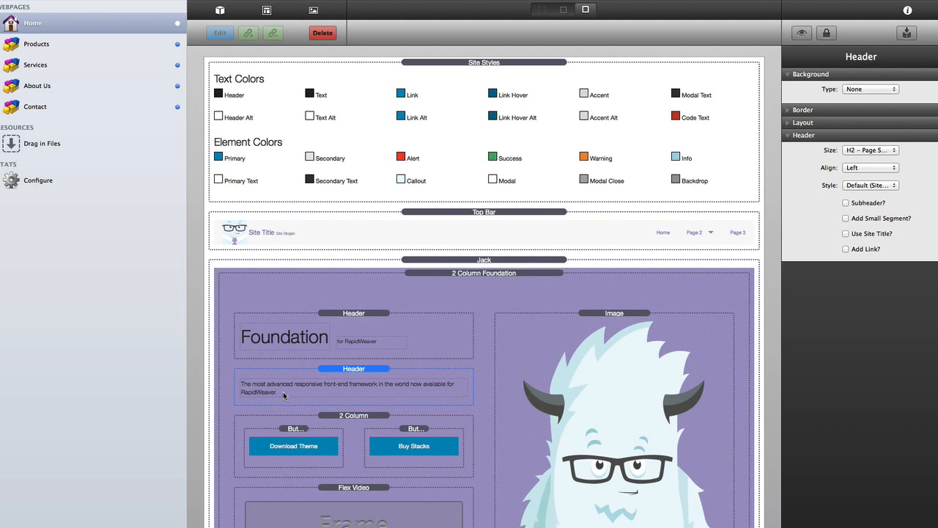
- In Site Styles, set mobile H3 size to 2 rem and H4 to 1.44 rem
{"action": "left_click", "coordinate": [546, 82]}
{"action": "scroll", "coordinate": [847, 291], "scroll_direction": "down", "scroll_amount": 10}
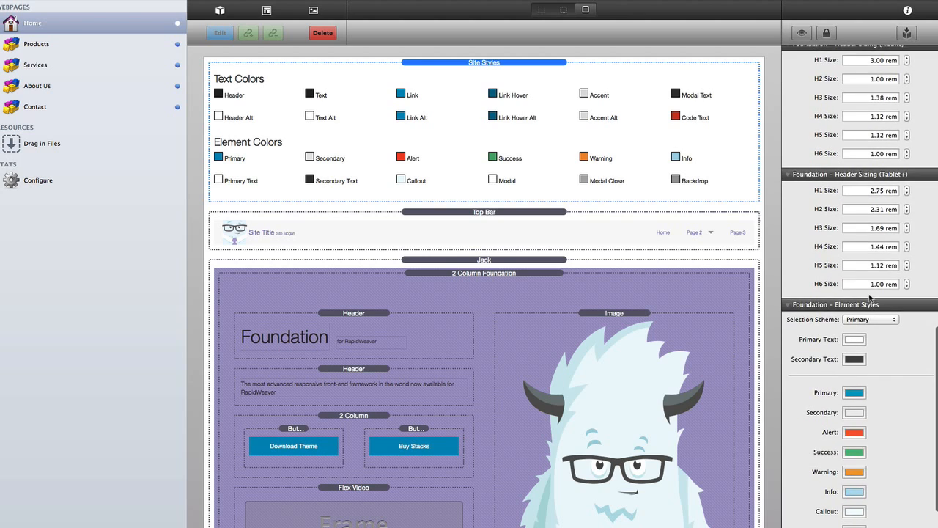
{"action": "scroll", "coordinate": [864, 121], "scroll_direction": "up", "scroll_amount": 2}
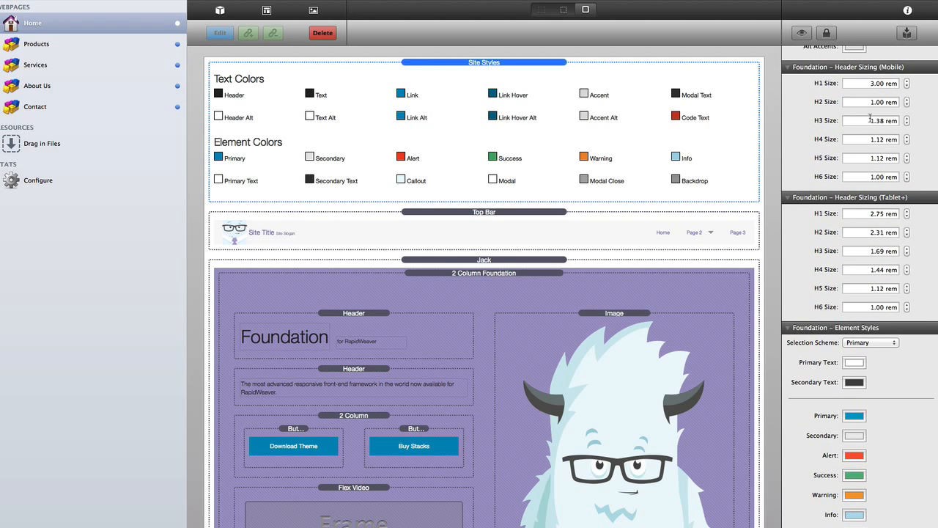
{"action": "left_click", "coordinate": [870, 119]}
{"action": "type", "text": "2"}
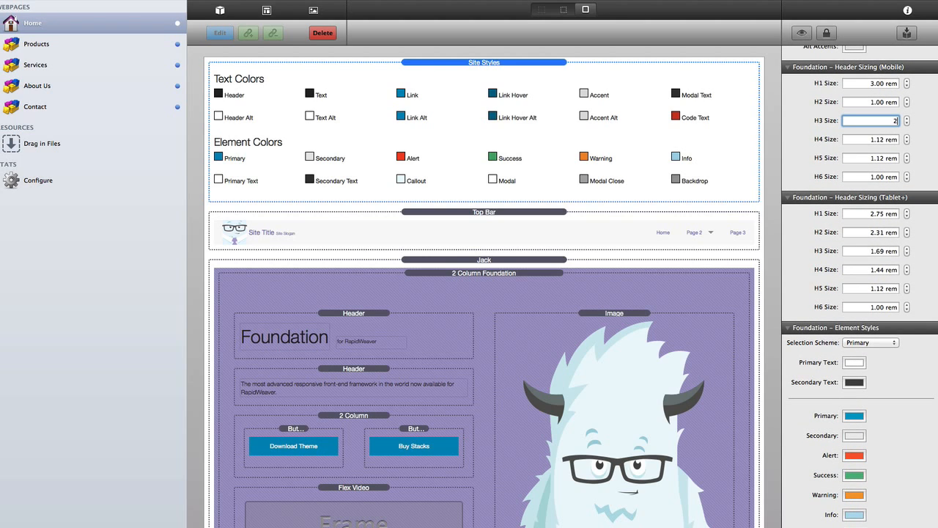
{"action": "key", "text": "Tab"}
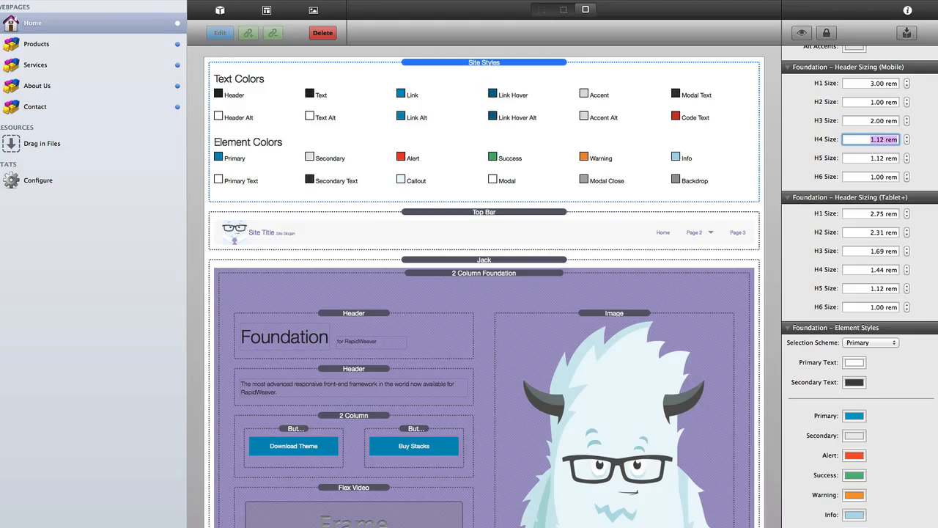
{"action": "type", "text": "1.44"}
{"action": "key", "text": "Tab"}
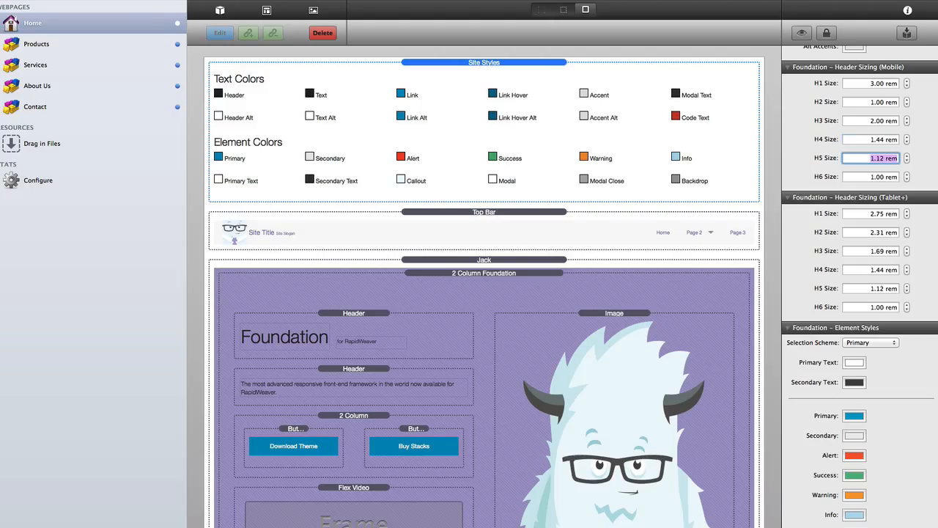
- Set tablet-and-up heading sizes: H1 3.50, H2 1.2, H3 2.35 rem
{"action": "key", "text": "Tab"}
{"action": "key", "text": "Tab"}
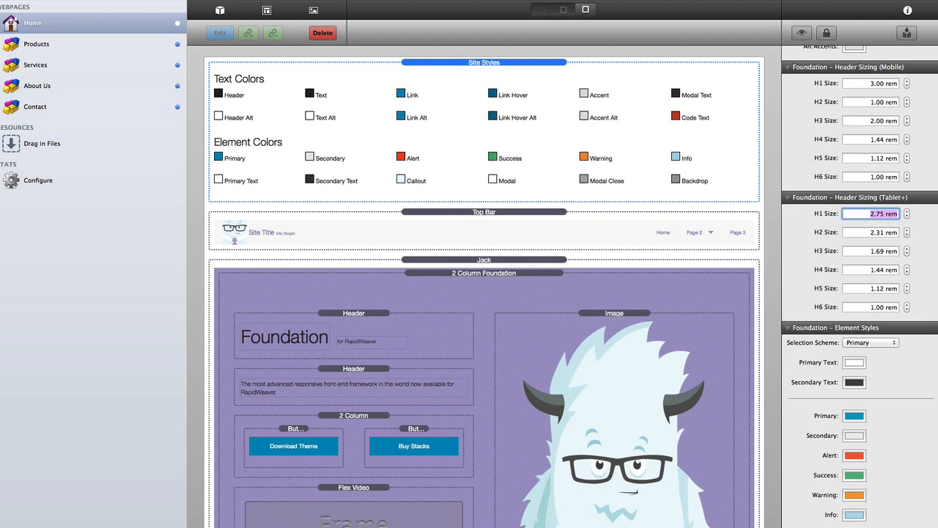
{"action": "type", "text": "3.50"}
{"action": "key", "text": "Tab"}
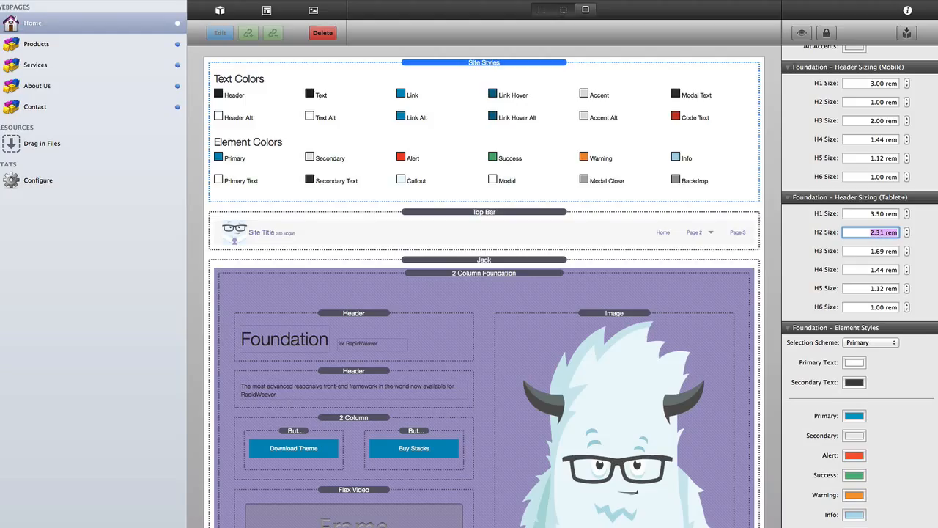
{"action": "type", "text": "1.2"}
{"action": "key", "text": "Tab"}
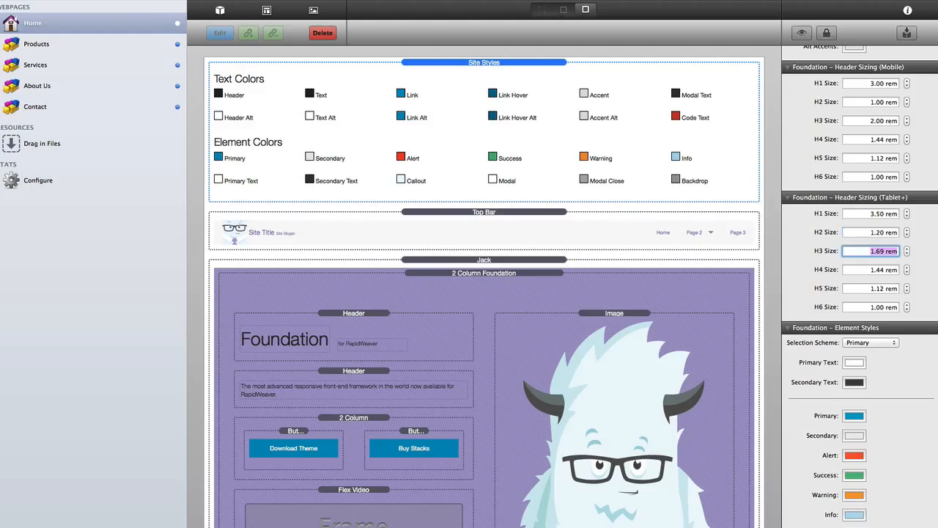
{"action": "type", "text": "2.35"}
{"action": "key", "text": "Tab"}
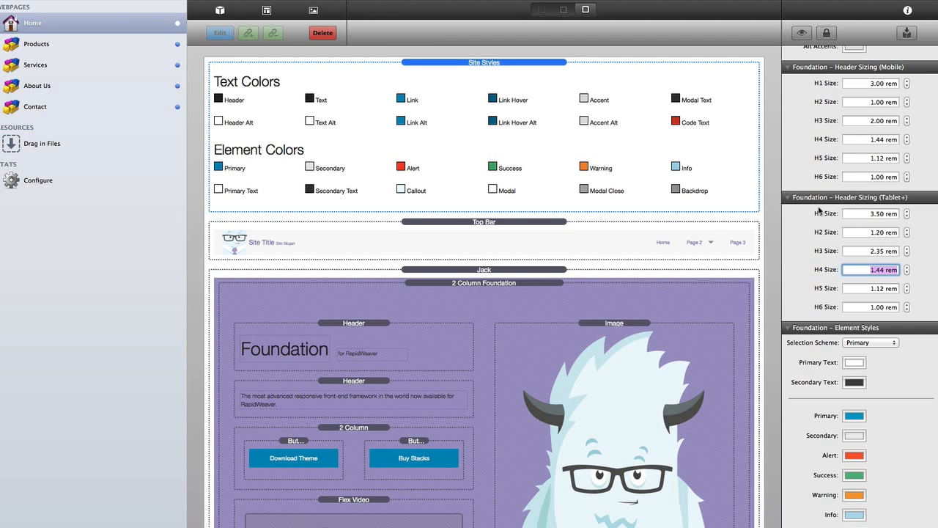
- Review the Site Styles colour swatches, then select the Foundation H1 Page Title header
{"action": "left_click", "coordinate": [464, 291]}
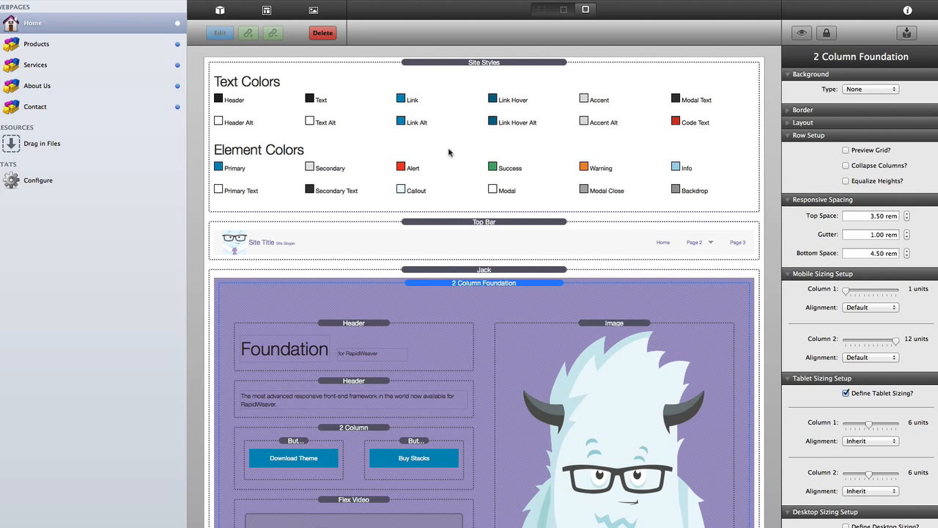
{"action": "left_click", "coordinate": [509, 62]}
{"action": "scroll", "coordinate": [916, 337], "scroll_direction": "down", "scroll_amount": 10}
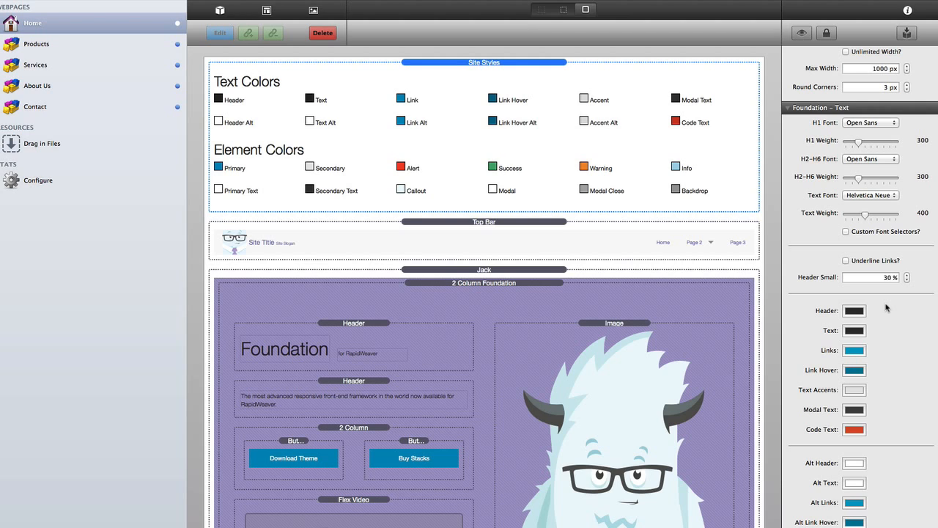
{"action": "scroll", "coordinate": [885, 307], "scroll_direction": "down", "scroll_amount": 10}
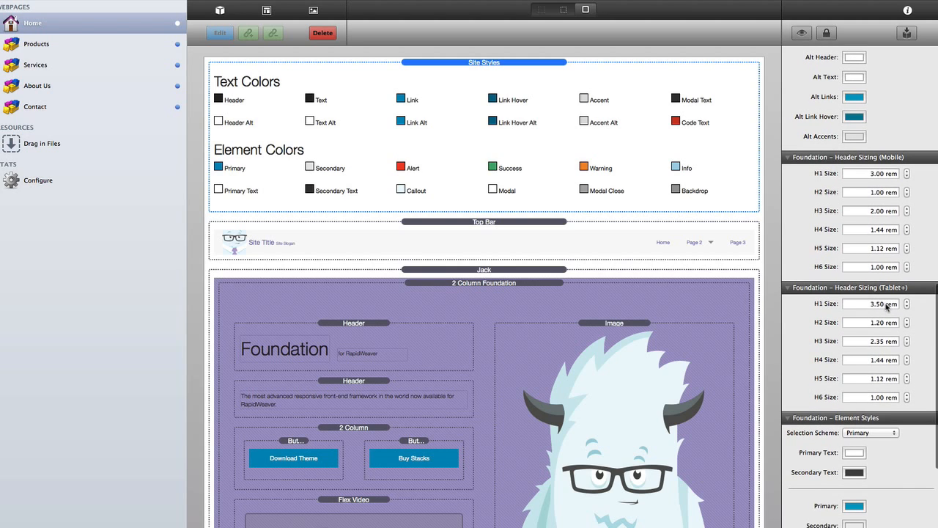
{"action": "scroll", "coordinate": [887, 308], "scroll_direction": "down", "scroll_amount": 4}
{"action": "scroll", "coordinate": [887, 308], "scroll_direction": "up", "scroll_amount": 15}
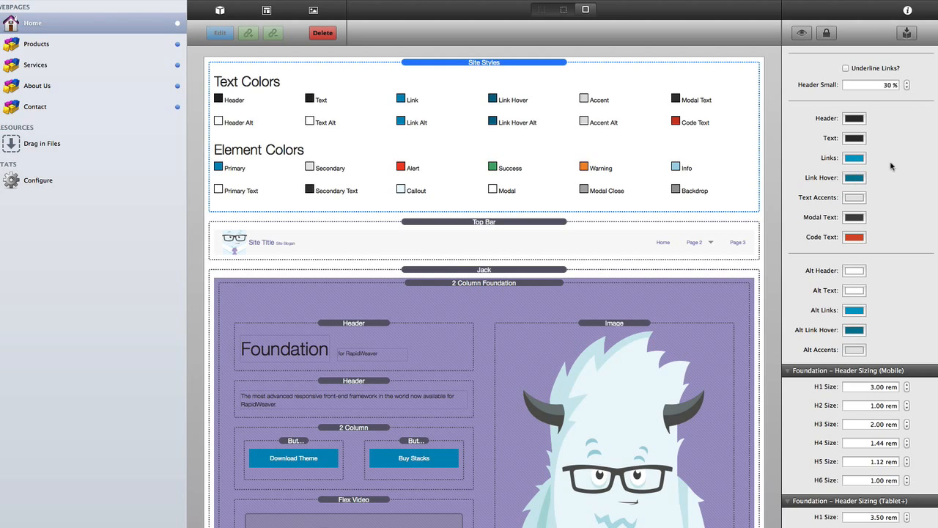
{"action": "scroll", "coordinate": [881, 240], "scroll_direction": "down", "scroll_amount": 1}
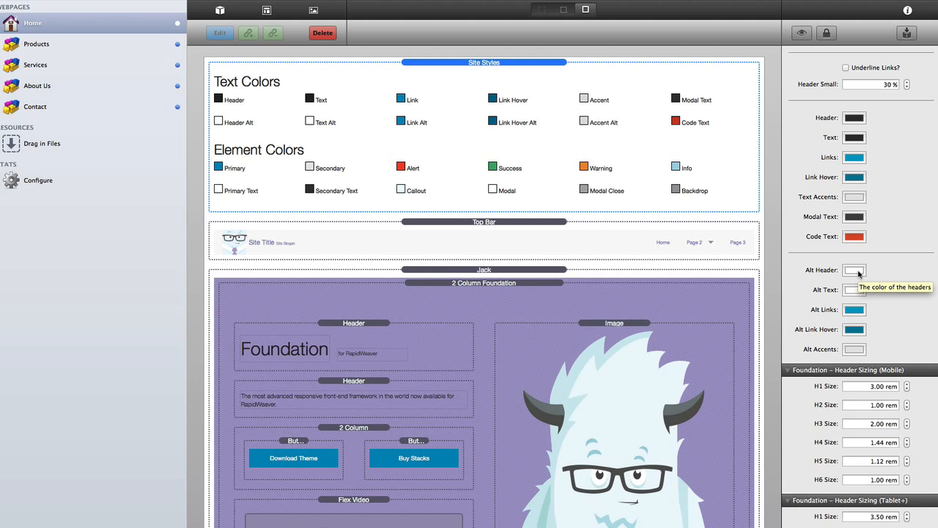
{"action": "left_click", "coordinate": [356, 322]}
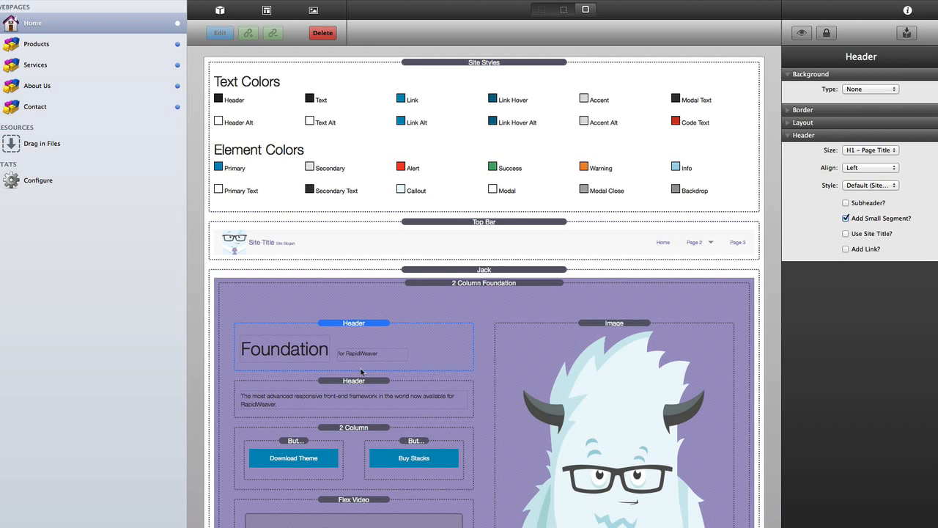
{"action": "scroll", "coordinate": [392, 351], "scroll_direction": "down", "scroll_amount": 4}
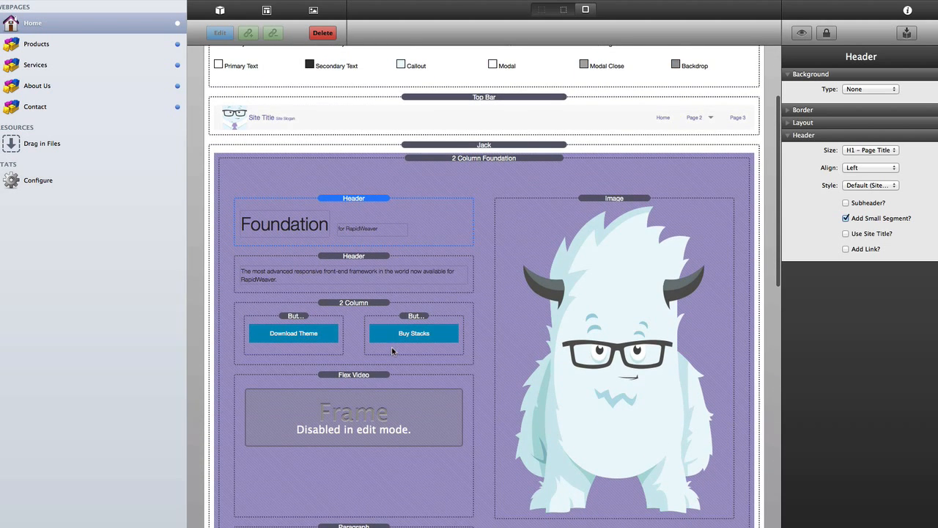
- Give the Foundation title the Alternate (Site Style) text style
{"action": "scroll", "coordinate": [346, 176], "scroll_direction": "up", "scroll_amount": 2}
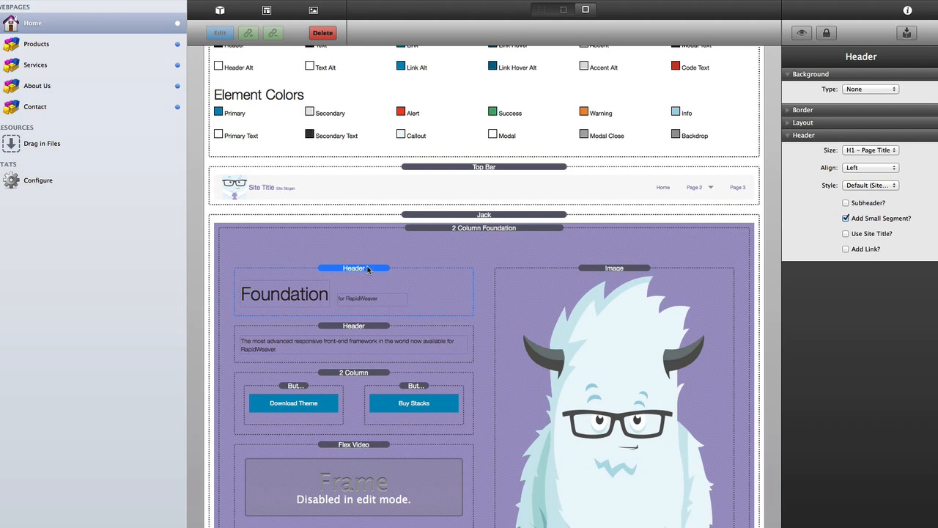
{"action": "scroll", "coordinate": [368, 270], "scroll_direction": "up", "scroll_amount": 3}
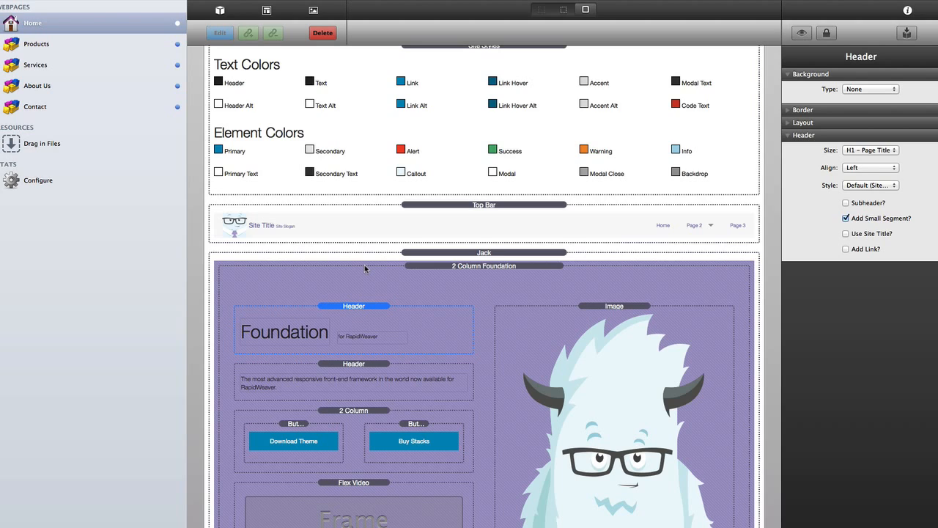
{"action": "left_click", "coordinate": [870, 189]}
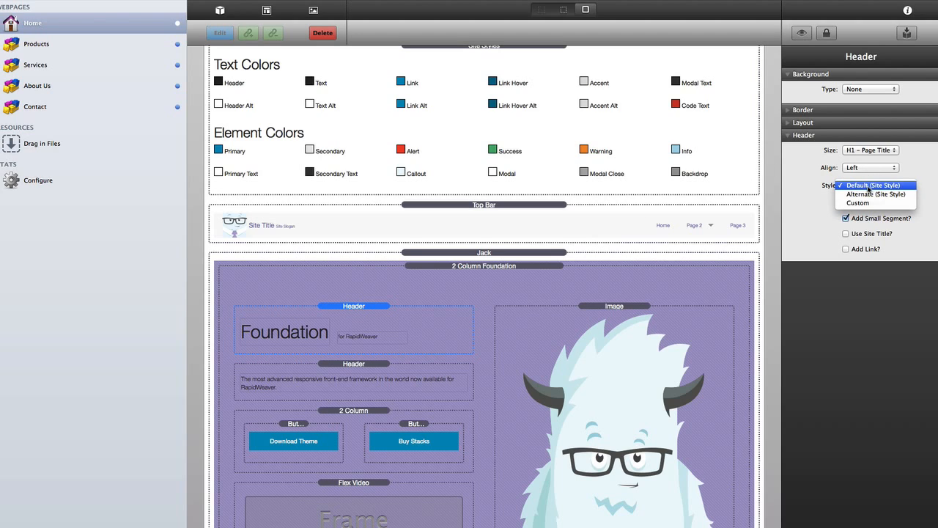
{"action": "left_click", "coordinate": [877, 194]}
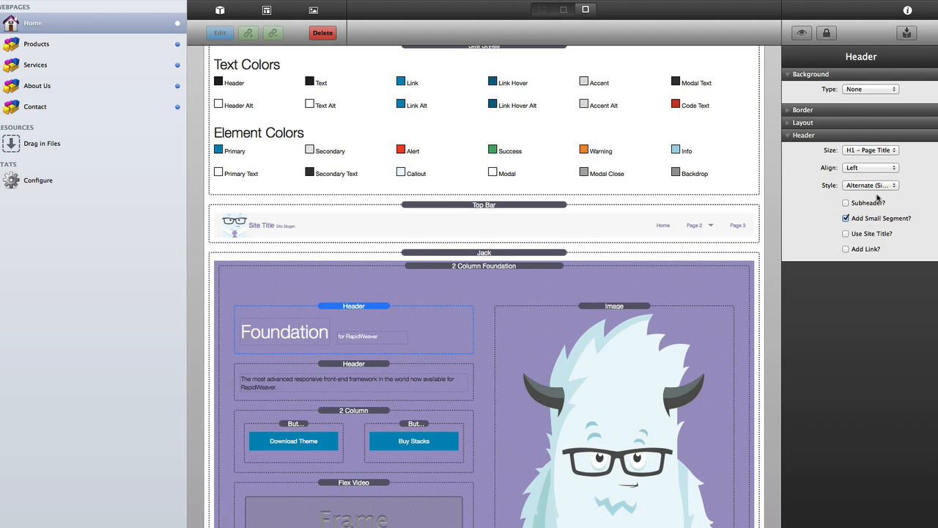
- Set the description header below the title to the Alternate style as well
{"action": "left_click", "coordinate": [373, 366]}
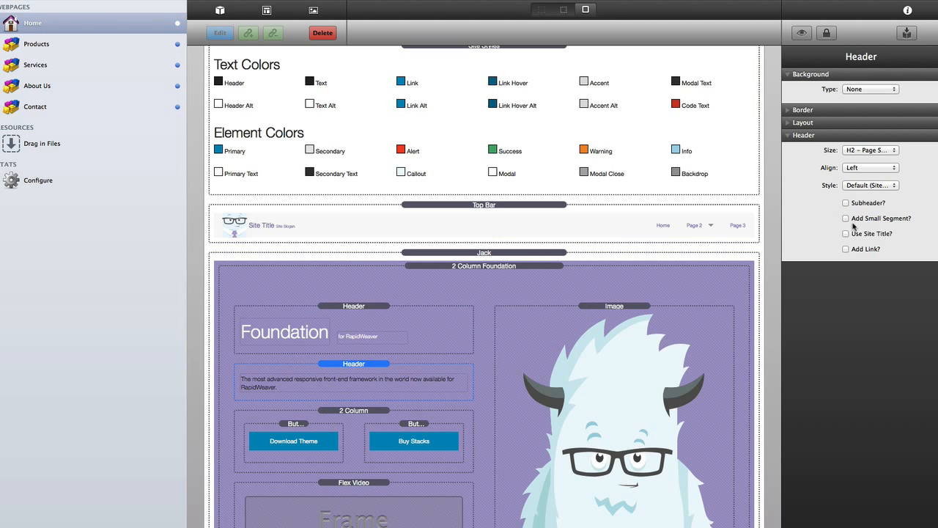
{"action": "left_click", "coordinate": [865, 187]}
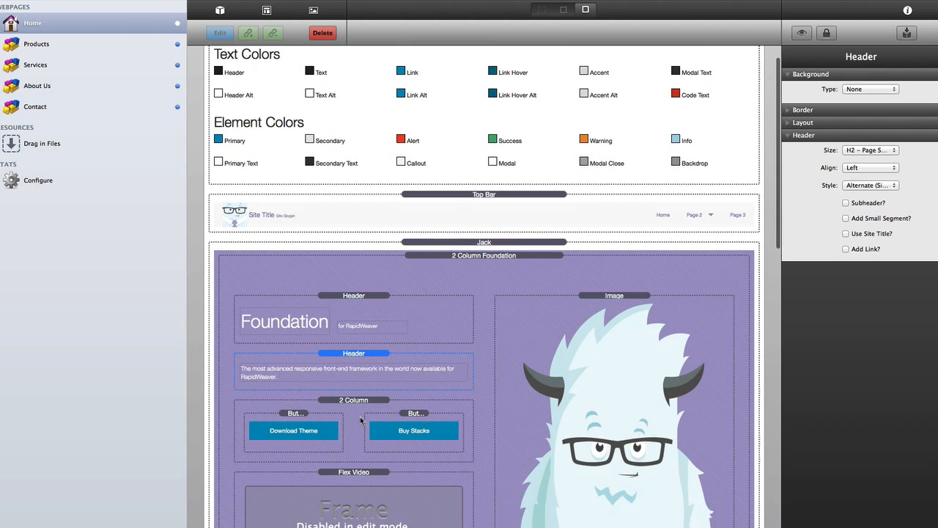
{"action": "scroll", "coordinate": [360, 416], "scroll_direction": "down", "scroll_amount": 5}
{"action": "left_click", "coordinate": [355, 455]}
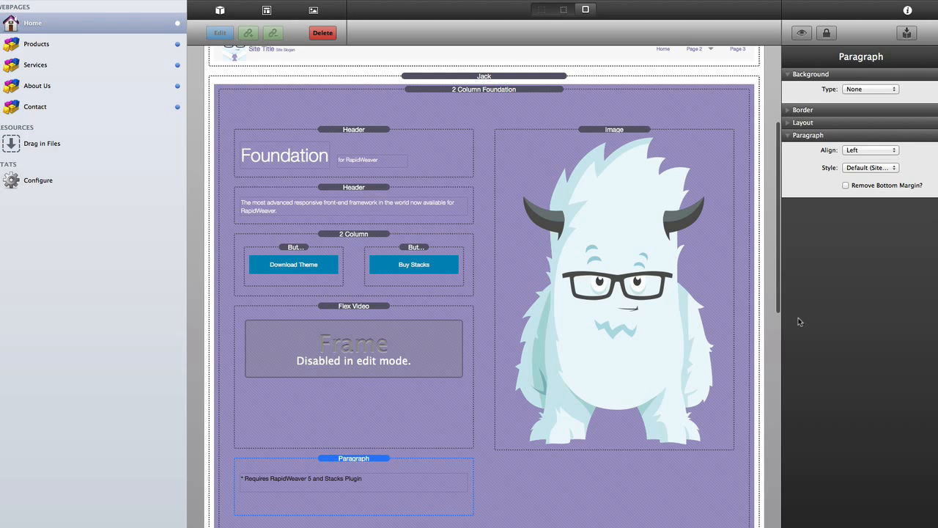
- Apply Alternate (Site Style) to the requirements note paragraph and tick Remove Bottom Margin
{"action": "left_click", "coordinate": [887, 169]}
{"action": "left_click", "coordinate": [878, 177]}
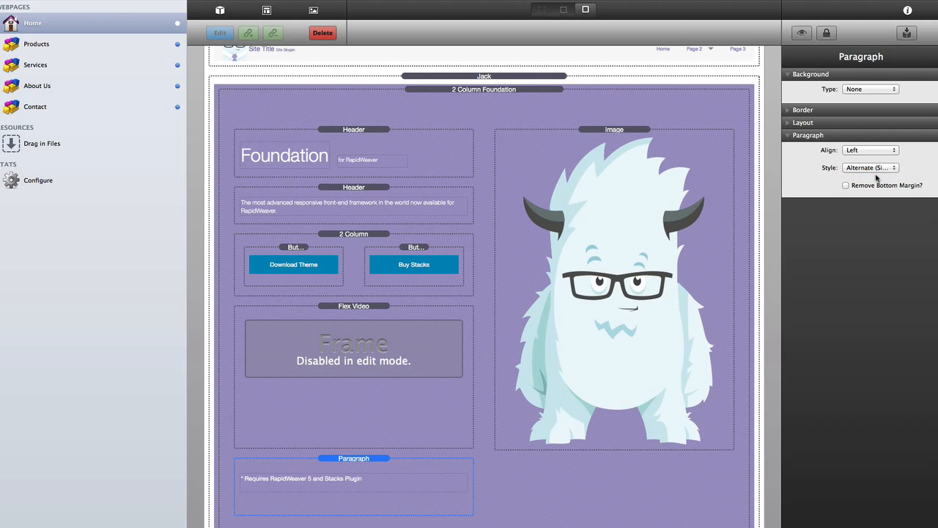
{"action": "scroll", "coordinate": [376, 460], "scroll_direction": "down", "scroll_amount": 2}
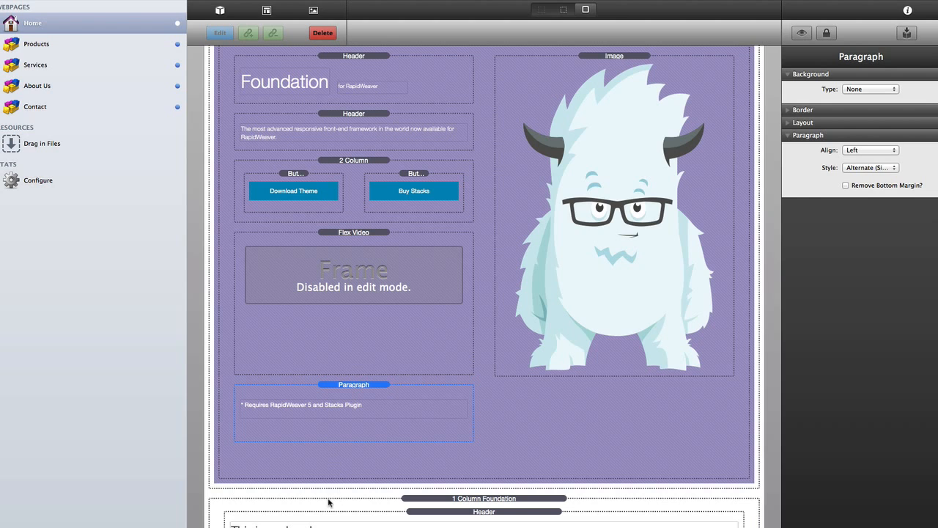
{"action": "left_click", "coordinate": [846, 186]}
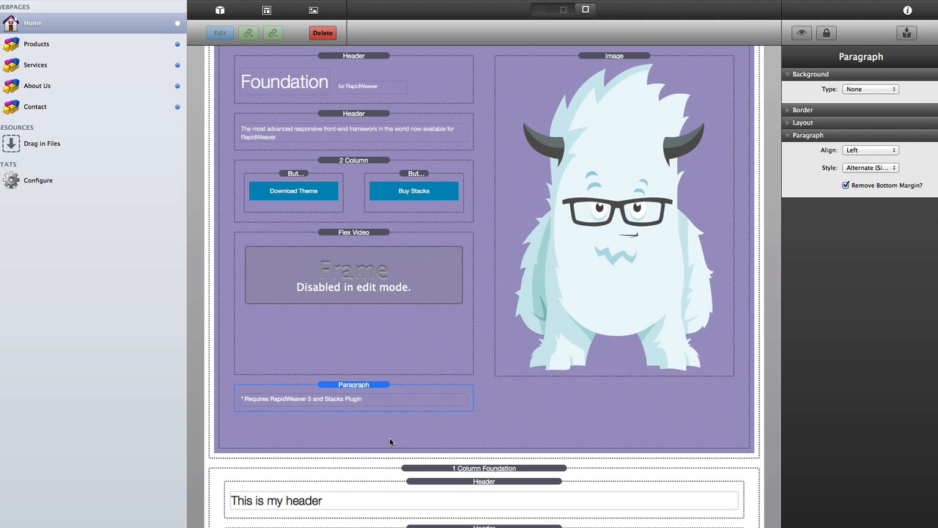
{"action": "scroll", "coordinate": [389, 438], "scroll_direction": "up", "scroll_amount": 3}
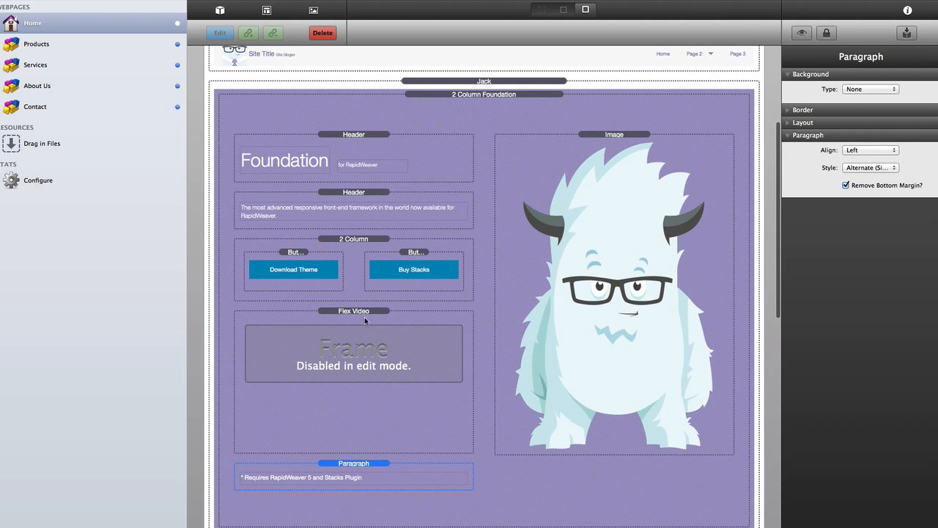
- Check the purple hero from the top in the clean layout, then select the Download Theme button
{"action": "left_click", "coordinate": [357, 238]}
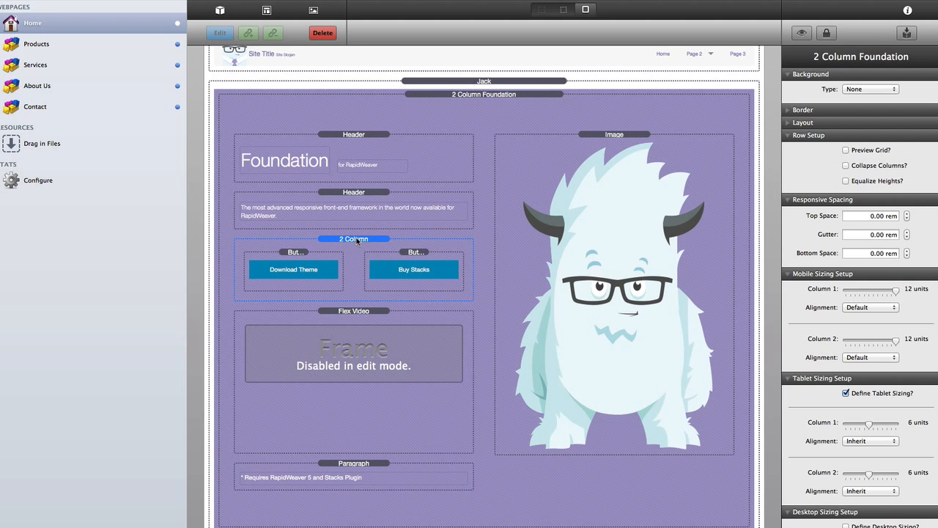
{"action": "key", "text": "super+l"}
{"action": "scroll", "coordinate": [392, 220], "scroll_direction": "up", "scroll_amount": 5}
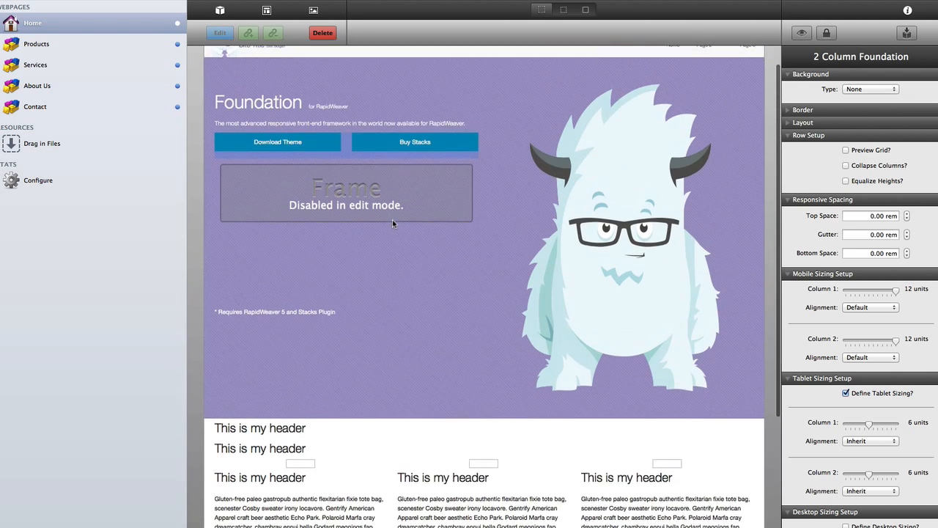
{"action": "scroll", "coordinate": [392, 223], "scroll_direction": "up", "scroll_amount": 2}
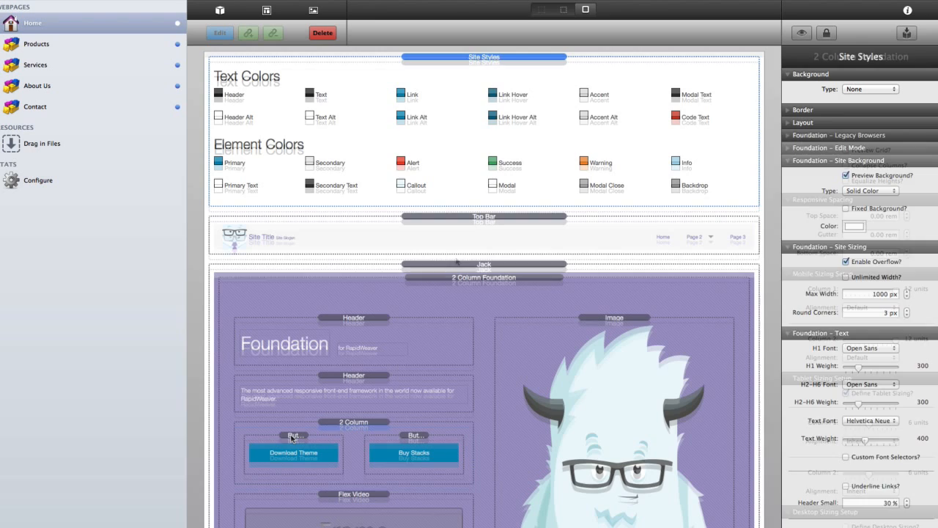
{"action": "left_click", "coordinate": [292, 438]}
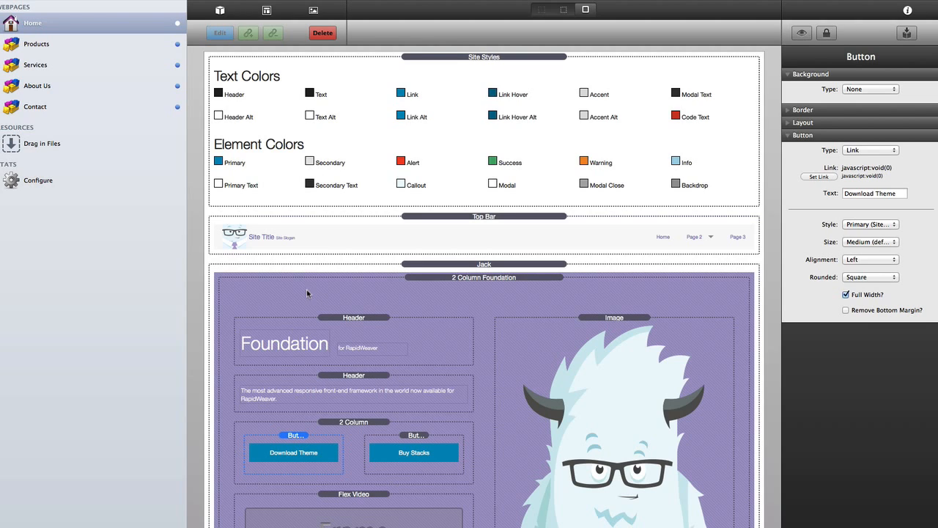
- Set both the Download Theme and Buy Stacks buttons to the Secondary style
{"action": "left_click", "coordinate": [862, 225]}
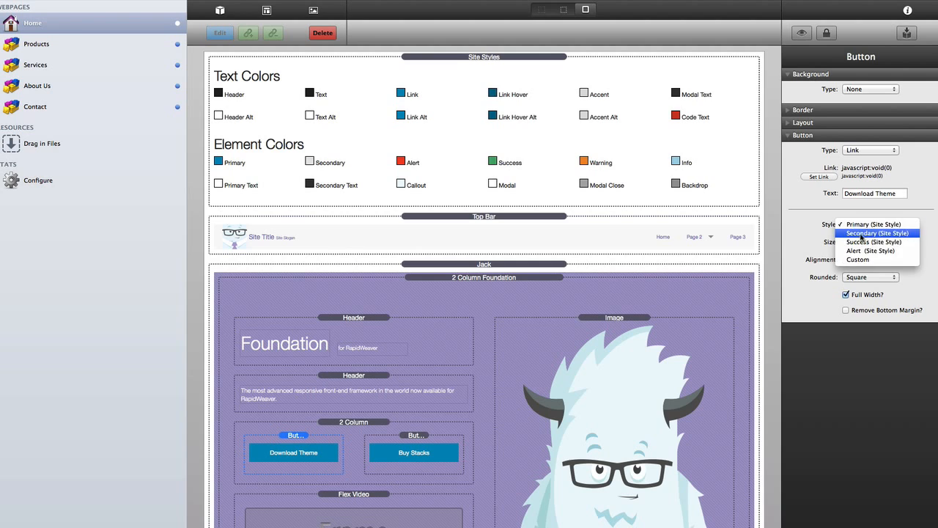
{"action": "left_click", "coordinate": [862, 233]}
{"action": "left_click", "coordinate": [416, 440]}
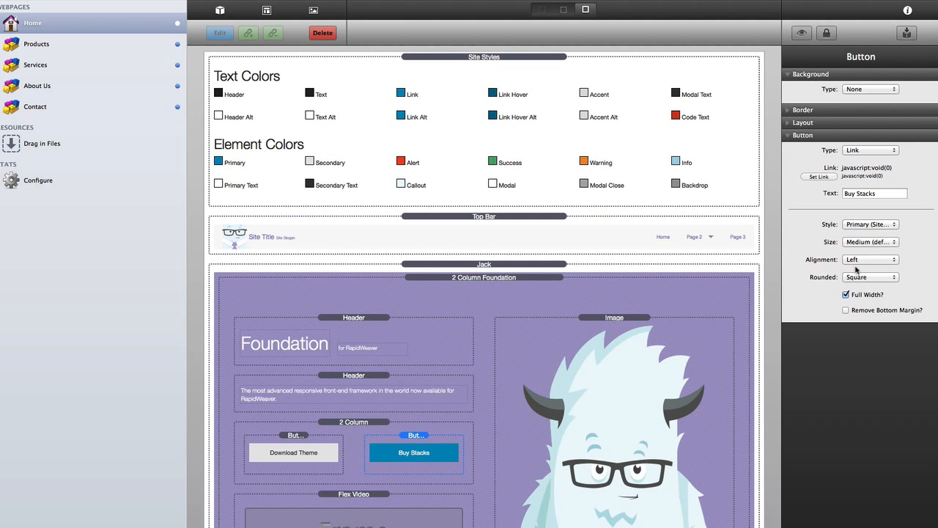
{"action": "left_click", "coordinate": [860, 225]}
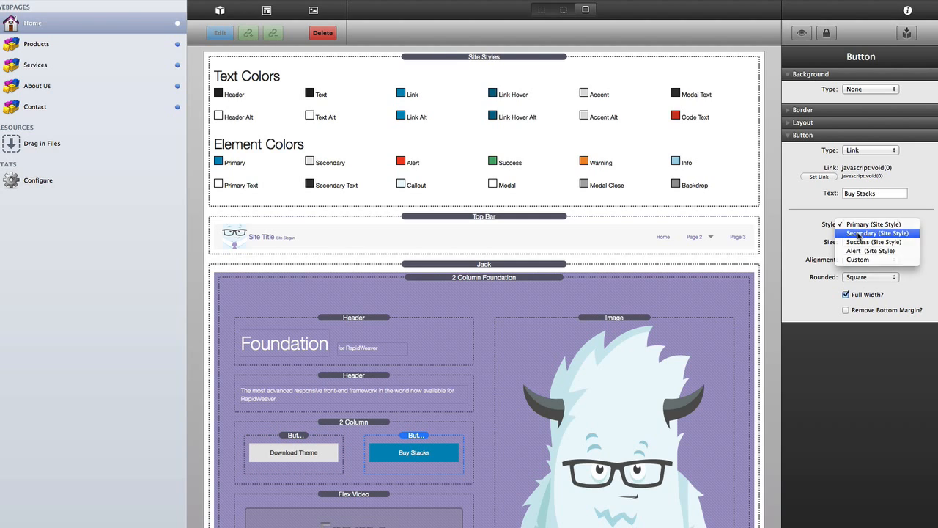
{"action": "left_click", "coordinate": [860, 234]}
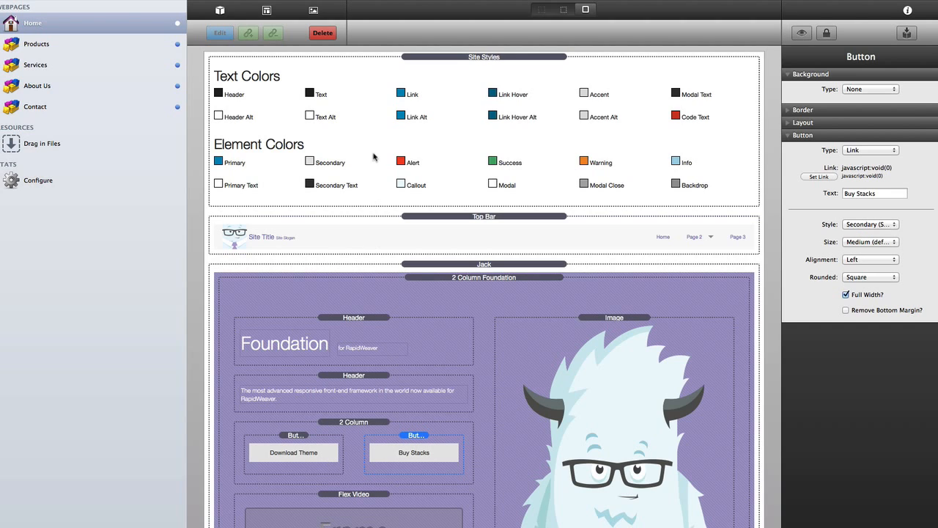
- Change the Site Styles secondary text colour to purple #847BB9
{"action": "left_click", "coordinate": [451, 76]}
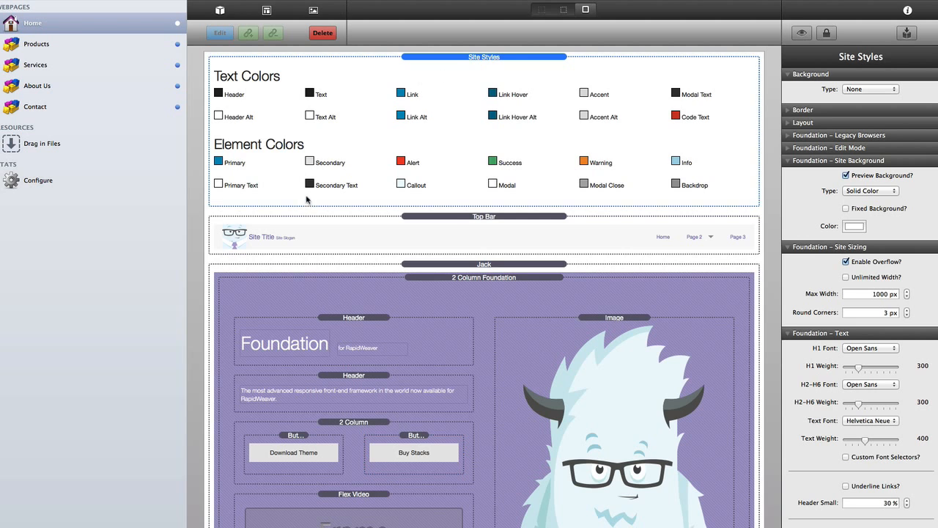
{"action": "scroll", "coordinate": [871, 440], "scroll_direction": "down", "scroll_amount": 5}
{"action": "scroll", "coordinate": [871, 440], "scroll_direction": "down", "scroll_amount": 10}
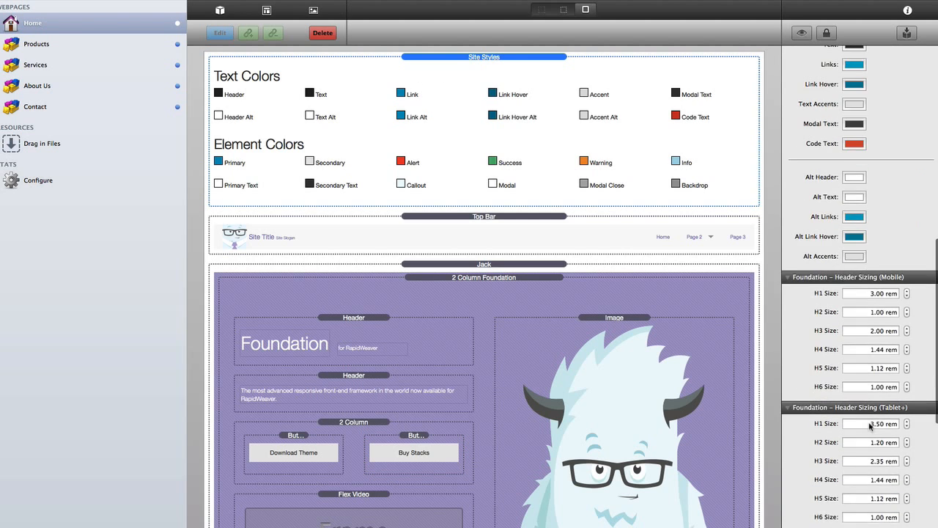
{"action": "scroll", "coordinate": [870, 426], "scroll_direction": "up", "scroll_amount": 1}
{"action": "left_click", "coordinate": [854, 283]}
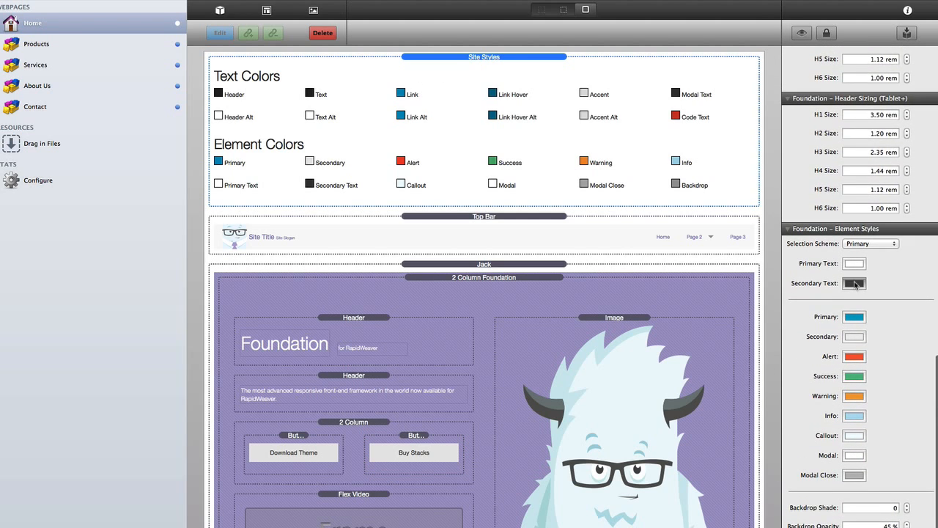
{"action": "left_click", "coordinate": [647, 212]}
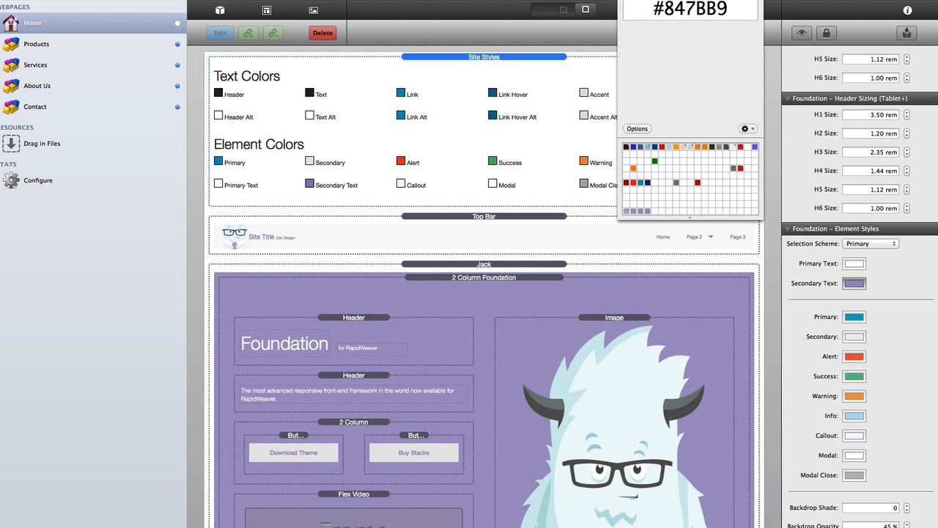
{"action": "left_click", "coordinate": [625, 1]}
{"action": "scroll", "coordinate": [462, 327], "scroll_direction": "down", "scroll_amount": 3}
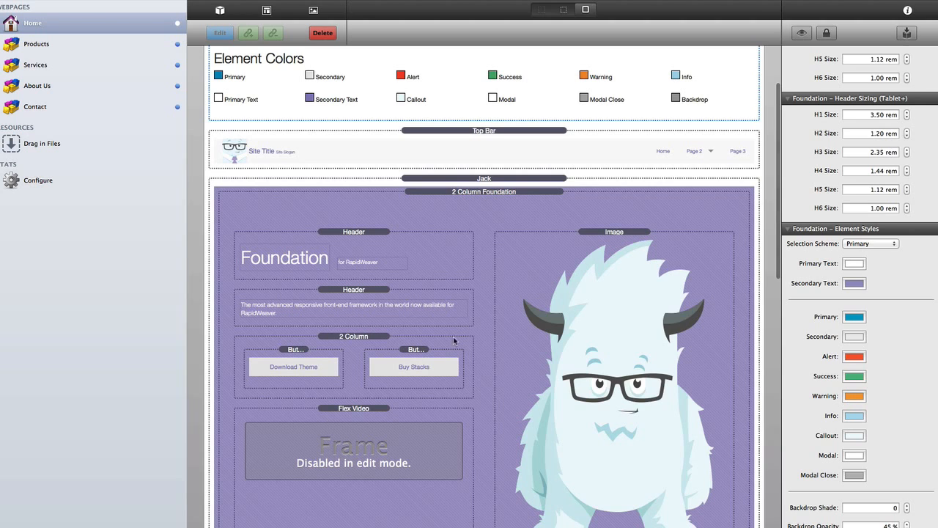
{"action": "left_click", "coordinate": [290, 354]}
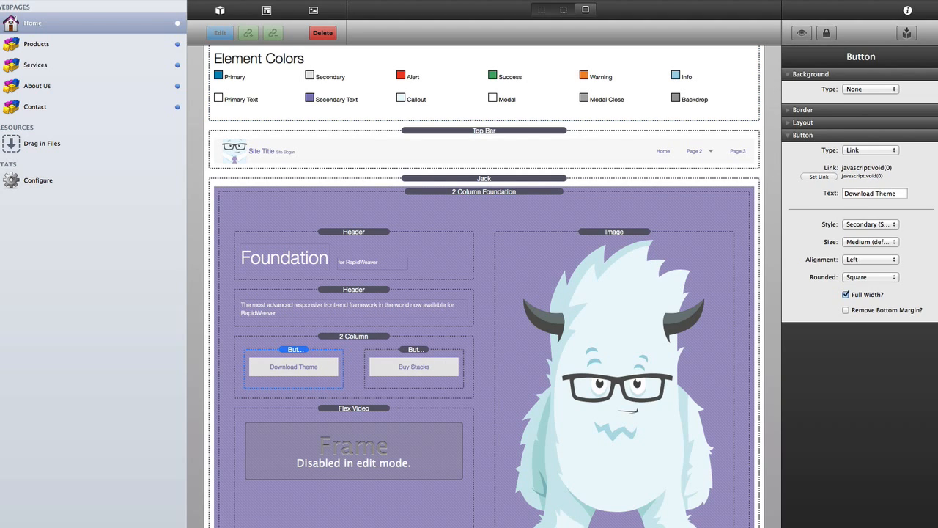
- Set the two-button row's top space and gutter to 1 rem each
{"action": "left_click", "coordinate": [353, 337]}
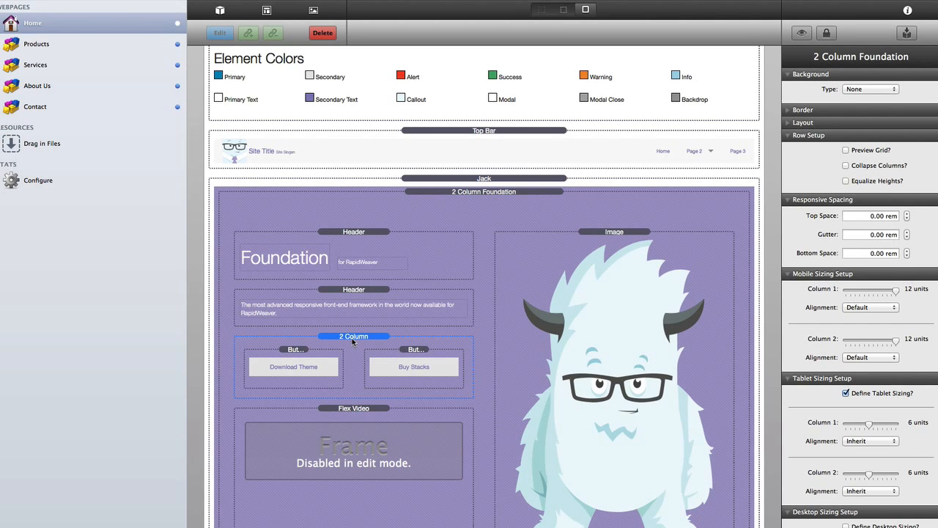
{"action": "left_click", "coordinate": [869, 217]}
{"action": "type", "text": "1"}
{"action": "key", "text": "Tab"}
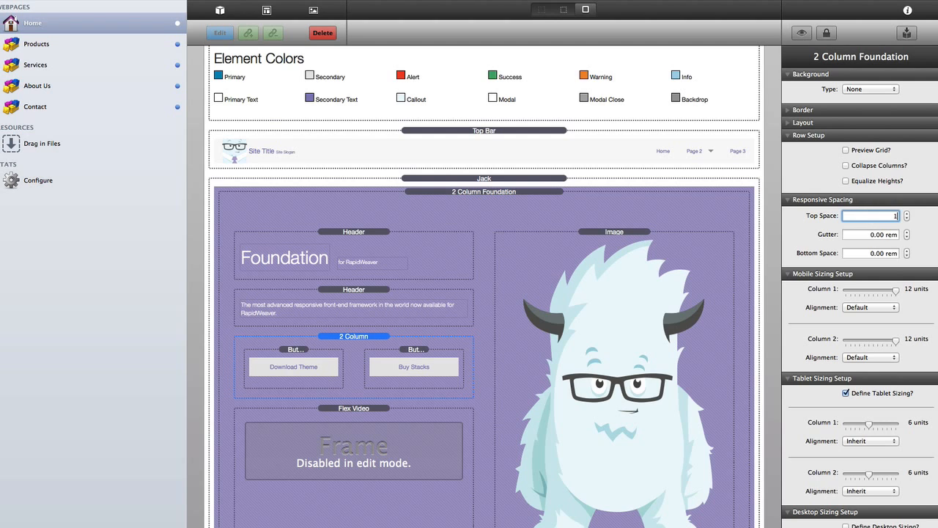
{"action": "type", "text": "1"}
{"action": "key", "text": "Tab"}
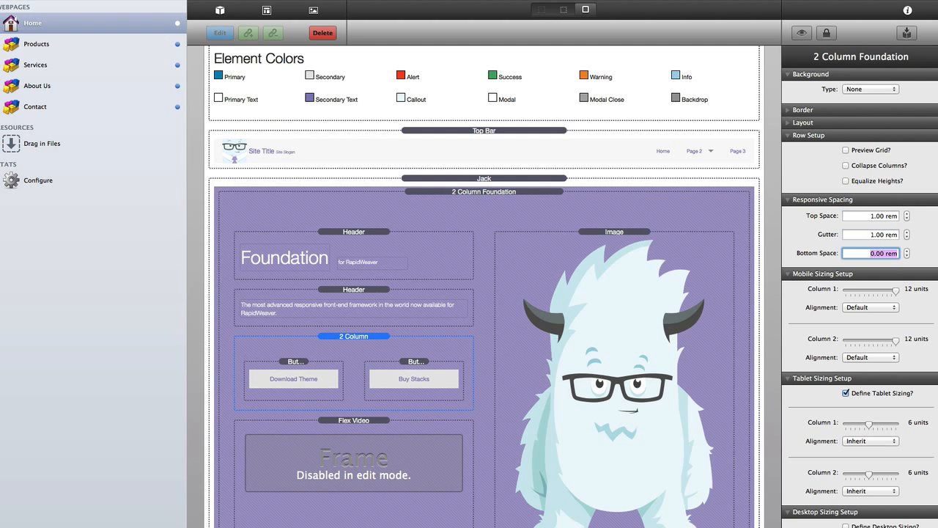
{"action": "left_click", "coordinate": [342, 340]}
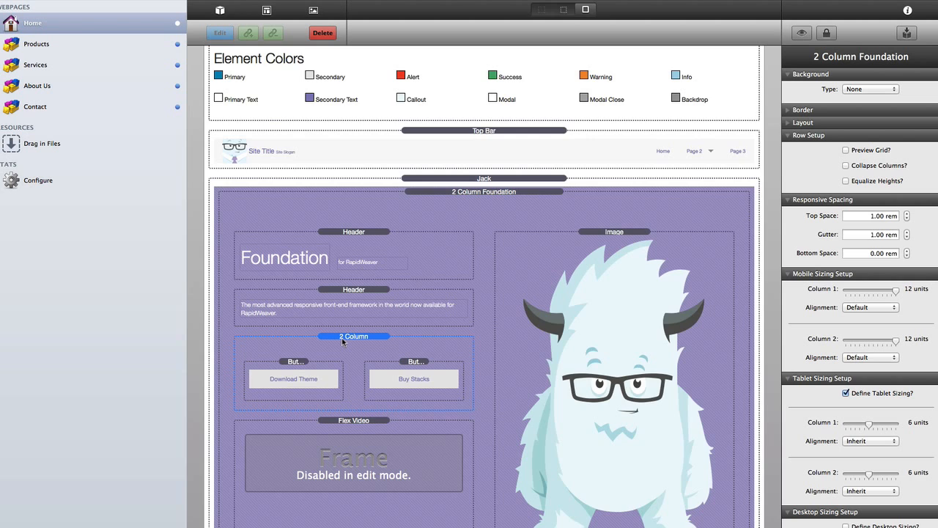
{"action": "key", "text": "super+l"}
{"action": "scroll", "coordinate": [393, 198], "scroll_direction": "up", "scroll_amount": 3}
{"action": "left_click", "coordinate": [348, 148]}
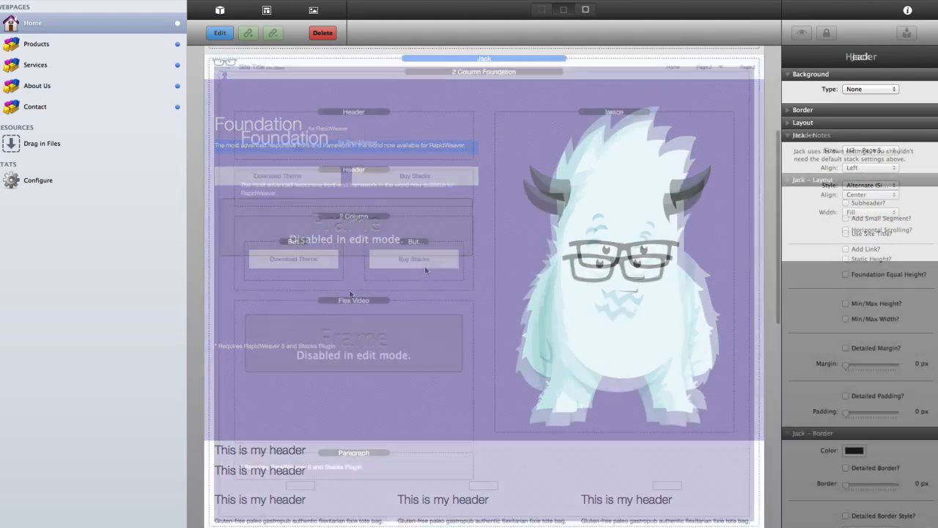
- Preview the page as visitors see it to check the hero button spacing
{"action": "scroll", "coordinate": [425, 269], "scroll_direction": "up", "scroll_amount": 5}
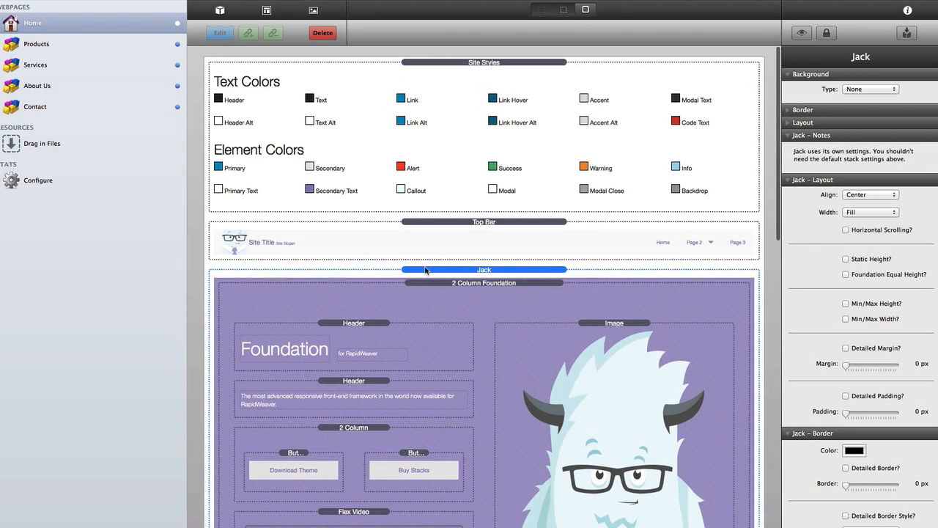
{"action": "key", "text": "super+r"}
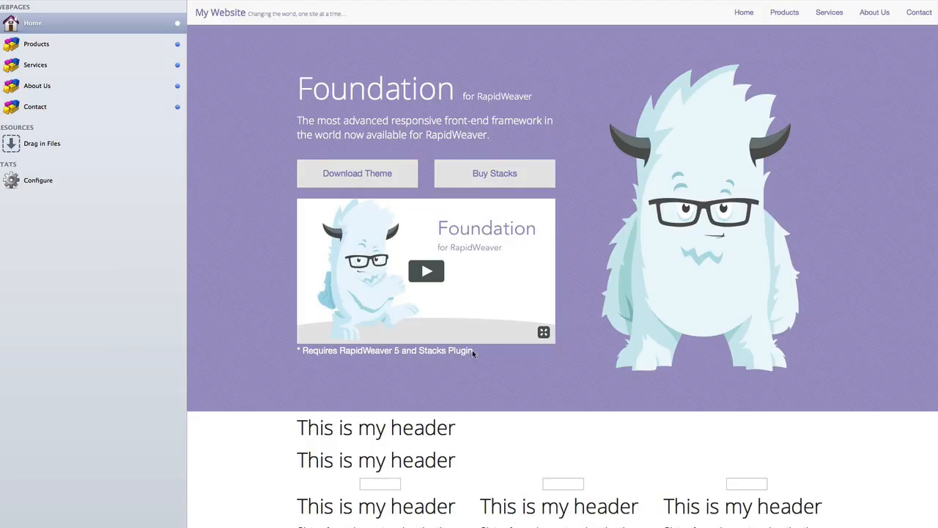
{"action": "left_click_drag", "start_coordinate": [472, 350], "coordinate": [305, 350]}
{"action": "left_click", "coordinate": [308, 352]}
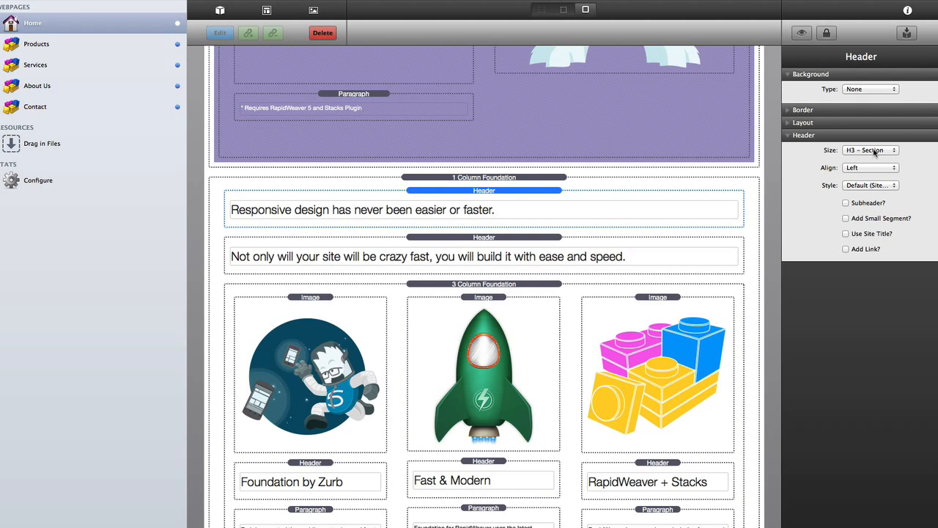
- Centre the Responsive design header, and make the second header a centred H4 subsection
{"action": "left_click", "coordinate": [870, 167]}
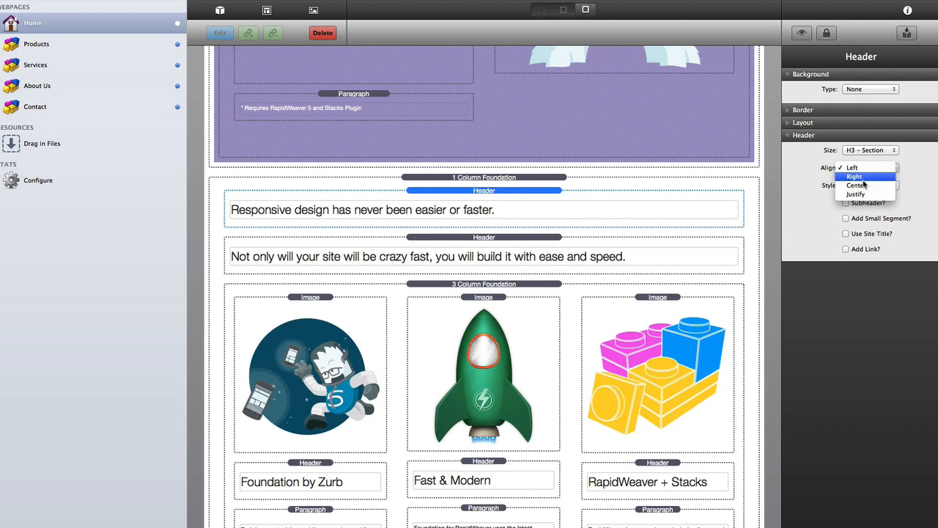
{"action": "left_click", "coordinate": [865, 183]}
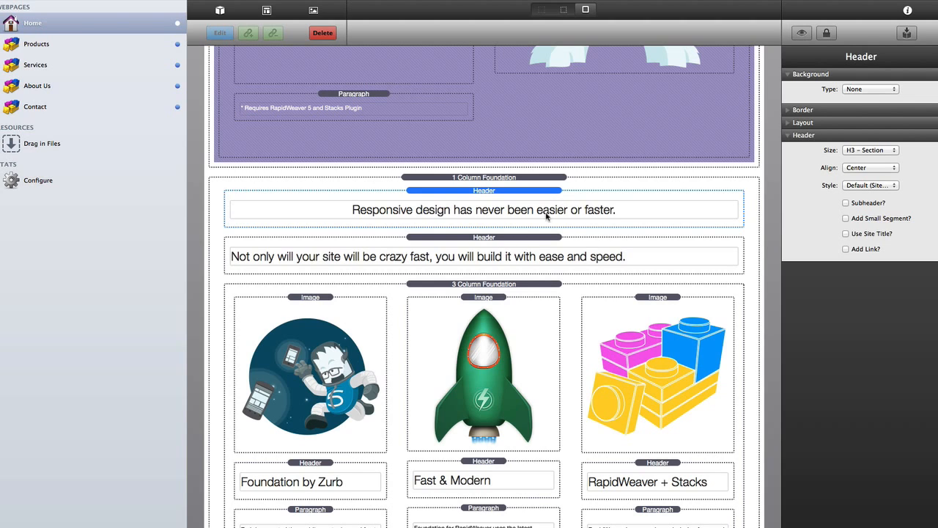
{"action": "left_click", "coordinate": [526, 236]}
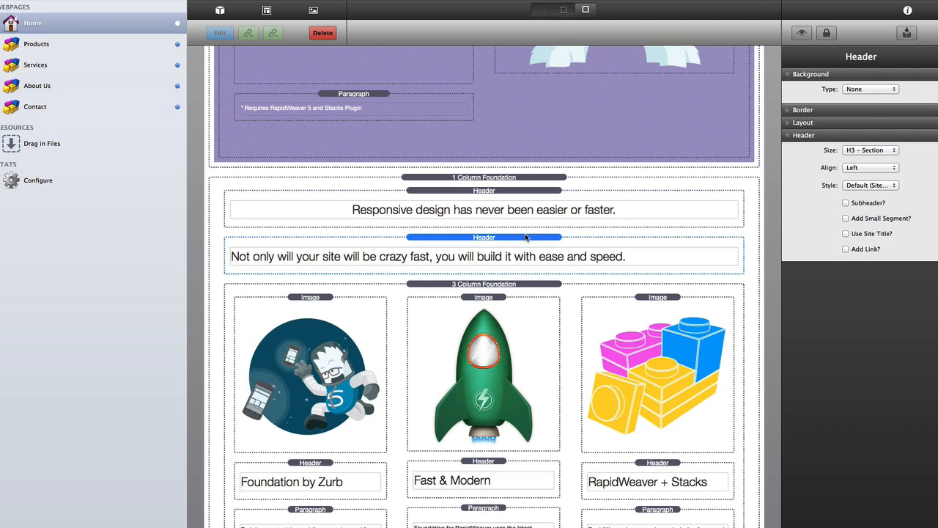
{"action": "left_click", "coordinate": [871, 151]}
{"action": "left_click", "coordinate": [868, 164]}
{"action": "left_click", "coordinate": [870, 168]}
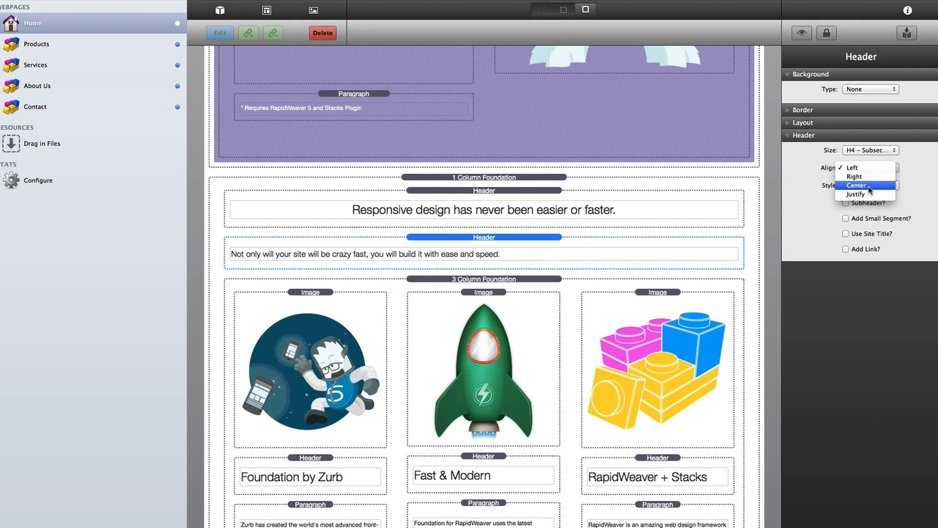
{"action": "left_click", "coordinate": [869, 186]}
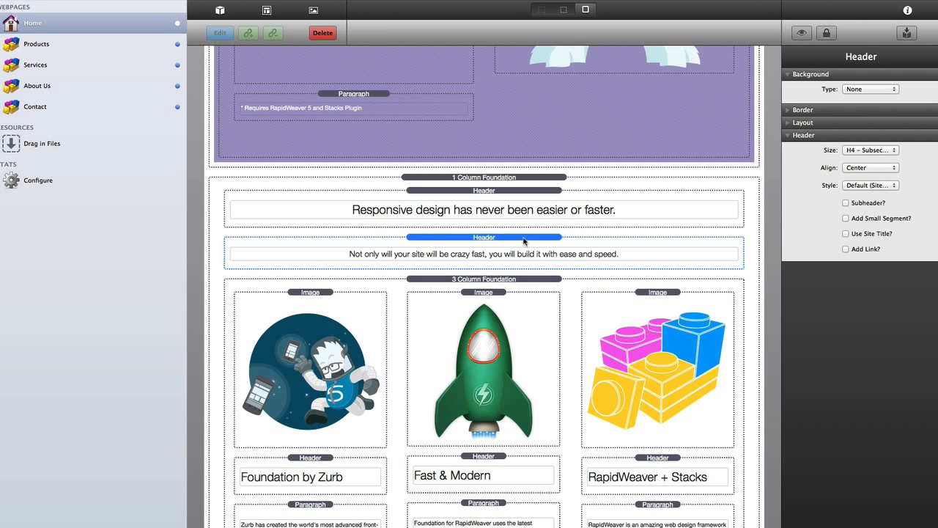
- Give the second header a Custom style with grey #989898 text colour
{"action": "left_click", "coordinate": [880, 186]}
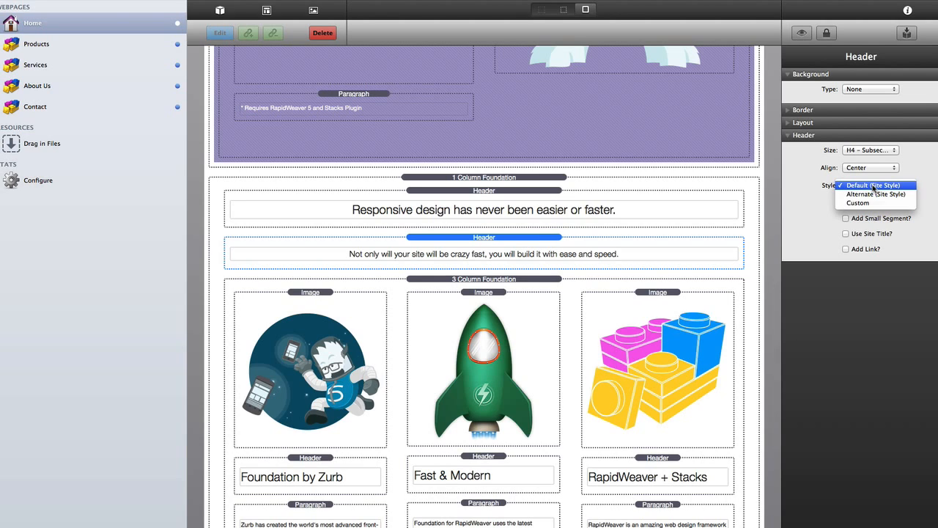
{"action": "left_click", "coordinate": [882, 195]}
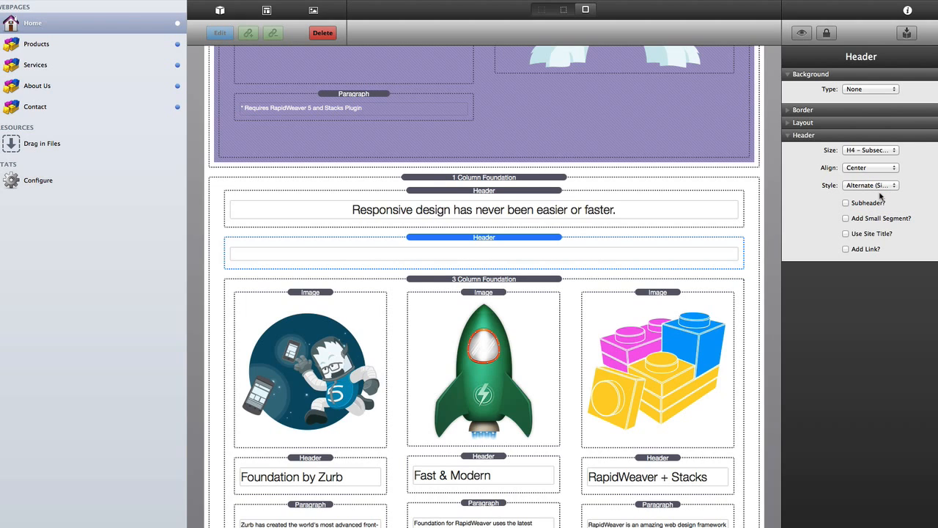
{"action": "left_click", "coordinate": [880, 187]}
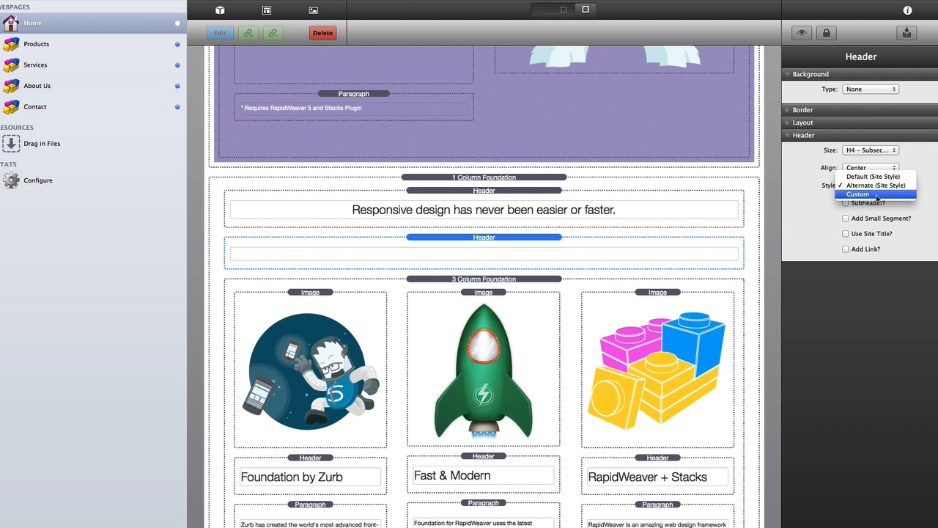
{"action": "left_click", "coordinate": [879, 196]}
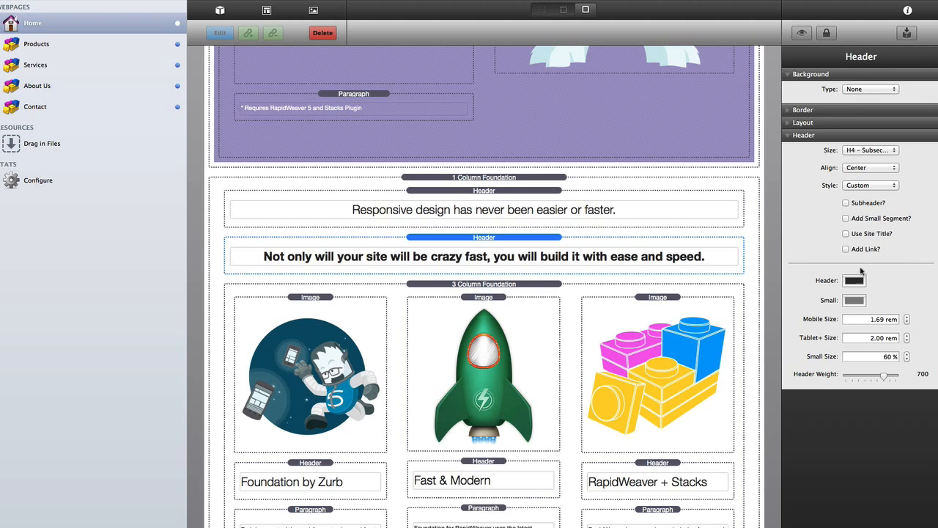
{"action": "left_click", "coordinate": [853, 283]}
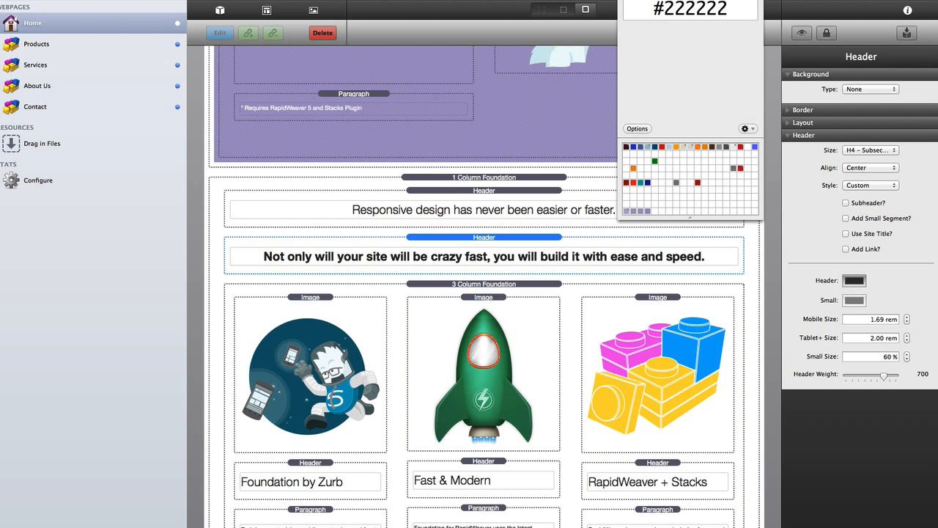
{"action": "type", "text": "#989898"}
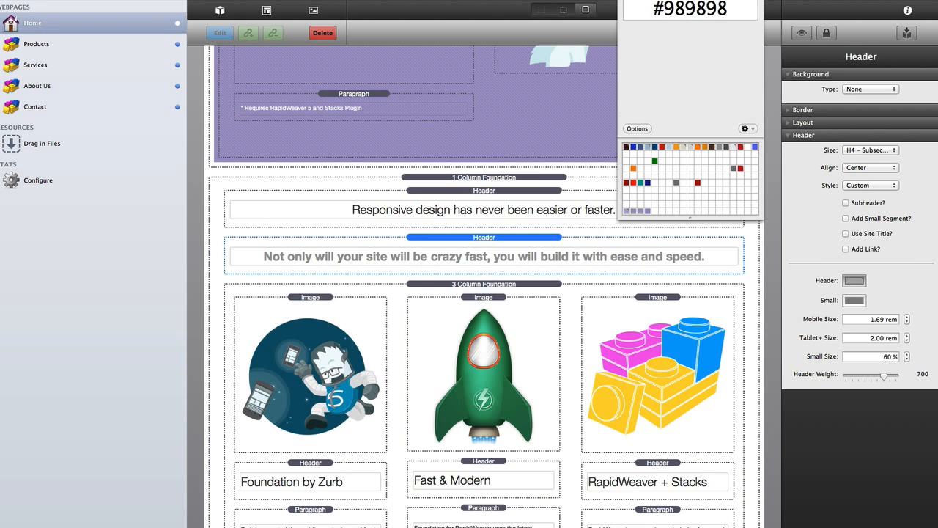
{"action": "key", "text": "super+w"}
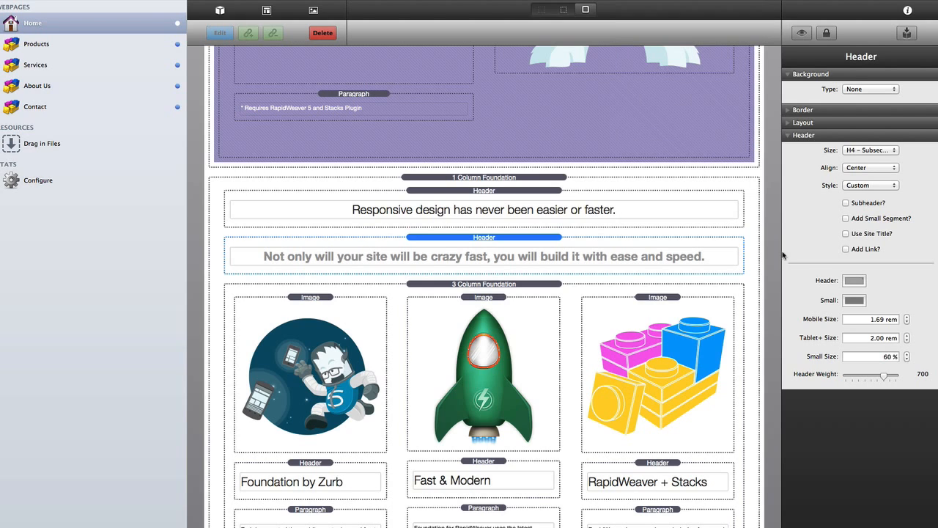
- Set its mobile and tablet sizes to 1.44 rem and its font weight to 300
{"action": "triple_click", "coordinate": [874, 320]}
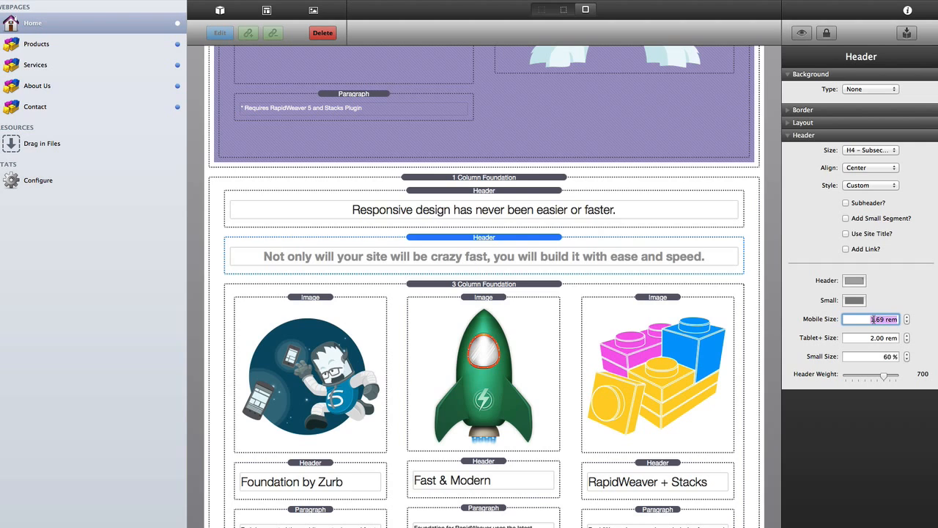
{"action": "type", "text": "1"}
{"action": "key", "text": "Tab"}
{"action": "type", "text": "1"}
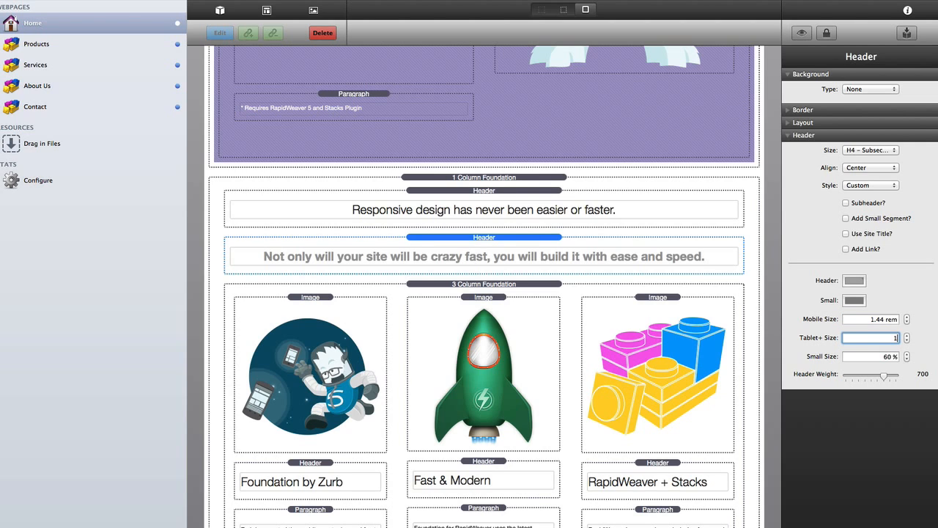
{"action": "key", "text": "Tab"}
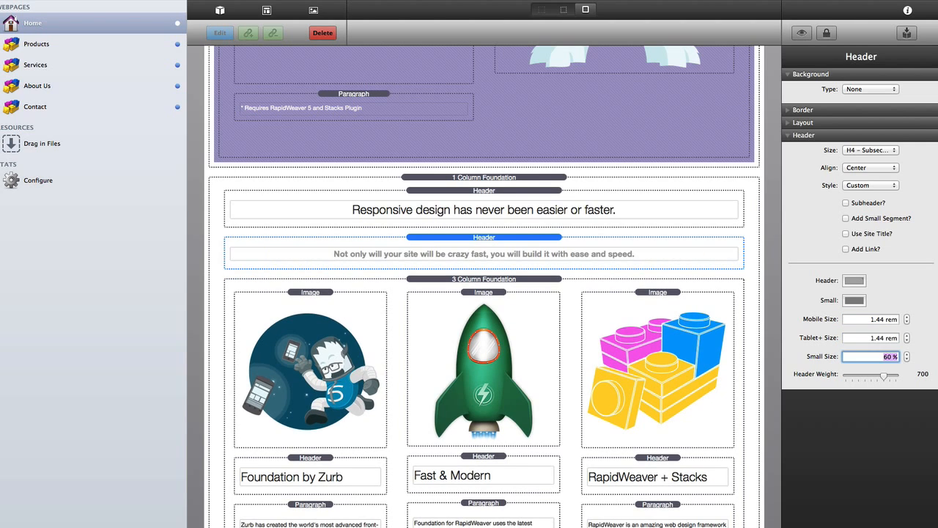
{"action": "left_click_drag", "start_coordinate": [884, 376], "coordinate": [858, 376]}
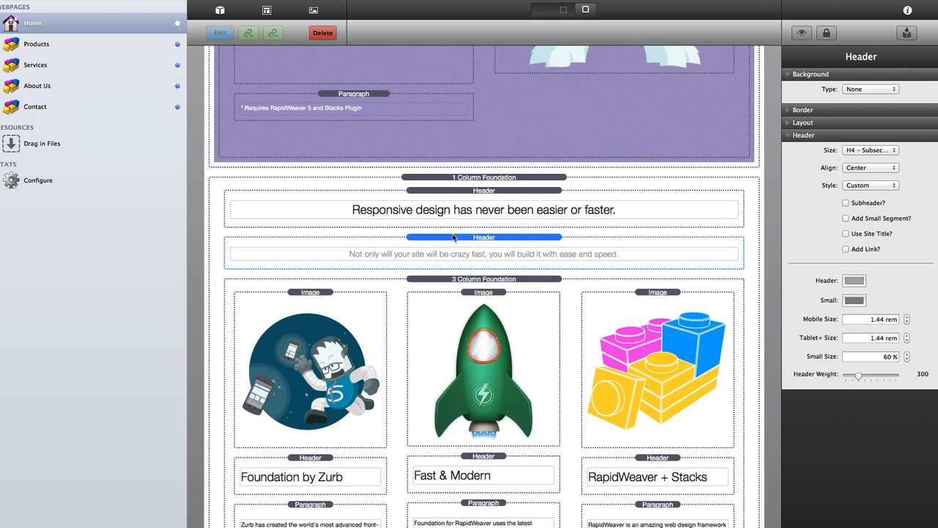
{"action": "left_click", "coordinate": [467, 192]}
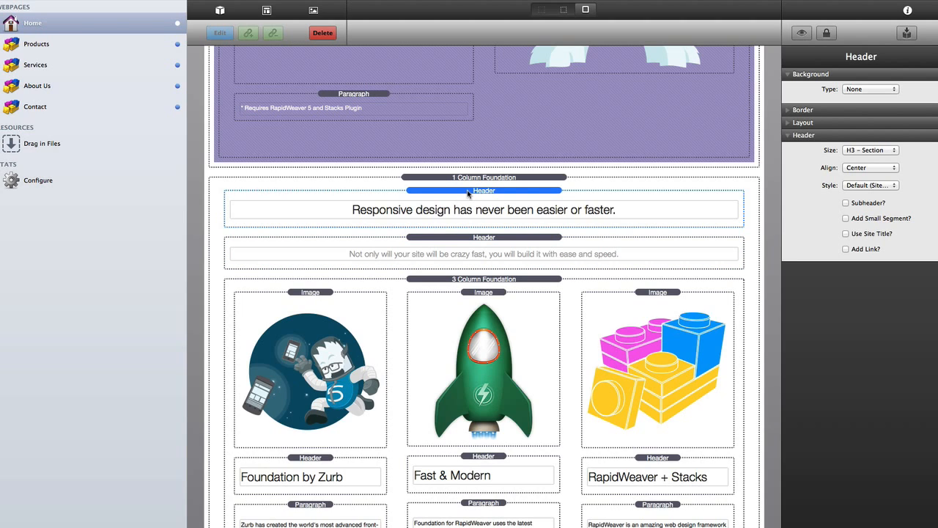
{"action": "left_click", "coordinate": [469, 238]}
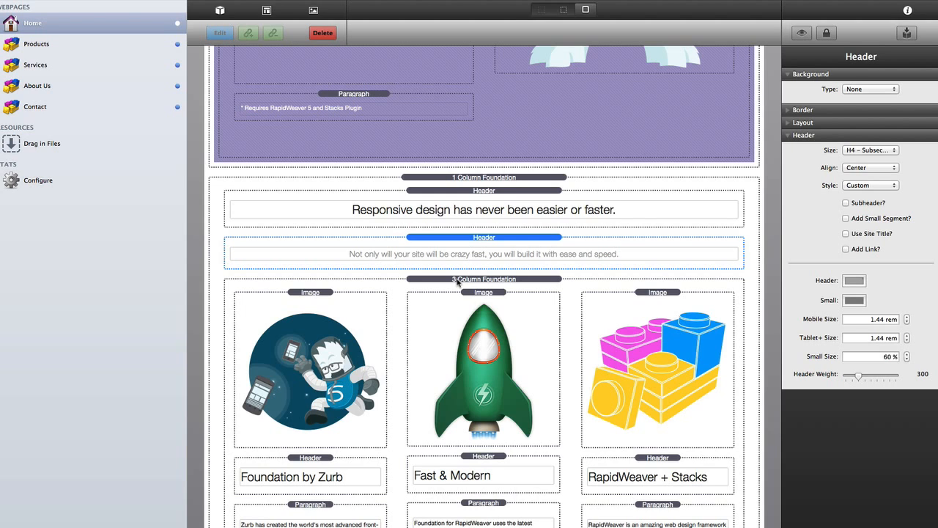
{"action": "scroll", "coordinate": [457, 282], "scroll_direction": "down", "scroll_amount": 3}
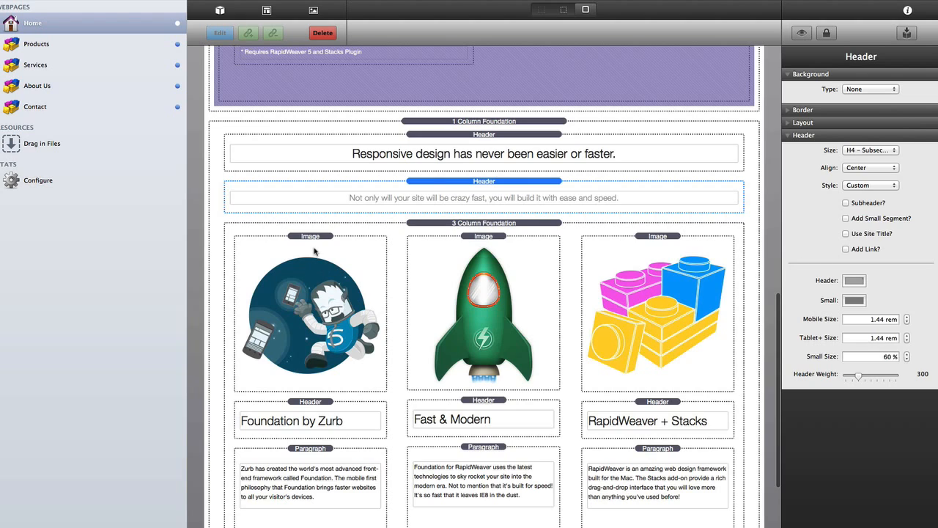
- Cap the yeti image at a 128 px max-width on mobile, tablet and desktop
{"action": "left_click", "coordinate": [315, 251]}
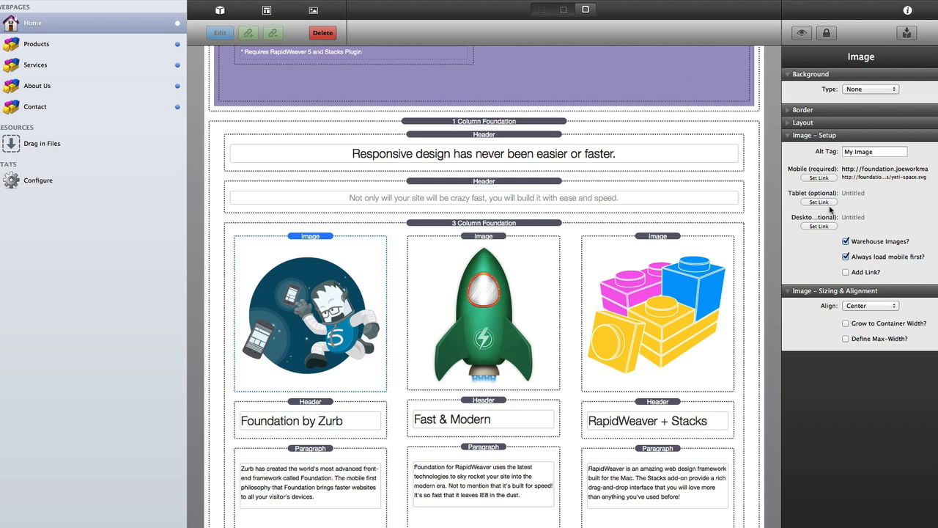
{"action": "left_click", "coordinate": [846, 339]}
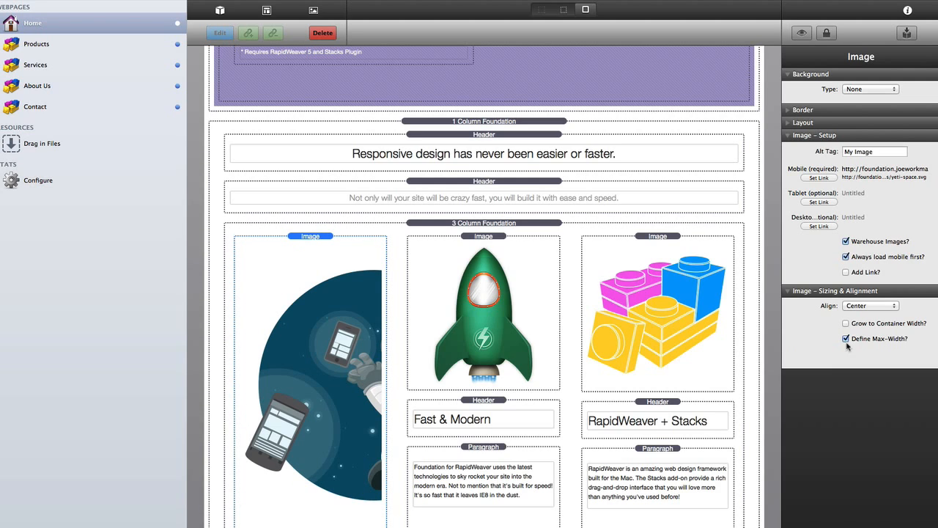
{"action": "left_click", "coordinate": [867, 356]}
{"action": "type", "text": "128"}
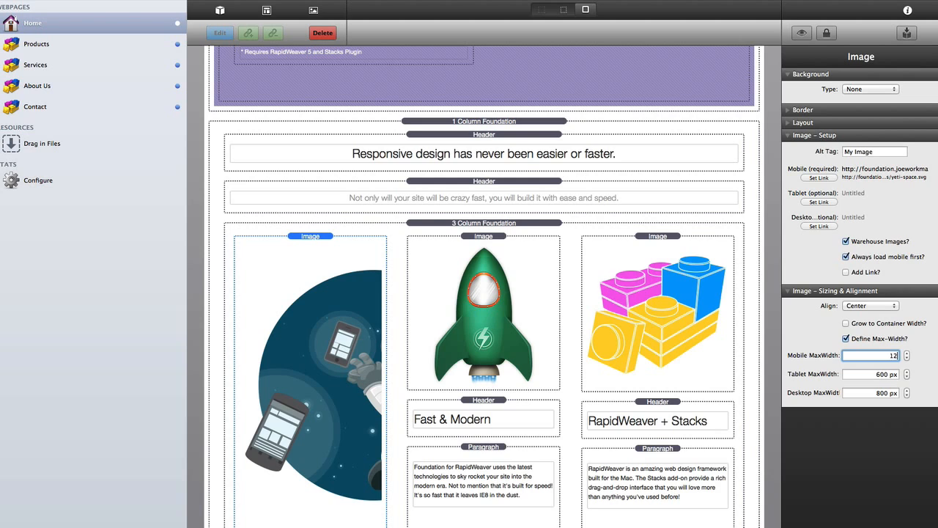
{"action": "key", "text": "Tab"}
{"action": "type", "text": "128"}
{"action": "key", "text": "Tab"}
{"action": "type", "text": "128"}
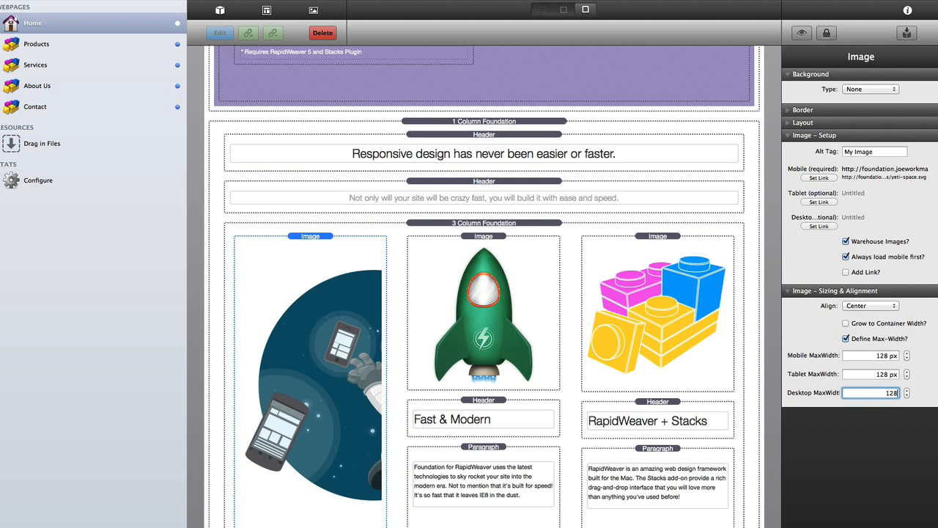
{"action": "key", "text": "Tab"}
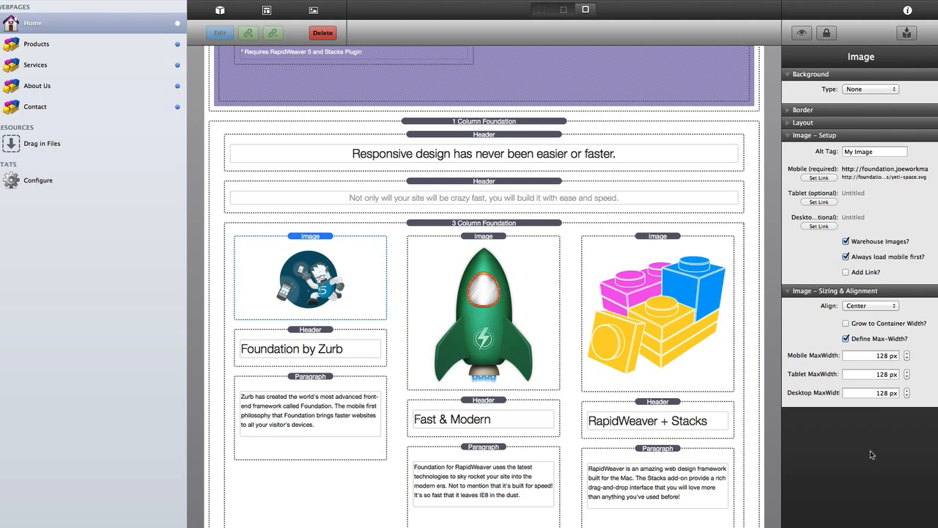
- Cap the rocket image at a 128 px max-width on mobile, tablet and desktop
{"action": "left_click", "coordinate": [491, 251]}
{"action": "left_click", "coordinate": [847, 362]}
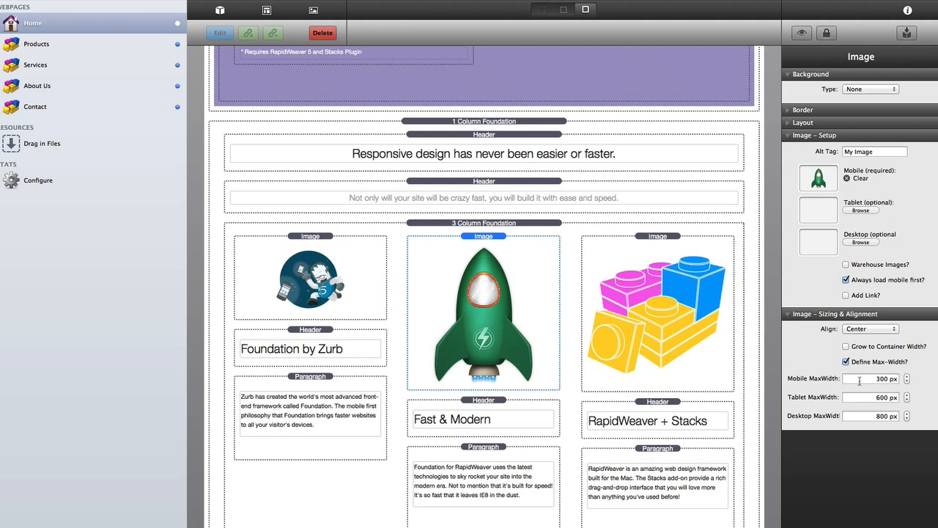
{"action": "left_click", "coordinate": [864, 379]}
{"action": "type", "text": "128"}
{"action": "key", "text": "Tab"}
{"action": "type", "text": "12"}
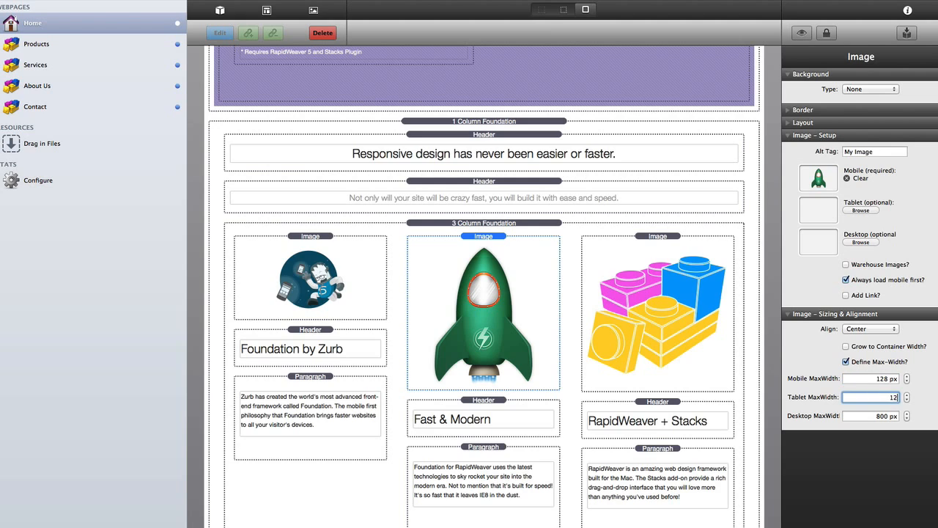
{"action": "type", "text": "8"}
{"action": "key", "text": "Tab"}
{"action": "type", "text": "128"}
{"action": "key", "text": "Return"}
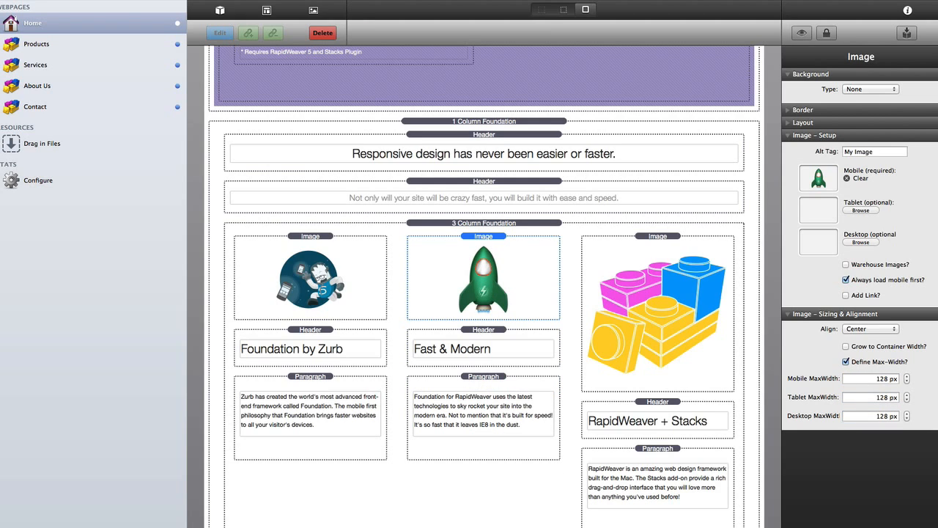
- Cap the Lego image at a 128 px max-width on mobile, tablet and desktop
{"action": "left_click", "coordinate": [666, 303]}
{"action": "left_click", "coordinate": [846, 339]}
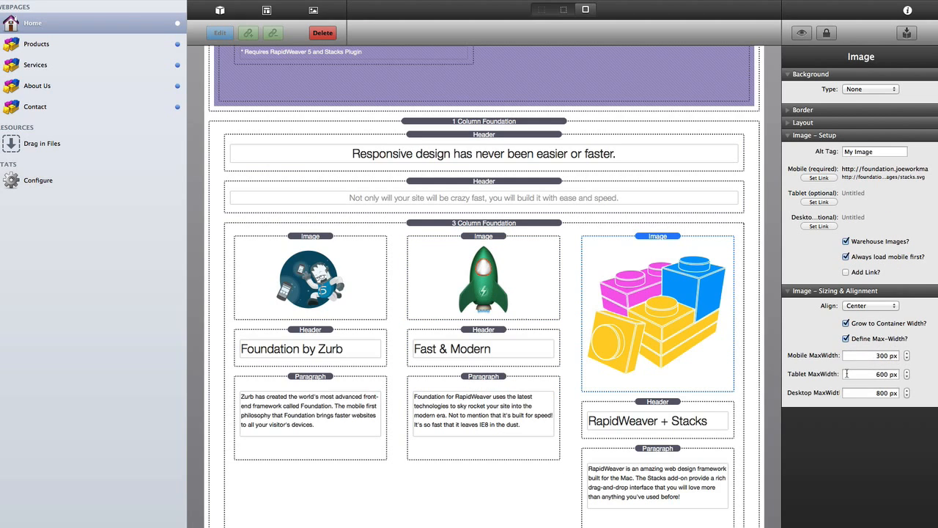
{"action": "left_click", "coordinate": [866, 355]}
{"action": "type", "text": "128"}
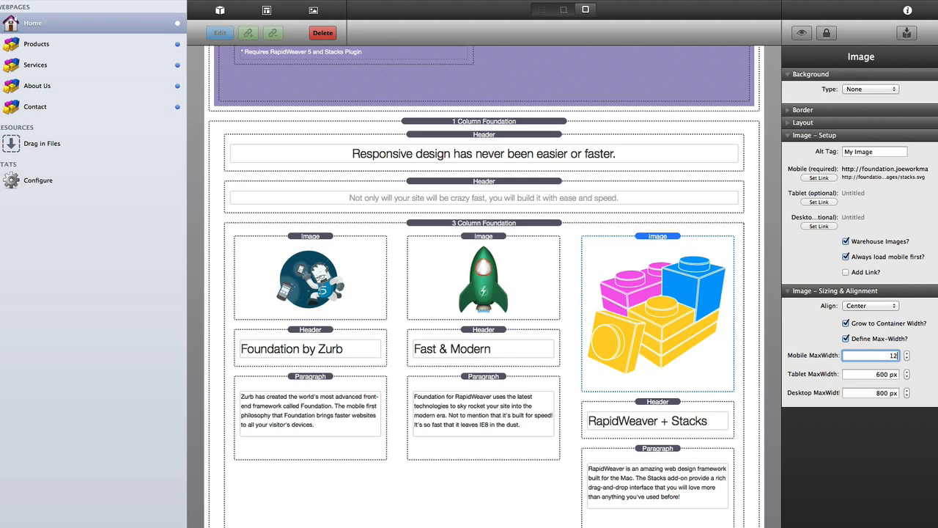
{"action": "key", "text": "Tab"}
{"action": "type", "text": "128"}
{"action": "key", "text": "Tab"}
{"action": "type", "text": "128"}
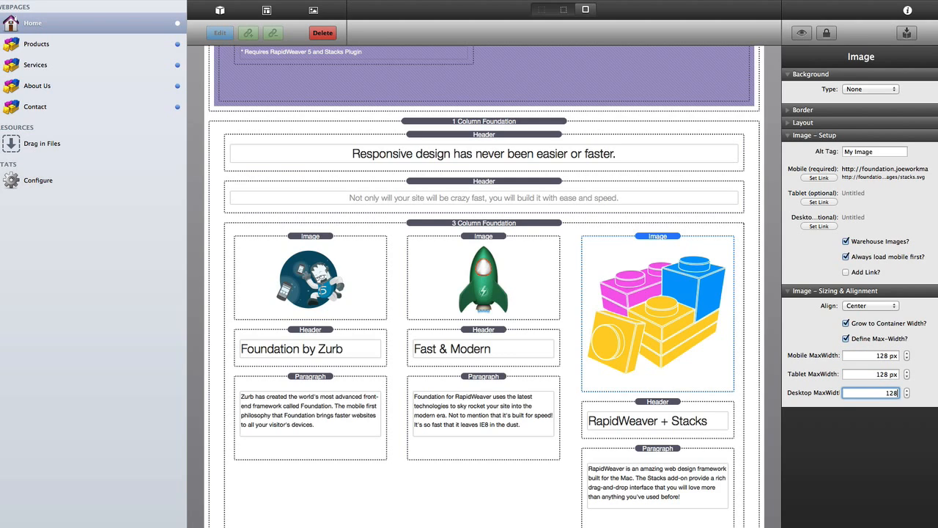
{"action": "key", "text": "Tab"}
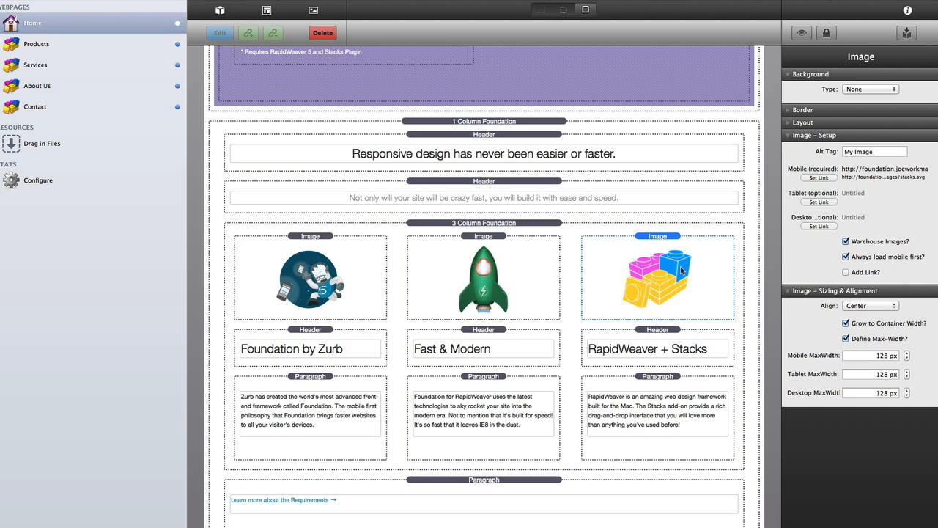
- Make the Foundation by Zurb heading a centred H4 subsection
{"action": "left_click", "coordinate": [480, 240]}
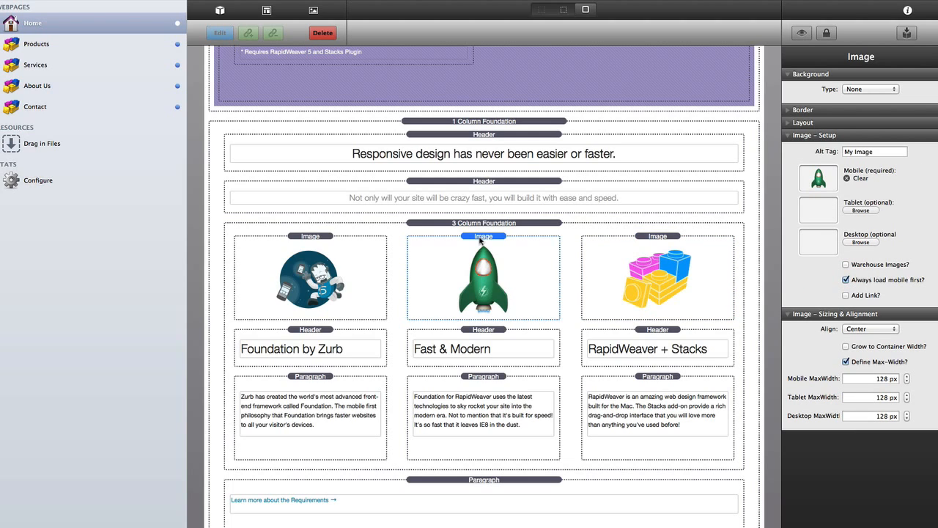
{"action": "left_click", "coordinate": [310, 331]}
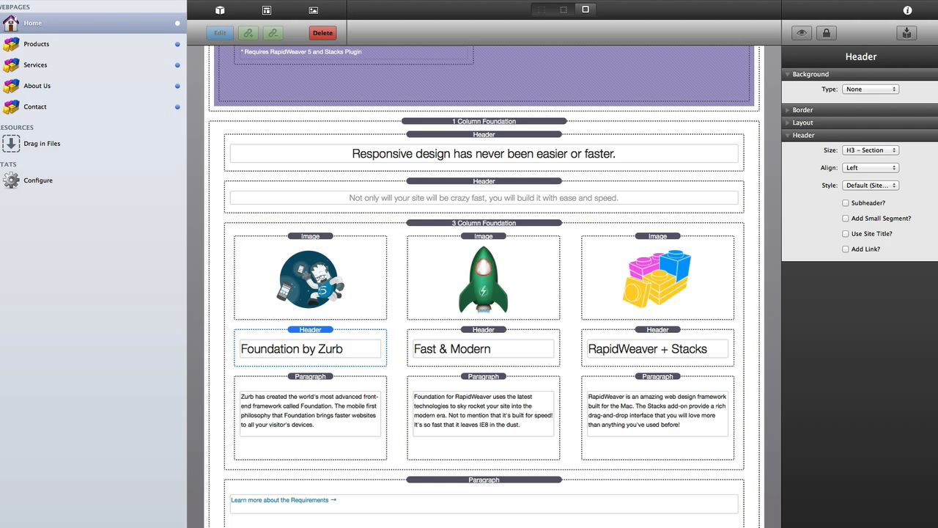
{"action": "key", "text": "super+Tab"}
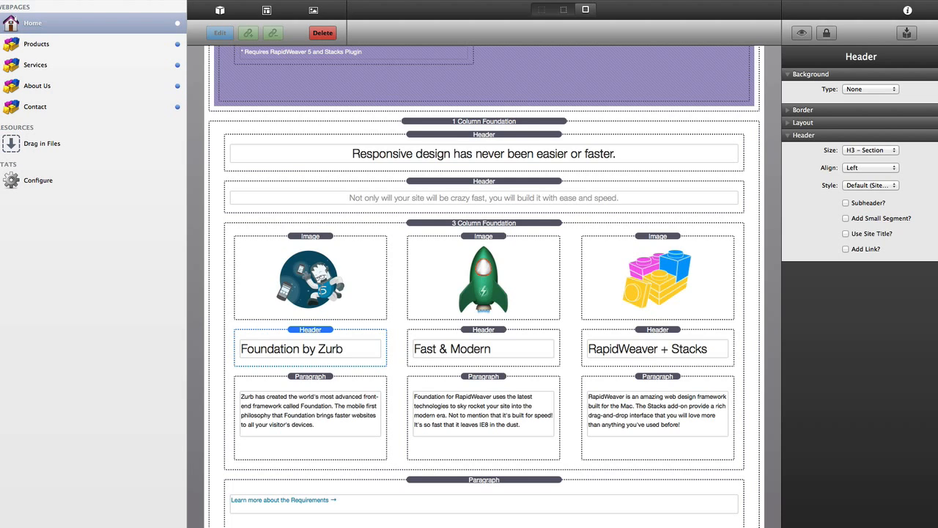
{"action": "left_click", "coordinate": [865, 150]}
{"action": "left_click", "coordinate": [866, 160]}
{"action": "left_click", "coordinate": [864, 168]}
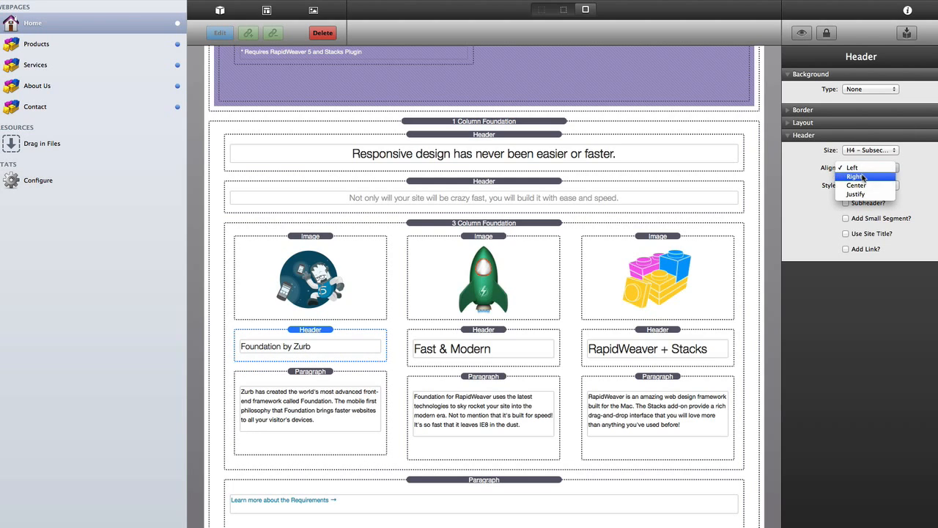
{"action": "left_click", "coordinate": [859, 185]}
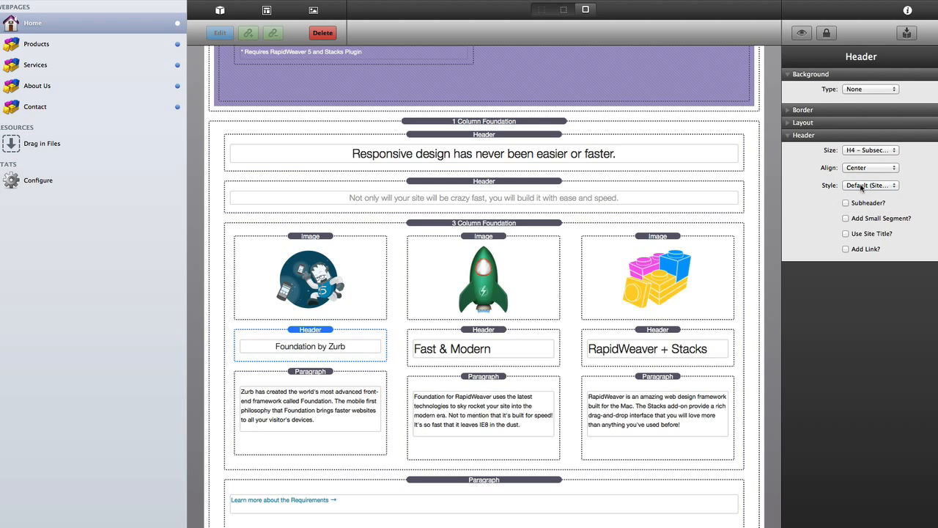
- Make the Fast & Modern heading a centred H4 subsection
{"action": "left_click", "coordinate": [475, 332]}
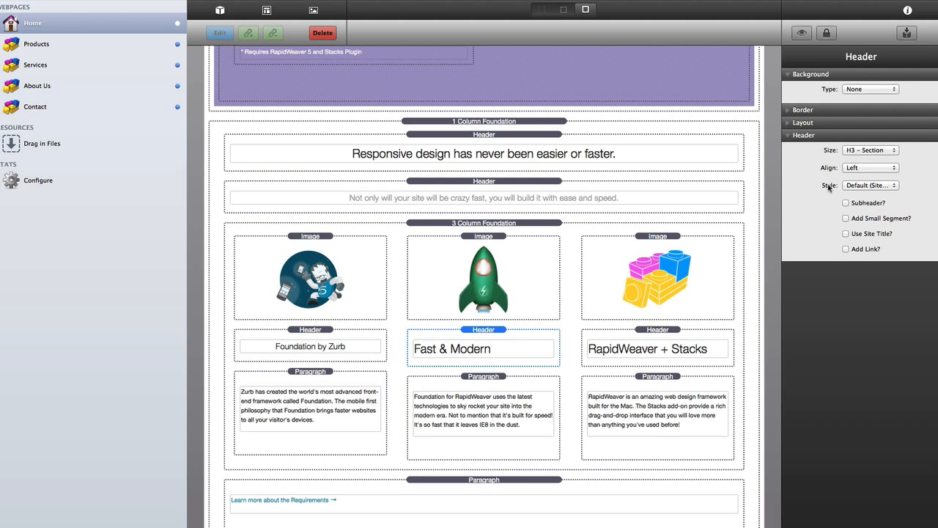
{"action": "left_click", "coordinate": [864, 151]}
{"action": "left_click", "coordinate": [865, 159]}
{"action": "left_click", "coordinate": [865, 168]}
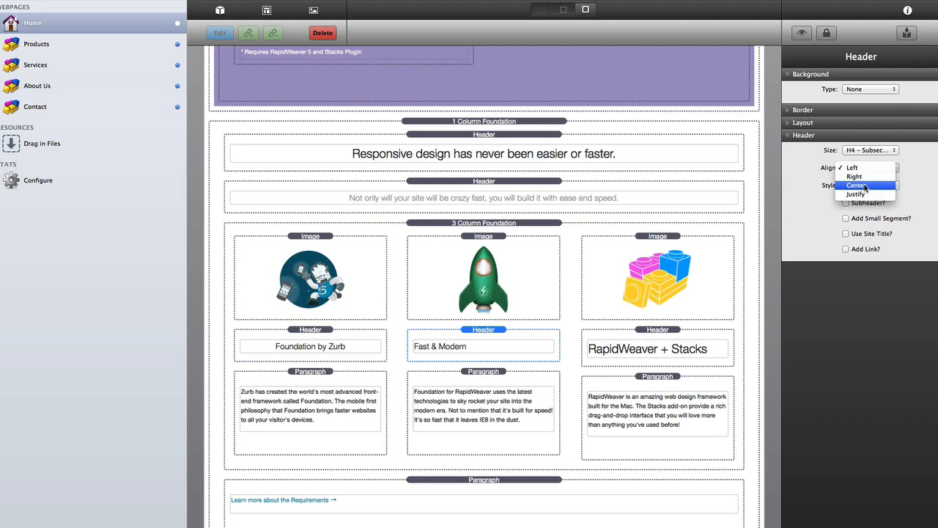
{"action": "left_click", "coordinate": [859, 185]}
- Make the RapidWeaver + Stacks heading a centred H4 subsection
{"action": "left_click", "coordinate": [664, 336]}
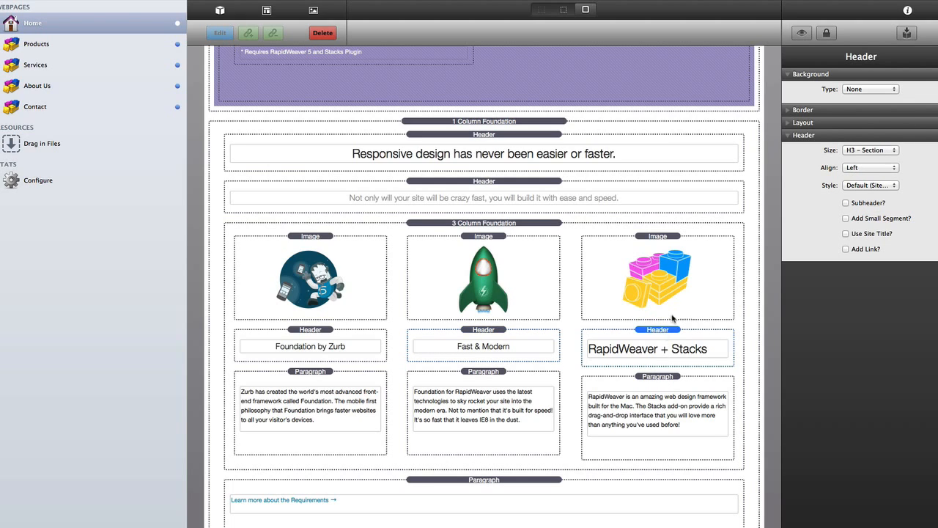
{"action": "left_click", "coordinate": [865, 150]}
{"action": "left_click", "coordinate": [865, 159]}
{"action": "left_click", "coordinate": [865, 168]}
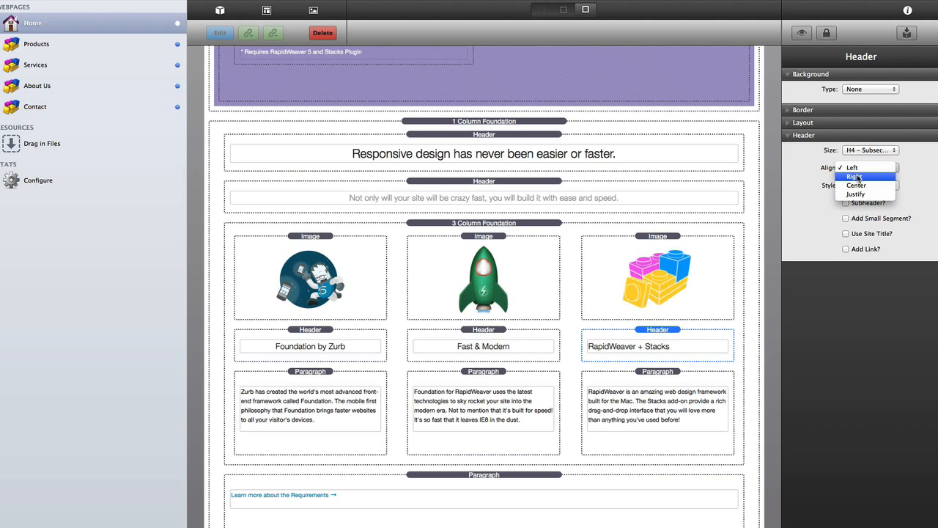
{"action": "left_click", "coordinate": [857, 186]}
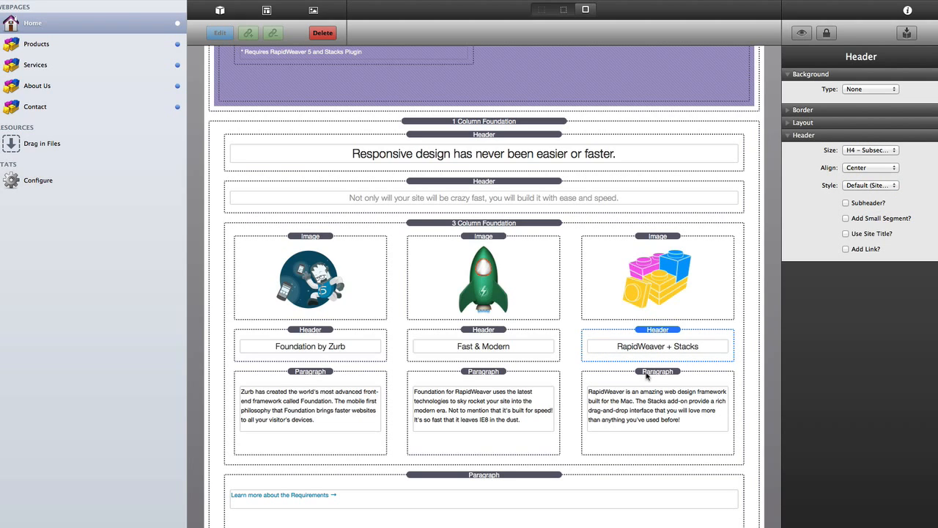
{"action": "left_click", "coordinate": [306, 381]}
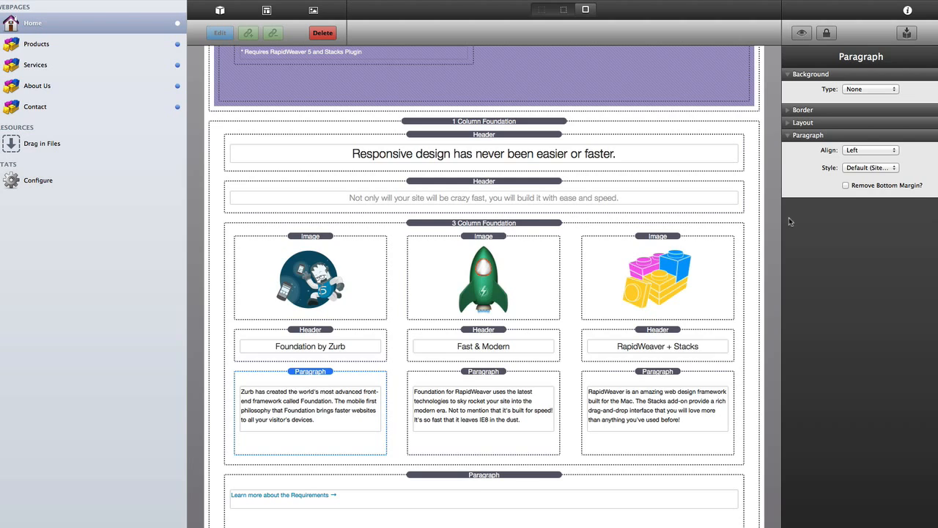
- Centre the three feature description paragraphs
{"action": "left_click", "coordinate": [869, 150]}
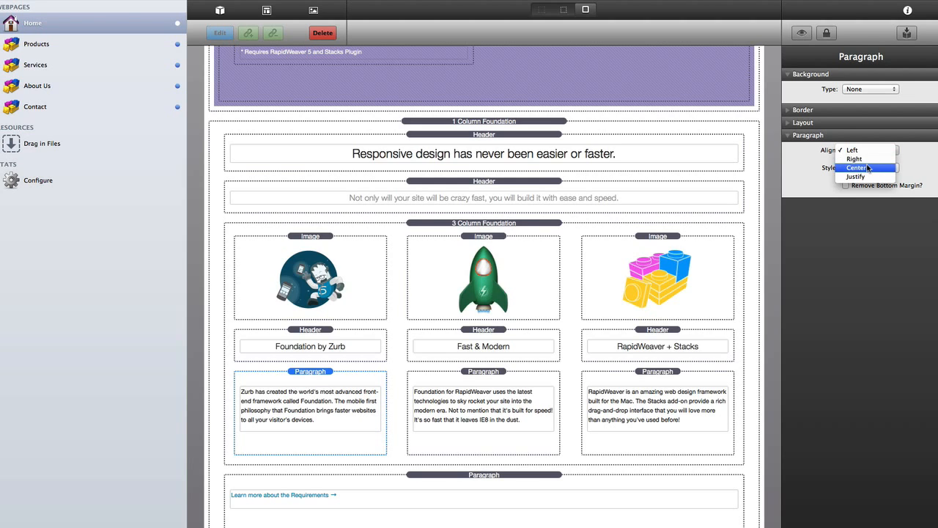
{"action": "left_click", "coordinate": [863, 160]}
{"action": "left_click", "coordinate": [491, 372]}
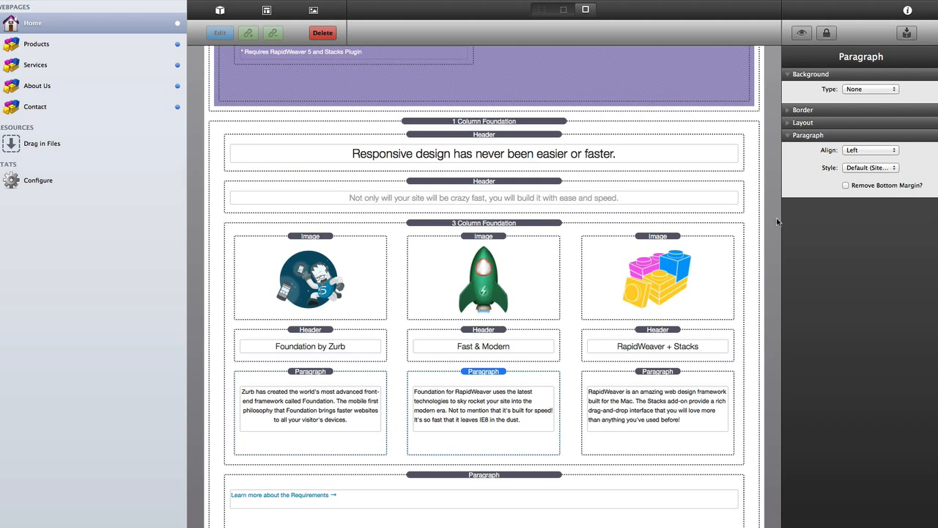
{"action": "left_click", "coordinate": [850, 151]}
{"action": "left_click", "coordinate": [855, 167]}
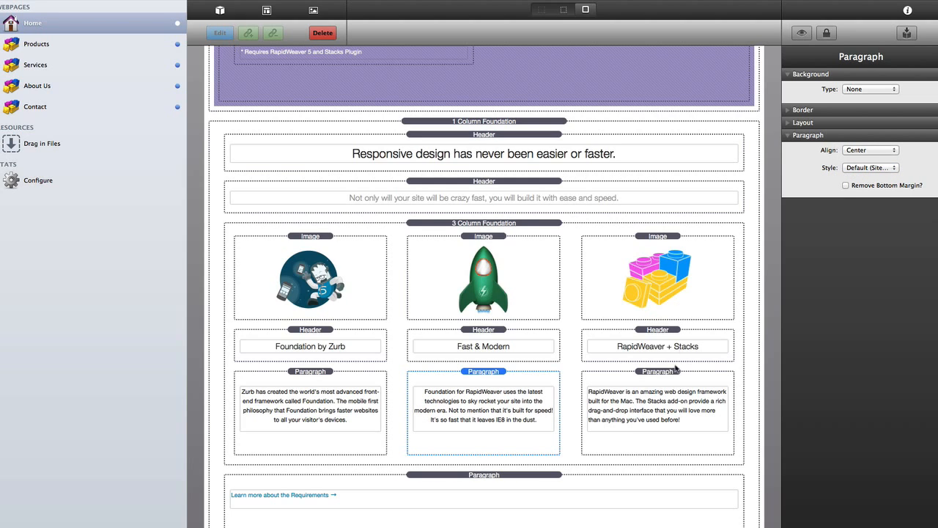
{"action": "left_click", "coordinate": [660, 372]}
{"action": "left_click", "coordinate": [851, 150]}
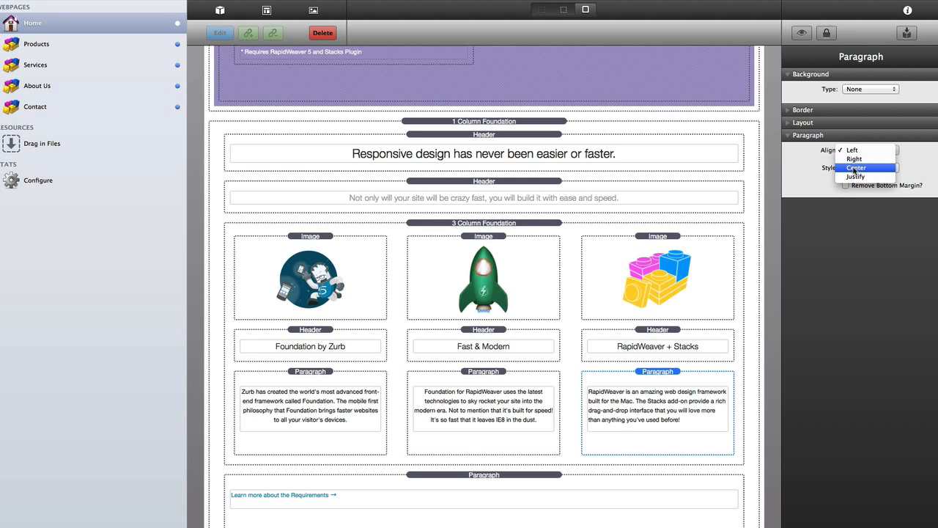
{"action": "left_click", "coordinate": [855, 168]}
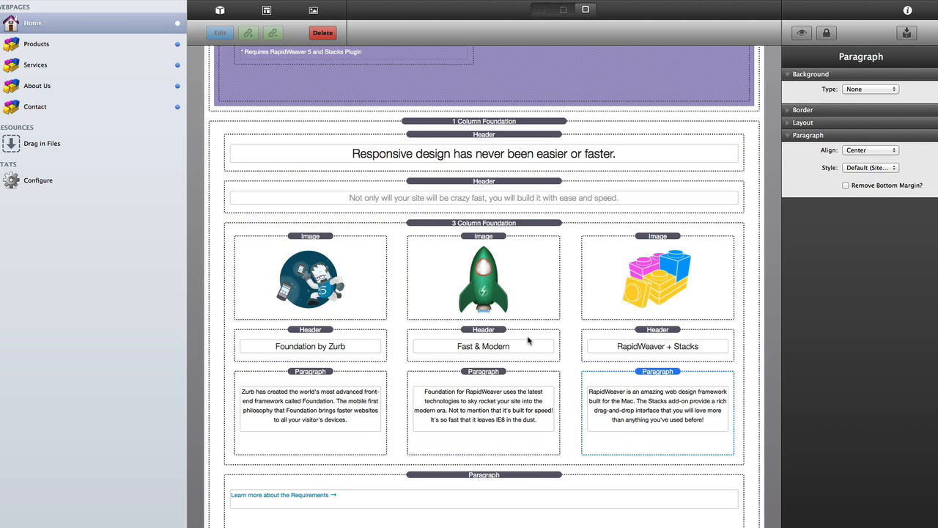
- Centre the paragraph holding the requirements link
{"action": "left_click", "coordinate": [491, 477]}
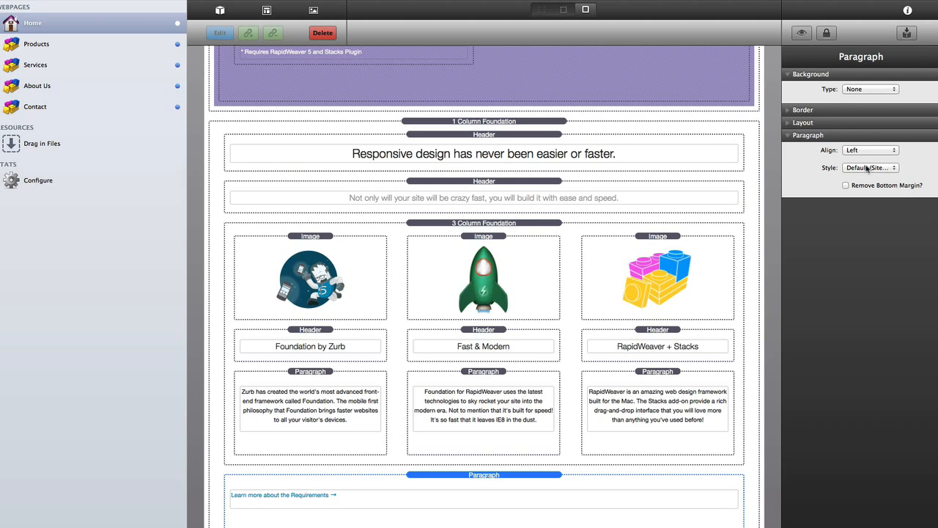
{"action": "left_click", "coordinate": [859, 150]}
{"action": "left_click", "coordinate": [810, 161]}
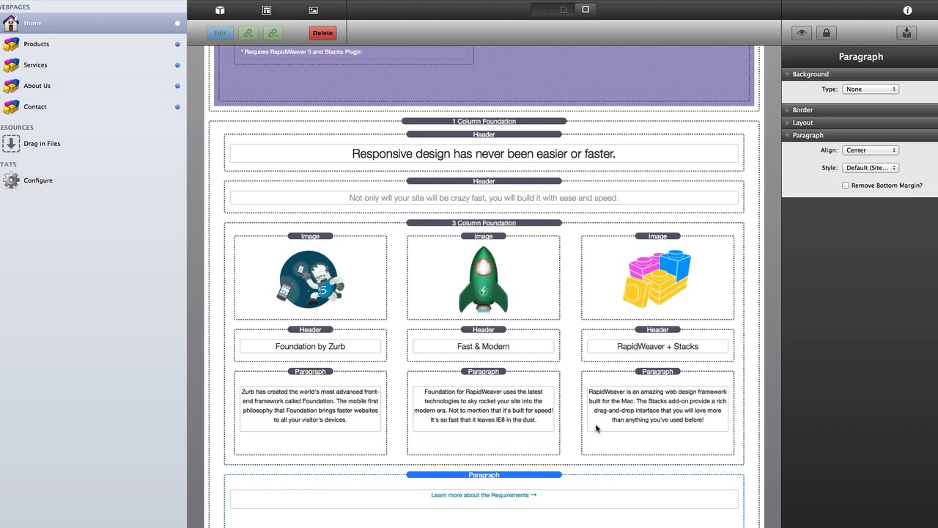
- Point the 'Learn more about the Requirements' link to the URL '#'
{"action": "double_click", "coordinate": [481, 495]}
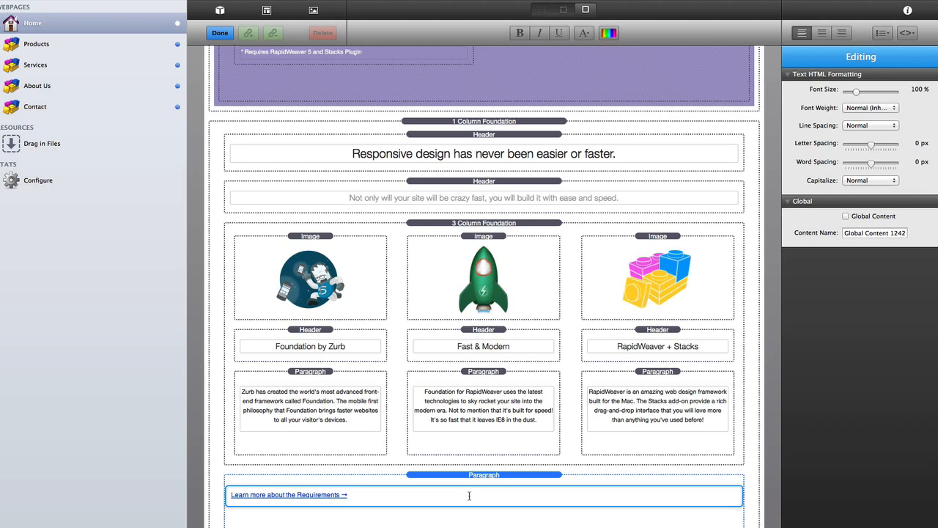
{"action": "left_click", "coordinate": [329, 501]}
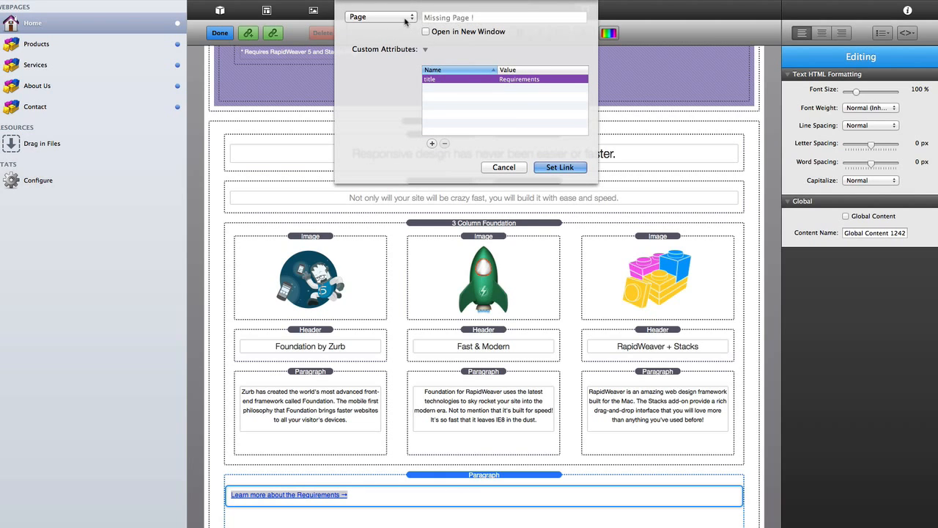
{"action": "left_click", "coordinate": [405, 18]}
{"action": "left_click", "coordinate": [402, 8]}
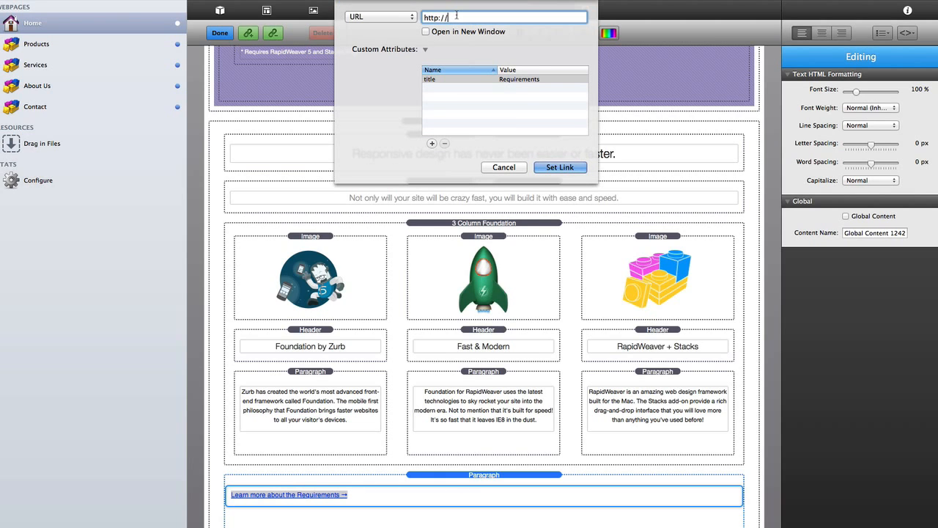
{"action": "triple_click", "coordinate": [456, 14]}
{"action": "type", "text": "#"}
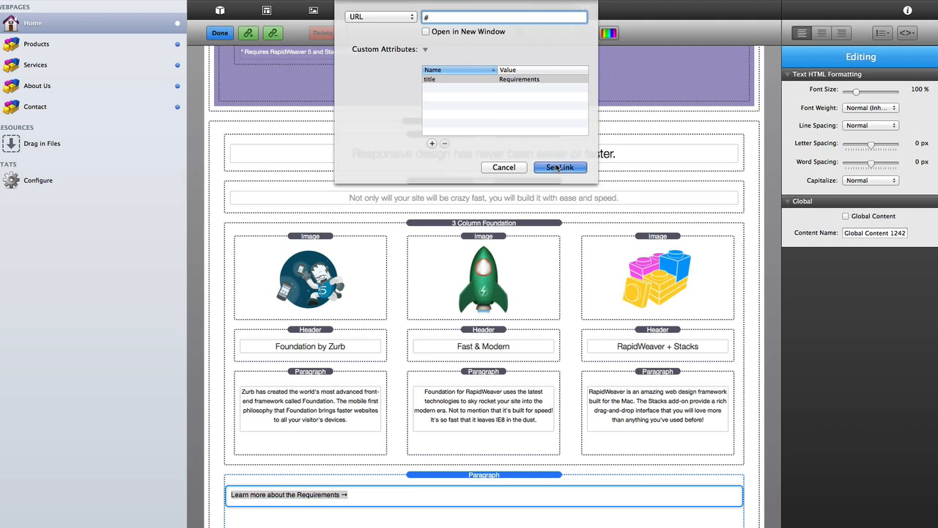
{"action": "left_click", "coordinate": [558, 168]}
{"action": "left_click", "coordinate": [518, 476]}
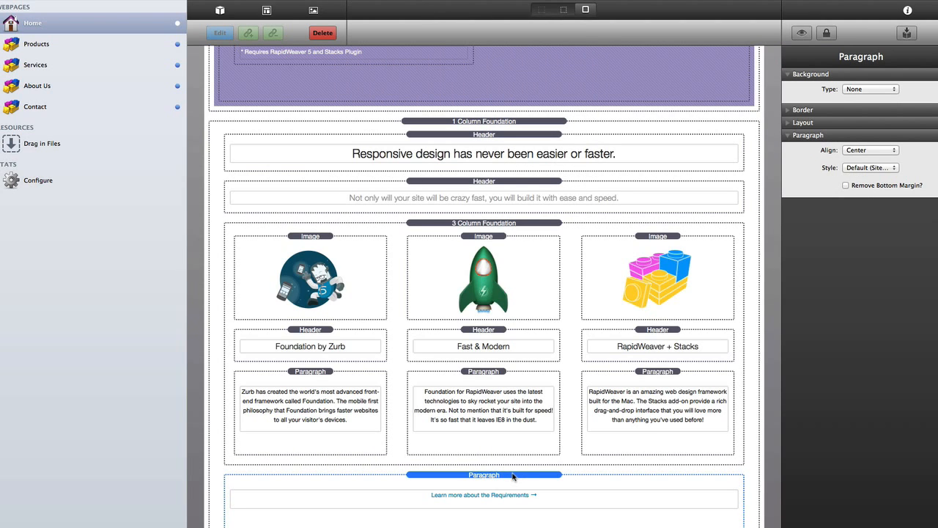
{"action": "left_click", "coordinate": [865, 151]}
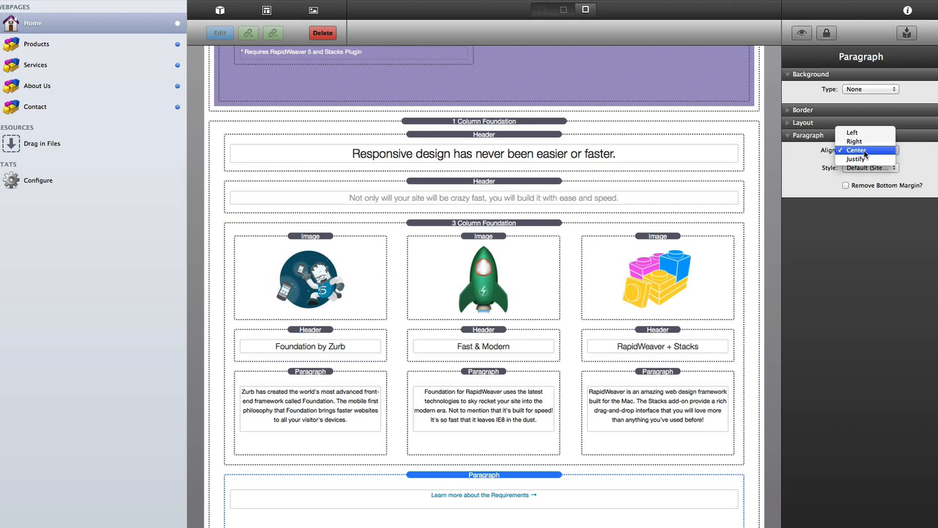
{"action": "left_click", "coordinate": [864, 151]}
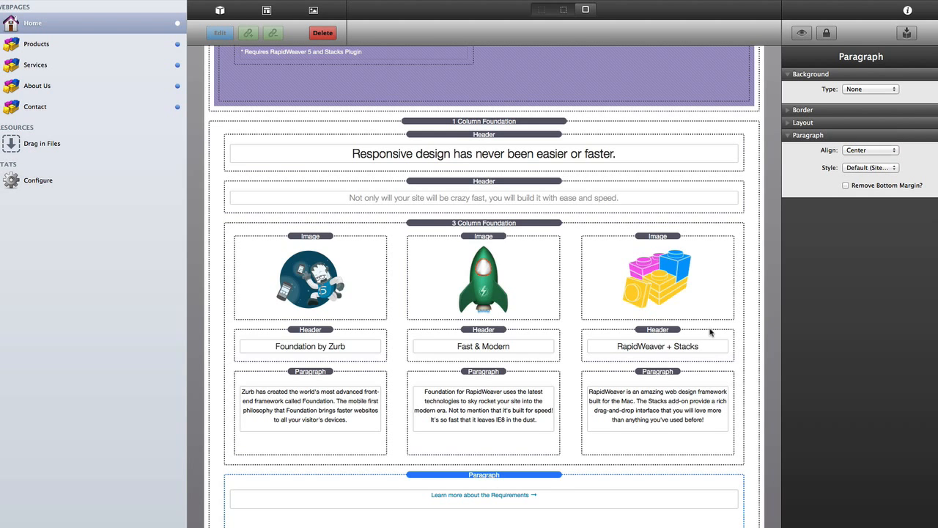
{"action": "scroll", "coordinate": [710, 332], "scroll_direction": "down", "scroll_amount": 2}
{"action": "scroll", "coordinate": [709, 332], "scroll_direction": "up", "scroll_amount": 8}
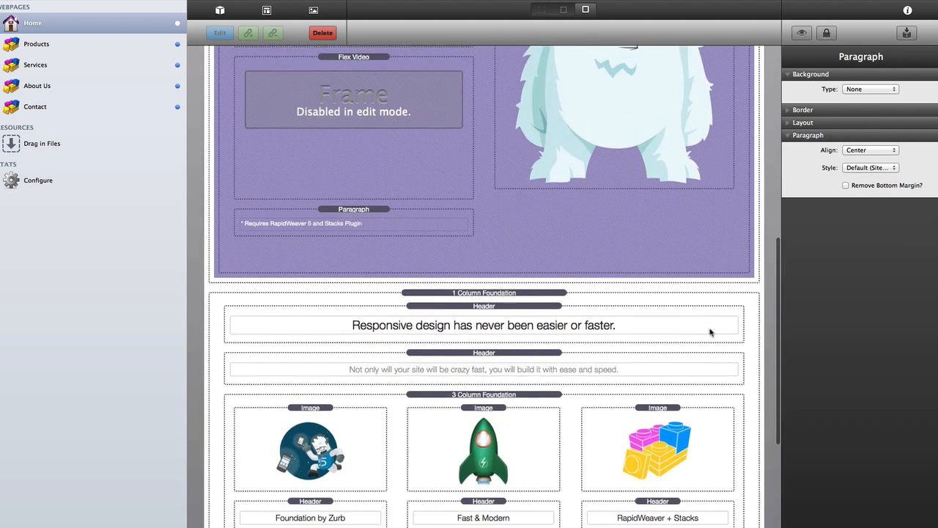
{"action": "key", "text": "super+l"}
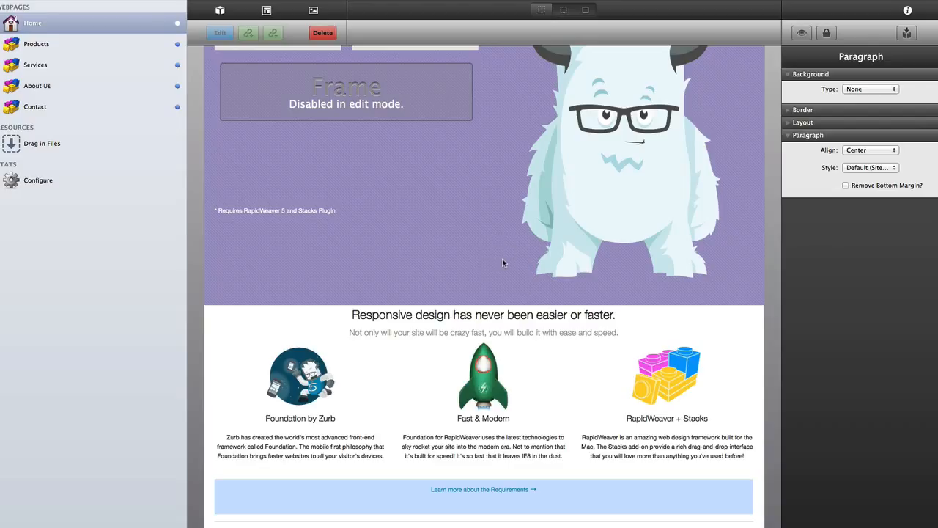
{"action": "scroll", "coordinate": [486, 298], "scroll_direction": "up", "scroll_amount": 4}
{"action": "key", "text": "super+l"}
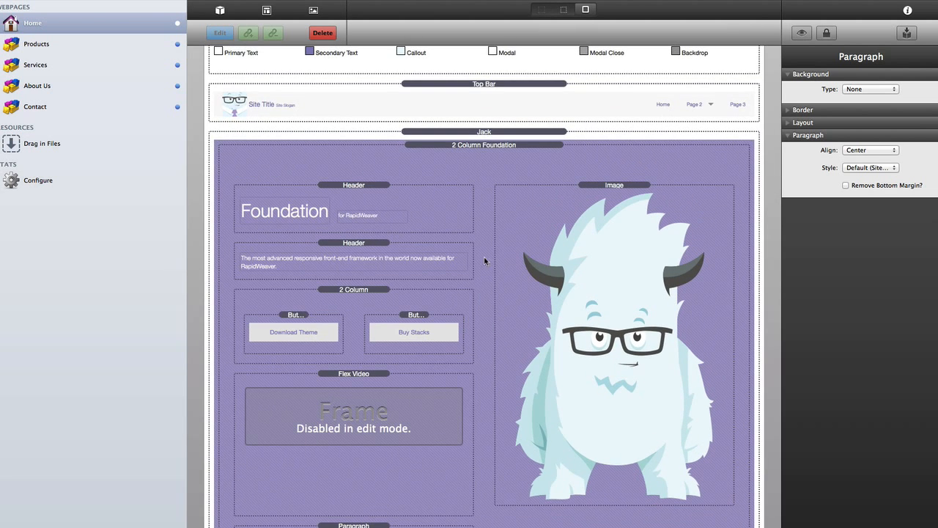
{"action": "scroll", "coordinate": [487, 146], "scroll_direction": "down", "scroll_amount": 10}
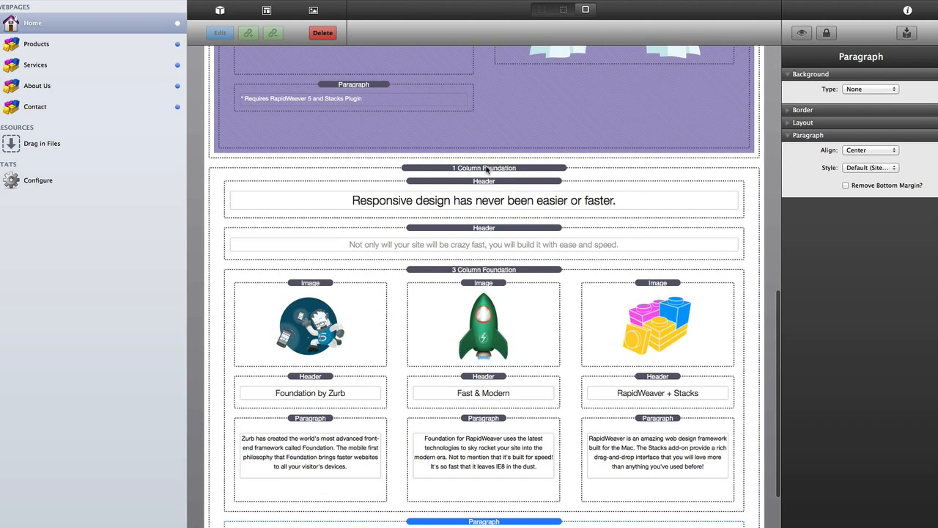
- Give the 1 Column Foundation features section 3 rem of top space
{"action": "left_click", "coordinate": [488, 169]}
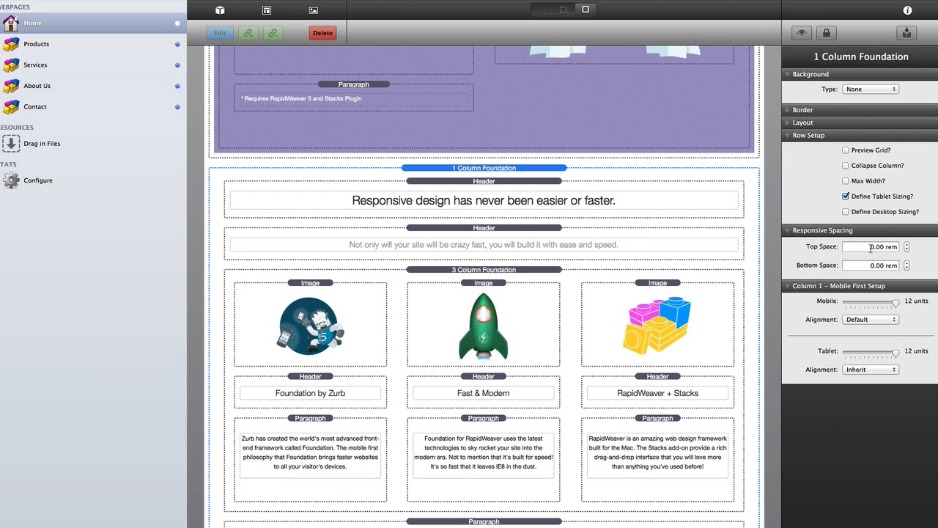
{"action": "double_click", "coordinate": [872, 247]}
{"action": "type", "text": "3"}
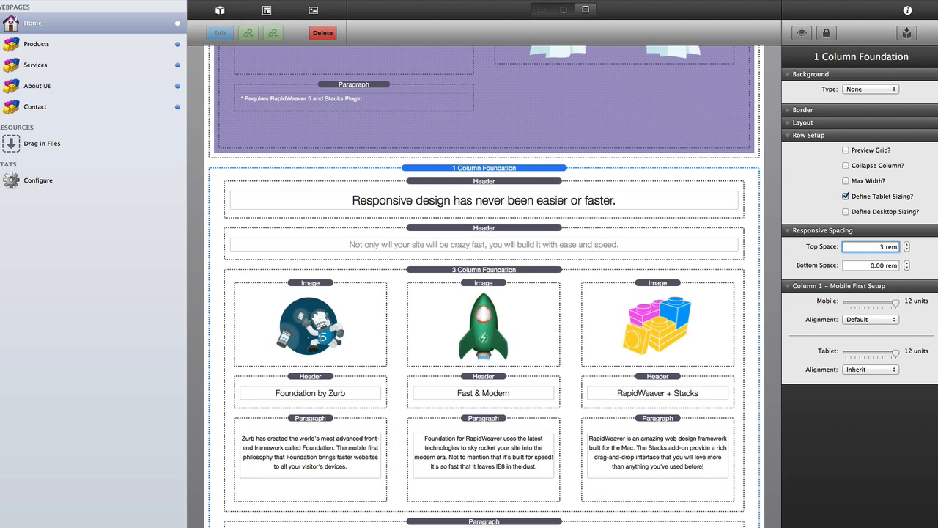
{"action": "key", "text": "Tab"}
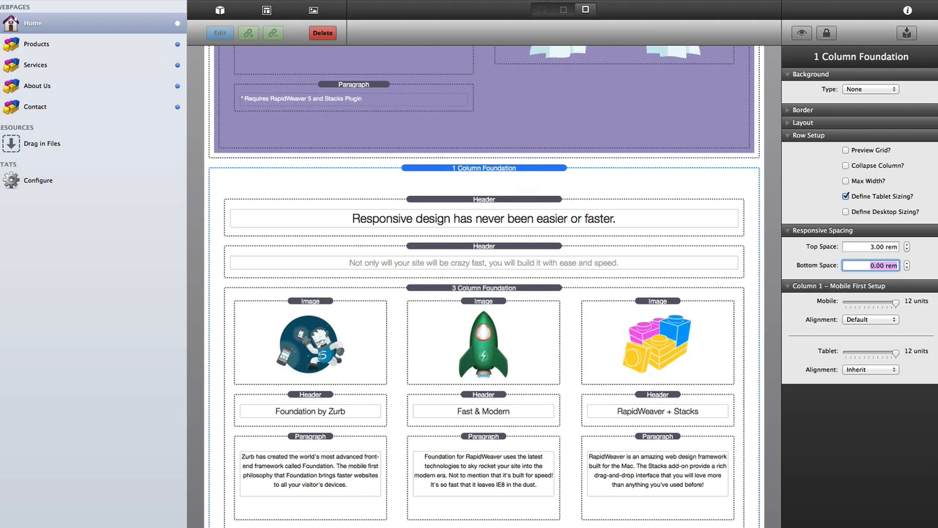
- View the page in borderless mode with the stack outlines hidden
{"action": "key", "text": "super+Tab"}
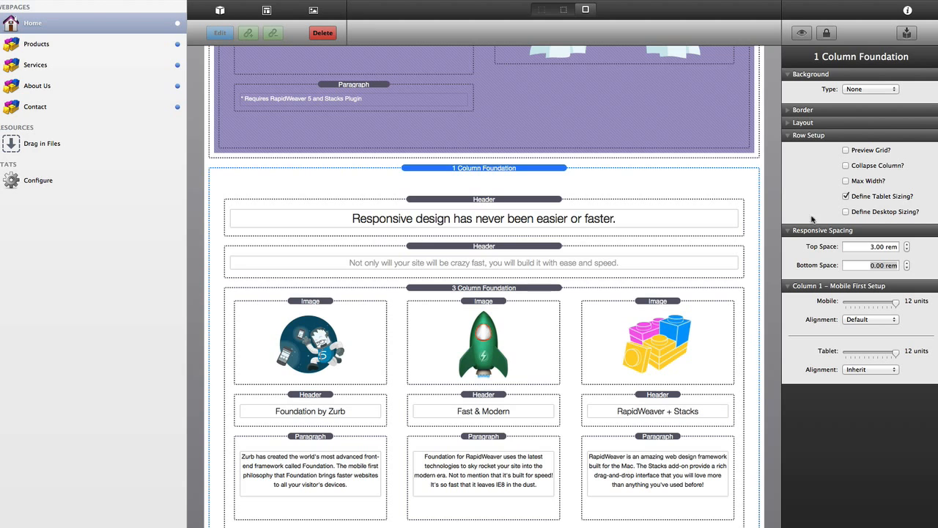
{"action": "scroll", "coordinate": [465, 211], "scroll_direction": "down", "scroll_amount": 3}
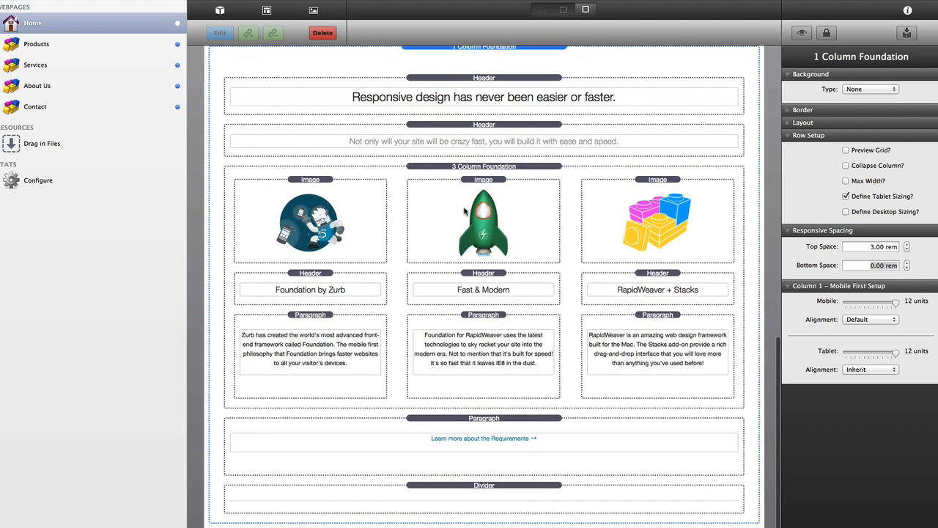
{"action": "scroll", "coordinate": [465, 211], "scroll_direction": "up", "scroll_amount": 1}
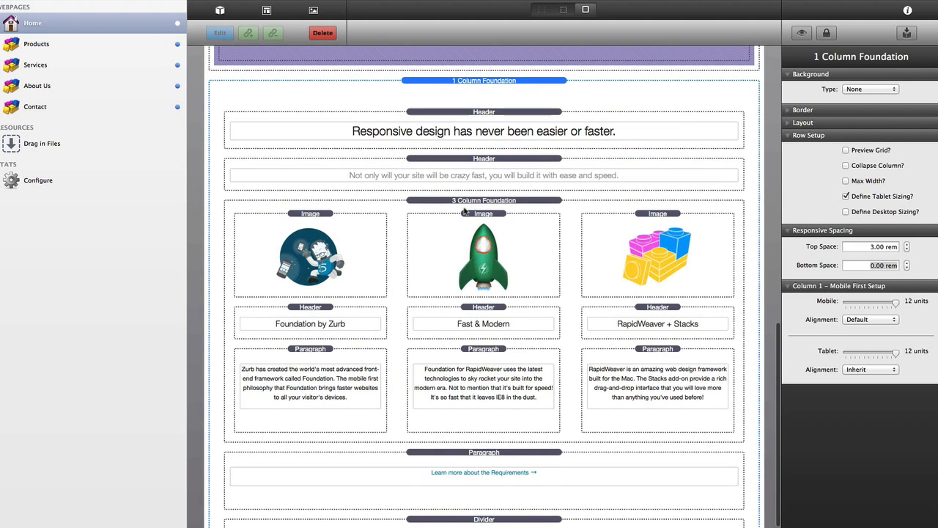
{"action": "left_click", "coordinate": [473, 82]}
{"action": "key", "text": "super+l"}
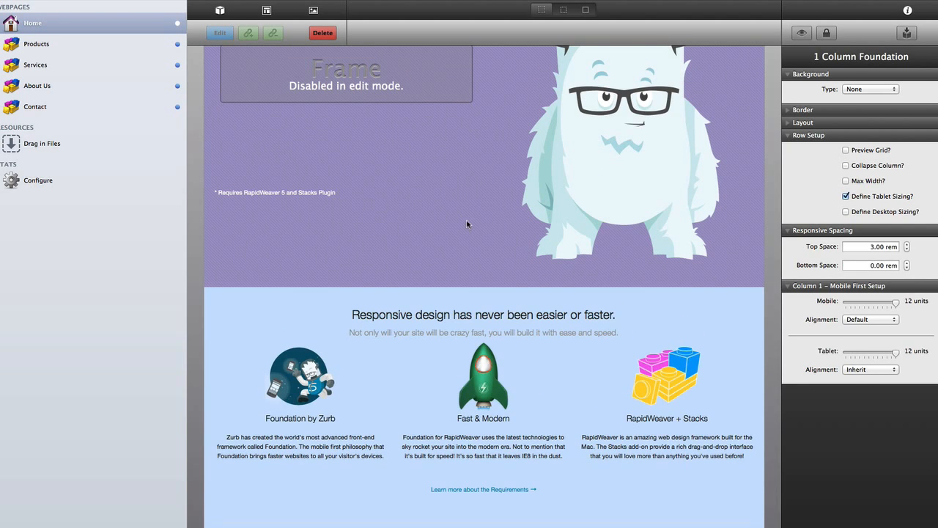
- Inspect the purple hero's spacing, then restore stack outlines and scroll down to the link and divider rows
{"action": "left_click", "coordinate": [467, 221]}
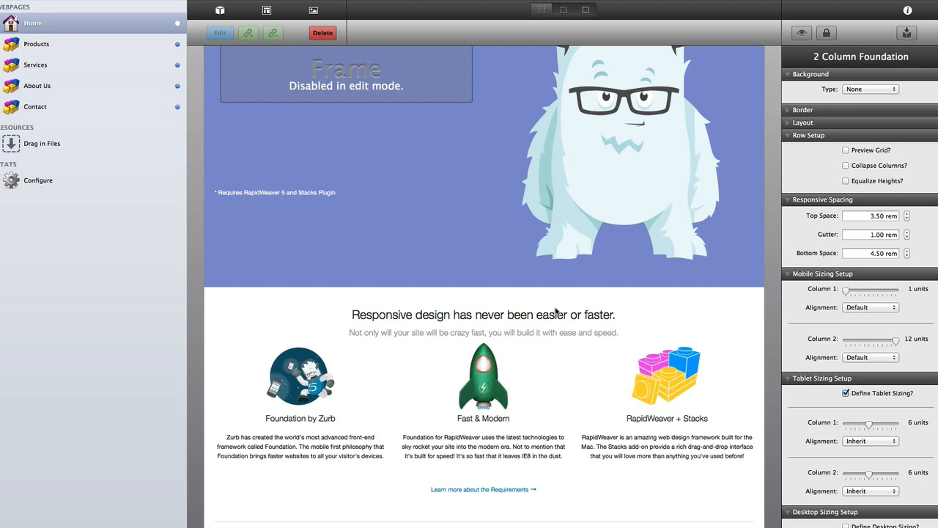
{"action": "key", "text": "super+l"}
{"action": "key", "text": "super+l"}
{"action": "scroll", "coordinate": [556, 308], "scroll_direction": "down", "scroll_amount": 10}
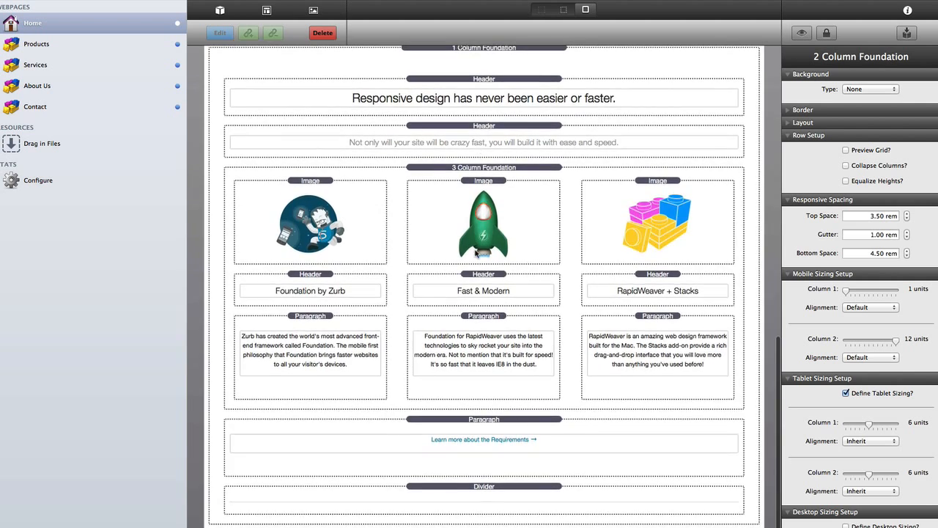
{"action": "scroll", "coordinate": [477, 253], "scroll_direction": "up", "scroll_amount": 3}
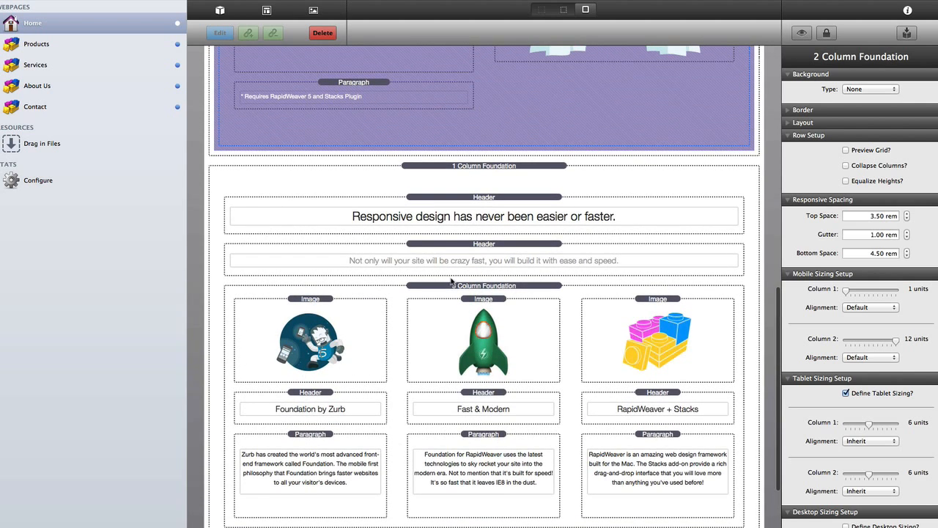
{"action": "scroll", "coordinate": [473, 405], "scroll_direction": "down", "scroll_amount": 3}
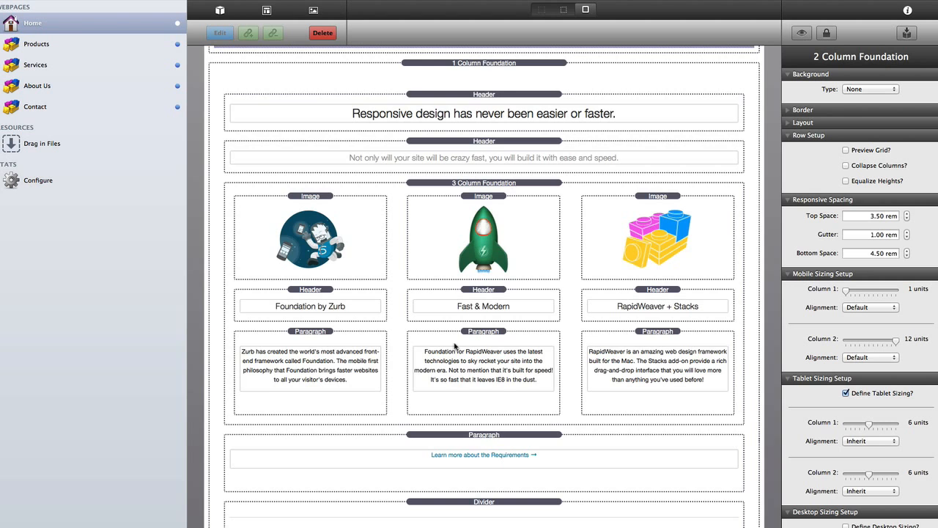
{"action": "scroll", "coordinate": [452, 356], "scroll_direction": "down", "scroll_amount": 3}
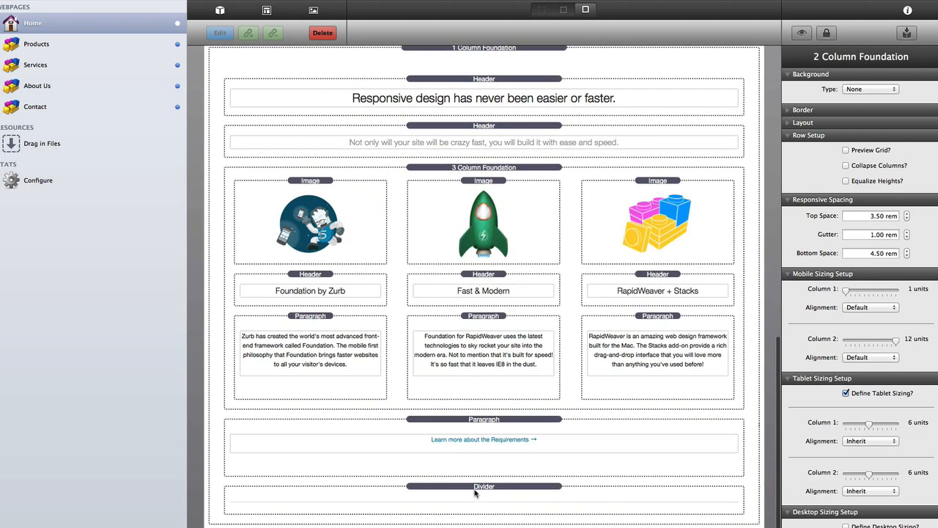
- Change the Divider stack's margin from 1.25 rem to 3 rem
{"action": "left_click", "coordinate": [475, 488]}
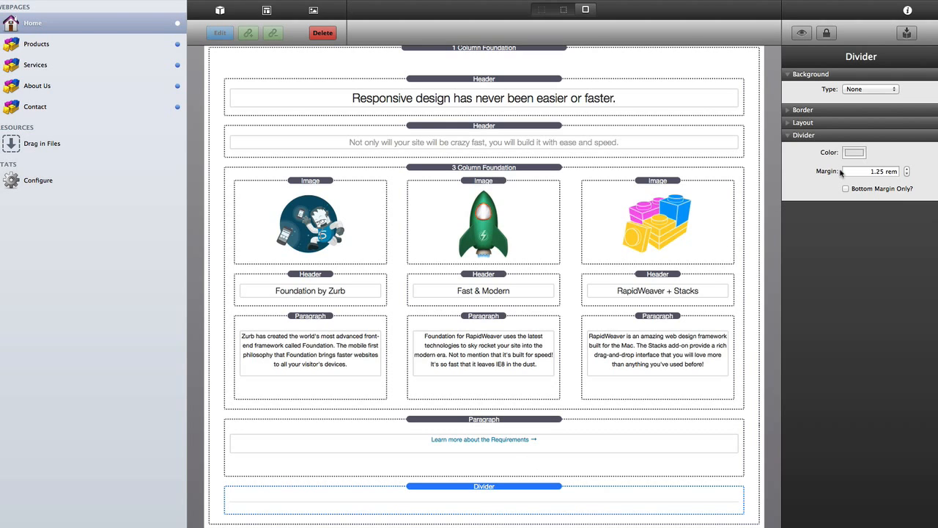
{"action": "triple_click", "coordinate": [872, 171]}
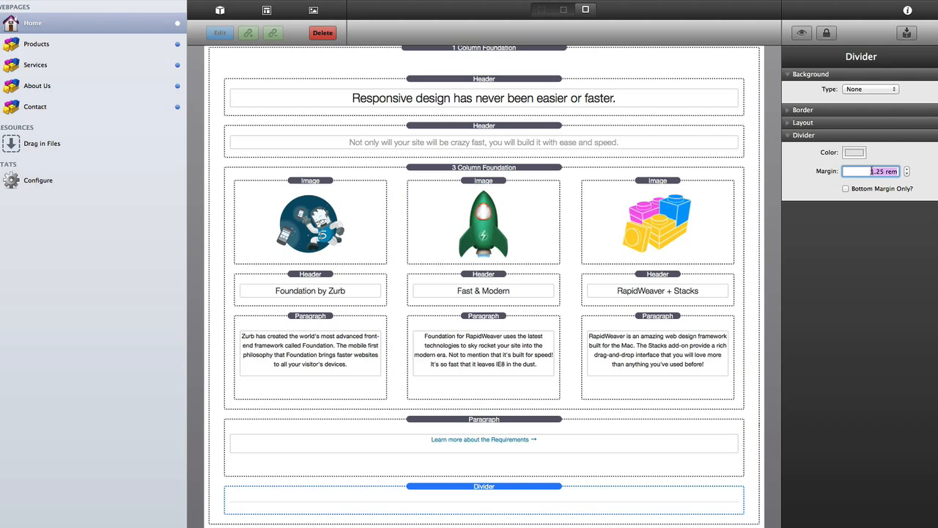
{"action": "type", "text": "3"}
{"action": "key", "text": "Return"}
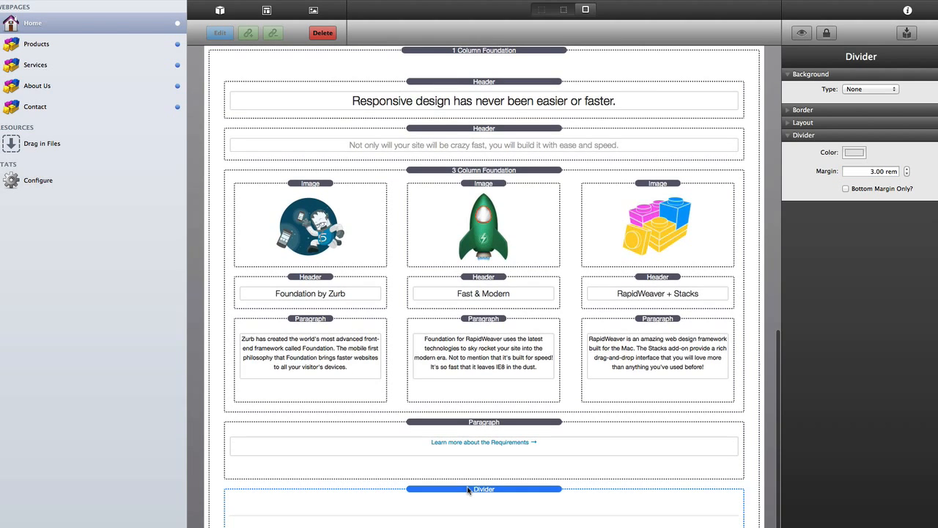
{"action": "scroll", "coordinate": [469, 256], "scroll_direction": "up", "scroll_amount": 5}
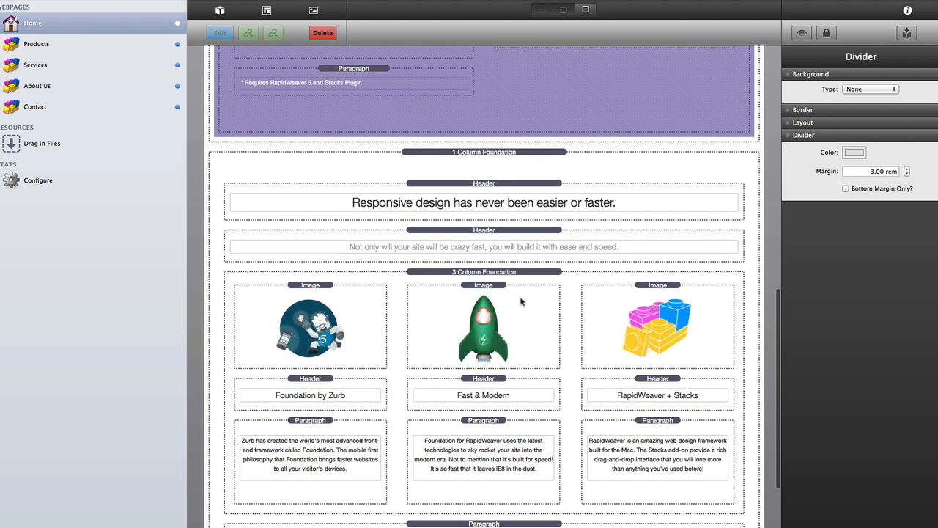
{"action": "scroll", "coordinate": [387, 322], "scroll_direction": "down", "scroll_amount": 4}
{"action": "scroll", "coordinate": [386, 318], "scroll_direction": "up", "scroll_amount": 5}
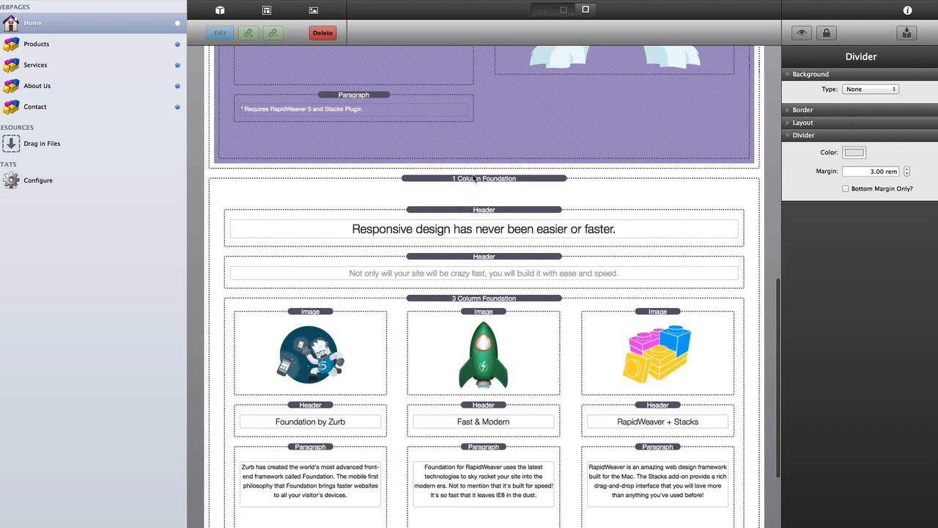
- Select the 1 Column Foundation section and its features container to inspect them
{"action": "left_click", "coordinate": [475, 179]}
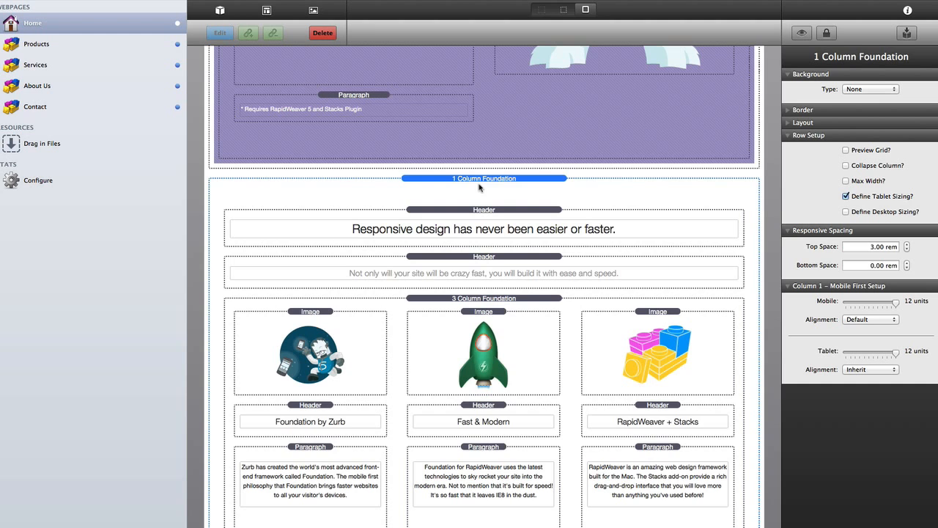
{"action": "scroll", "coordinate": [479, 187], "scroll_direction": "down", "scroll_amount": 3}
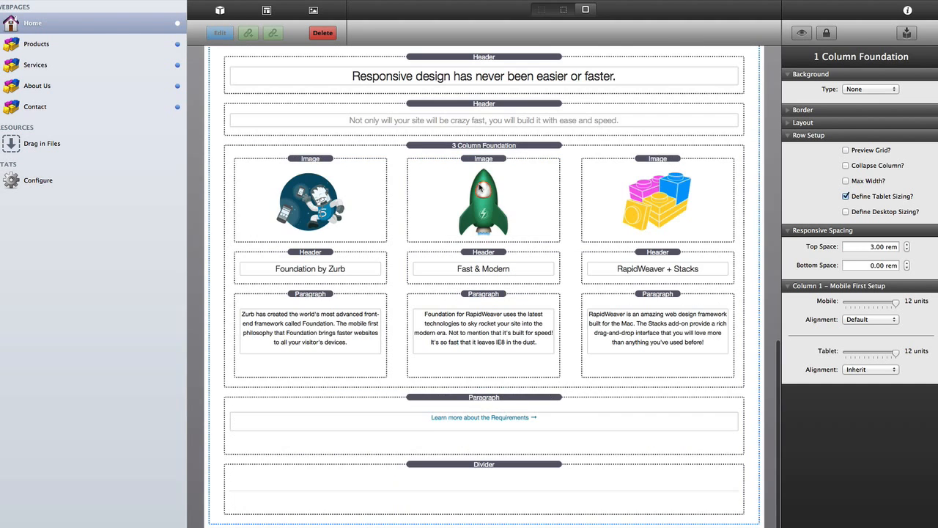
{"action": "scroll", "coordinate": [478, 187], "scroll_direction": "up", "scroll_amount": 5}
{"action": "scroll", "coordinate": [478, 187], "scroll_direction": "down", "scroll_amount": 10}
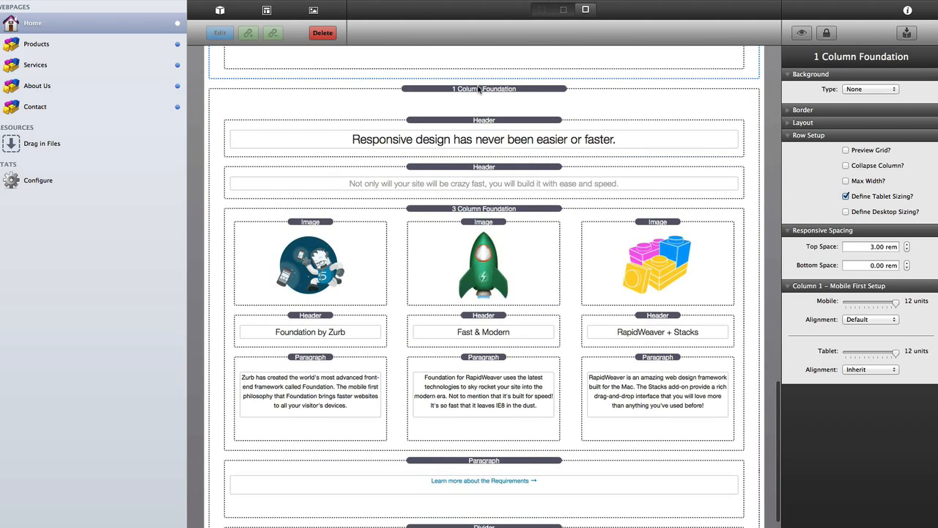
{"action": "left_click", "coordinate": [479, 89]}
{"action": "scroll", "coordinate": [478, 90], "scroll_direction": "up", "scroll_amount": 3}
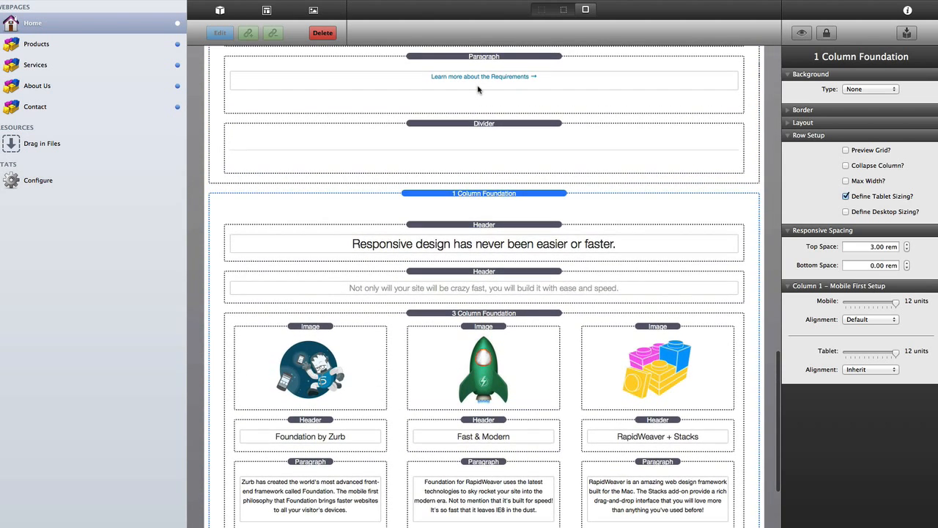
- Preview the rendered page without stack outlines and scroll through the features section
{"action": "key", "text": "super+l"}
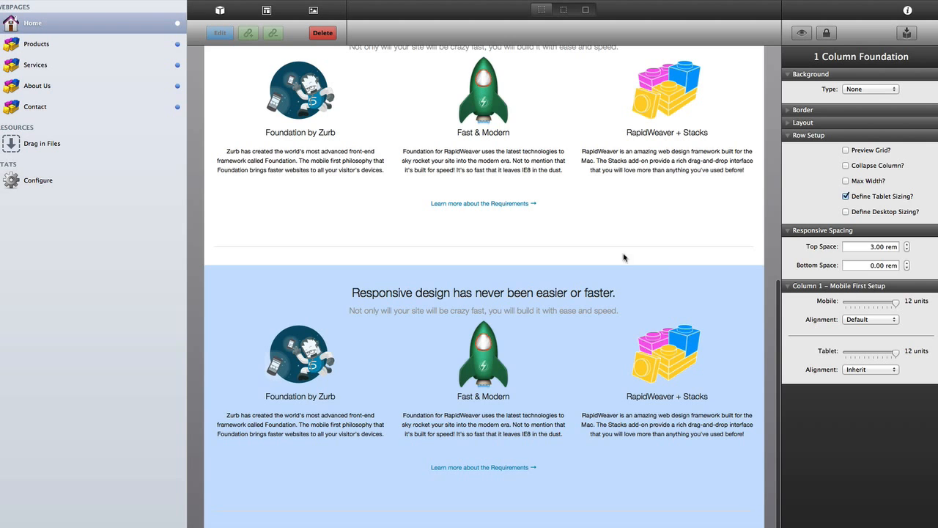
{"action": "left_click", "coordinate": [598, 228]}
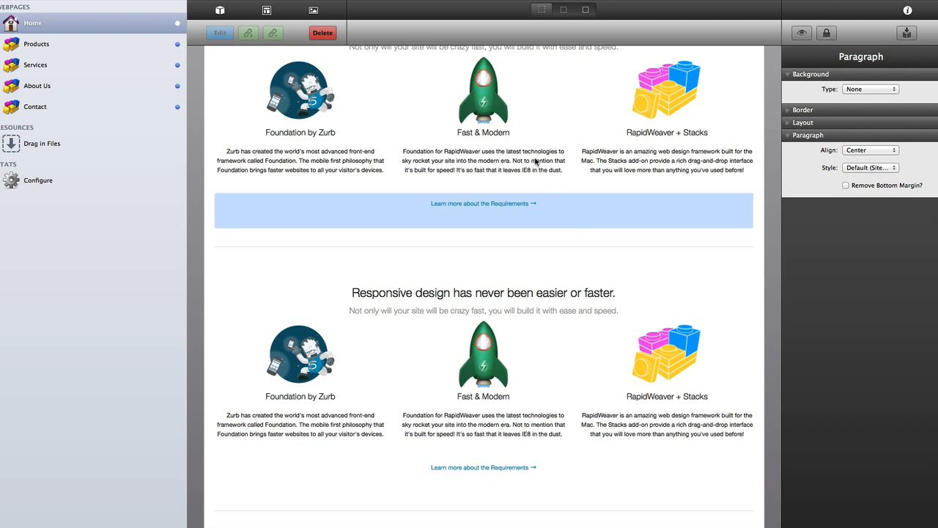
{"action": "scroll", "coordinate": [534, 157], "scroll_direction": "up", "scroll_amount": 10}
{"action": "scroll", "coordinate": [534, 157], "scroll_direction": "down", "scroll_amount": 3}
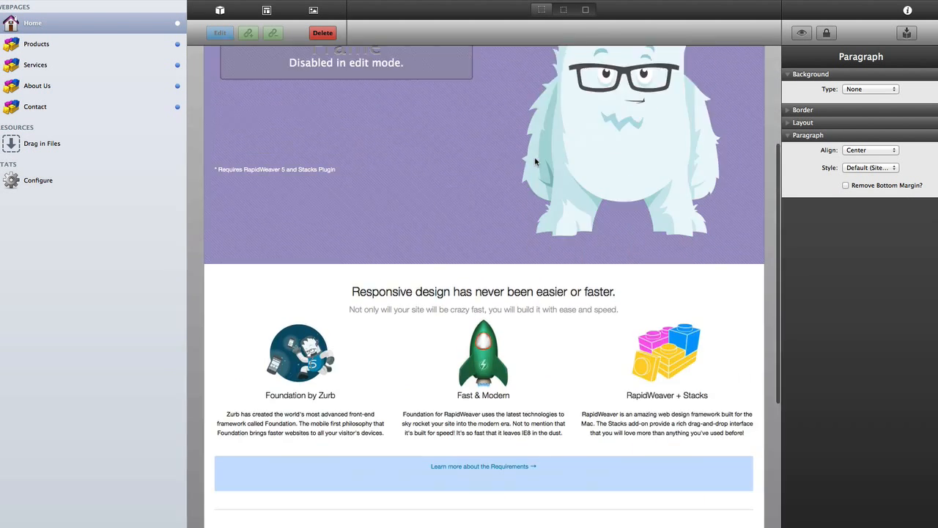
{"action": "scroll", "coordinate": [535, 157], "scroll_direction": "down", "scroll_amount": 5}
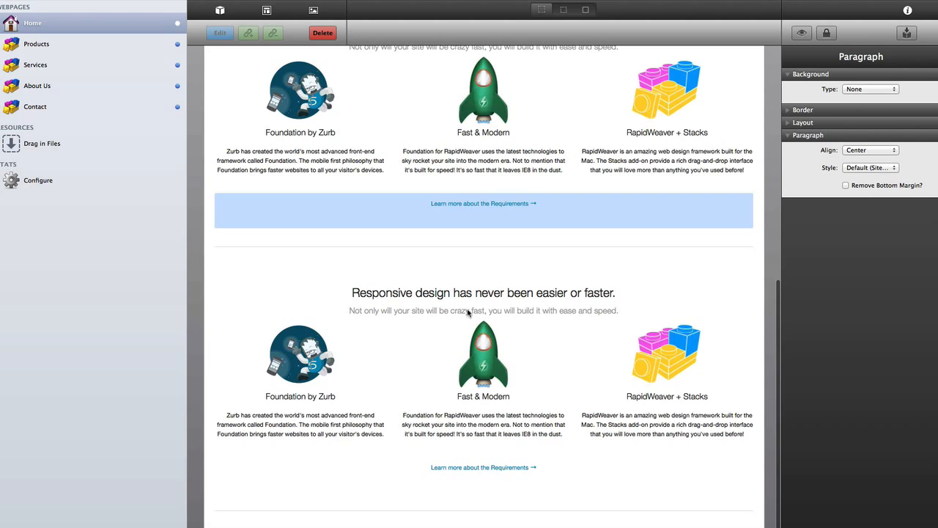
- Show the stack outlines and labels again and scroll through the homepage layout
{"action": "scroll", "coordinate": [470, 251], "scroll_direction": "up", "scroll_amount": 3}
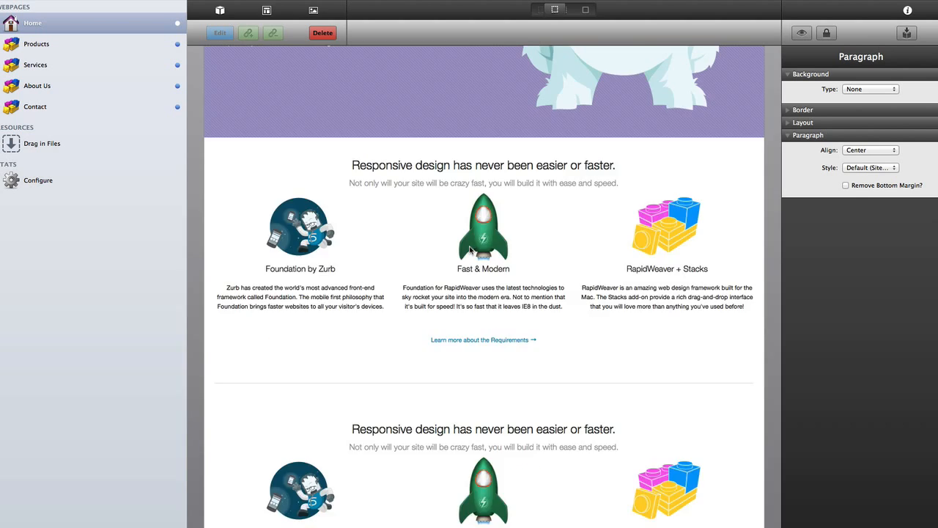
{"action": "key", "text": "super+l"}
{"action": "scroll", "coordinate": [469, 338], "scroll_direction": "down", "scroll_amount": 10}
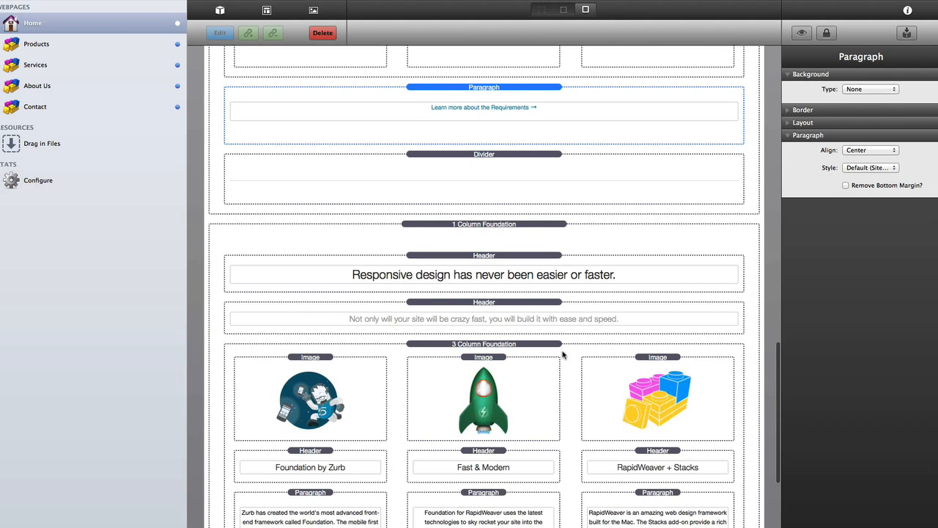
{"action": "scroll", "coordinate": [563, 355], "scroll_direction": "down", "scroll_amount": 4}
{"action": "scroll", "coordinate": [577, 374], "scroll_direction": "up", "scroll_amount": 4}
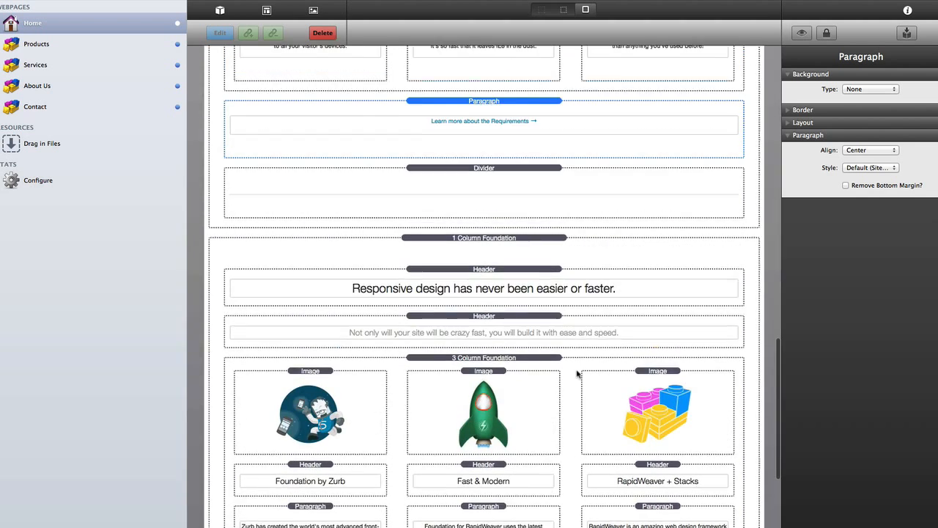
{"action": "scroll", "coordinate": [574, 322], "scroll_direction": "down", "scroll_amount": 2}
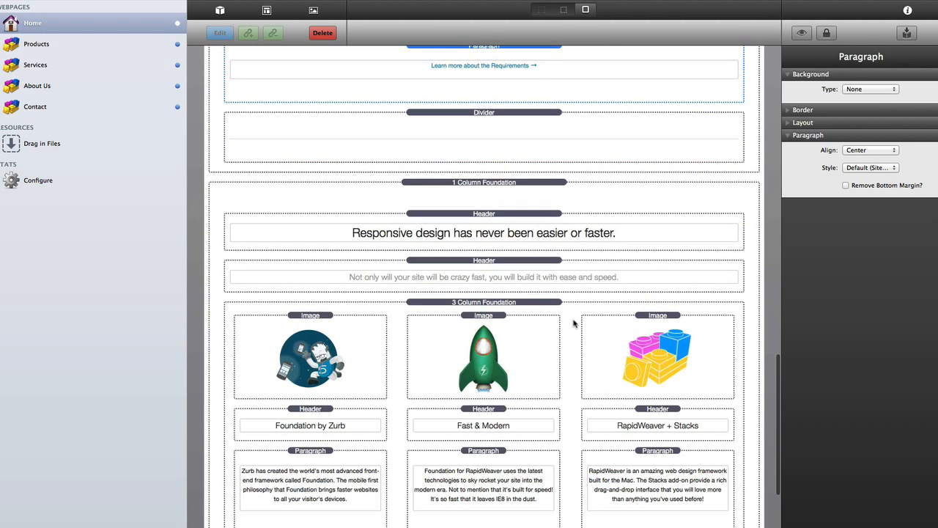
{"action": "scroll", "coordinate": [574, 323], "scroll_direction": "down", "scroll_amount": 3}
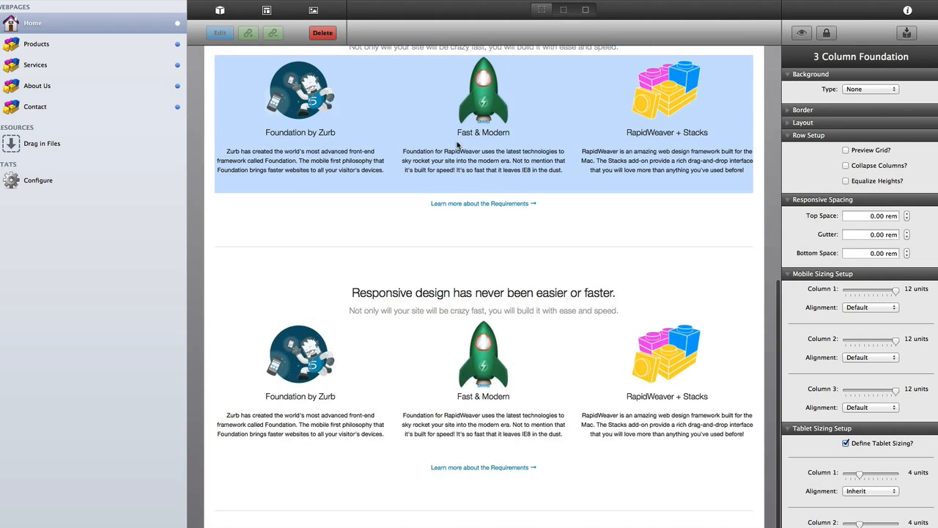
{"action": "scroll", "coordinate": [457, 144], "scroll_direction": "up", "scroll_amount": 3}
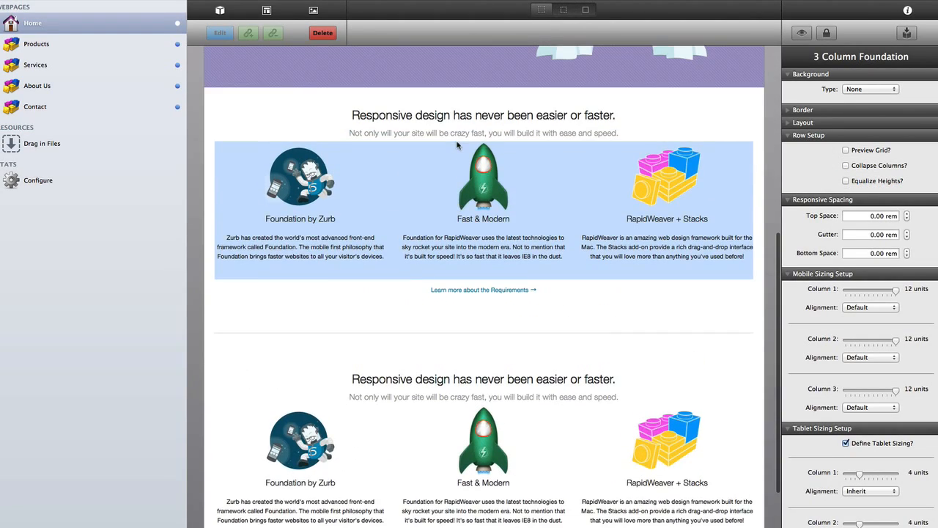
- Check the 'Responsive design' heading, then return to the outlined stack view
{"action": "left_click", "coordinate": [468, 132]}
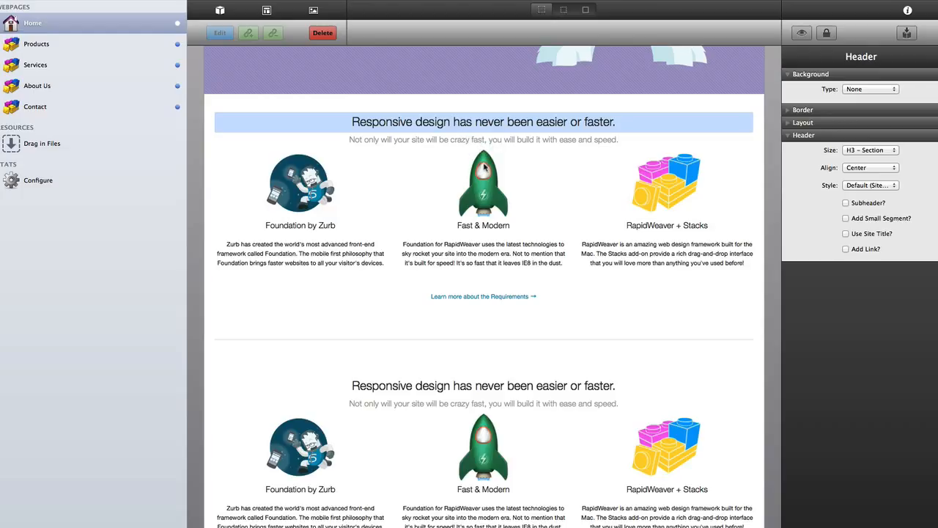
{"action": "scroll", "coordinate": [484, 166], "scroll_direction": "up", "scroll_amount": 4}
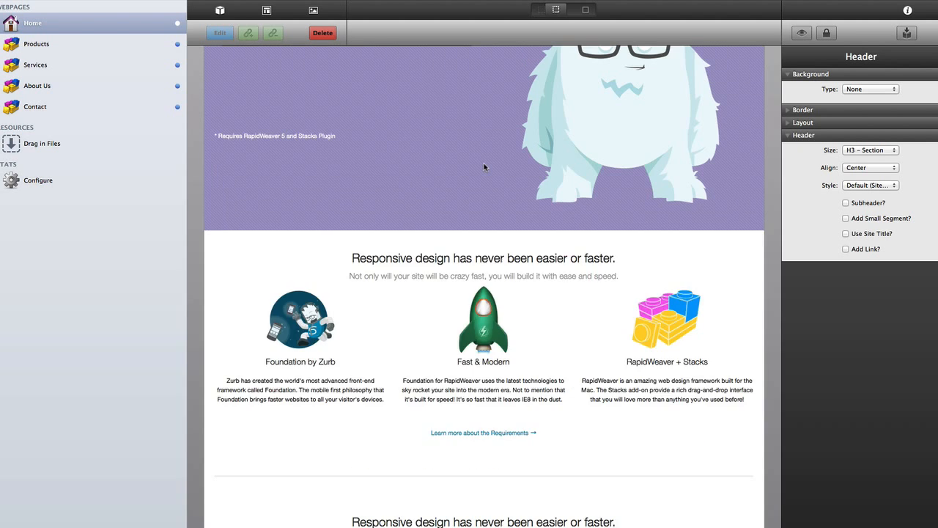
{"action": "key", "text": "super+l"}
{"action": "scroll", "coordinate": [495, 311], "scroll_direction": "down", "scroll_amount": 8}
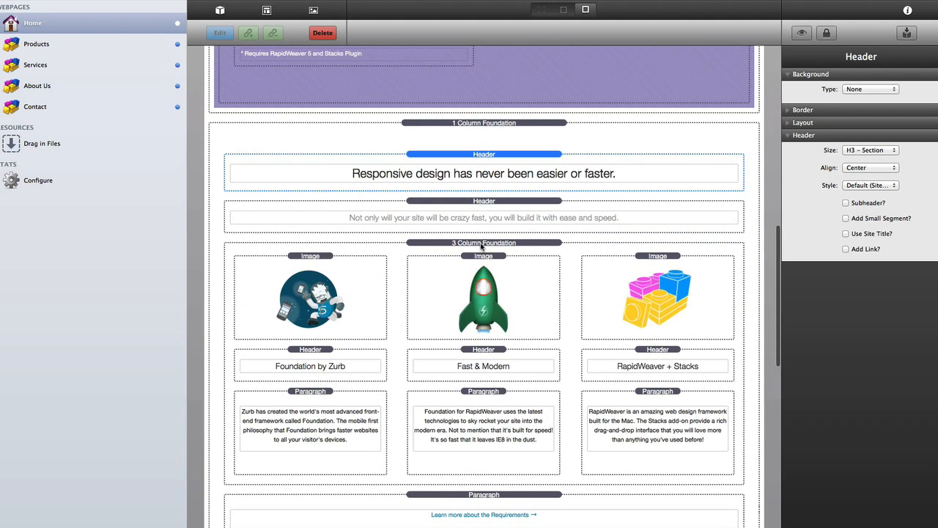
- Set the 3 Column Foundation row's Top Space to 2 rem and Bottom Space to 1 rem
{"action": "left_click", "coordinate": [481, 246]}
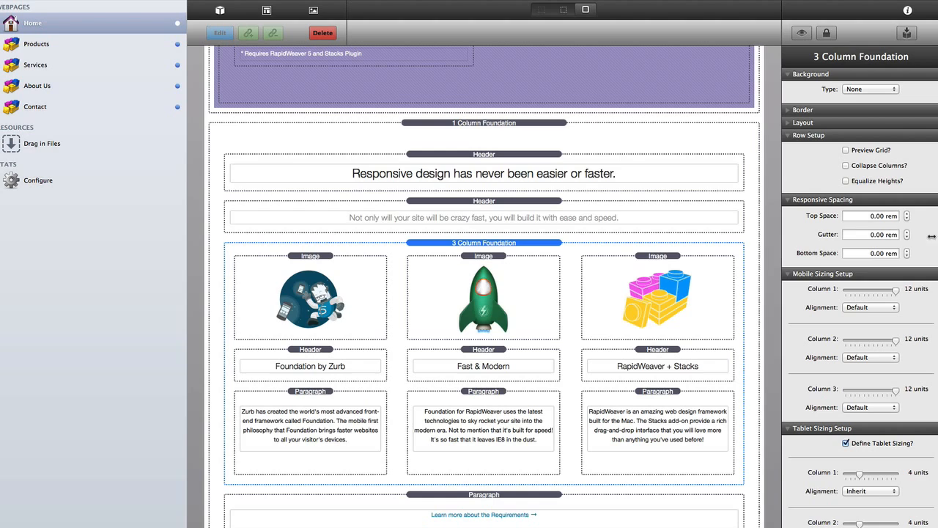
{"action": "left_click", "coordinate": [864, 216]}
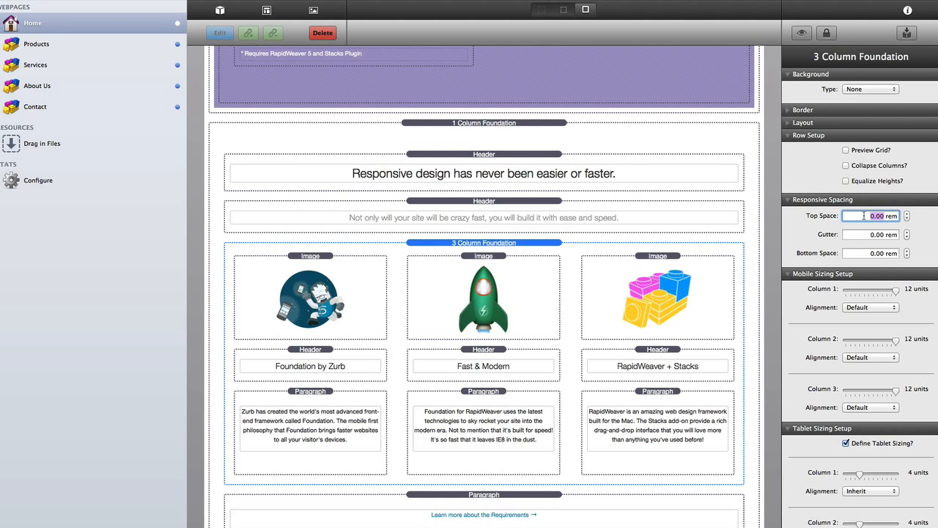
{"action": "type", "text": "2"}
{"action": "key", "text": "Tab"}
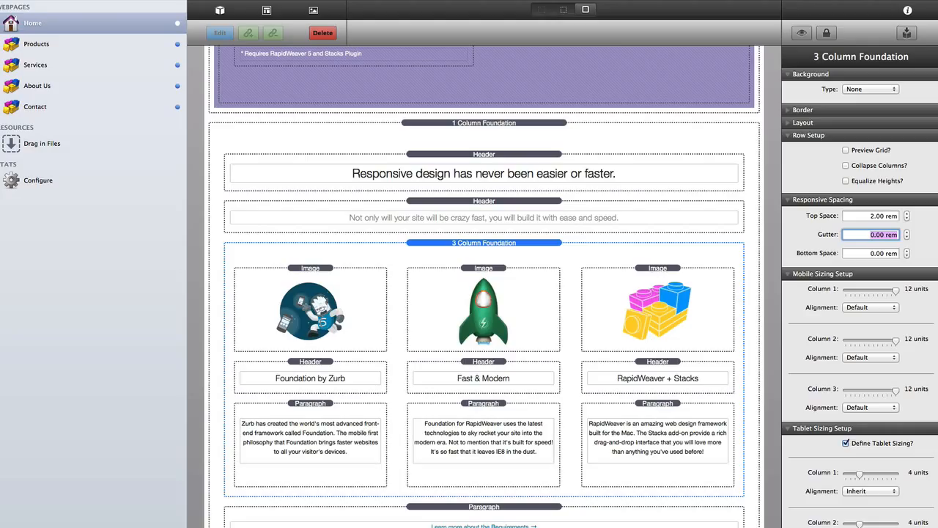
{"action": "key", "text": "Tab"}
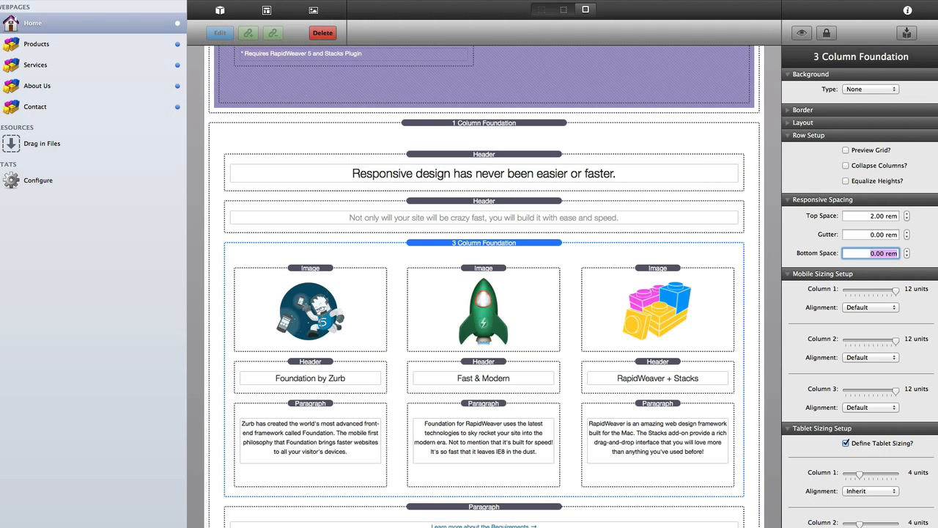
{"action": "type", "text": "1"}
{"action": "key", "text": "Tab"}
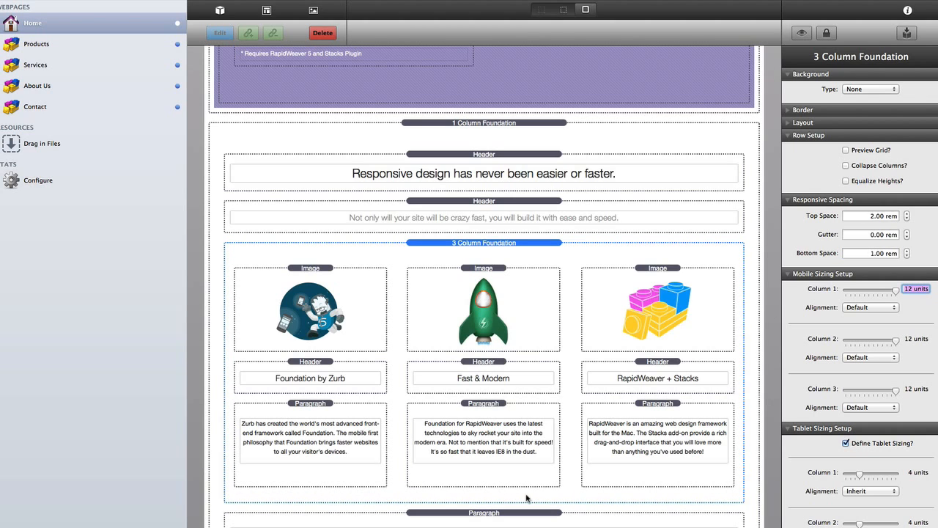
{"action": "scroll", "coordinate": [469, 511], "scroll_direction": "down", "scroll_amount": 3}
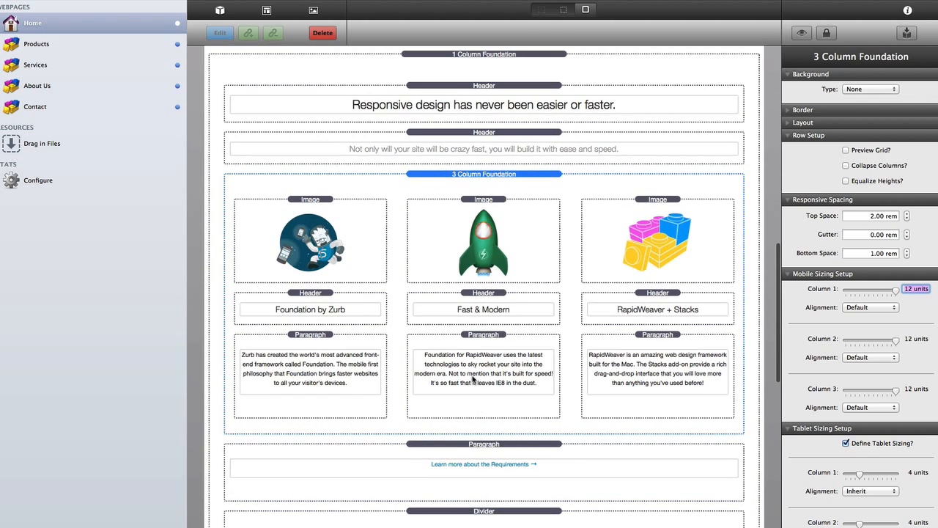
- Enable Remove Bottom Margin on the 'Learn more about the Requirements' link paragraph, then select the middle description
{"action": "left_click", "coordinate": [480, 447]}
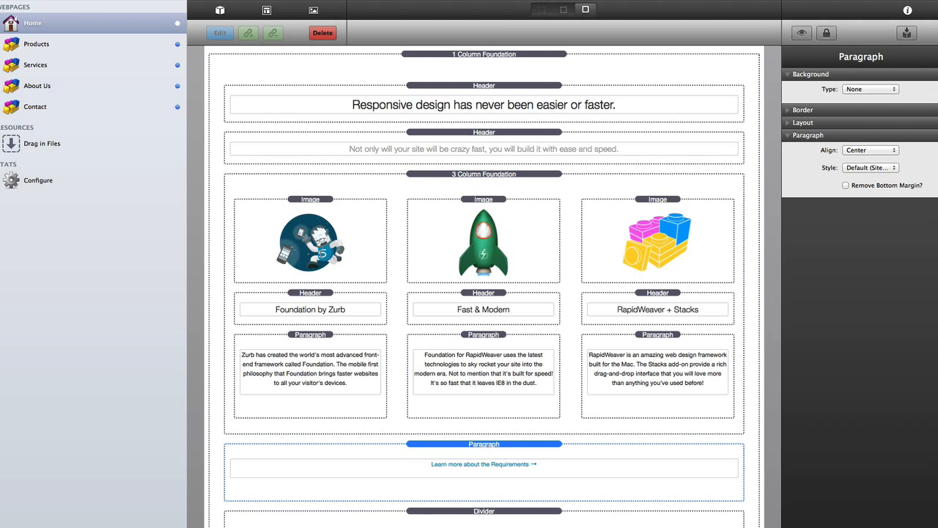
{"action": "left_click", "coordinate": [846, 186]}
{"action": "scroll", "coordinate": [514, 395], "scroll_direction": "down", "scroll_amount": 5}
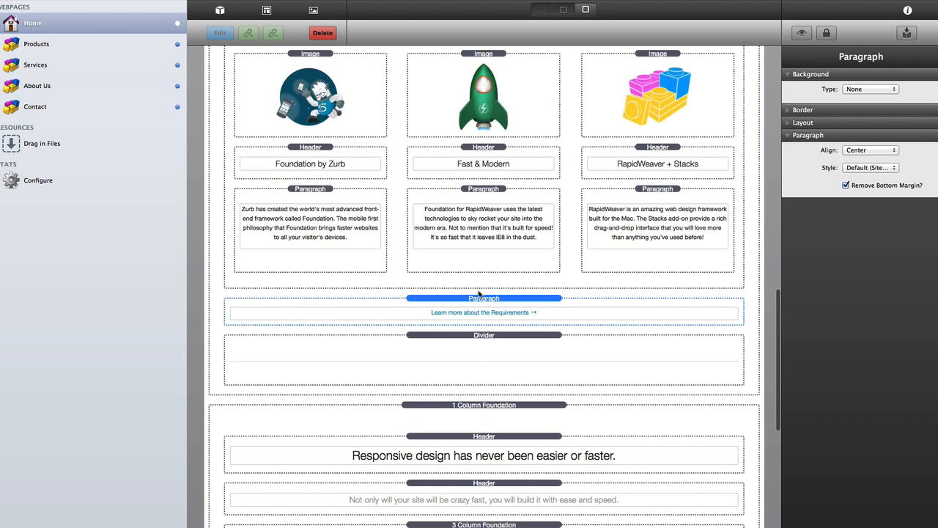
{"action": "scroll", "coordinate": [479, 293], "scroll_direction": "up", "scroll_amount": 6}
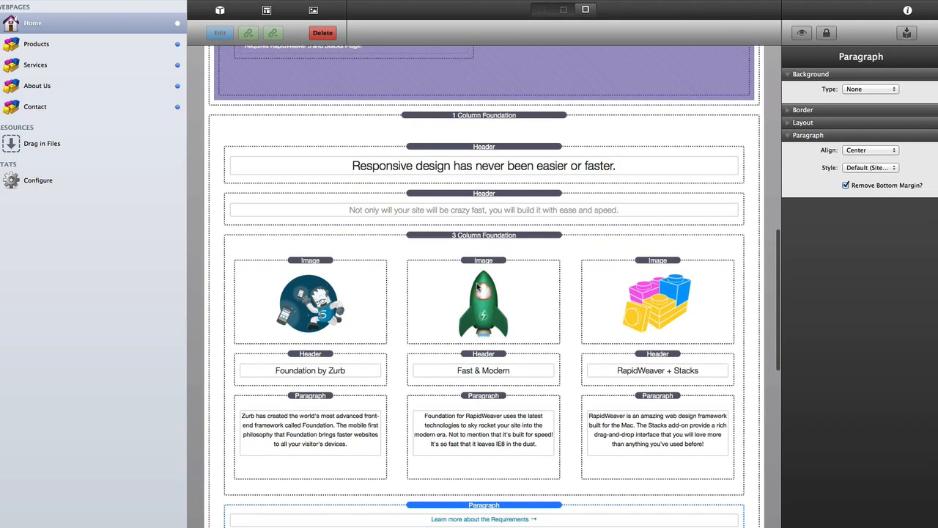
{"action": "left_click", "coordinate": [480, 235]}
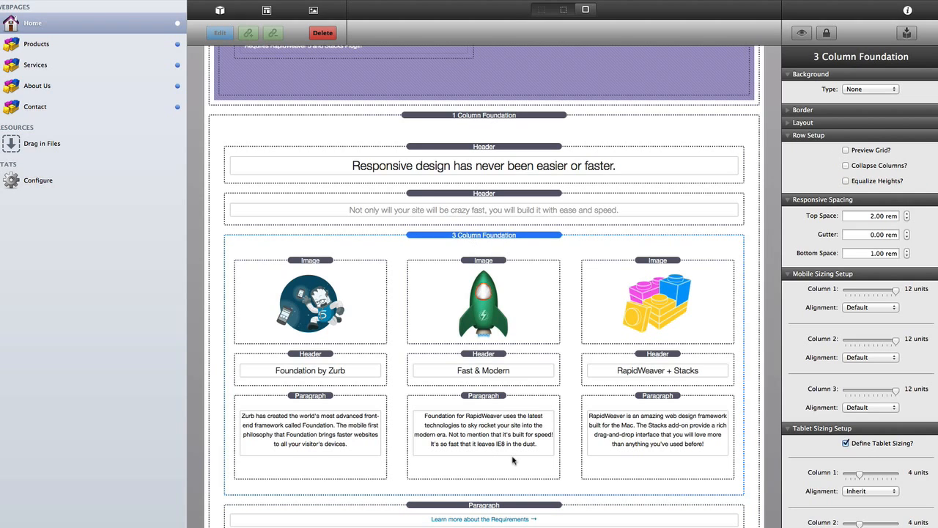
{"action": "left_click", "coordinate": [488, 466]}
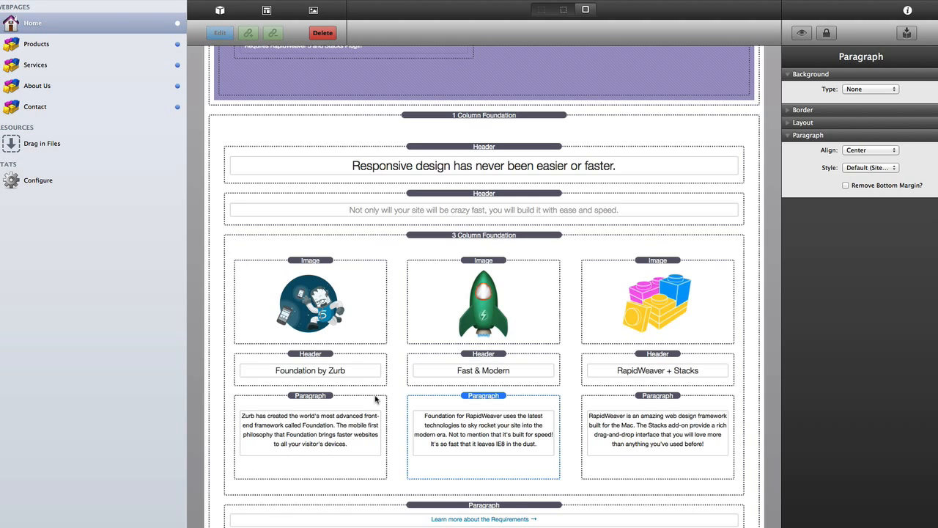
- Select the 3 Column Foundation row and switch to borderless view, hiding the stack outlines
{"action": "left_click", "coordinate": [475, 237]}
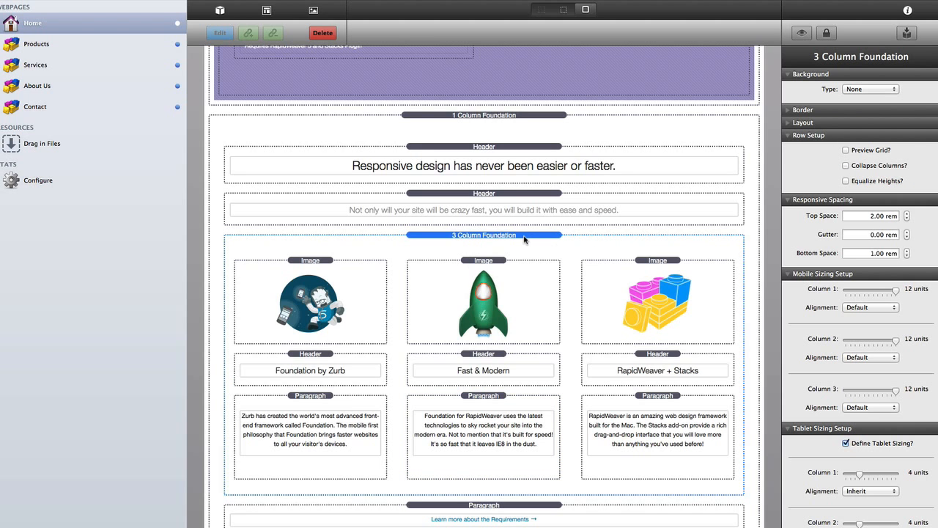
{"action": "key", "text": "super+l"}
{"action": "scroll", "coordinate": [523, 236], "scroll_direction": "up", "scroll_amount": 5}
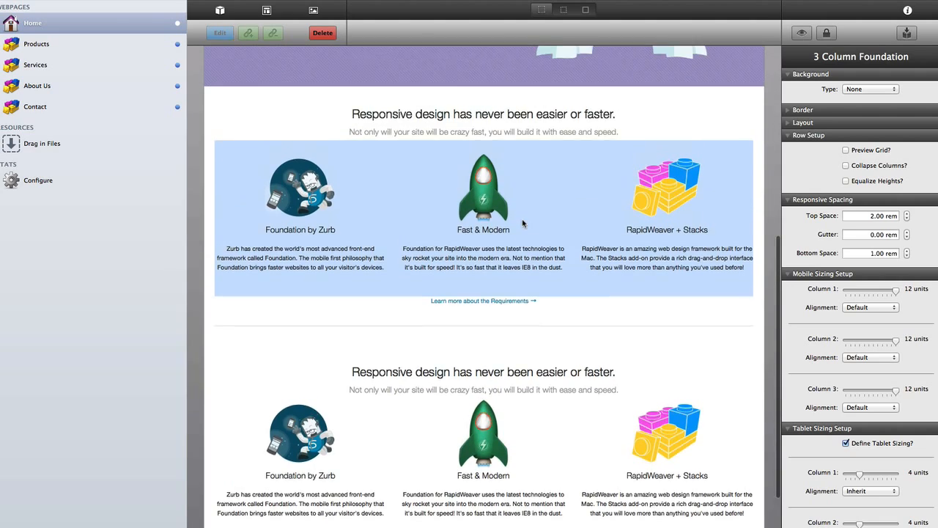
- Preview the whole homepage top to bottom, then return to the bordered Edit view
{"action": "left_click", "coordinate": [523, 223]}
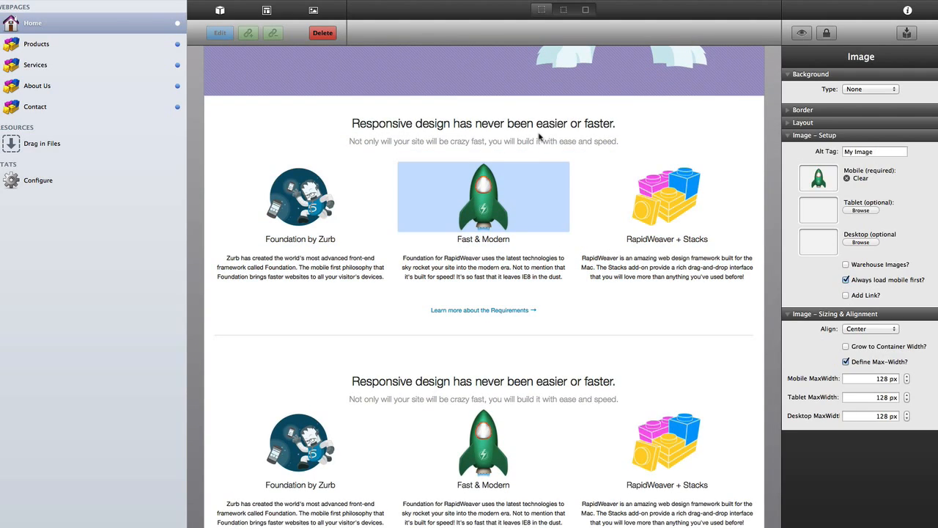
{"action": "scroll", "coordinate": [539, 222], "scroll_direction": "down", "scroll_amount": 1}
{"action": "key", "text": "super+r"}
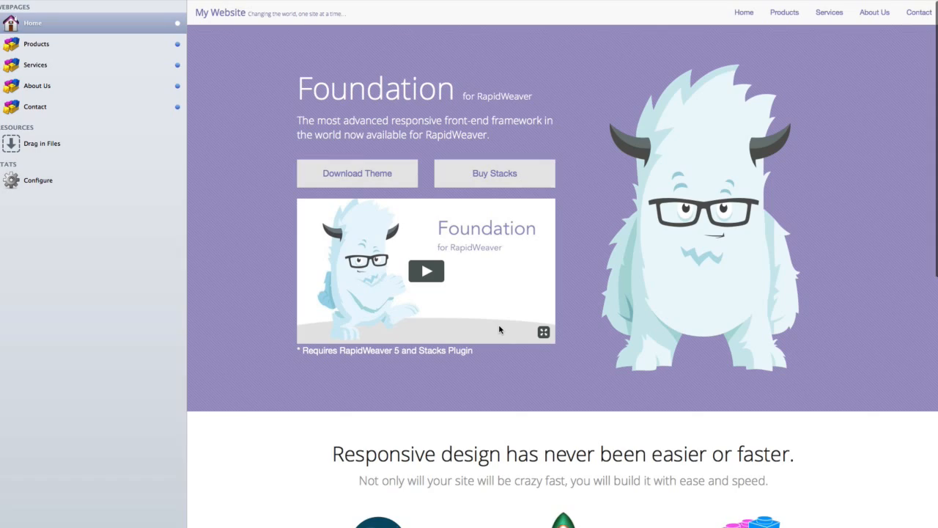
{"action": "scroll", "coordinate": [499, 329], "scroll_direction": "down", "scroll_amount": 10}
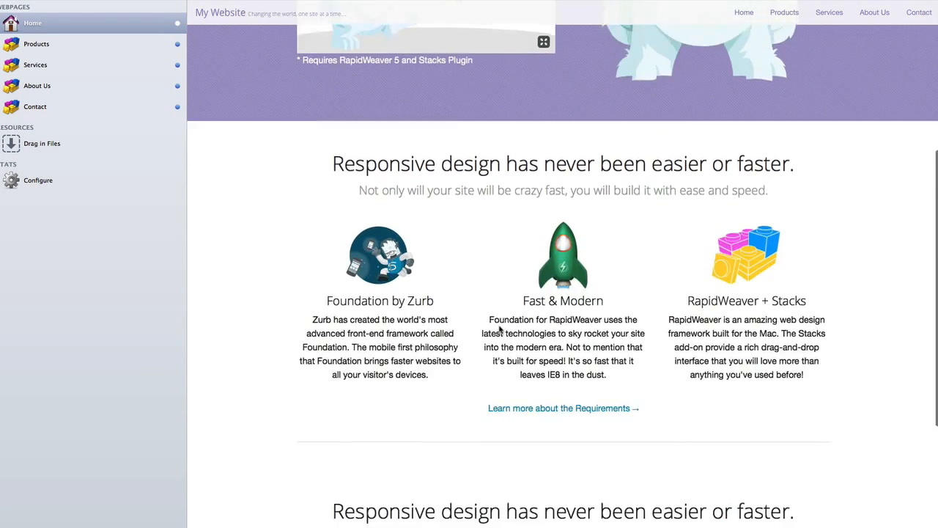
{"action": "scroll", "coordinate": [499, 330], "scroll_direction": "down", "scroll_amount": 4}
{"action": "scroll", "coordinate": [499, 330], "scroll_direction": "up", "scroll_amount": 8}
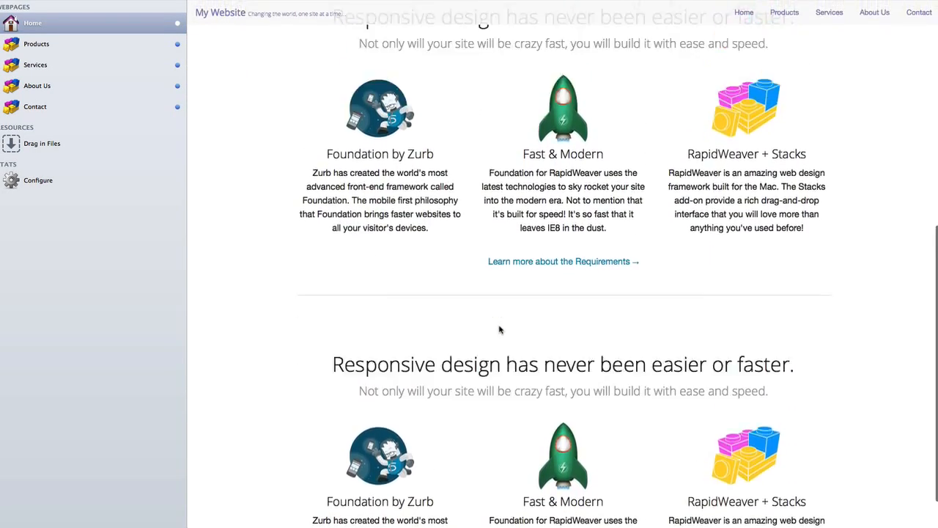
{"action": "scroll", "coordinate": [499, 330], "scroll_direction": "up", "scroll_amount": 4}
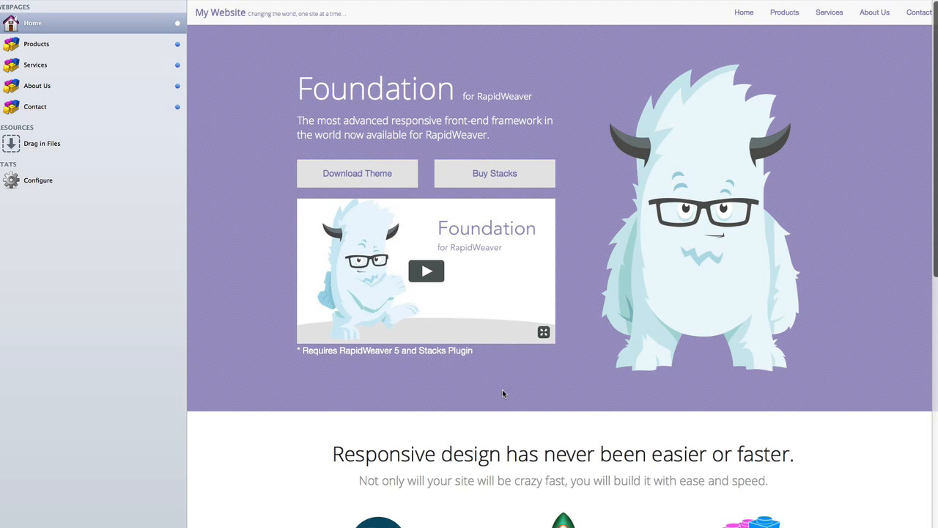
{"action": "scroll", "coordinate": [503, 392], "scroll_direction": "down", "scroll_amount": 1}
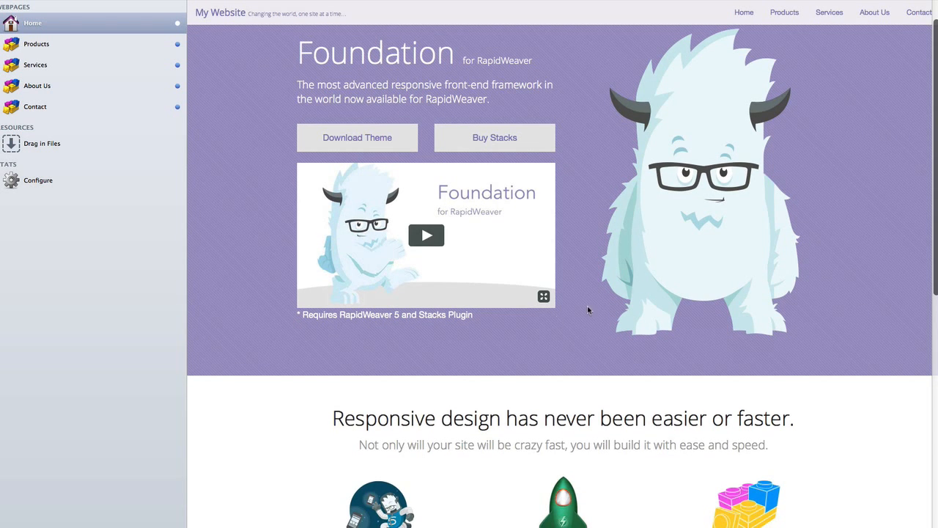
{"action": "scroll", "coordinate": [587, 306], "scroll_direction": "up", "scroll_amount": 1}
{"action": "scroll", "coordinate": [525, 325], "scroll_direction": "down", "scroll_amount": 4}
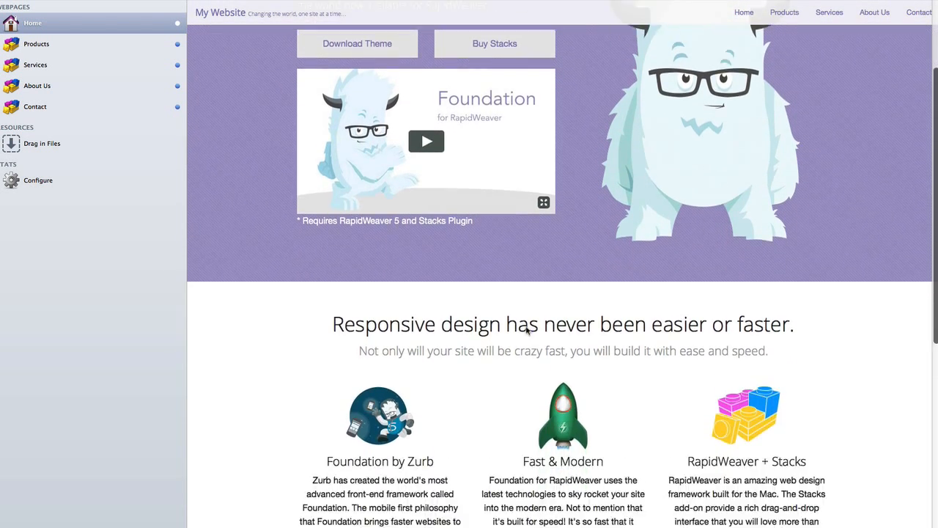
{"action": "scroll", "coordinate": [525, 326], "scroll_direction": "down", "scroll_amount": 3}
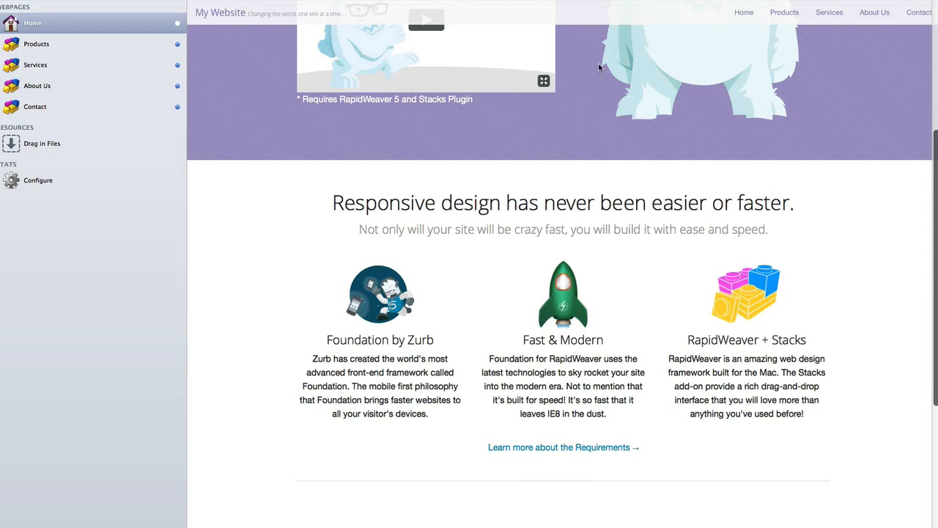
{"action": "scroll", "coordinate": [582, 168], "scroll_direction": "down", "scroll_amount": 3}
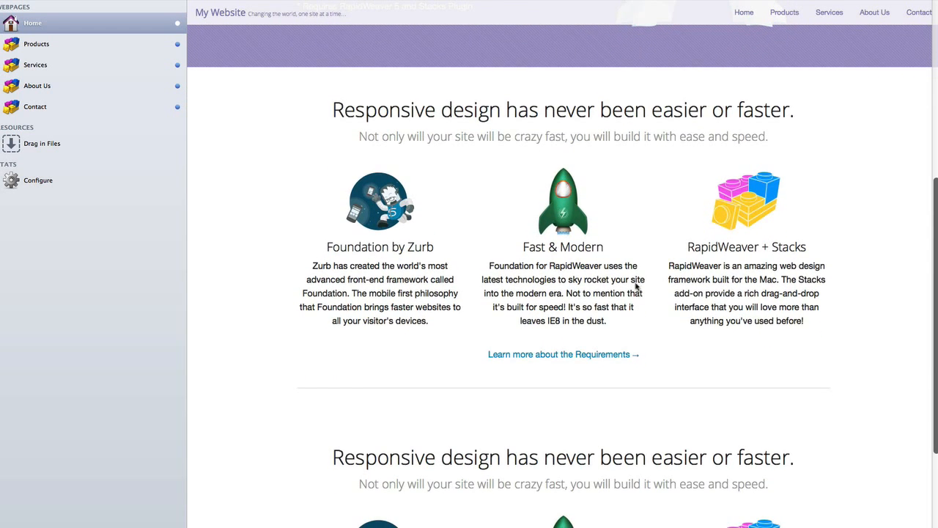
{"action": "scroll", "coordinate": [459, 373], "scroll_direction": "down", "scroll_amount": 2}
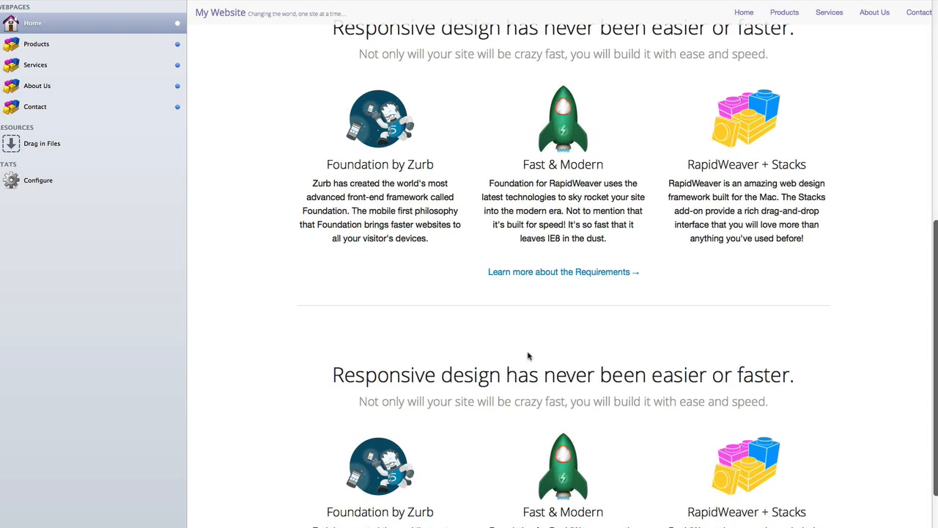
{"action": "scroll", "coordinate": [516, 384], "scroll_direction": "down", "scroll_amount": 1}
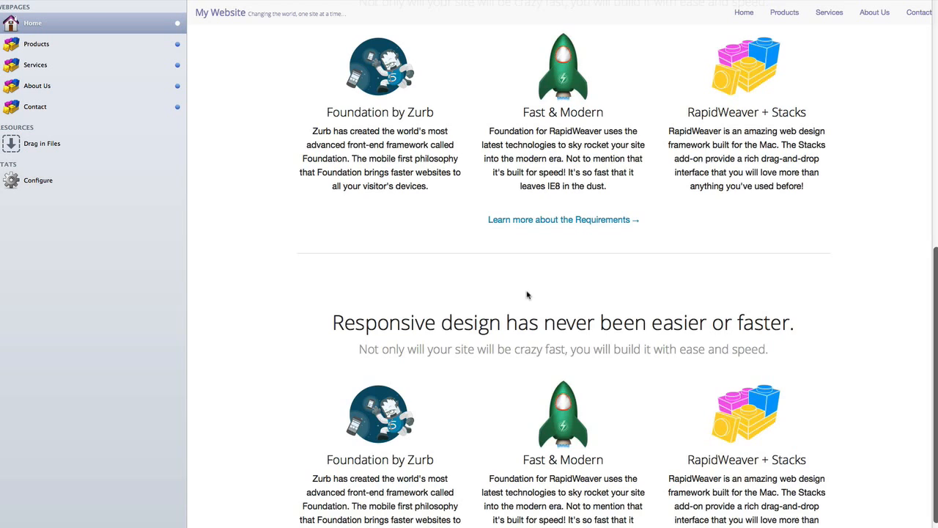
{"action": "scroll", "coordinate": [525, 296], "scroll_direction": "up", "scroll_amount": 5}
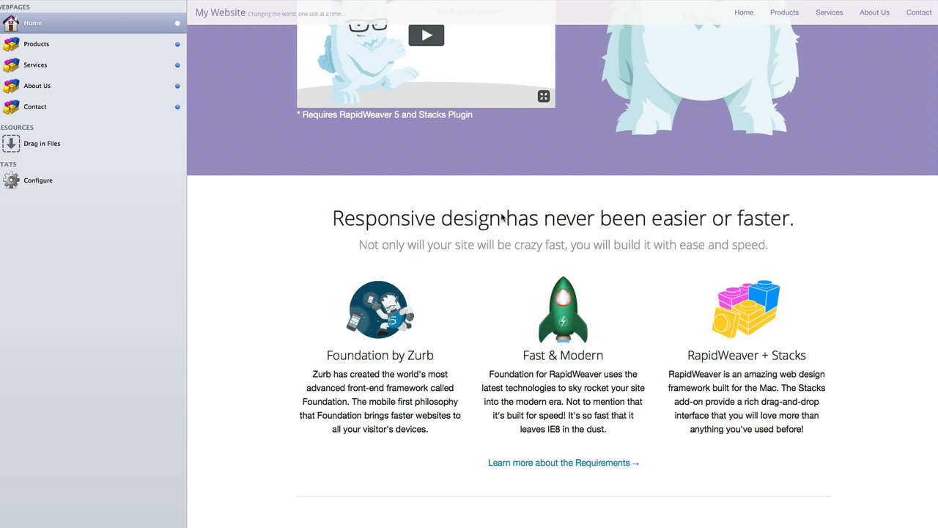
{"action": "scroll", "coordinate": [496, 398], "scroll_direction": "down", "scroll_amount": 3}
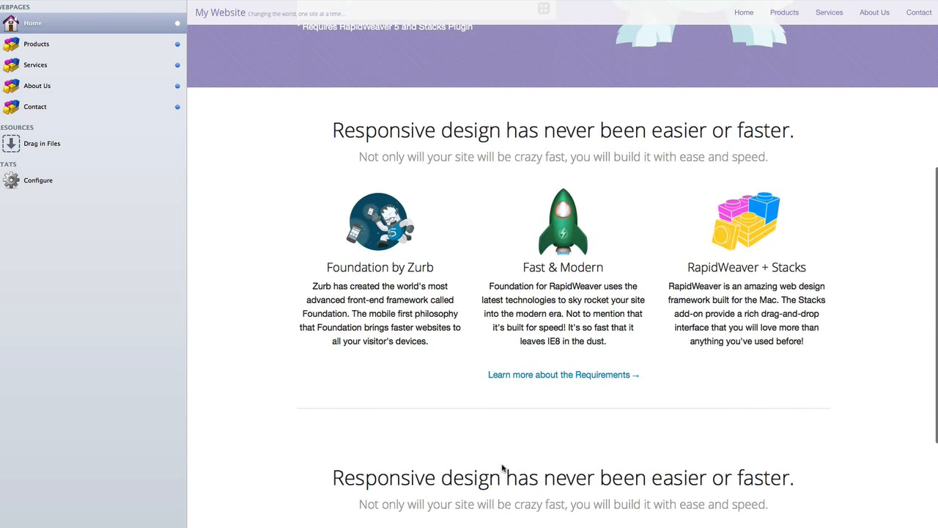
{"action": "scroll", "coordinate": [503, 477], "scroll_direction": "down", "scroll_amount": 6}
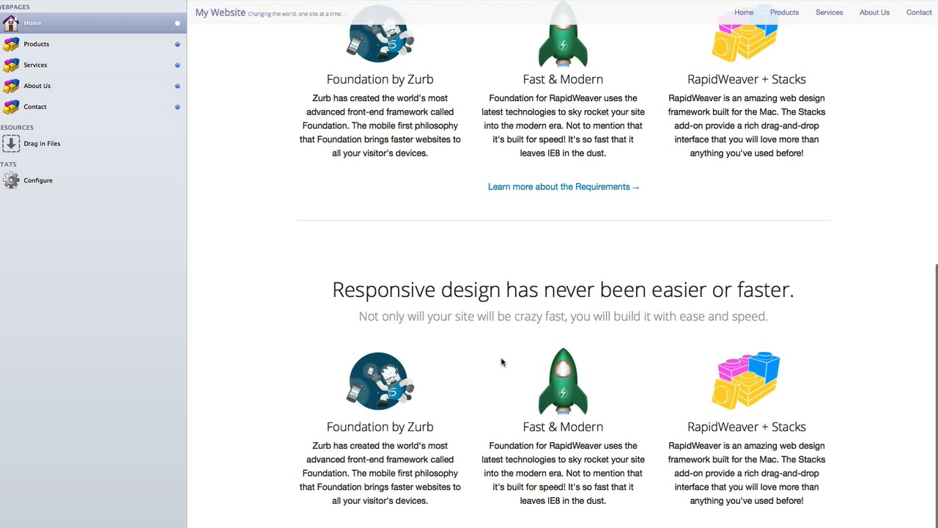
{"action": "key", "text": "super+r"}
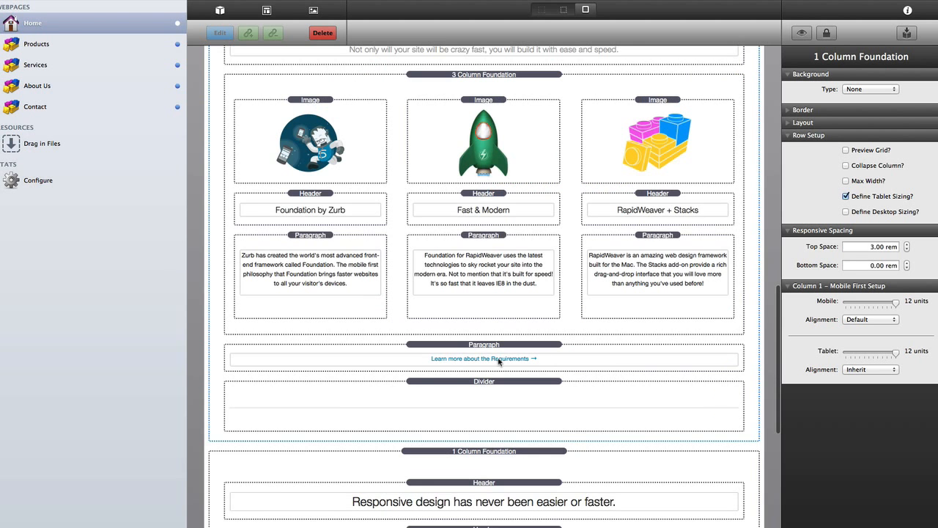
- Set the second 1 Column Foundation row's Top Space to 0 rem
{"action": "scroll", "coordinate": [485, 374], "scroll_direction": "down", "scroll_amount": 3}
{"action": "scroll", "coordinate": [484, 374], "scroll_direction": "down", "scroll_amount": 1}
{"action": "left_click", "coordinate": [477, 321]}
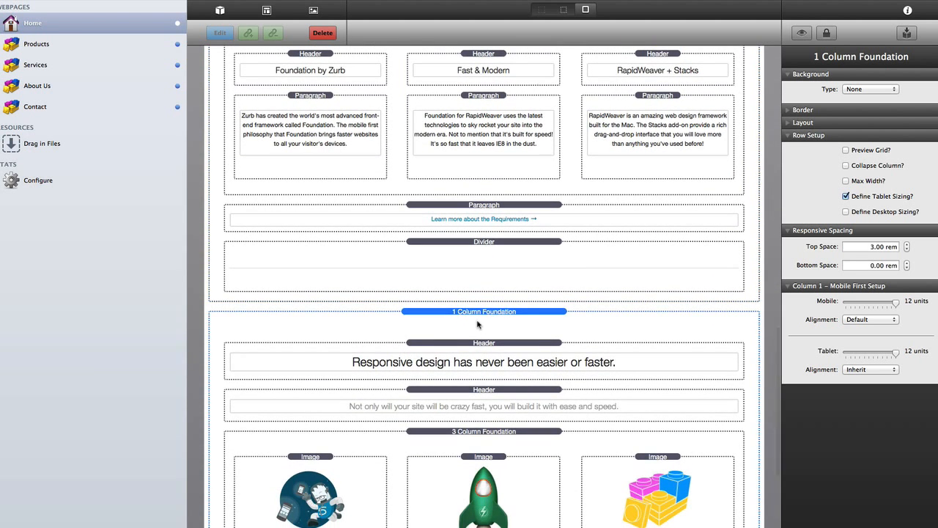
{"action": "triple_click", "coordinate": [873, 246]}
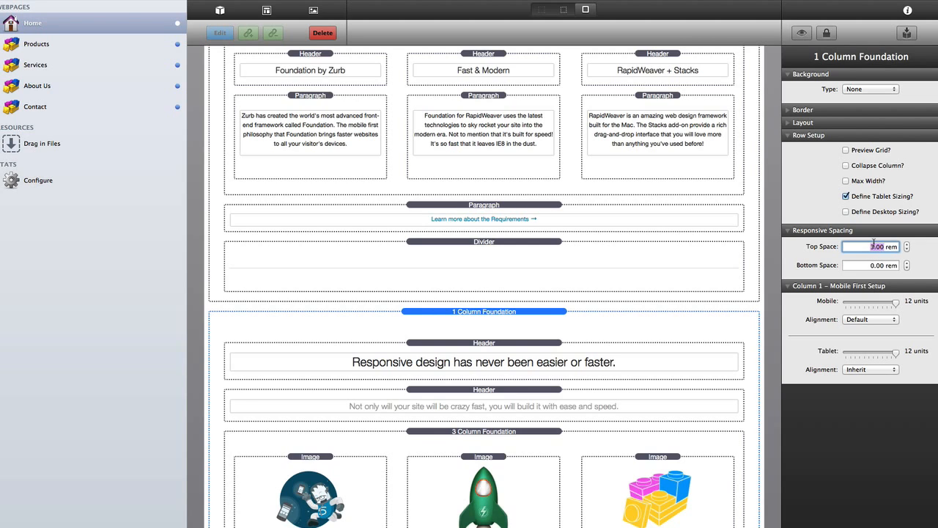
{"action": "type", "text": "0"}
{"action": "key", "text": "Tab"}
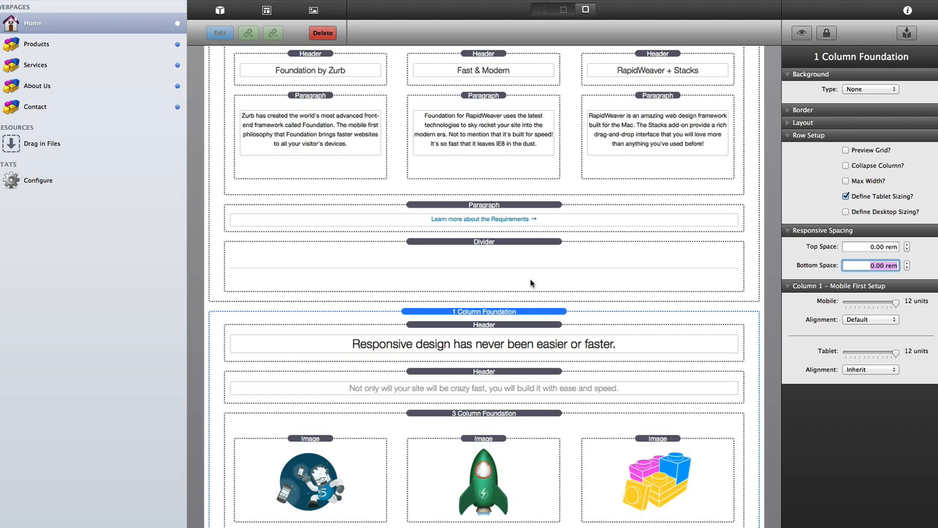
{"action": "scroll", "coordinate": [519, 314], "scroll_direction": "down", "scroll_amount": 5}
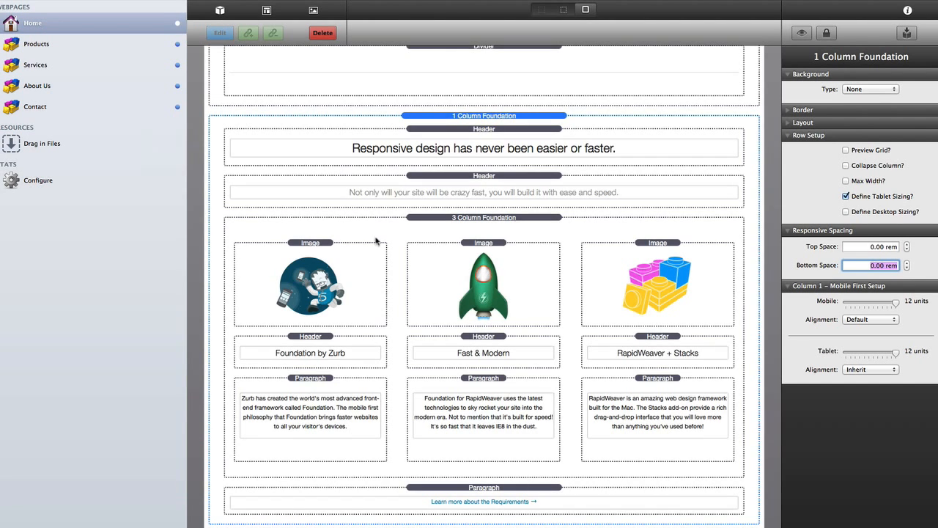
{"action": "scroll", "coordinate": [404, 299], "scroll_direction": "down", "scroll_amount": 1}
- Drag the saved Foundation item from the Stack Elements library onto the bottom of the page
{"action": "left_click", "coordinate": [221, 11]}
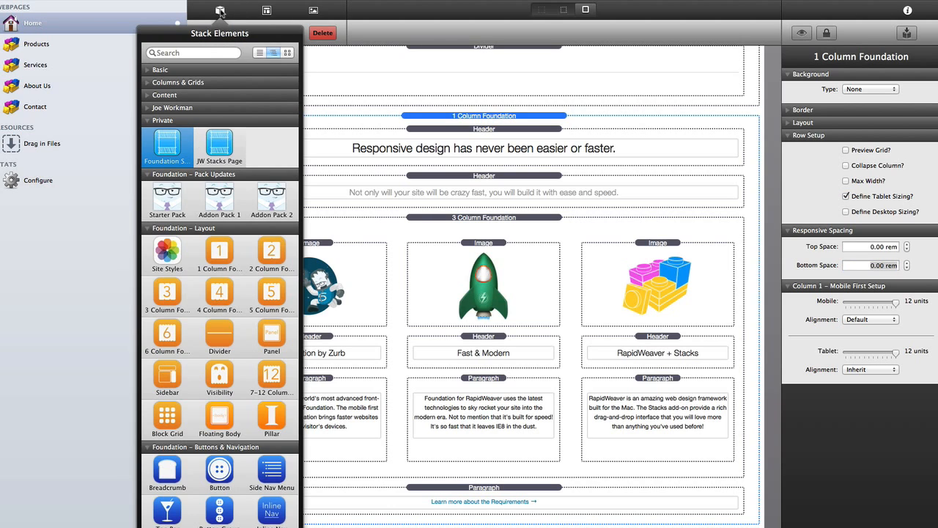
{"action": "left_click_drag", "start_coordinate": [181, 152], "coordinate": [480, 526]}
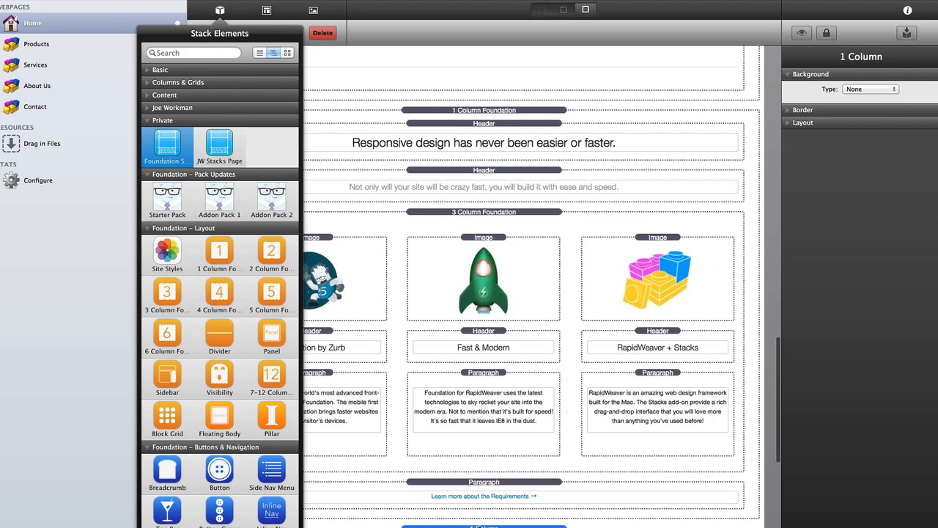
{"action": "scroll", "coordinate": [479, 526], "scroll_direction": "down", "scroll_amount": 1}
{"action": "scroll", "coordinate": [478, 511], "scroll_direction": "down", "scroll_amount": 10}
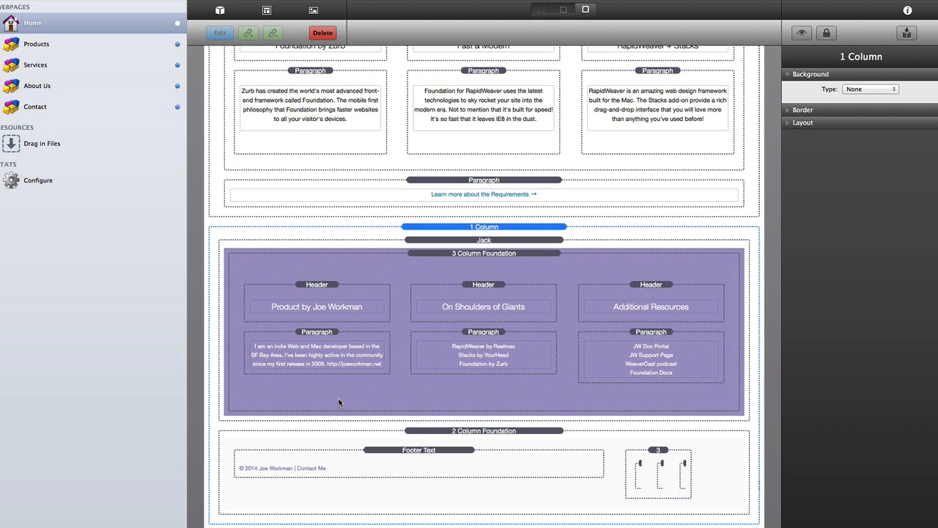
- Edit the text of the first and second paragraphs in the resources row
{"action": "double_click", "coordinate": [334, 357]}
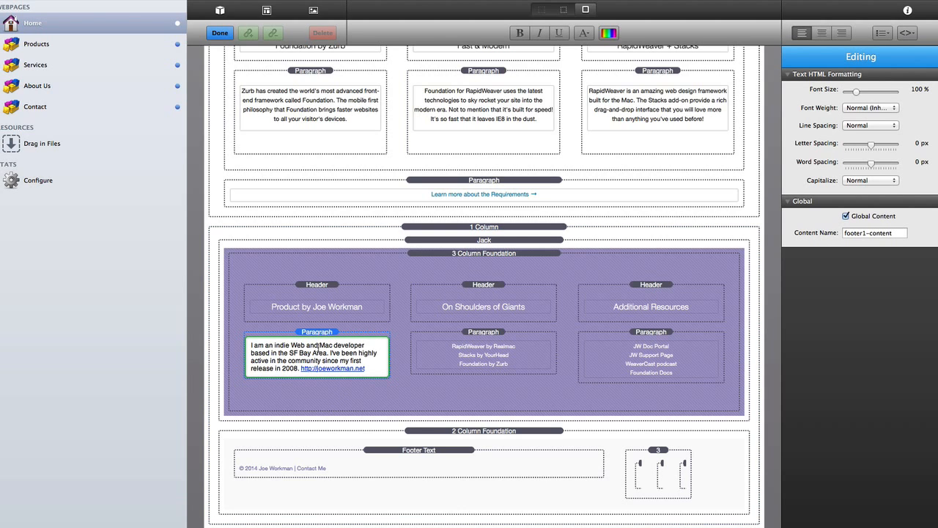
{"action": "key", "text": "super+a"}
{"action": "double_click", "coordinate": [466, 348]}
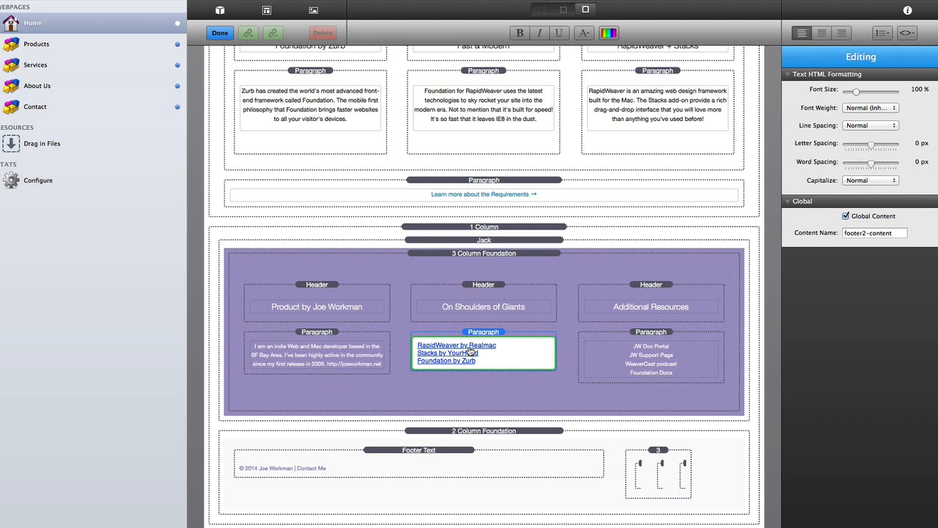
{"action": "double_click", "coordinate": [338, 350]}
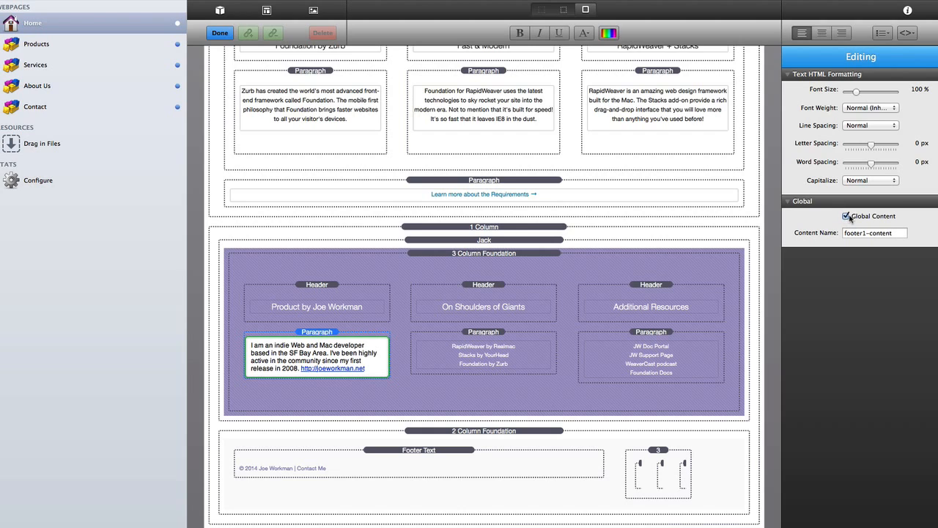
{"action": "left_click", "coordinate": [321, 334]}
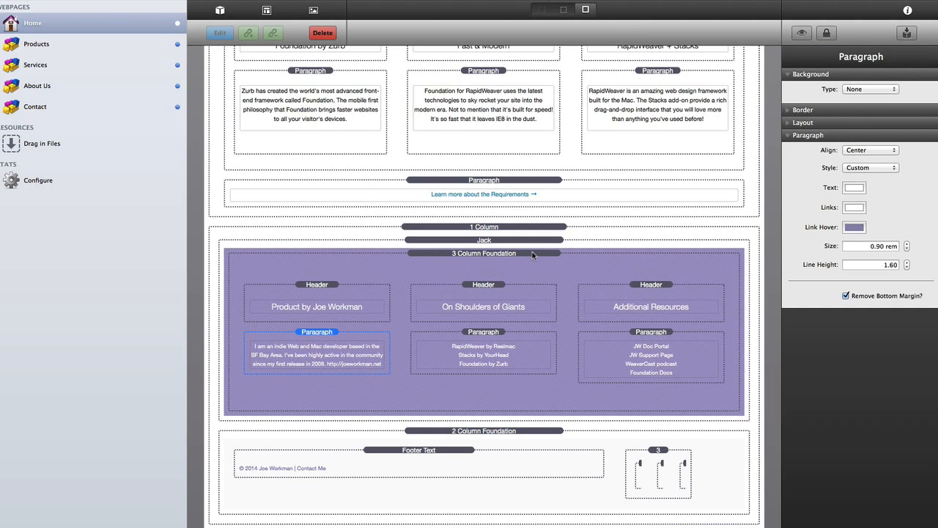
{"action": "double_click", "coordinate": [299, 350]}
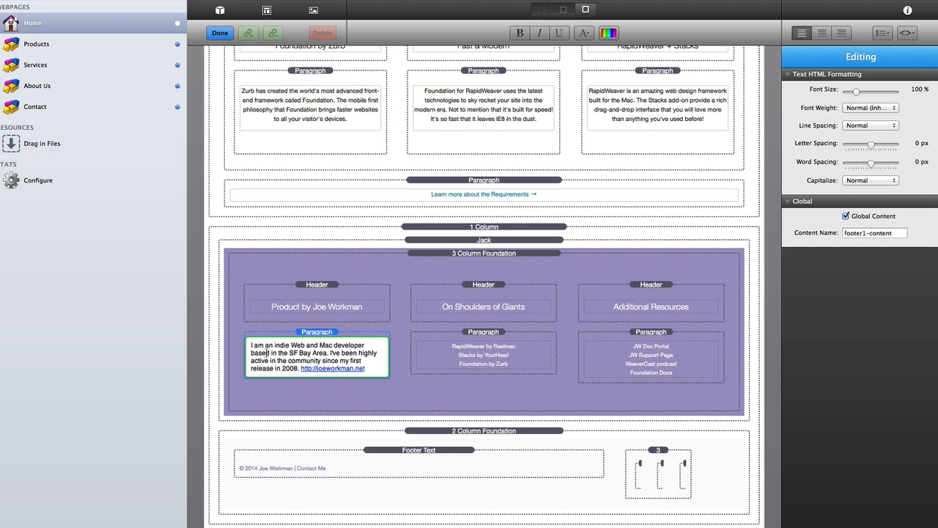
{"action": "left_click", "coordinate": [312, 334]}
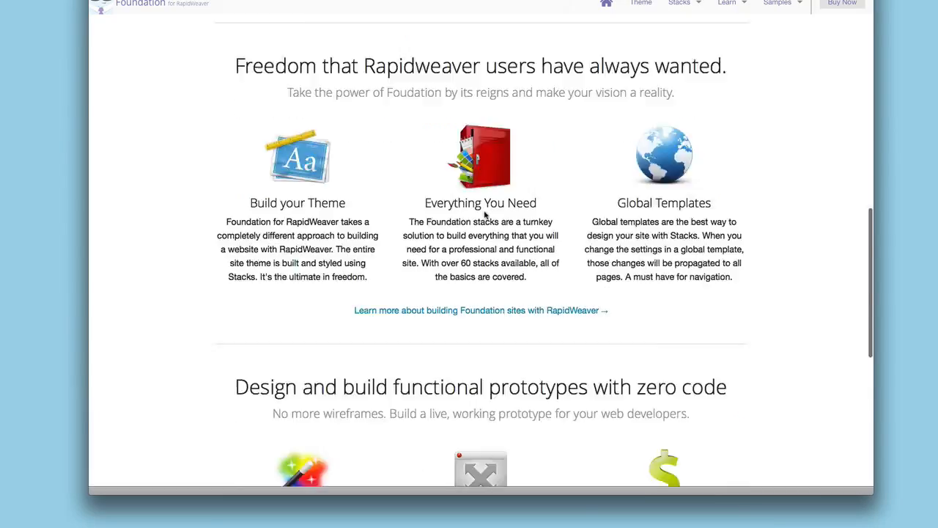
{"action": "scroll", "coordinate": [484, 213], "scroll_direction": "down", "scroll_amount": 10}
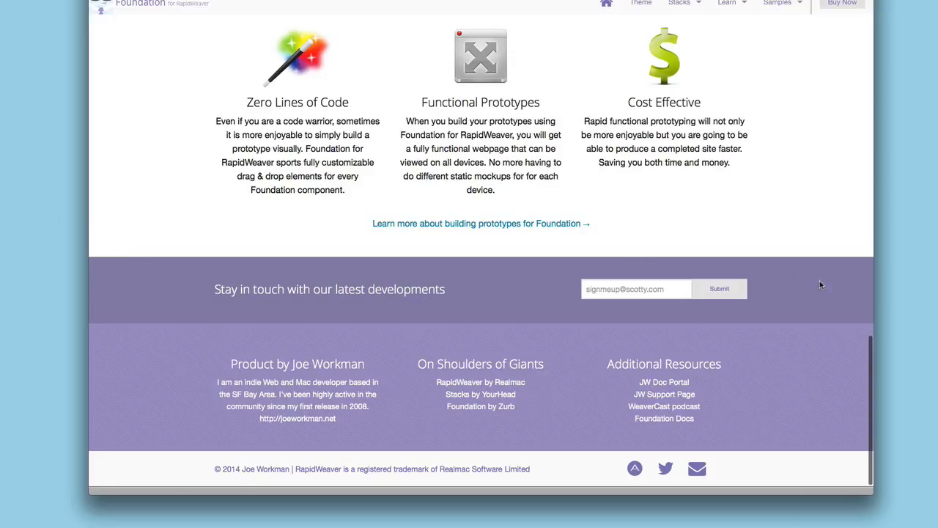
{"action": "left_click", "coordinate": [623, 288]}
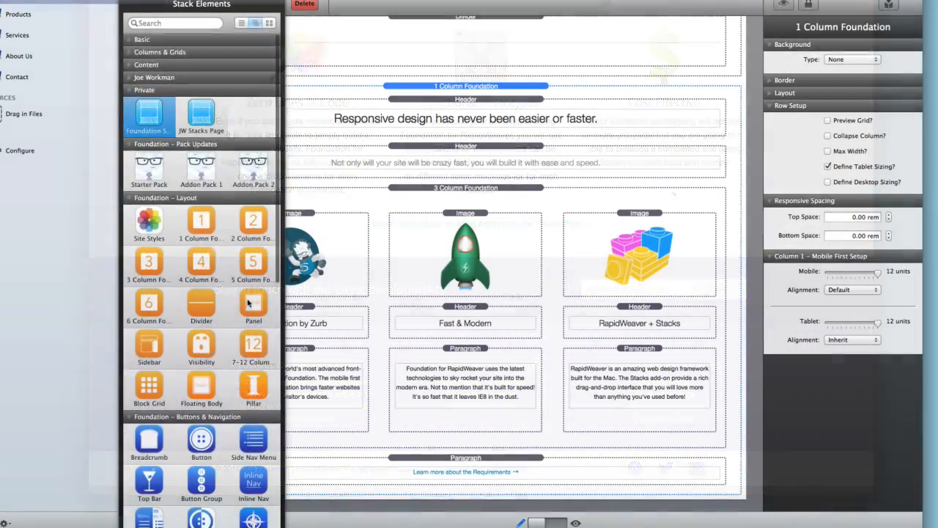
- Drag a 2 Column Foundation row onto the bottom of the page
{"action": "scroll", "coordinate": [254, 191], "scroll_direction": "down", "scroll_amount": 3}
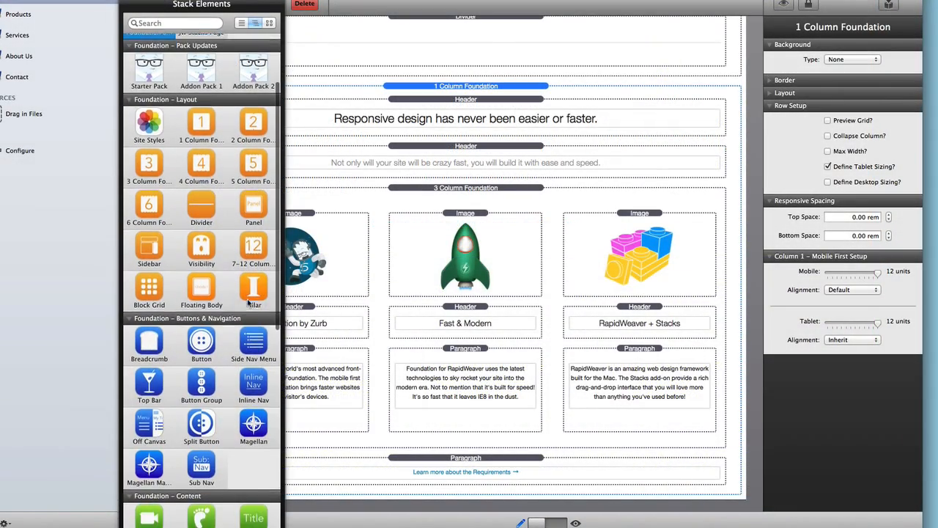
{"action": "left_click_drag", "start_coordinate": [253, 149], "coordinate": [496, 503]}
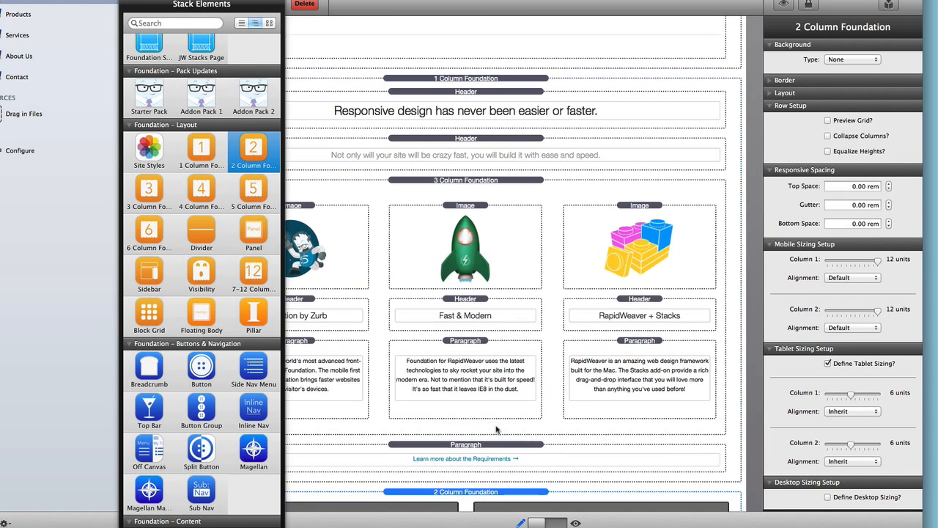
{"action": "key", "text": "super+w"}
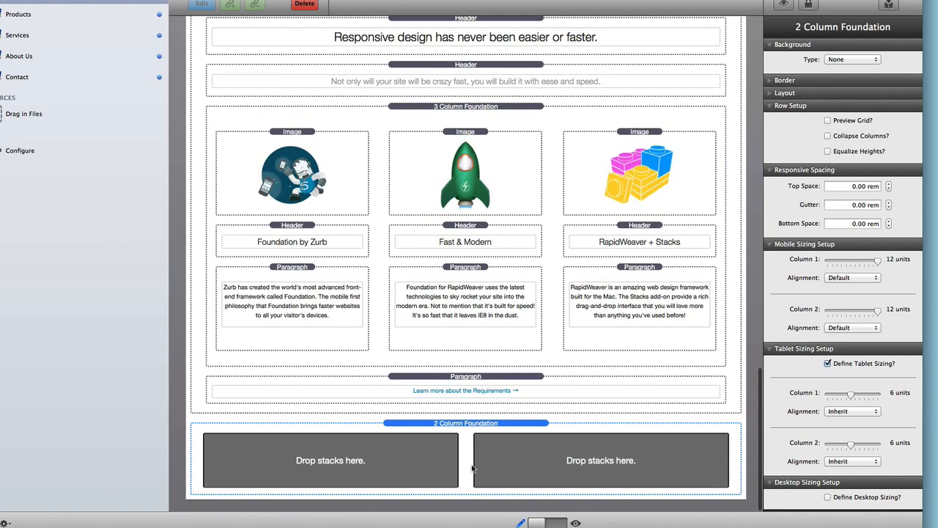
{"action": "left_click", "coordinate": [206, 3]}
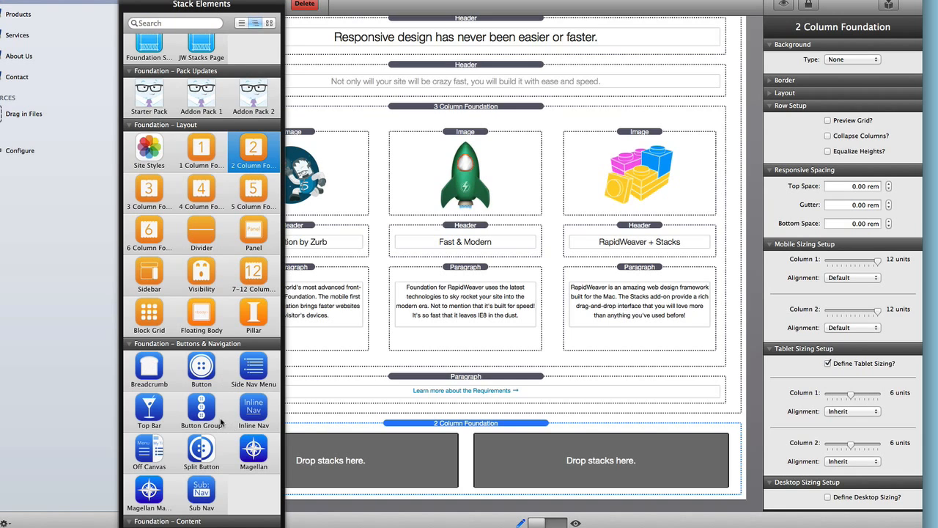
{"action": "scroll", "coordinate": [223, 424], "scroll_direction": "down", "scroll_amount": 5}
- Place a Header in the left column and a Form Base in the right column
{"action": "left_click_drag", "start_coordinate": [254, 425], "coordinate": [351, 458]}
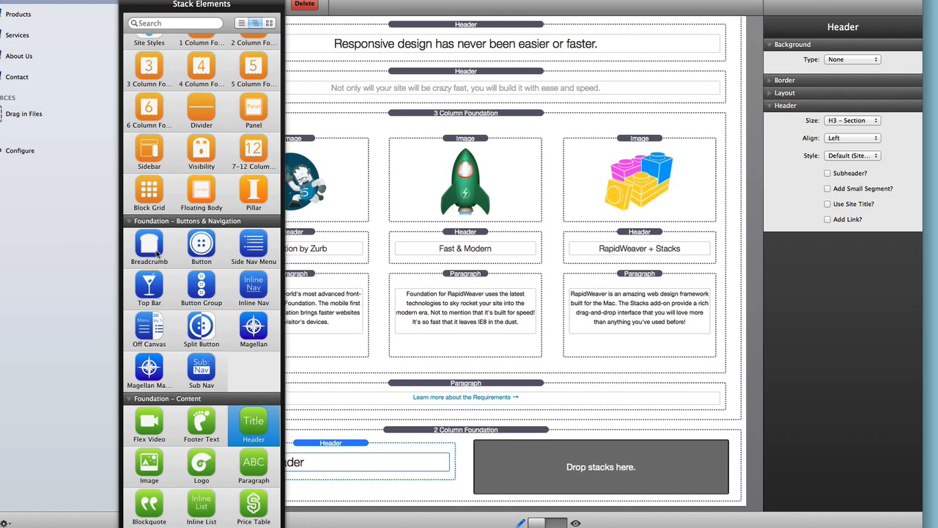
{"action": "scroll", "coordinate": [206, 387], "scroll_direction": "down", "scroll_amount": 5}
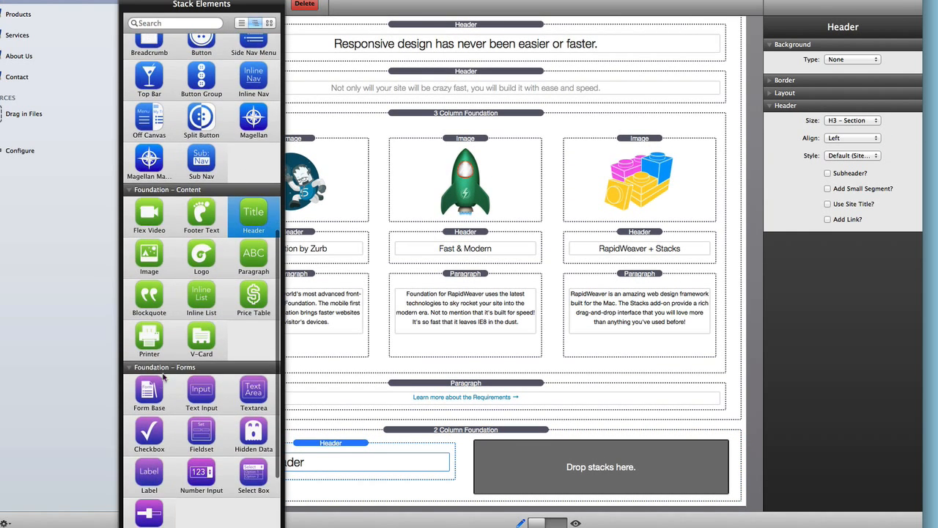
{"action": "left_click", "coordinate": [150, 389]}
{"action": "left_click_drag", "start_coordinate": [190, 390], "coordinate": [540, 484]}
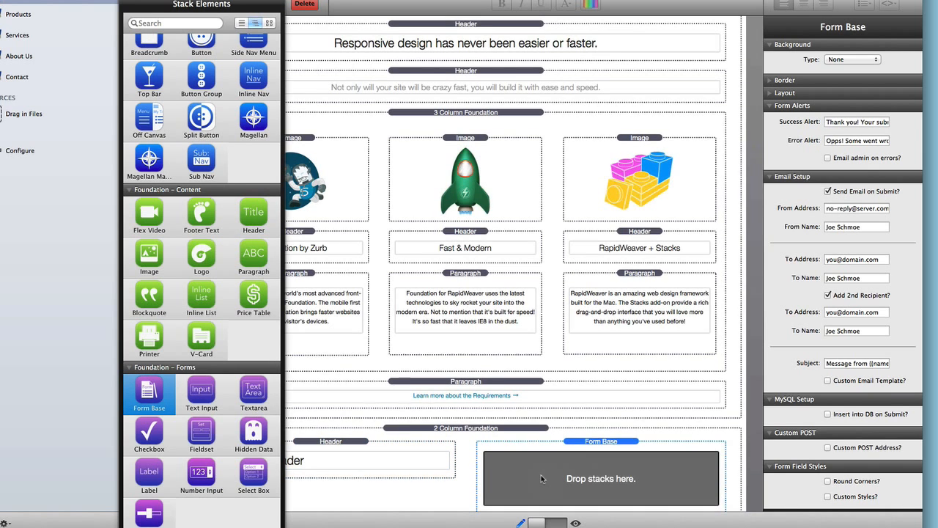
- Nest a 2 Column holding a Text Input and Button in the form, then add a 3 Column Foundation below
{"action": "scroll", "coordinate": [217, 167], "scroll_direction": "up", "scroll_amount": 6}
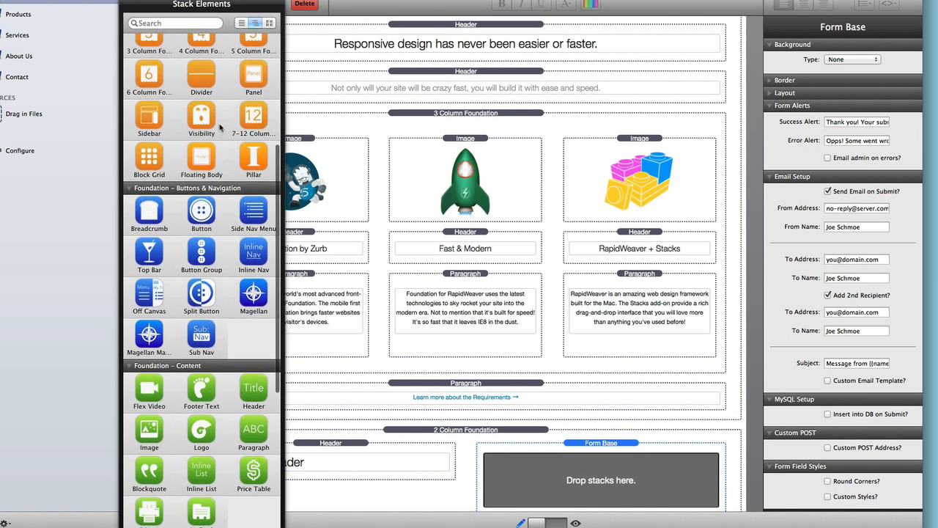
{"action": "left_click_drag", "start_coordinate": [254, 45], "coordinate": [512, 473]}
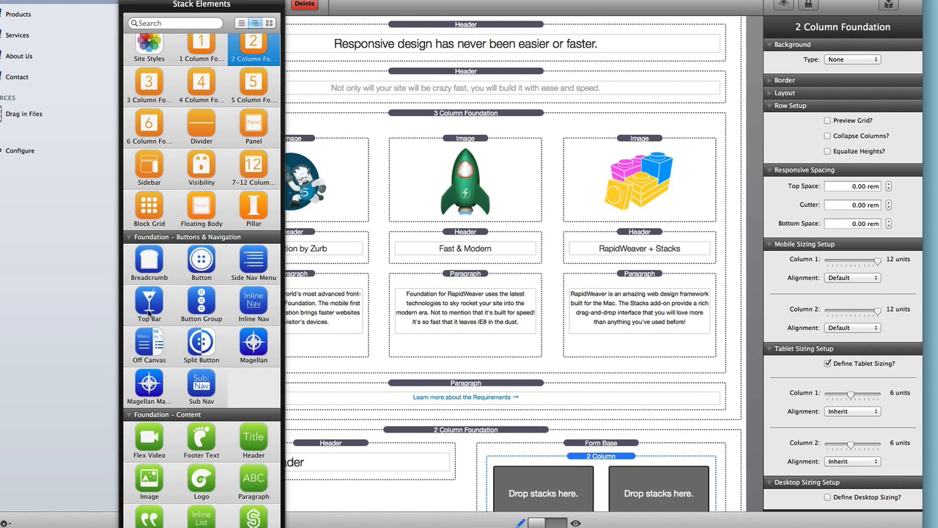
{"action": "scroll", "coordinate": [169, 261], "scroll_direction": "down", "scroll_amount": 1}
{"action": "scroll", "coordinate": [168, 261], "scroll_direction": "down", "scroll_amount": 10}
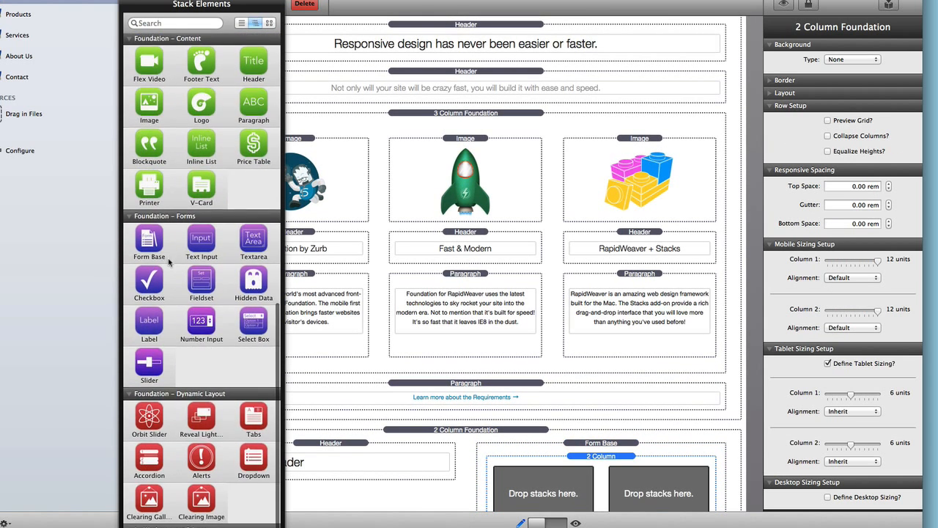
{"action": "left_click_drag", "start_coordinate": [202, 244], "coordinate": [539, 489]}
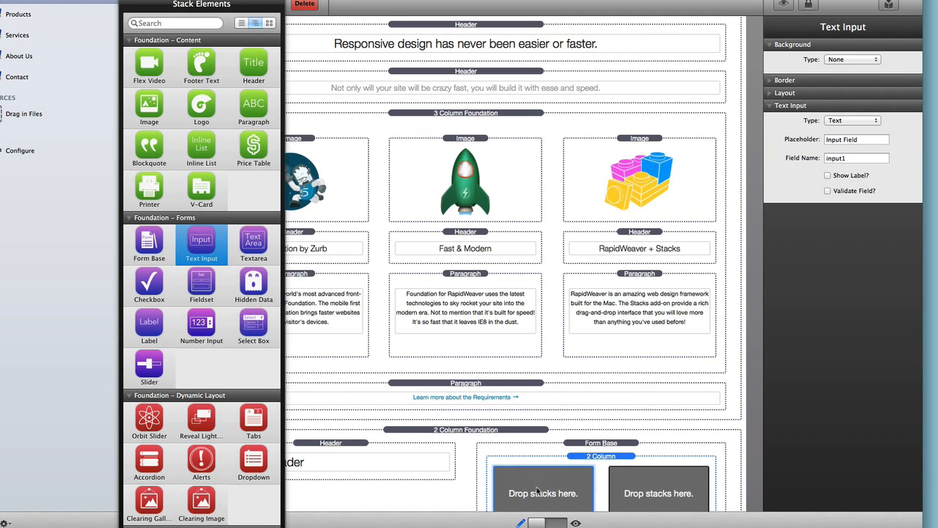
{"action": "scroll", "coordinate": [184, 293], "scroll_direction": "up", "scroll_amount": 5}
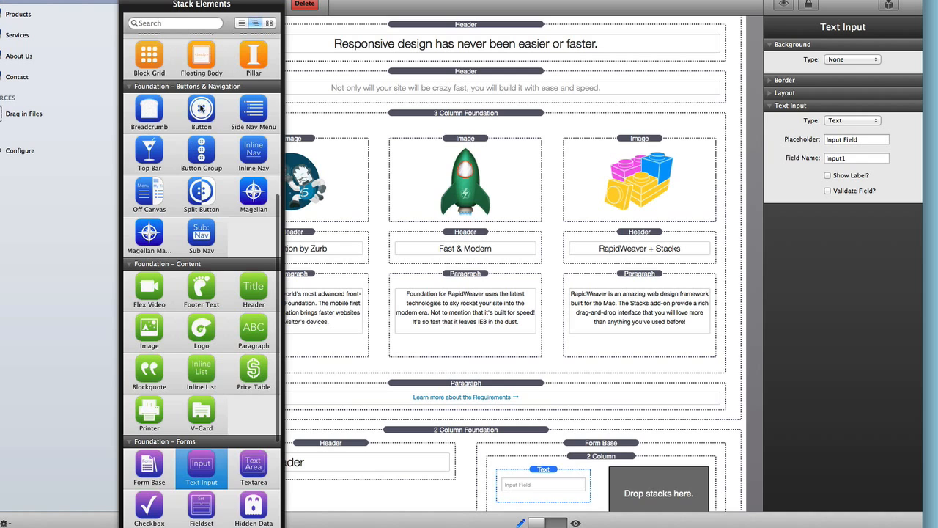
{"action": "left_click_drag", "start_coordinate": [201, 108], "coordinate": [621, 469]}
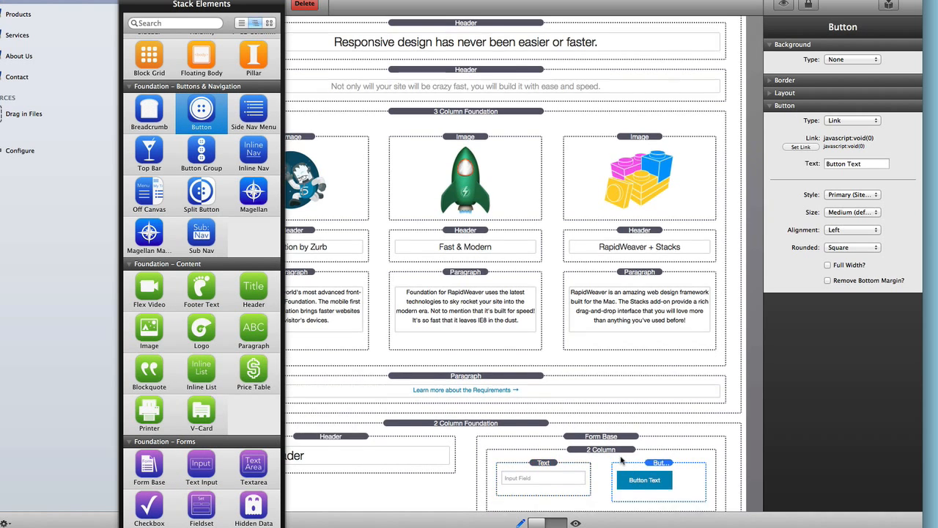
{"action": "scroll", "coordinate": [622, 461], "scroll_direction": "down", "scroll_amount": 3}
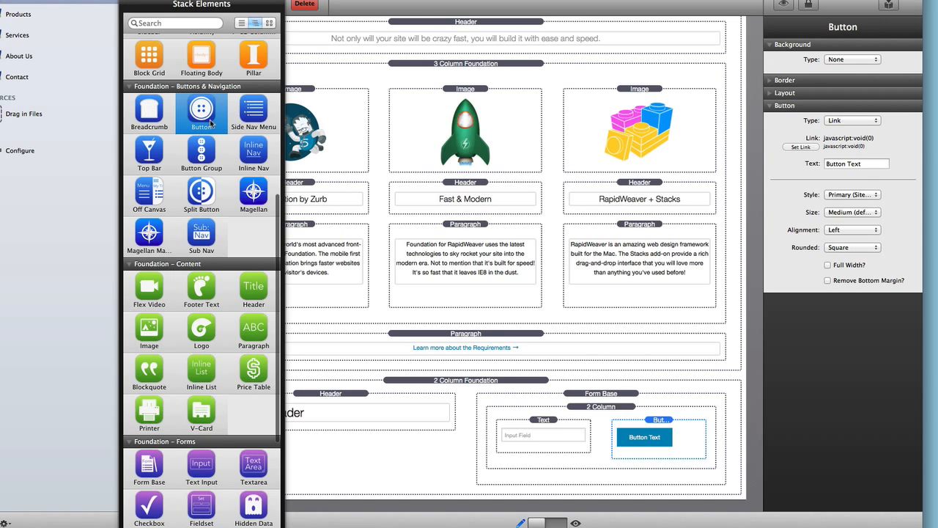
{"action": "scroll", "coordinate": [194, 110], "scroll_direction": "up", "scroll_amount": 5}
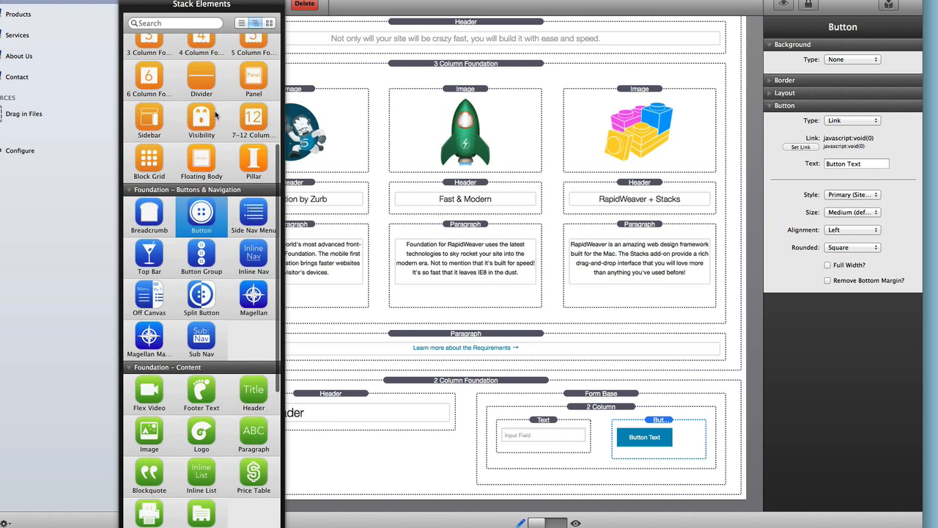
{"action": "left_click_drag", "start_coordinate": [149, 114], "coordinate": [525, 500]}
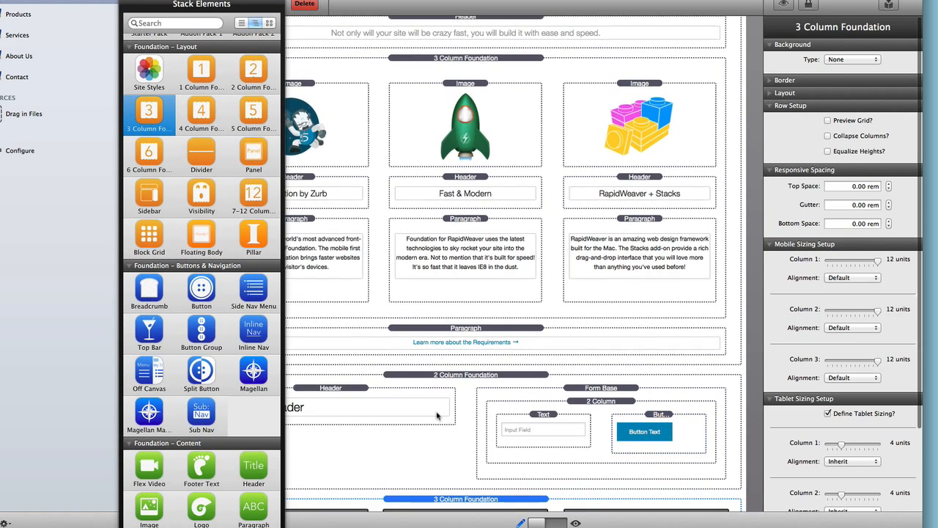
- Give each of the three columns a Header and a placeholder Paragraph, then select the row
{"action": "left_click_drag", "start_coordinate": [254, 465], "coordinate": [629, 473]}
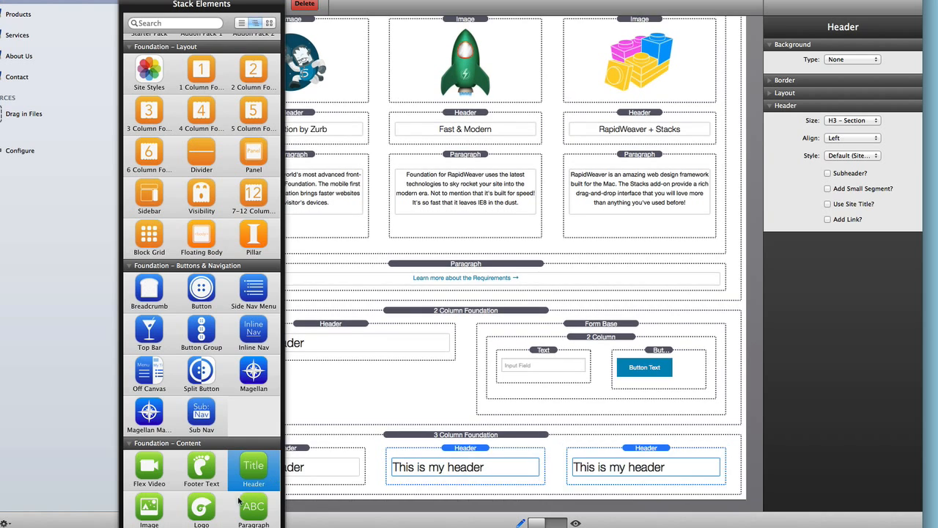
{"action": "left_click_drag", "start_coordinate": [254, 506], "coordinate": [418, 473]}
{"action": "left_click_drag", "start_coordinate": [245, 507], "coordinate": [596, 482]}
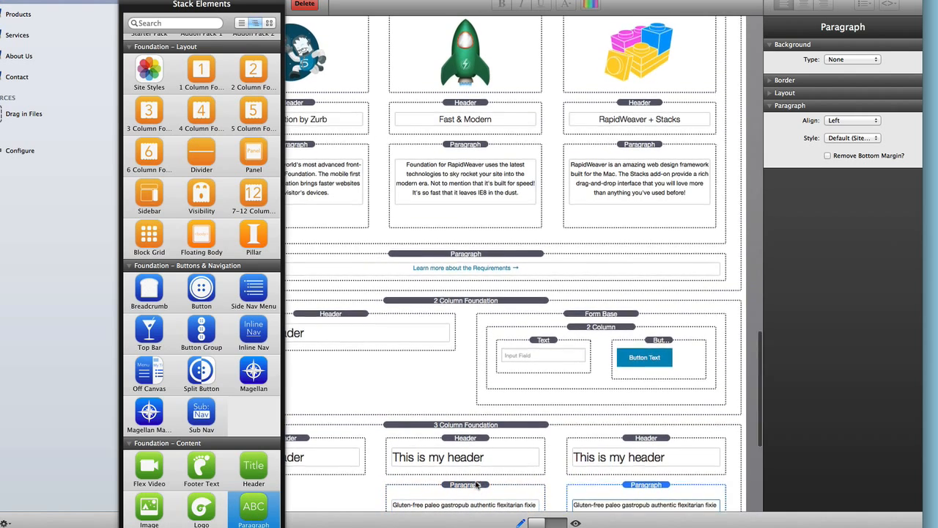
{"action": "scroll", "coordinate": [443, 417], "scroll_direction": "down", "scroll_amount": 5}
{"action": "left_click_drag", "start_coordinate": [443, 414], "coordinate": [290, 212]}
{"action": "scroll", "coordinate": [436, 155], "scroll_direction": "up", "scroll_amount": 3}
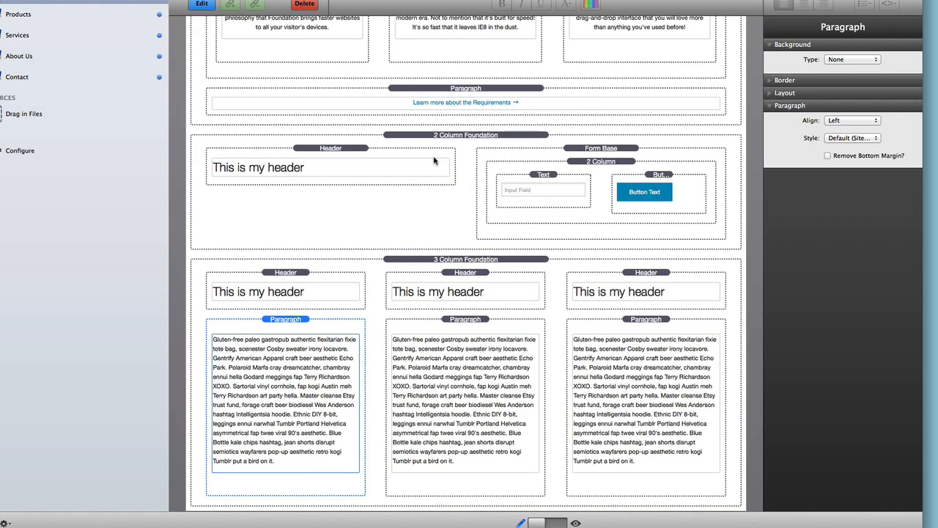
{"action": "left_click", "coordinate": [441, 259]}
{"action": "scroll", "coordinate": [440, 262], "scroll_direction": "down", "scroll_amount": 1}
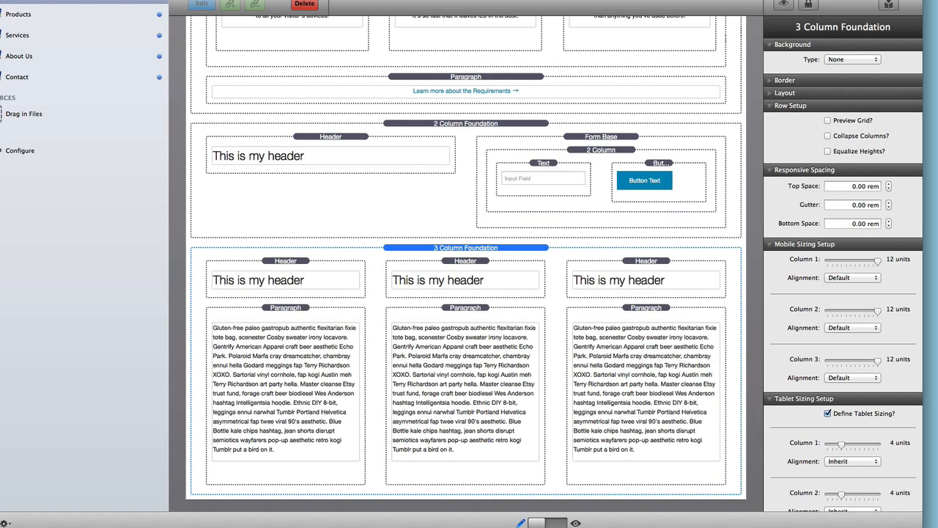
{"action": "left_click", "coordinate": [888, 4]}
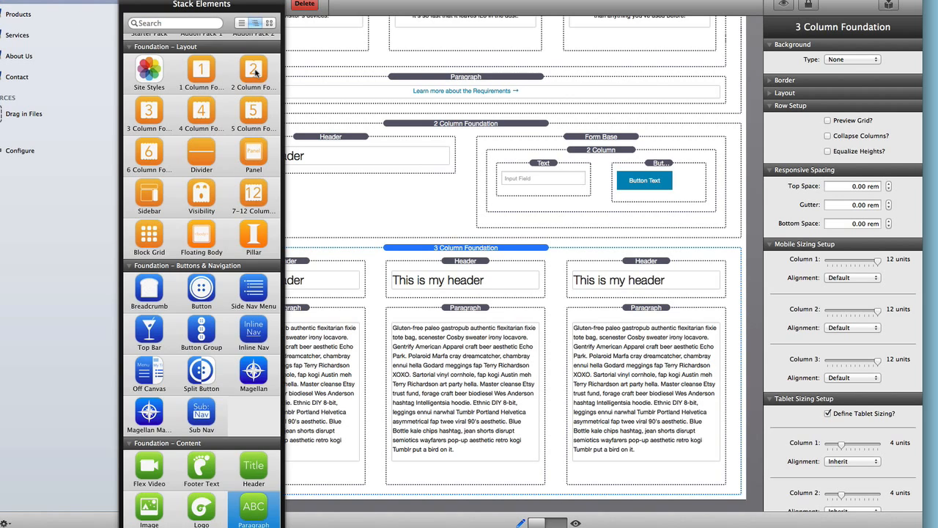
- Add a two-column footer row with text on the left, removing an empty nested 3 Column layout
{"action": "left_click_drag", "start_coordinate": [255, 71], "coordinate": [442, 497]}
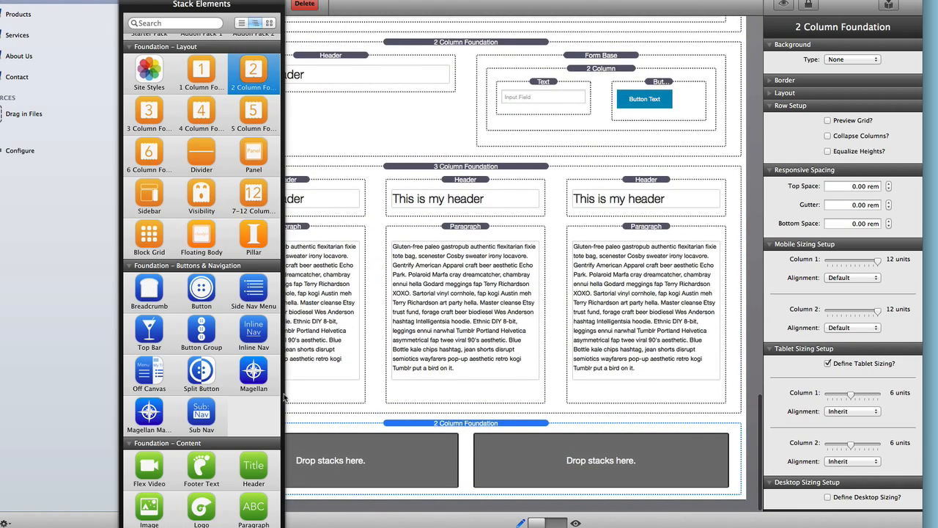
{"action": "scroll", "coordinate": [198, 391], "scroll_direction": "down", "scroll_amount": 3}
{"action": "left_click_drag", "start_coordinate": [201, 418], "coordinate": [361, 462]}
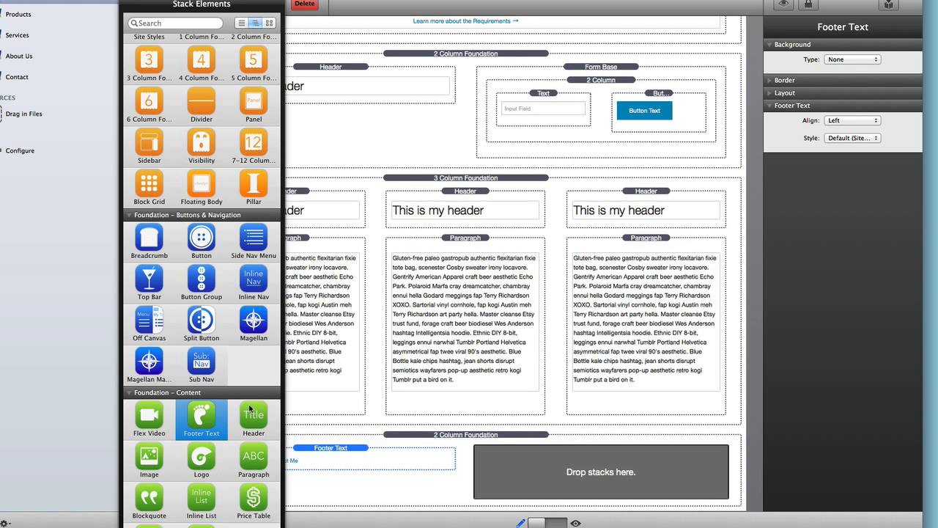
{"action": "scroll", "coordinate": [249, 408], "scroll_direction": "up", "scroll_amount": 3}
{"action": "left_click_drag", "start_coordinate": [148, 103], "coordinate": [578, 476]}
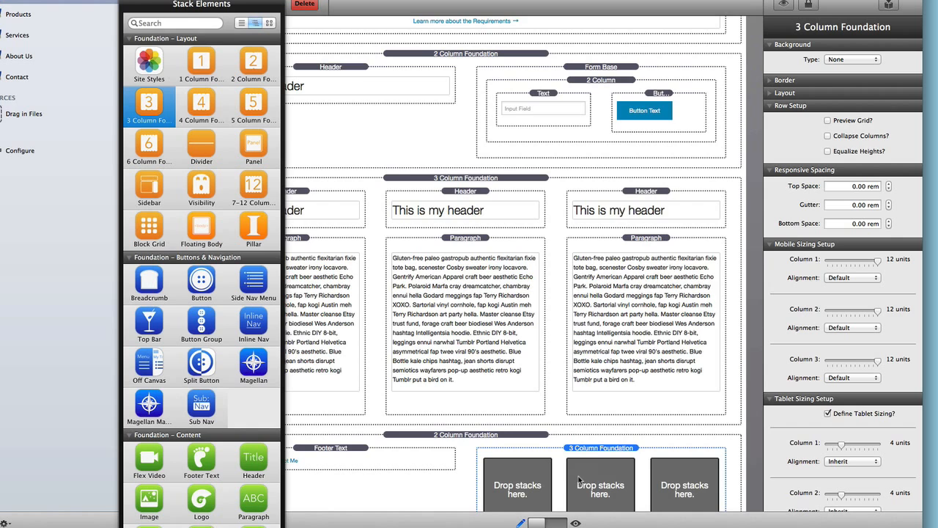
{"action": "key", "text": "Escape"}
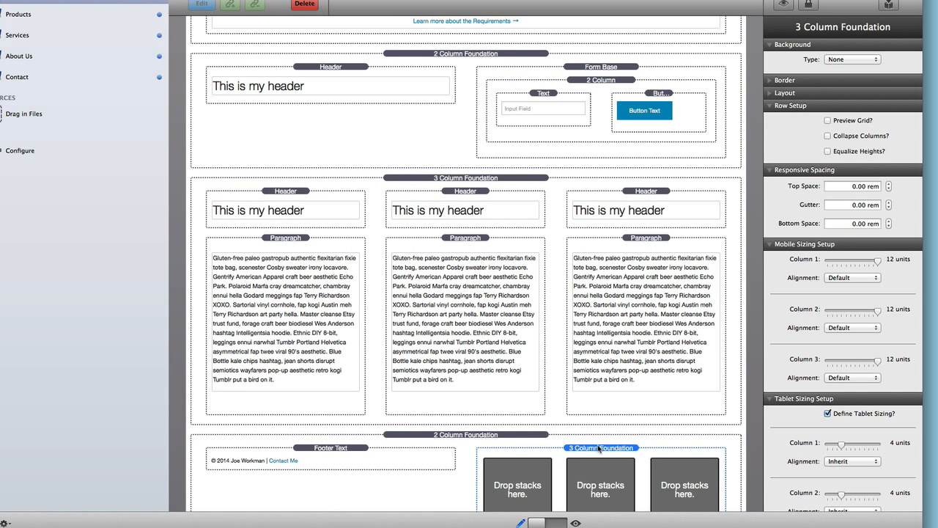
{"action": "key", "text": "Delete"}
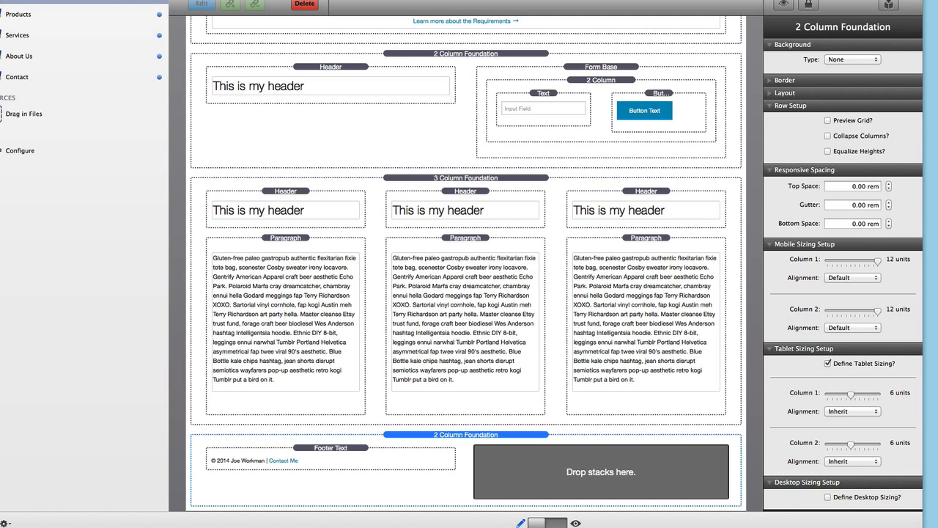
- Paste the prepared social icons into the footer's right column and check the Twitter and envelope links
{"action": "key", "text": "super+v"}
{"action": "left_click", "coordinate": [623, 481]}
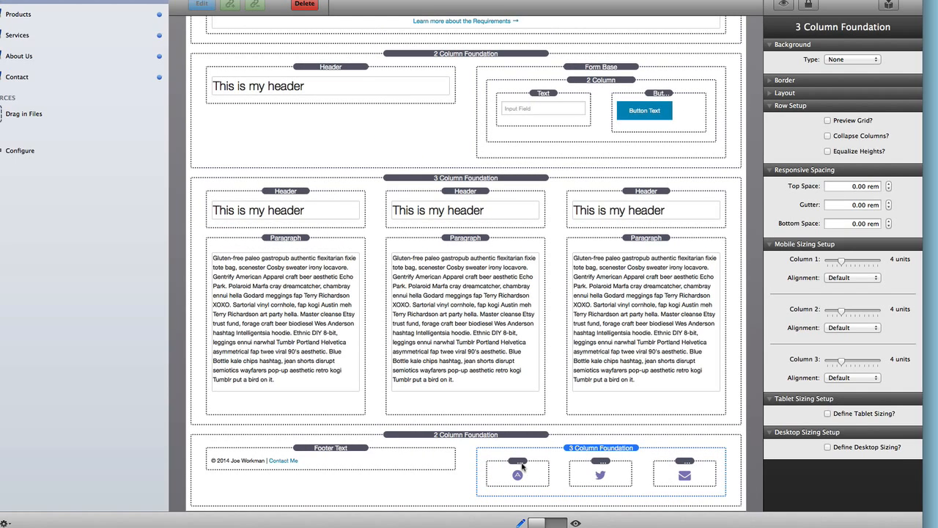
{"action": "left_click", "coordinate": [600, 473]}
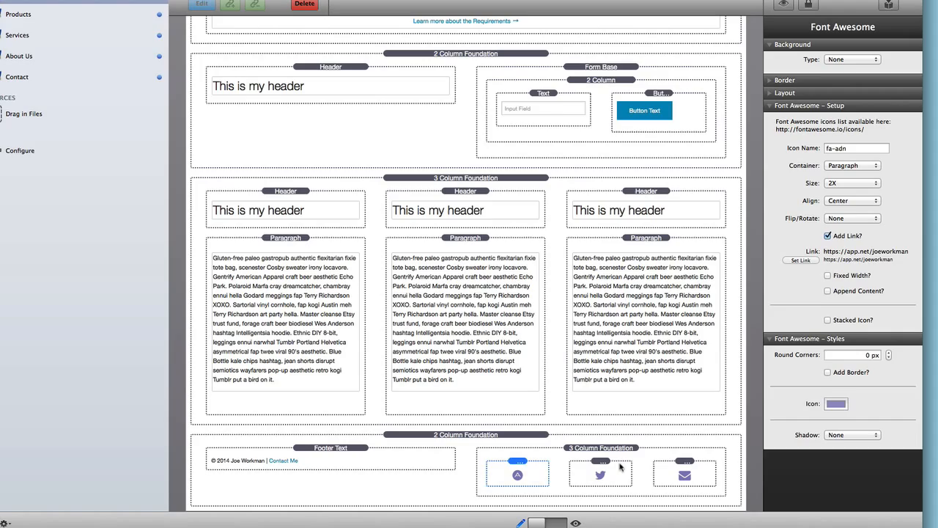
{"action": "left_click", "coordinate": [683, 465]}
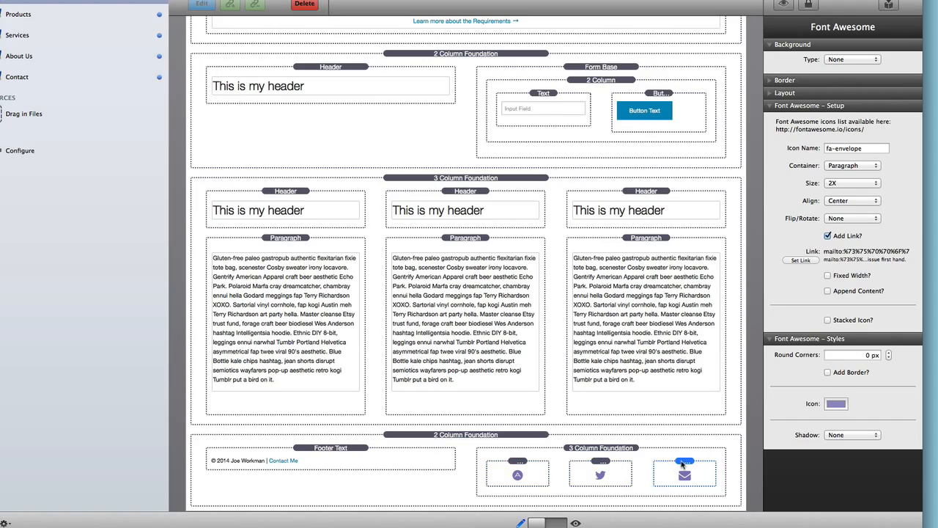
{"action": "scroll", "coordinate": [425, 242], "scroll_direction": "up", "scroll_amount": 4}
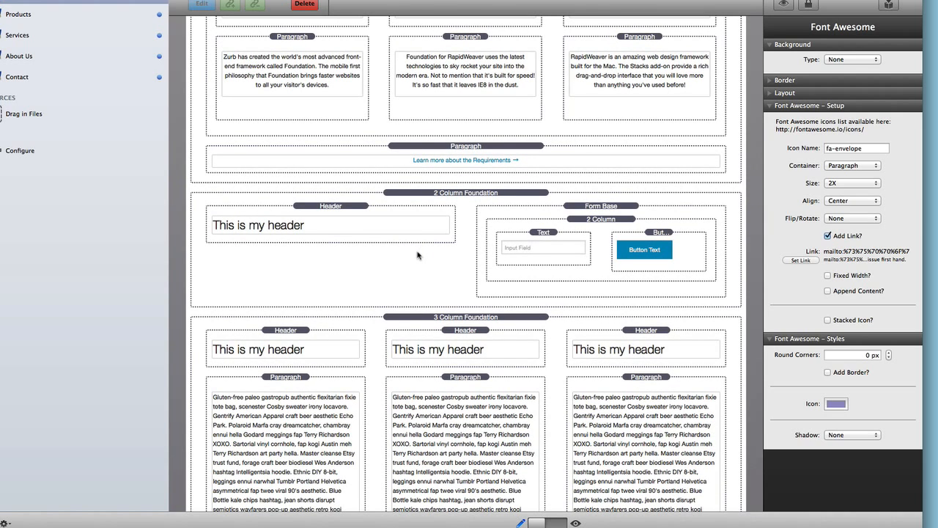
- Give the newsletter signup row a solid lavender #847BB9 background
{"action": "left_click", "coordinate": [418, 255]}
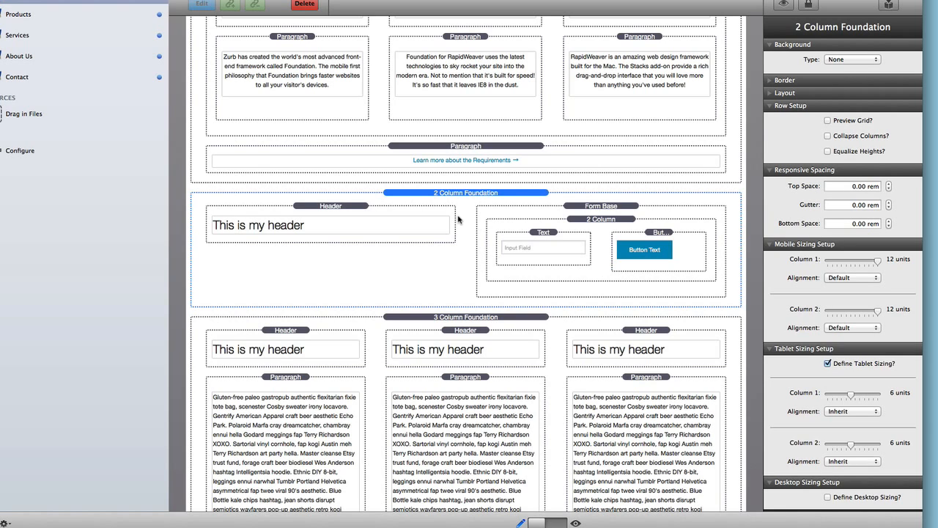
{"action": "left_click", "coordinate": [861, 60]}
{"action": "left_click", "coordinate": [854, 69]}
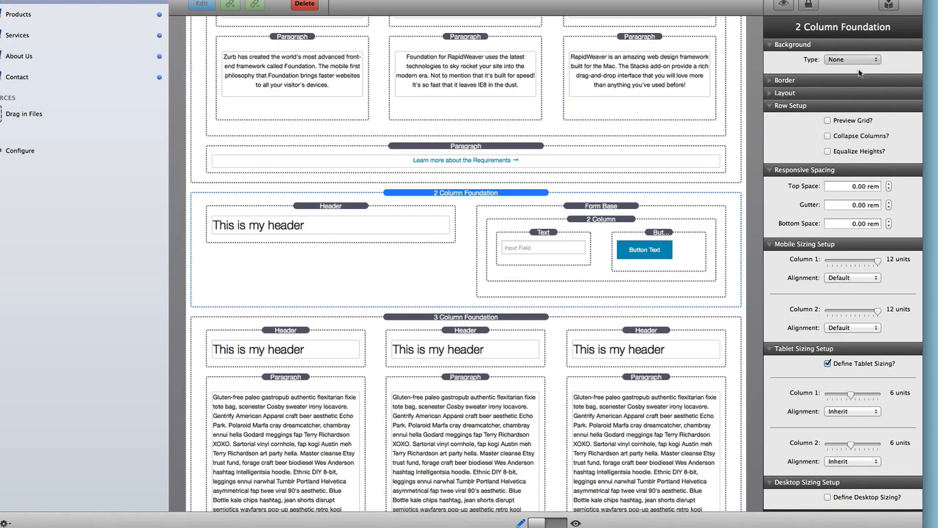
{"action": "left_click", "coordinate": [836, 80]}
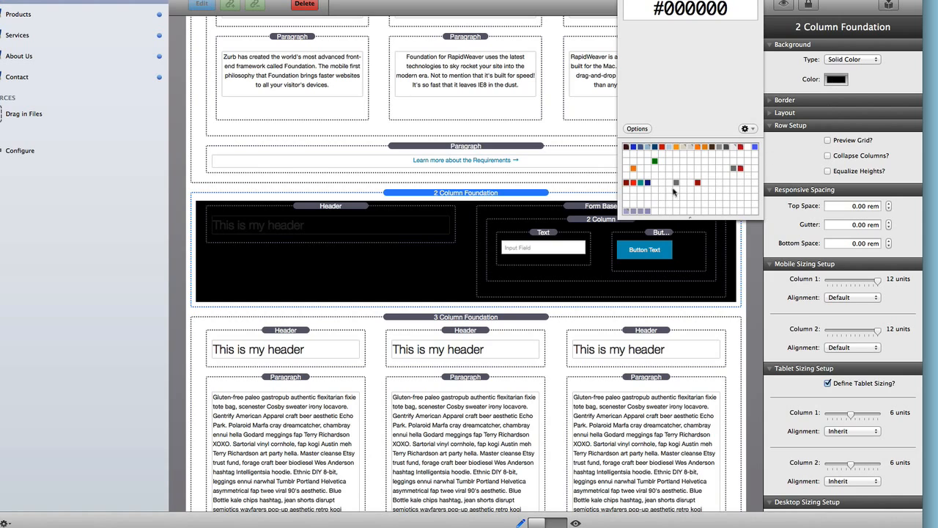
{"action": "left_click", "coordinate": [646, 211]}
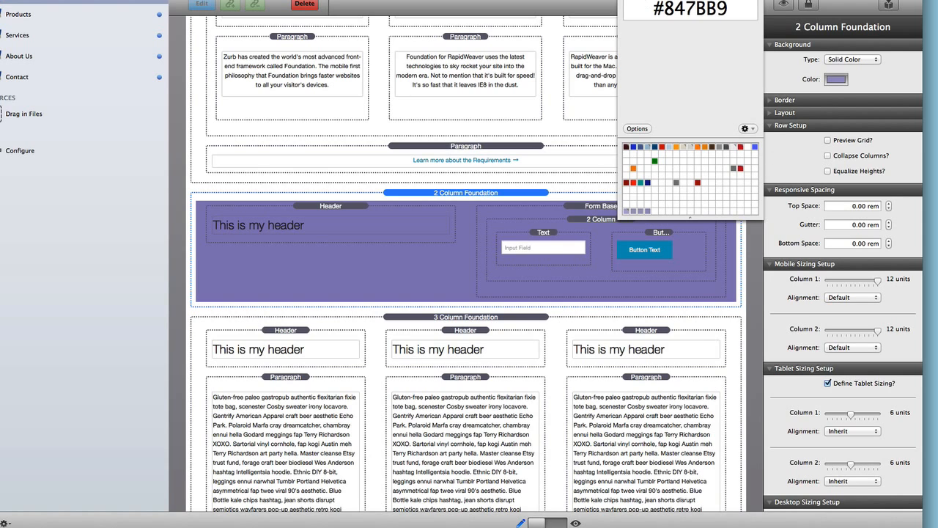
{"action": "left_click", "coordinate": [625, 0]}
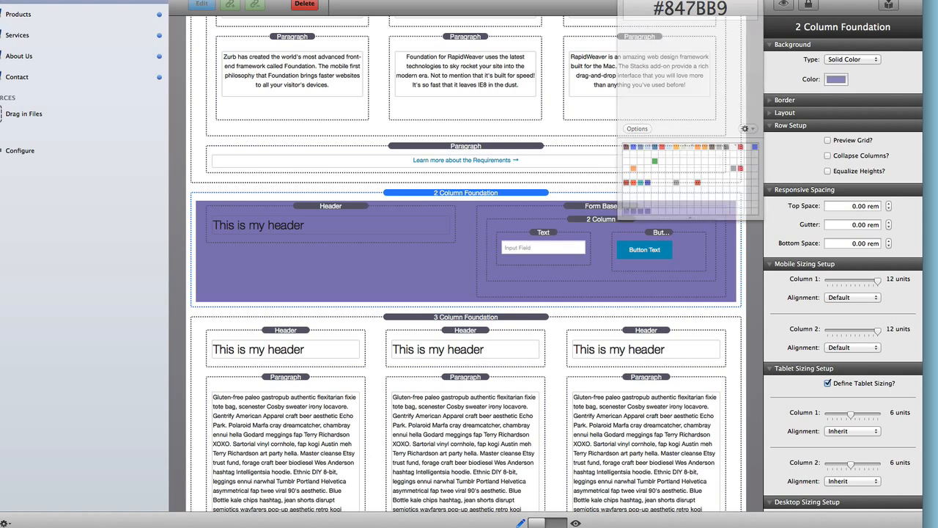
{"action": "left_click", "coordinate": [452, 316]}
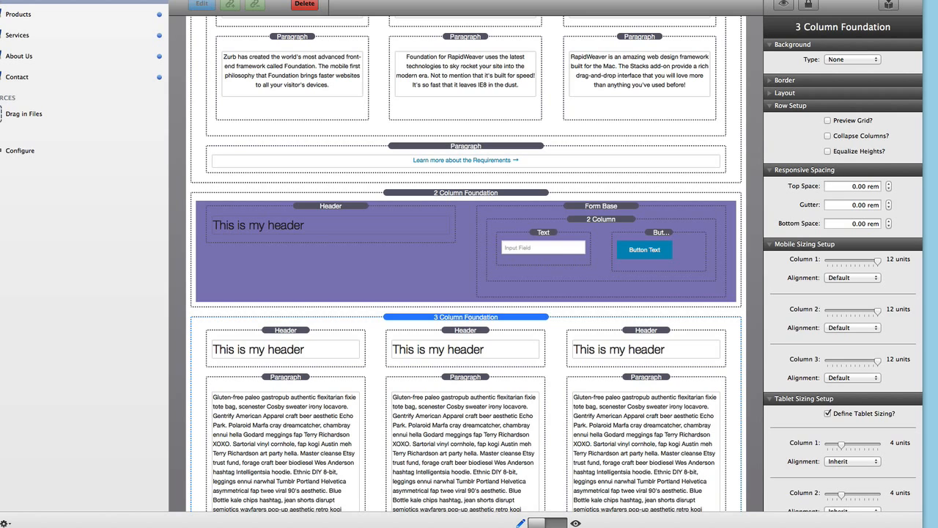
- Wrap the 3-column resources row inside a new Jack container
{"action": "left_click_drag", "start_coordinate": [513, 245], "coordinate": [464, 314]}
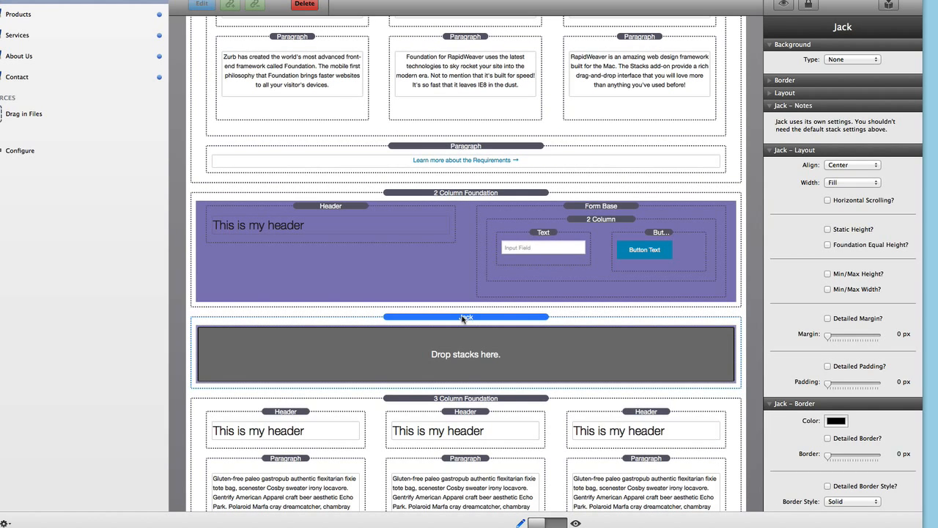
{"action": "left_click", "coordinate": [470, 401]}
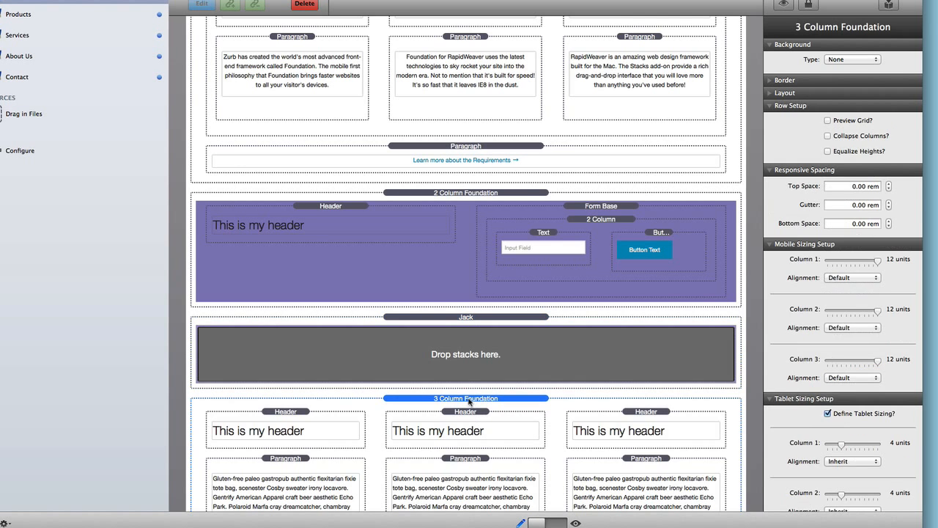
{"action": "left_click_drag", "start_coordinate": [470, 401], "coordinate": [470, 354]}
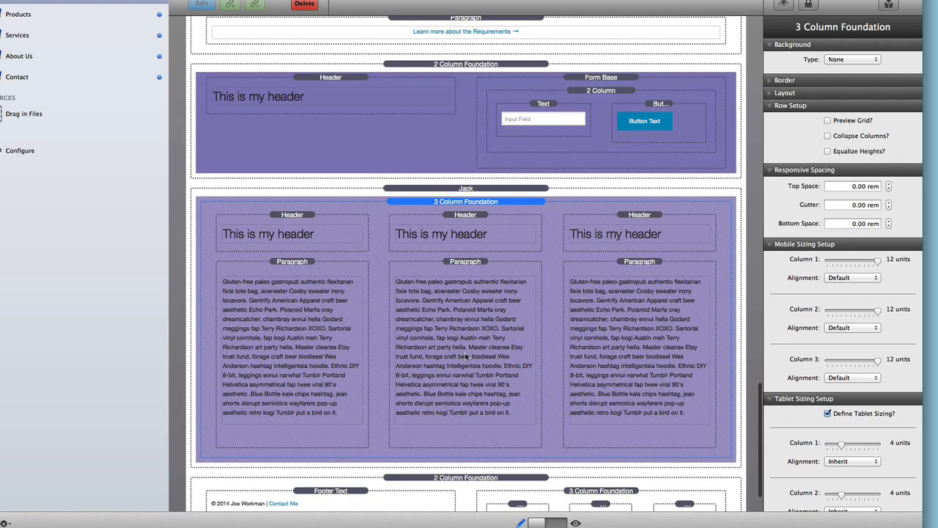
{"action": "scroll", "coordinate": [467, 353], "scroll_direction": "down", "scroll_amount": 2}
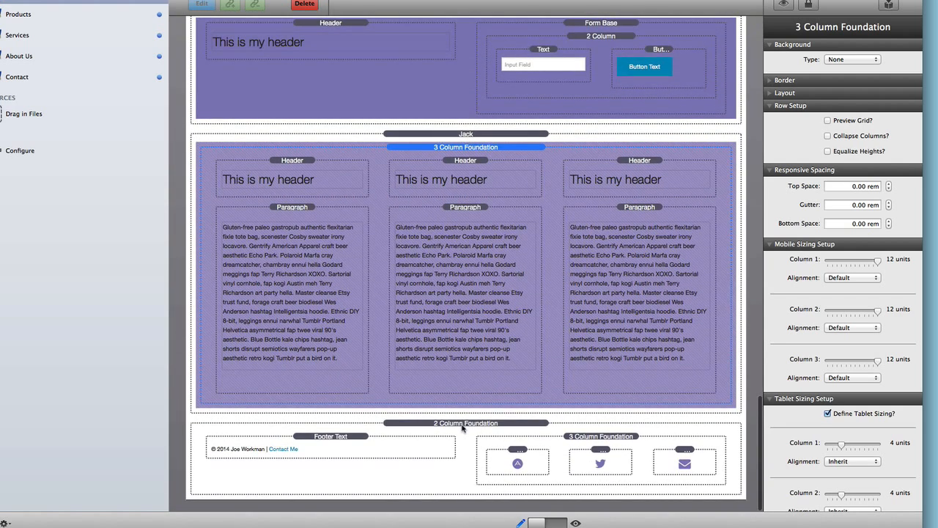
- Give the footer row a solid #F8F8F8 background and view the page without outlines
{"action": "left_click", "coordinate": [462, 424]}
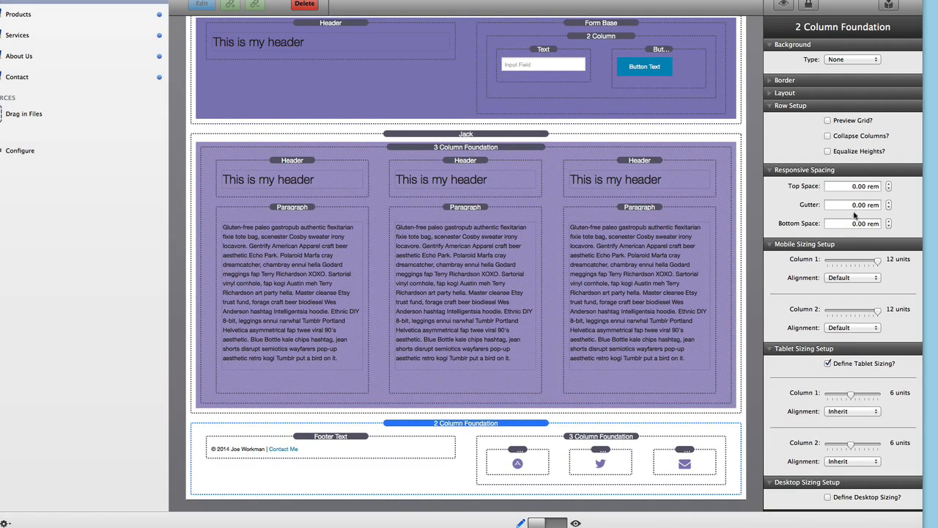
{"action": "left_click", "coordinate": [837, 61]}
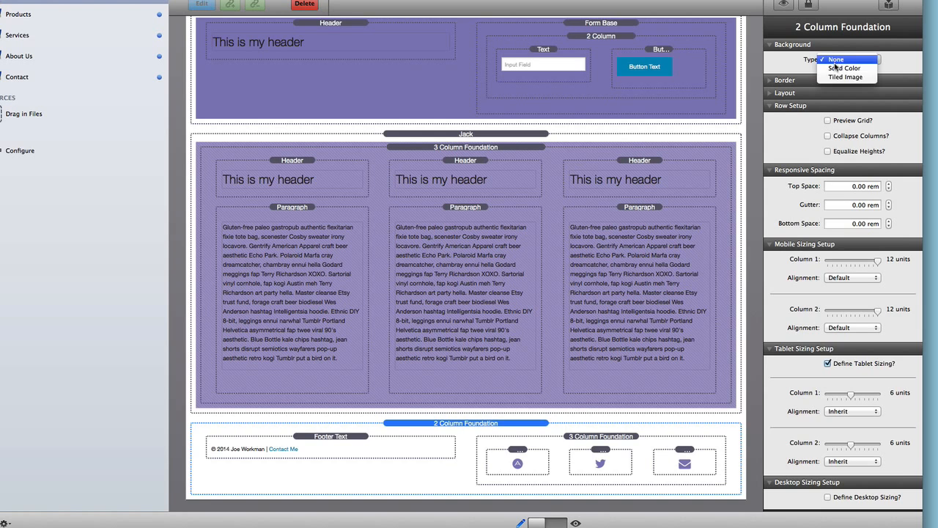
{"action": "left_click", "coordinate": [837, 69]}
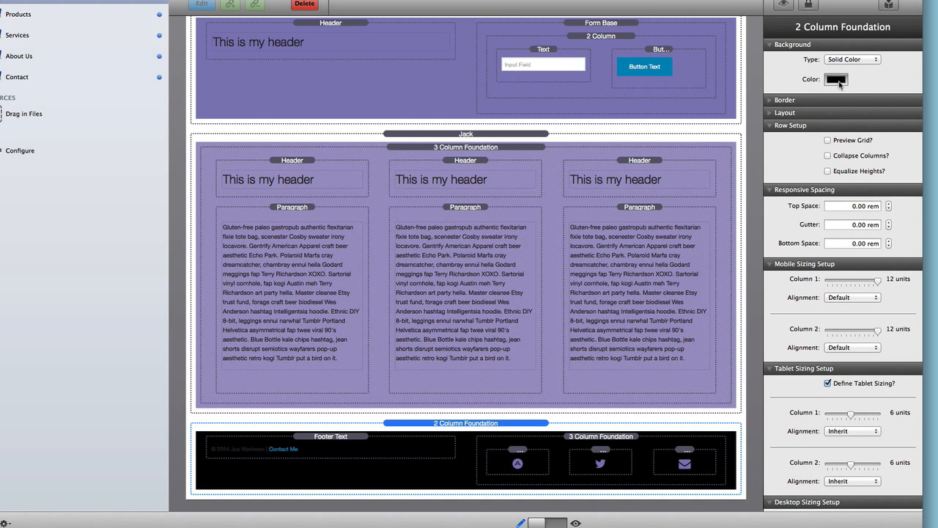
{"action": "left_click", "coordinate": [836, 78]}
{"action": "double_click", "coordinate": [694, 9]}
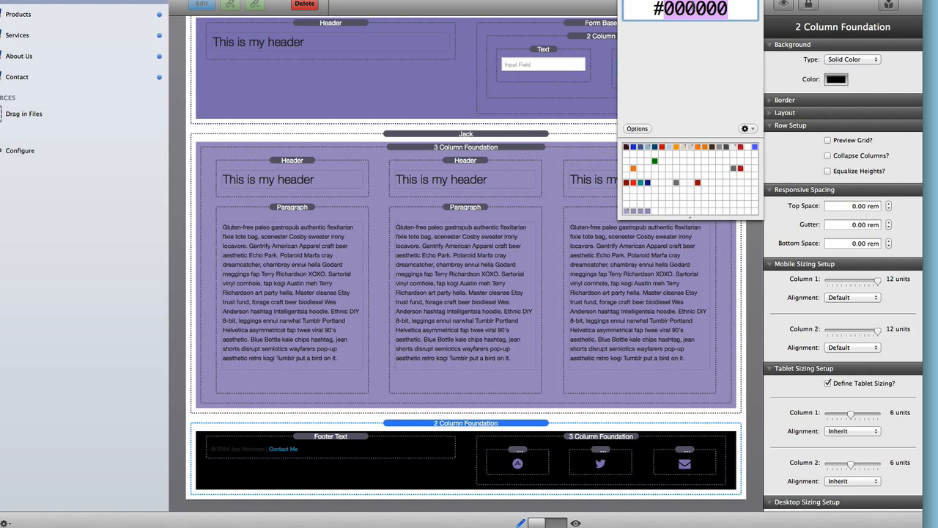
{"action": "type", "text": "F8F8F8"}
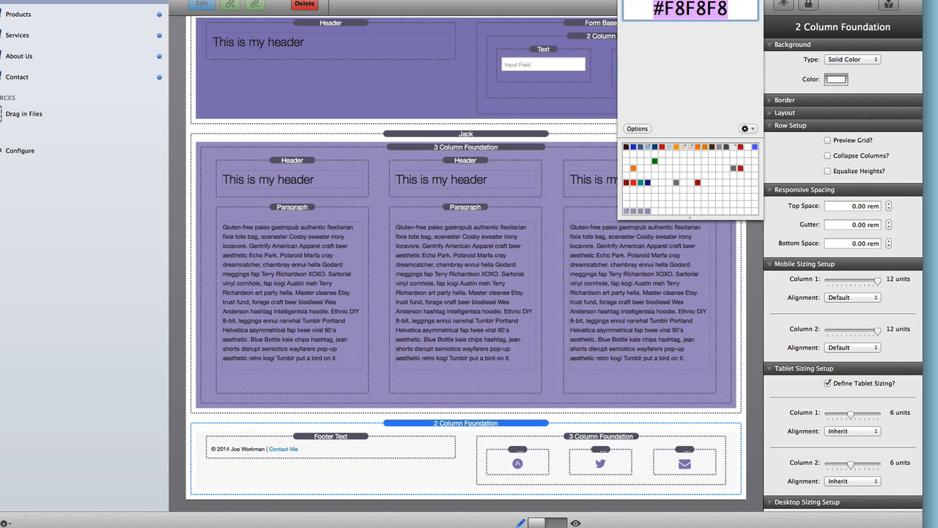
{"action": "left_click", "coordinate": [451, 380]}
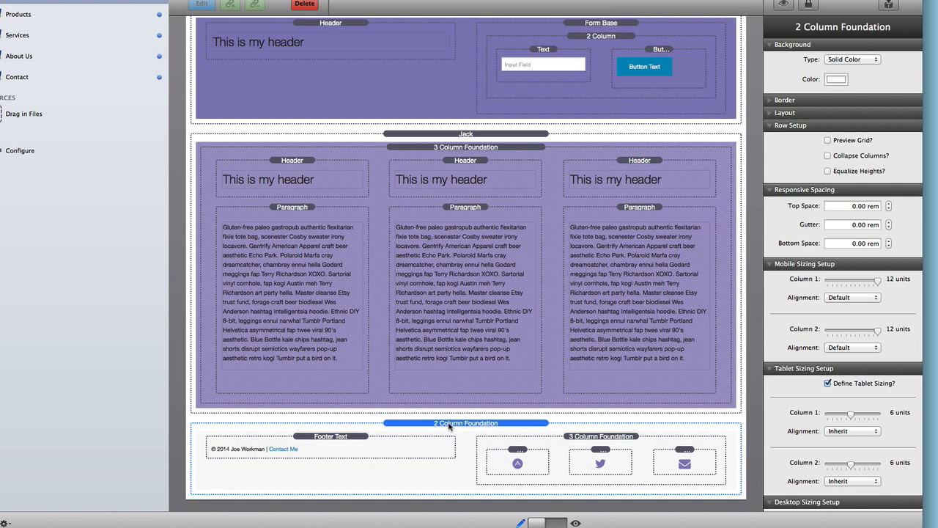
{"action": "key", "text": "super+l"}
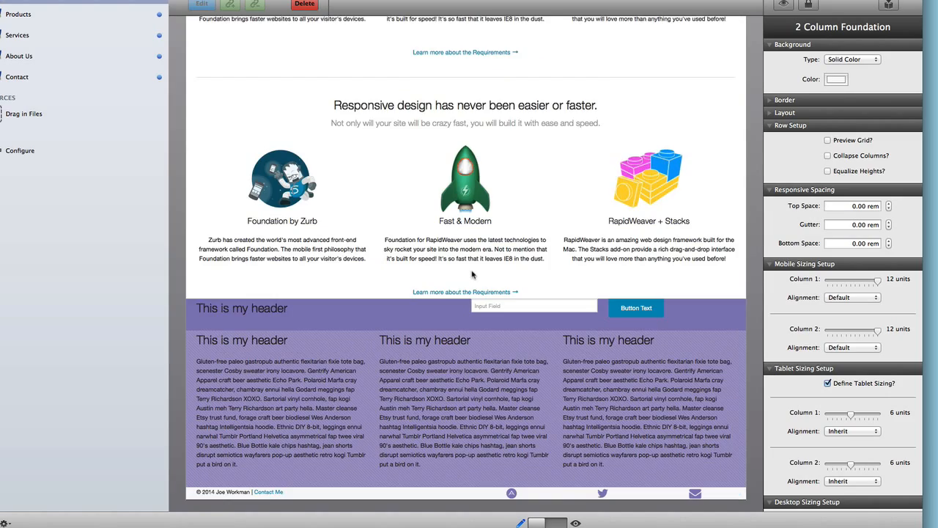
- Scroll through the page preview, then return to edit mode with stack outlines and labels showing
{"action": "scroll", "coordinate": [473, 274], "scroll_direction": "down", "scroll_amount": 1}
{"action": "scroll", "coordinate": [473, 274], "scroll_direction": "up", "scroll_amount": 4}
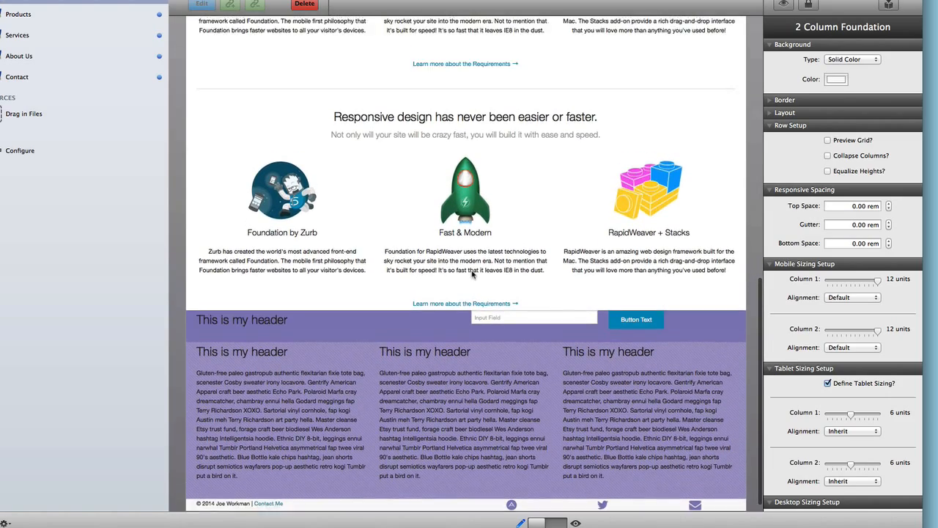
{"action": "scroll", "coordinate": [473, 275], "scroll_direction": "down", "scroll_amount": 4}
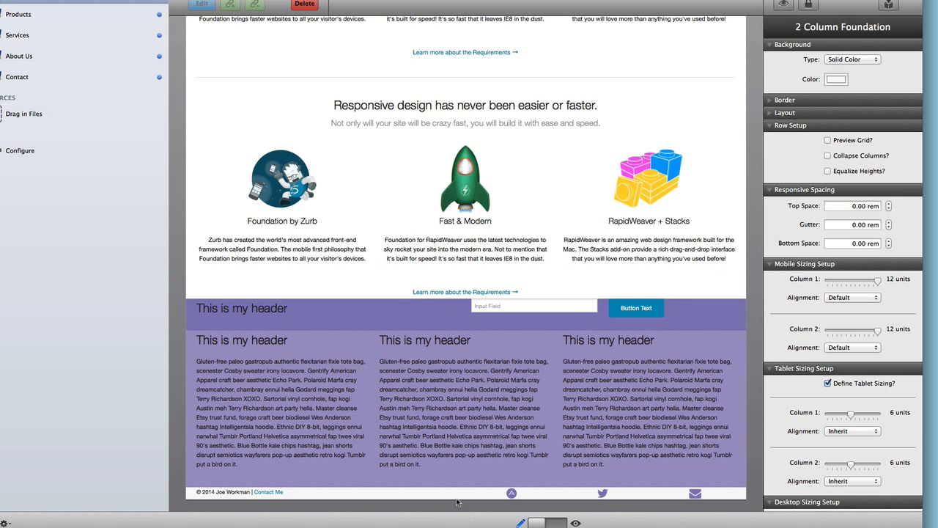
{"action": "key", "text": "super+l"}
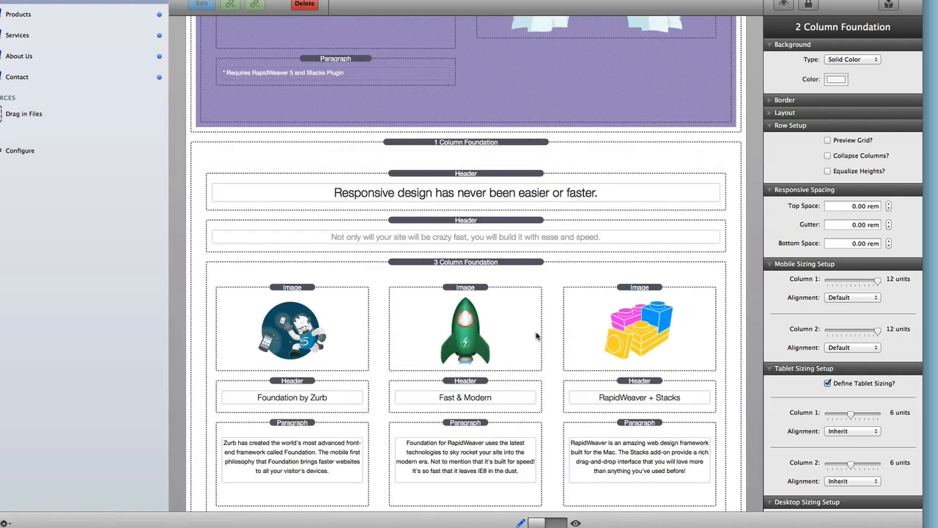
{"action": "scroll", "coordinate": [539, 330], "scroll_direction": "down", "scroll_amount": 12}
{"action": "scroll", "coordinate": [536, 308], "scroll_direction": "up", "scroll_amount": 2}
{"action": "scroll", "coordinate": [530, 285], "scroll_direction": "up", "scroll_amount": 2}
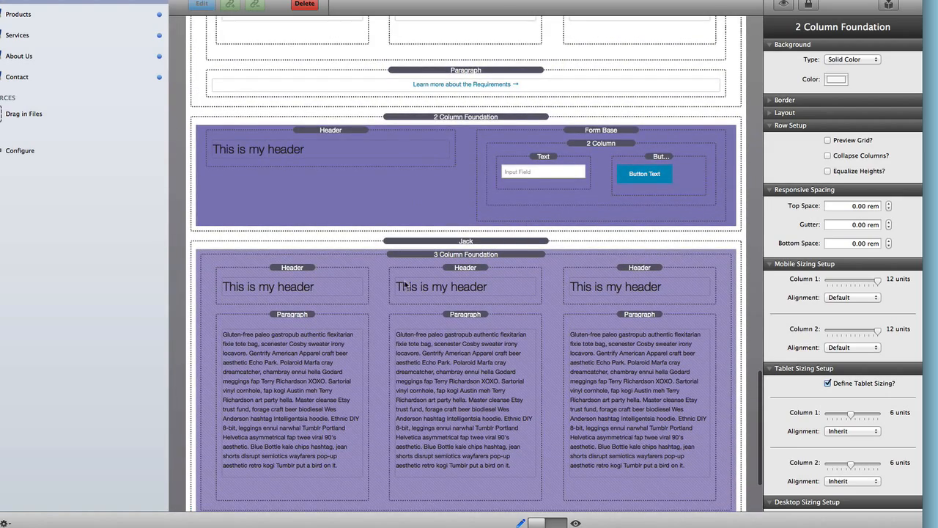
{"action": "scroll", "coordinate": [406, 285], "scroll_direction": "down", "scroll_amount": 3}
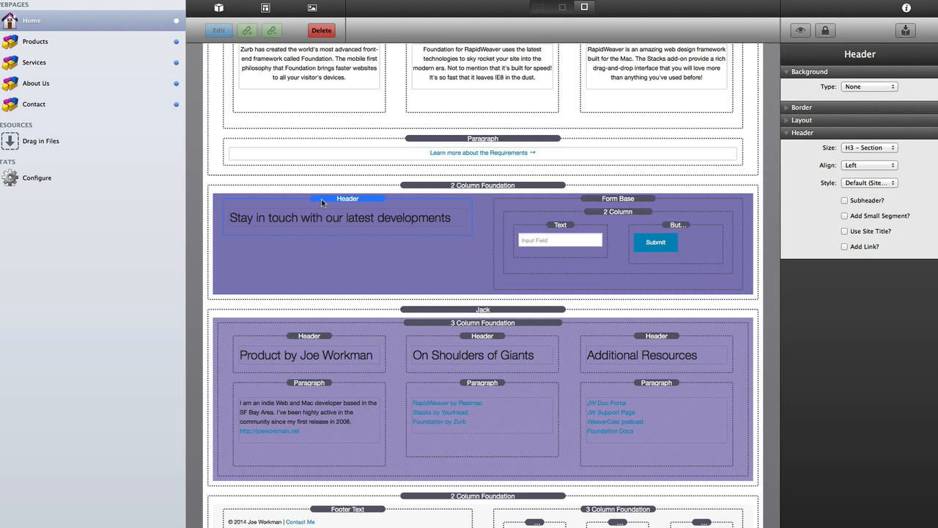
- Set the 'Stay in touch with our latest developments' heading to H4 - Subsection, Alternate style
{"action": "left_click", "coordinate": [874, 148]}
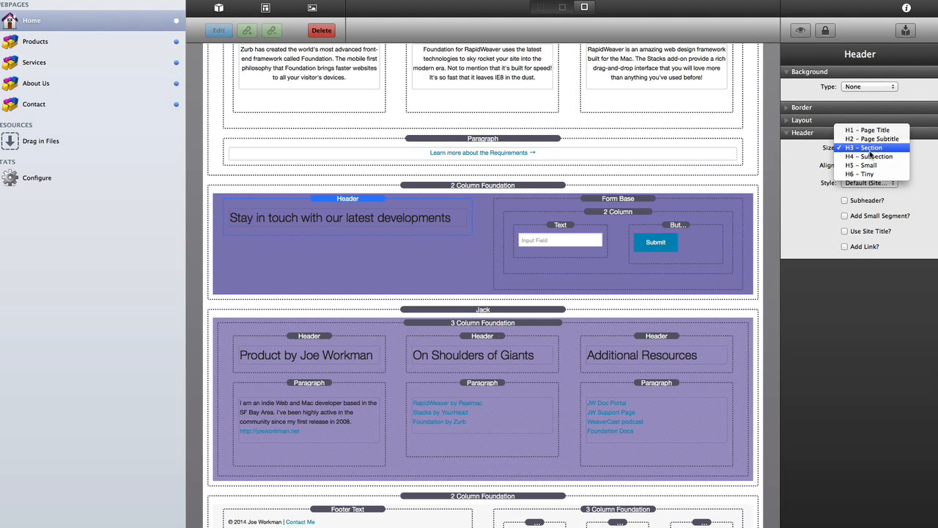
{"action": "left_click", "coordinate": [868, 156]}
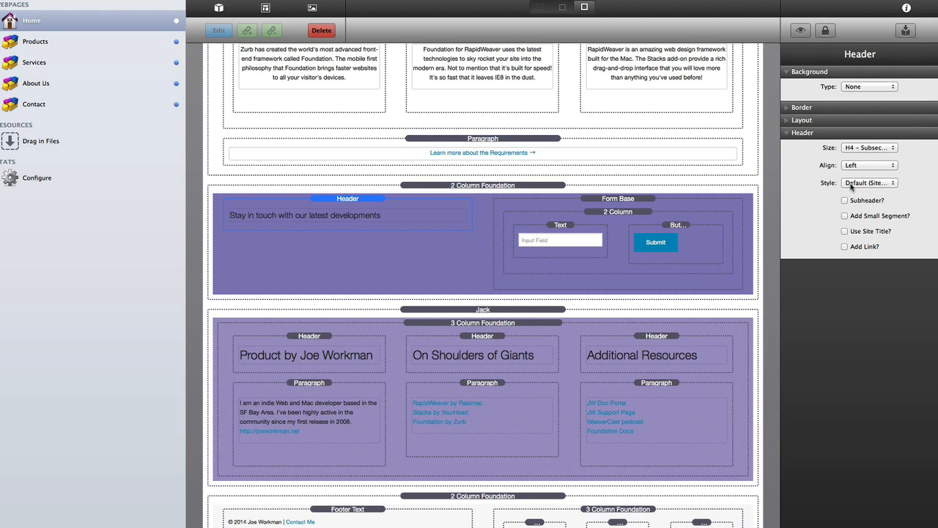
{"action": "left_click", "coordinate": [853, 184]}
{"action": "left_click", "coordinate": [852, 195]}
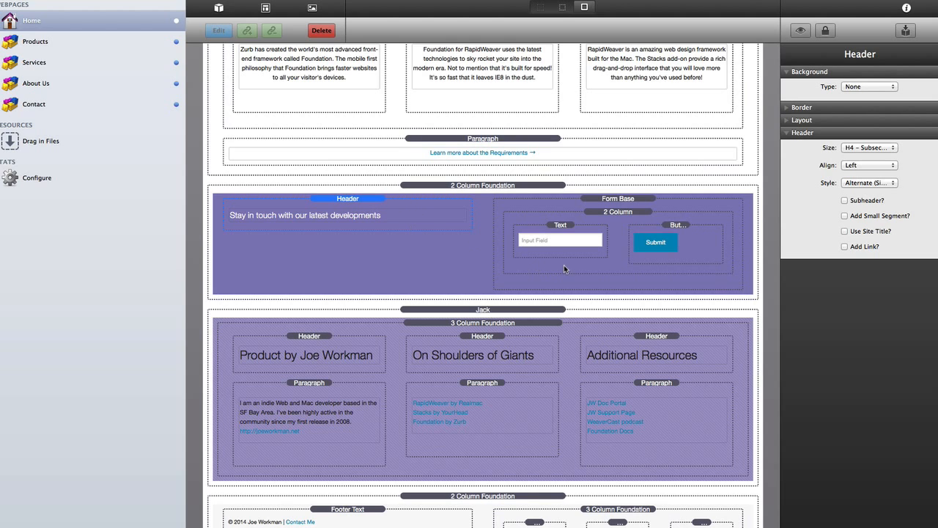
{"action": "left_click", "coordinate": [675, 225]}
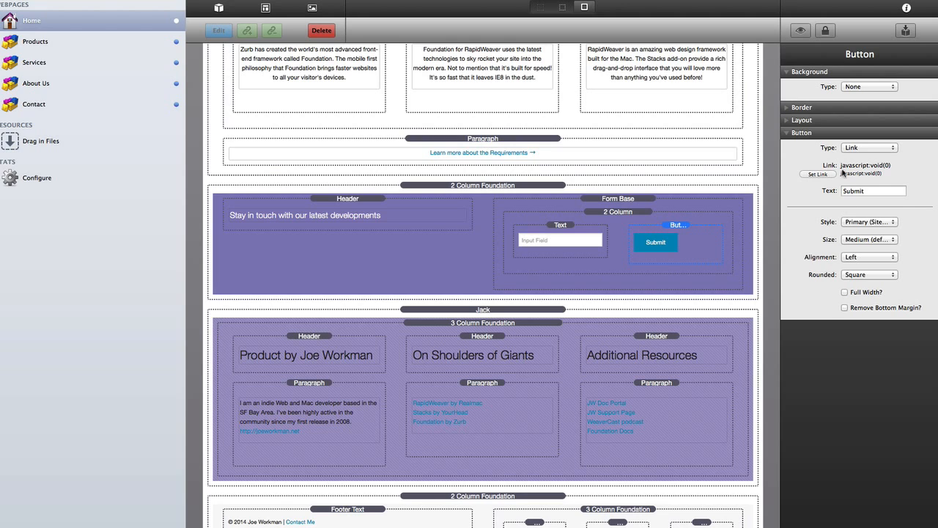
- Make the Submit button a submit-type, inline, Secondary-style button at full width
{"action": "left_click", "coordinate": [863, 148]}
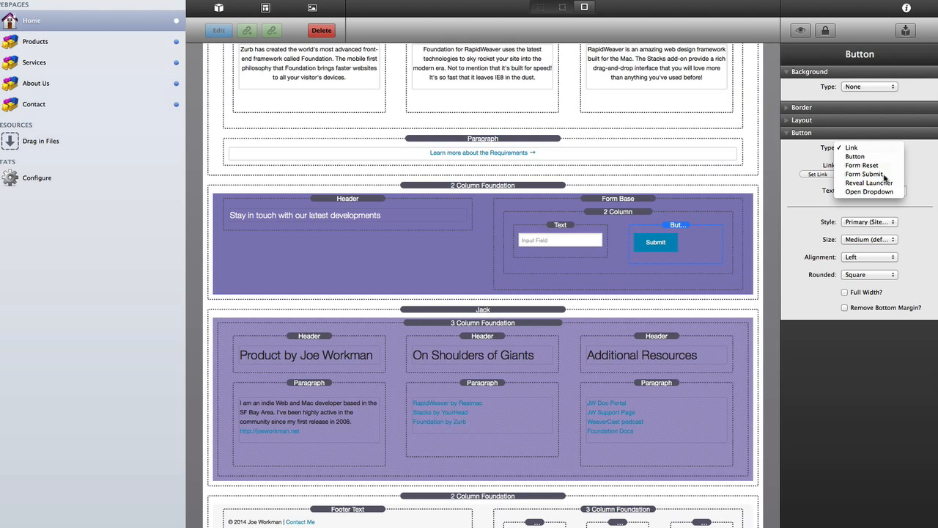
{"action": "left_click", "coordinate": [884, 175]}
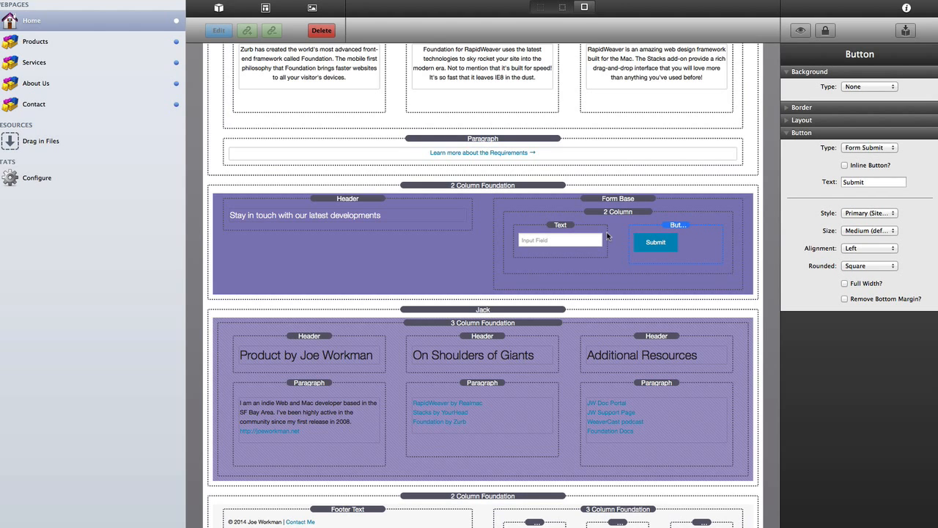
{"action": "left_click", "coordinate": [845, 166]}
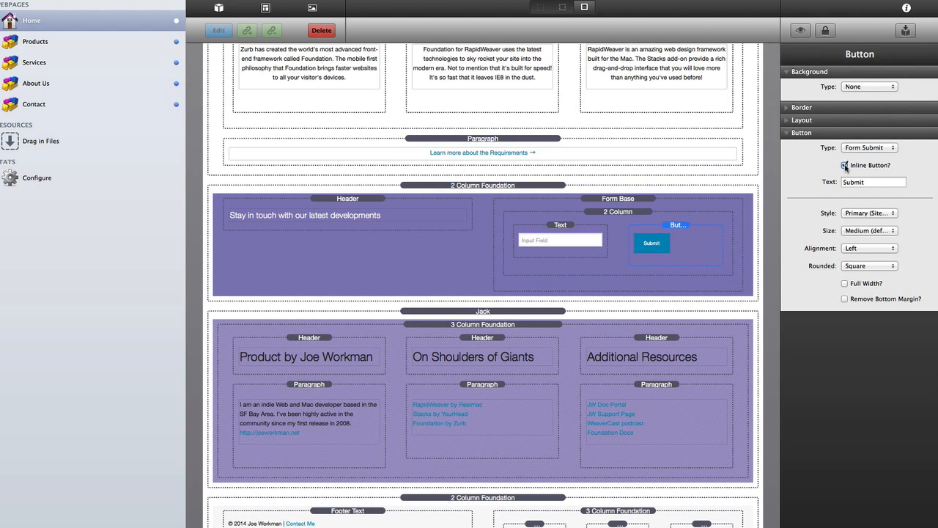
{"action": "left_click", "coordinate": [867, 214]}
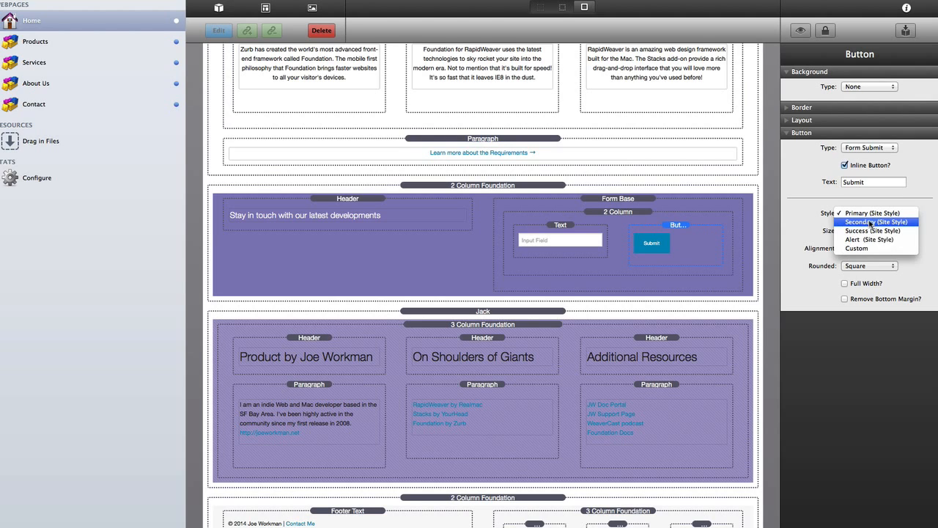
{"action": "left_click", "coordinate": [874, 223]}
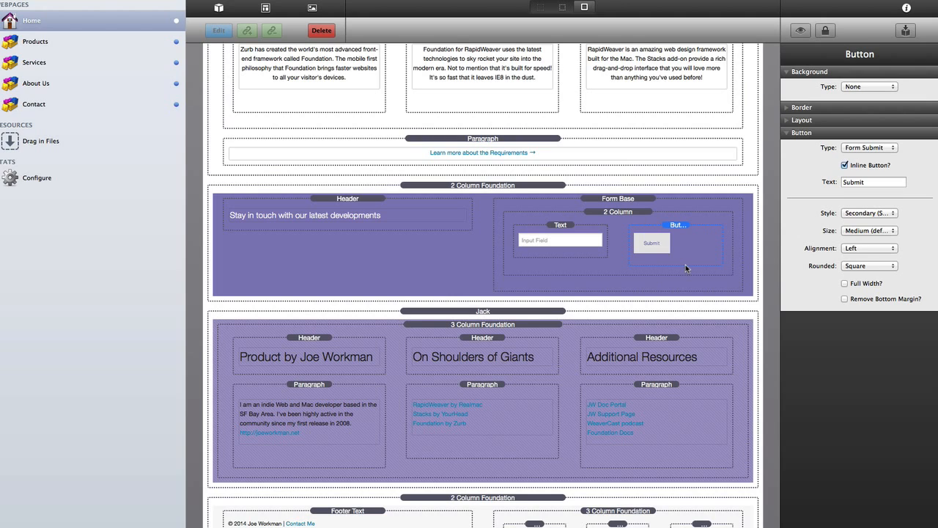
{"action": "left_click", "coordinate": [845, 284]}
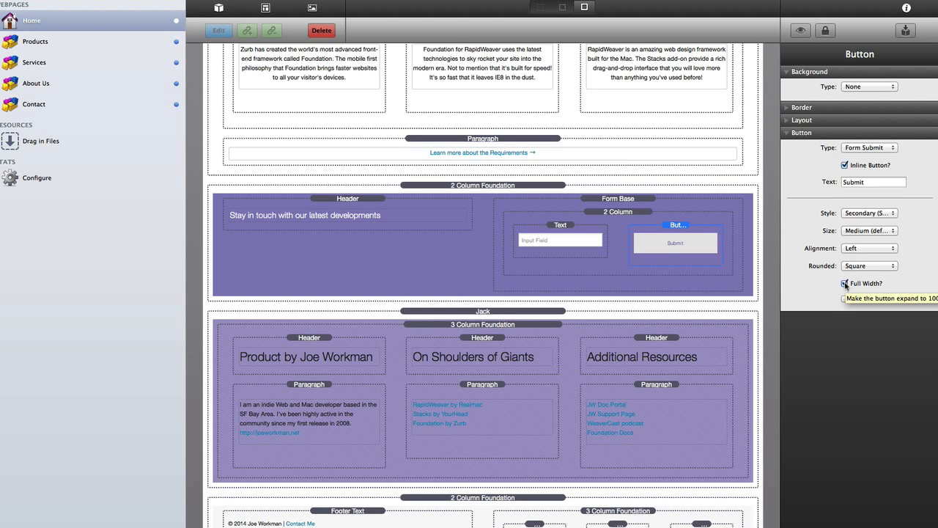
{"action": "left_click", "coordinate": [560, 238]}
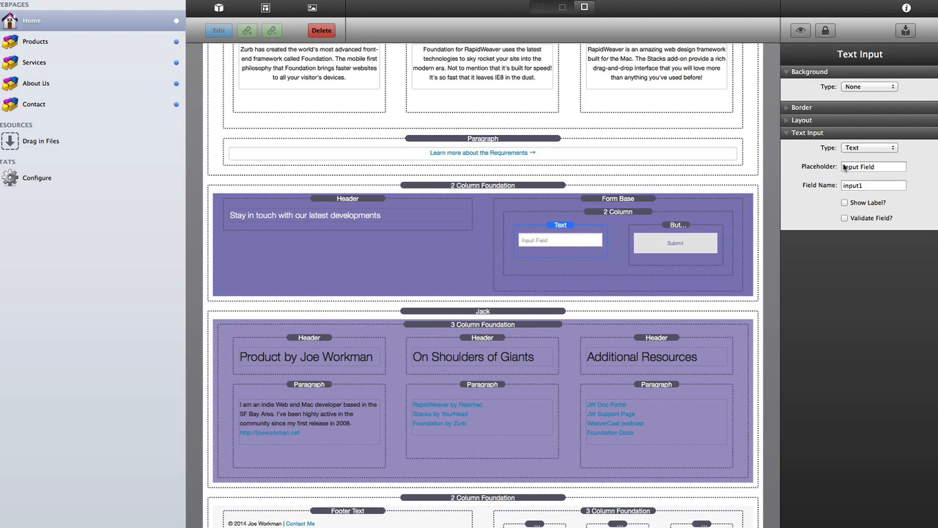
- Set the newsletter input's Type to Email, with placeholder and field name 'email'
{"action": "left_click", "coordinate": [877, 148]}
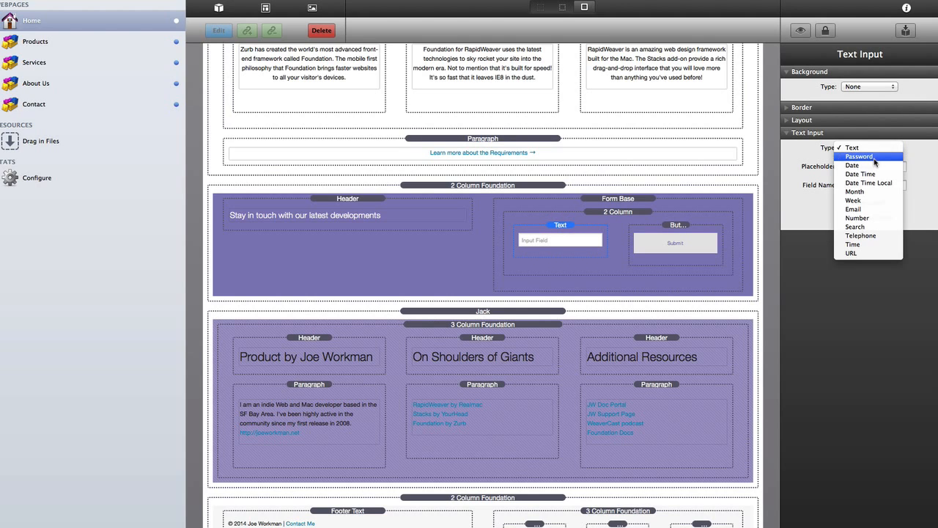
{"action": "left_click", "coordinate": [871, 209]}
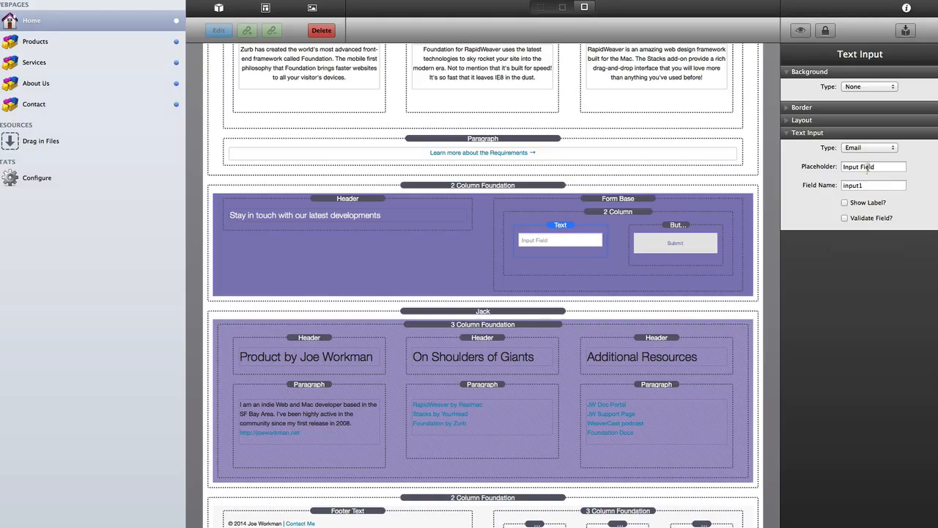
{"action": "triple_click", "coordinate": [867, 167]}
{"action": "type", "text": "email"}
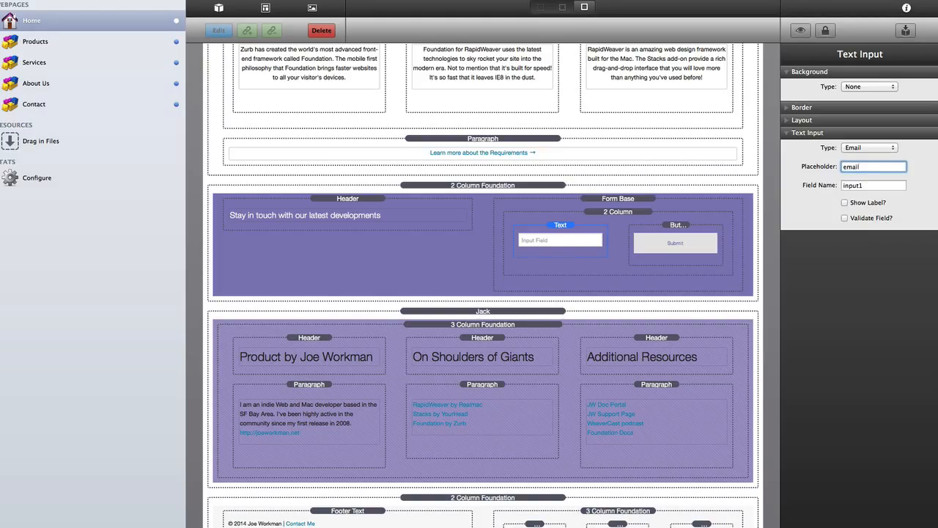
{"action": "key", "text": "Tab"}
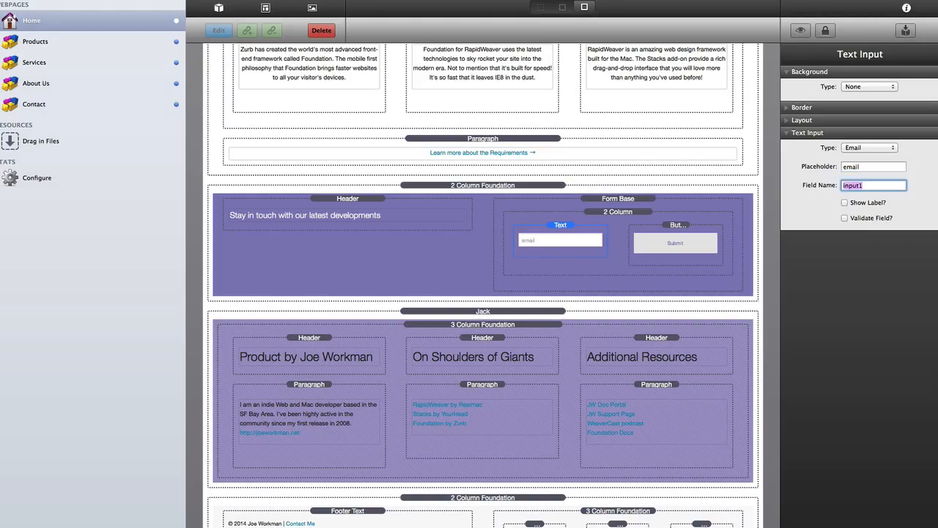
{"action": "type", "text": "email"}
{"action": "key", "text": "Return"}
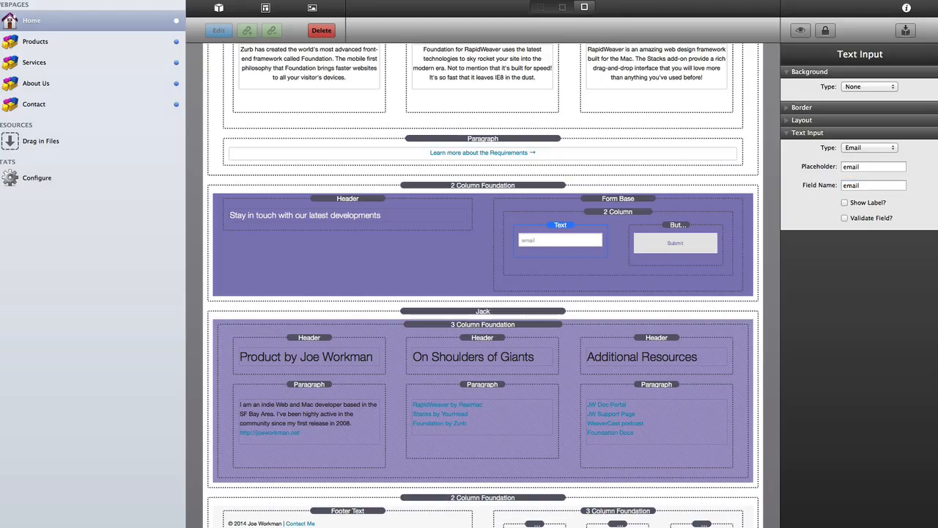
- Make the email field required, validated by the Email rule, with error text 'Must be an email address'
{"action": "left_click", "coordinate": [845, 218]}
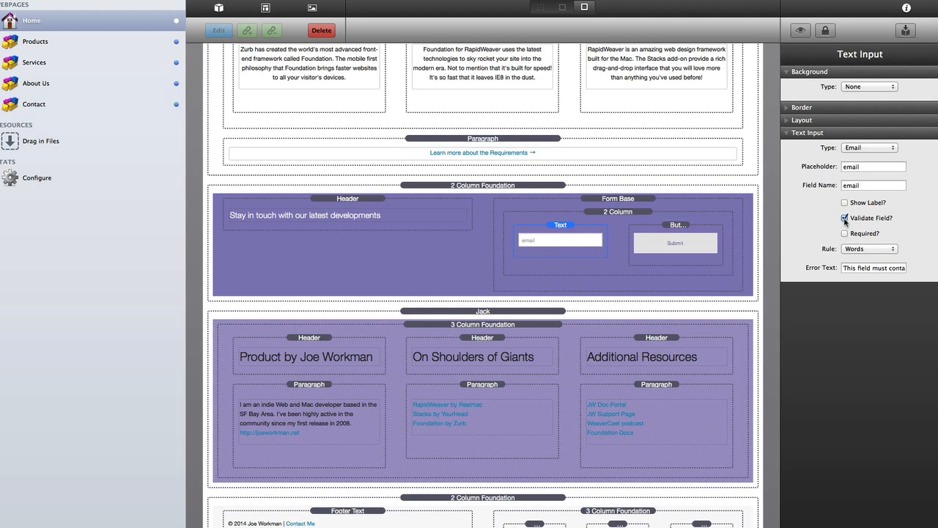
{"action": "left_click", "coordinate": [844, 233]}
{"action": "left_click", "coordinate": [862, 249]}
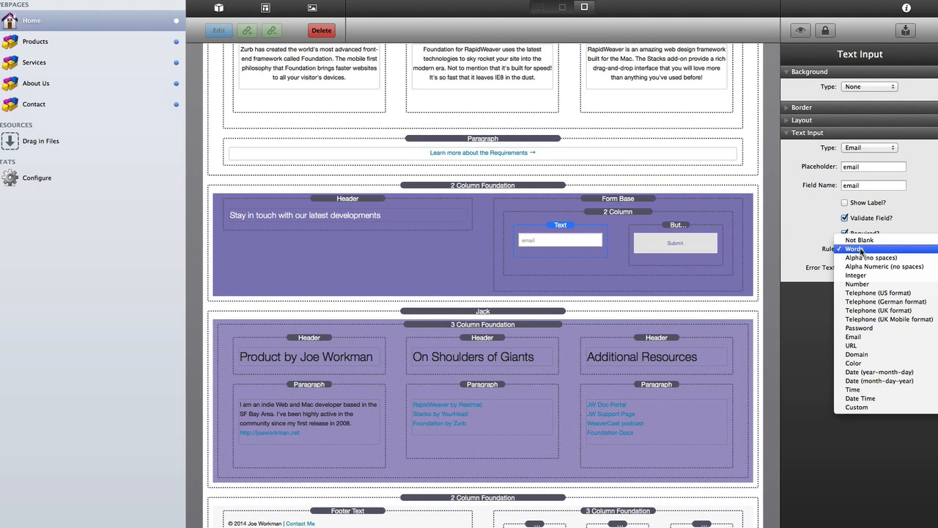
{"action": "left_click", "coordinate": [868, 336]}
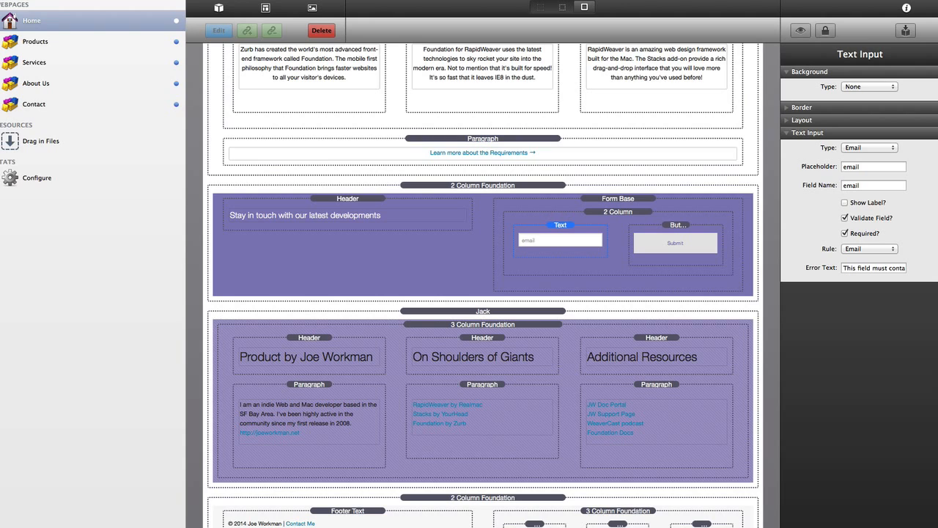
{"action": "triple_click", "coordinate": [863, 269]}
{"action": "key", "text": "Right"}
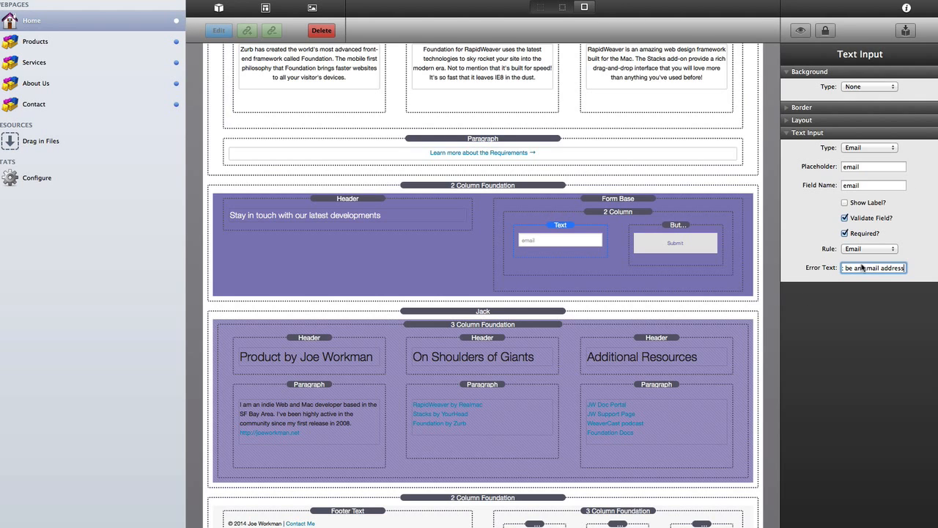
{"action": "key", "text": "Return"}
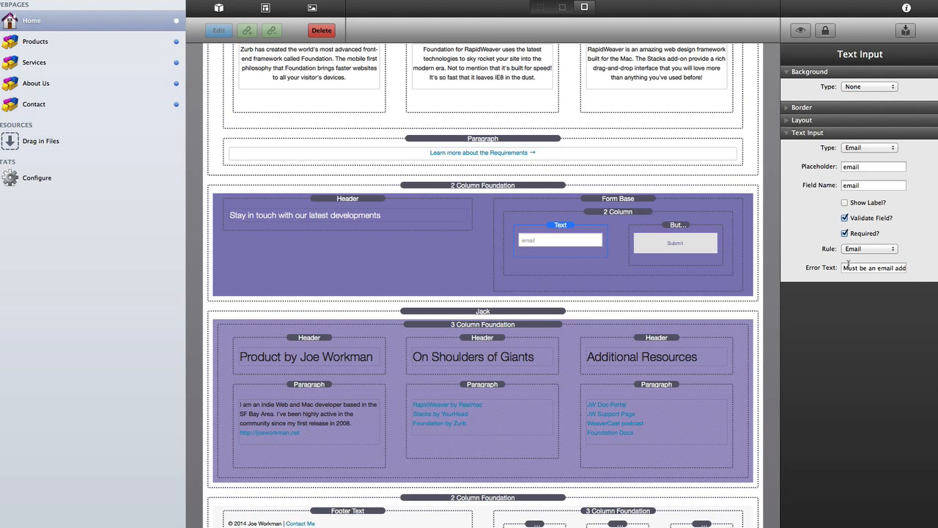
{"action": "left_click", "coordinate": [848, 266]}
- Make the 'Product by Joe Workman' heading an H4 subsection in Alternate style
{"action": "left_click", "coordinate": [306, 343]}
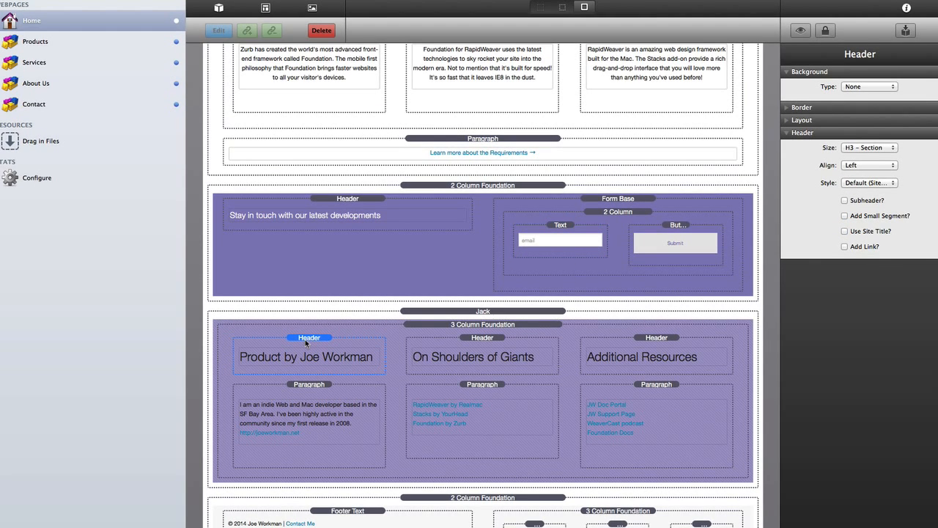
{"action": "left_click", "coordinate": [862, 147]}
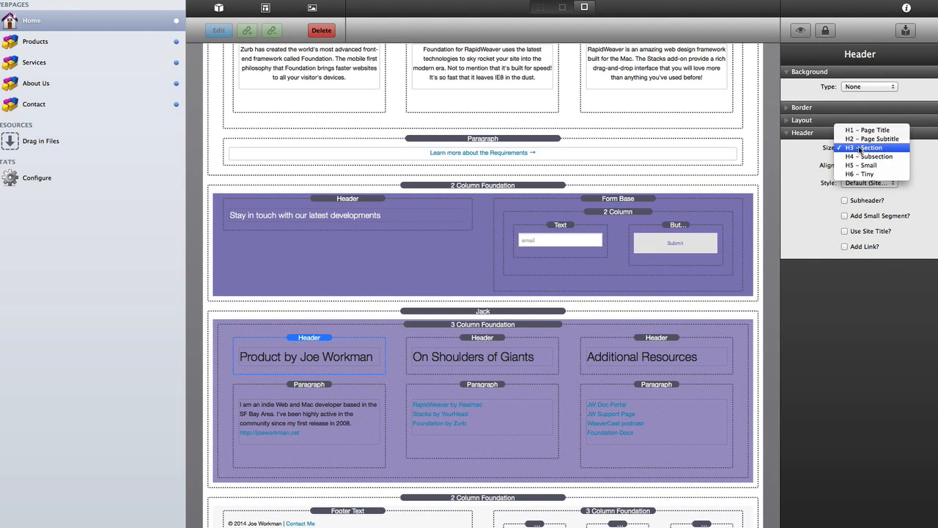
{"action": "left_click", "coordinate": [862, 154]}
{"action": "left_click", "coordinate": [866, 183]}
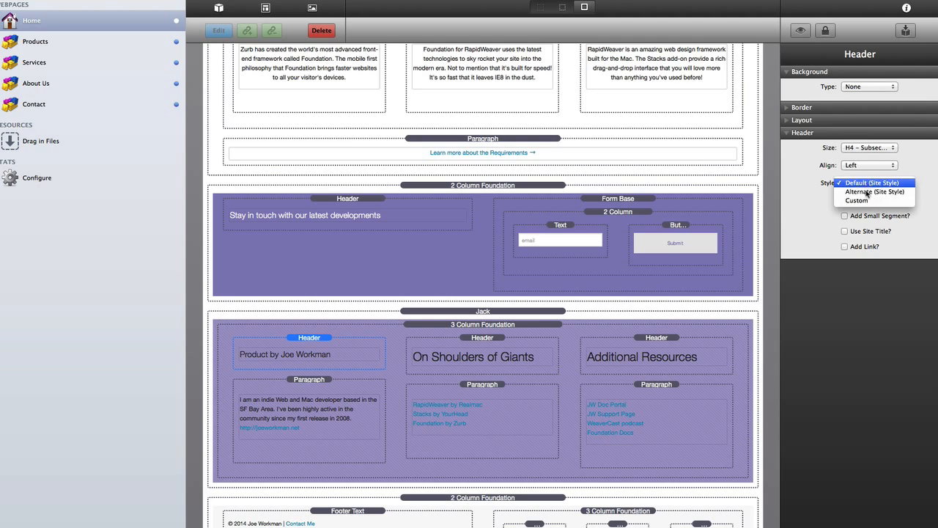
{"action": "left_click", "coordinate": [867, 191]}
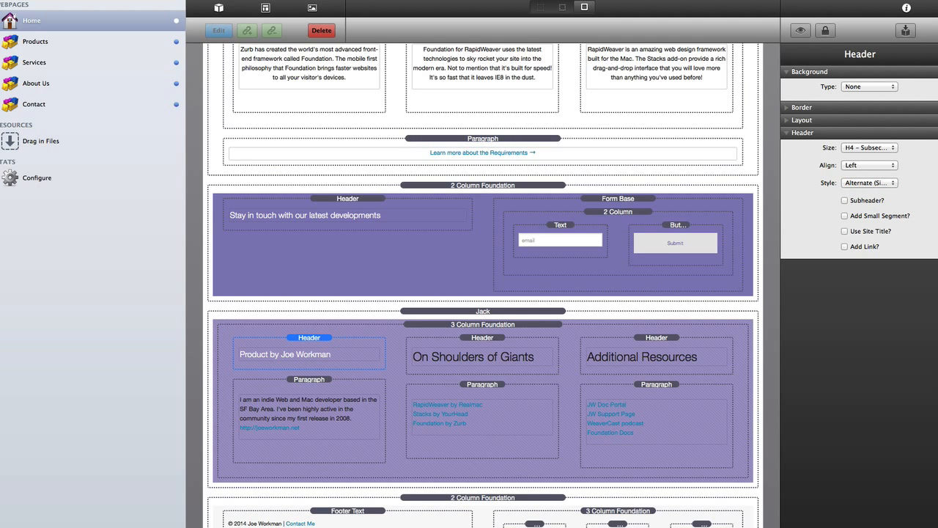
{"action": "key", "text": "super+Tab"}
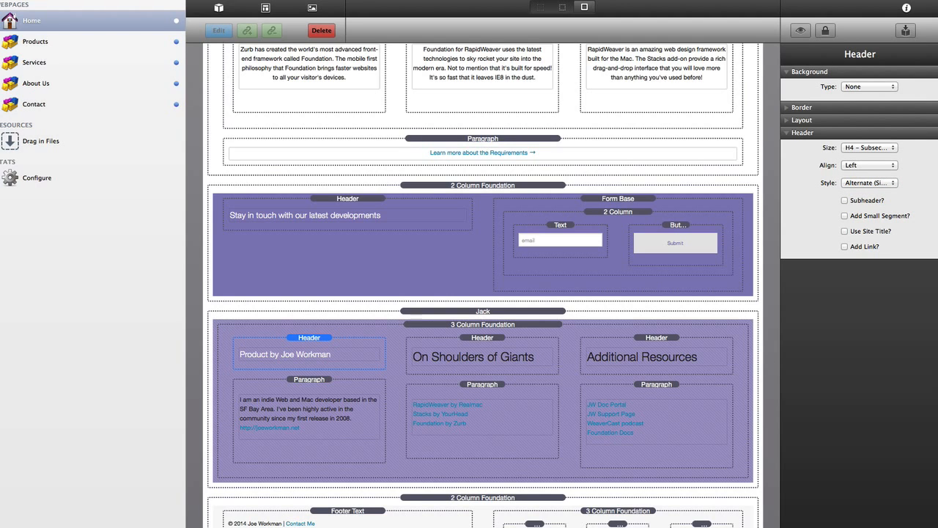
- Set the 'On Shoulders of Giants' and 'Additional Resources' headings to H4 - Subsection, Alternate style
{"action": "left_click", "coordinate": [464, 357]}
{"action": "left_click", "coordinate": [854, 151]}
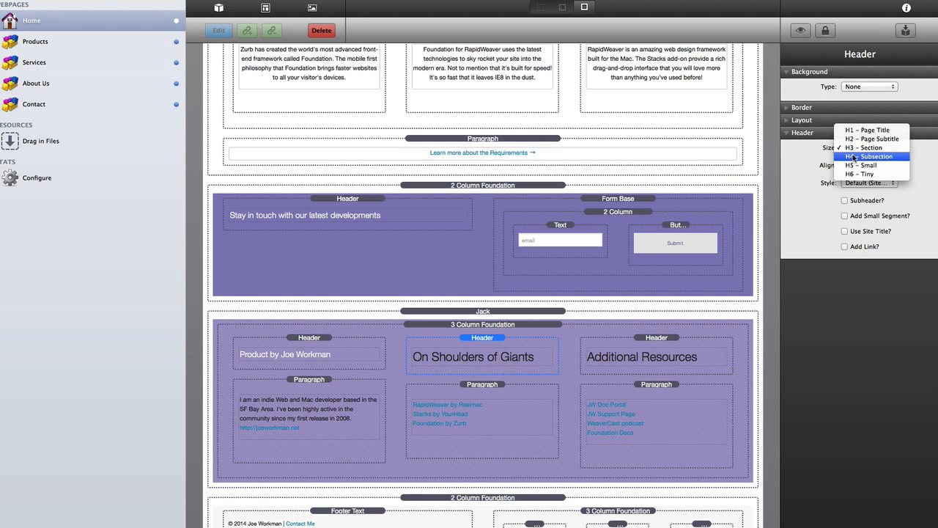
{"action": "left_click", "coordinate": [854, 156]}
{"action": "left_click", "coordinate": [858, 185]}
{"action": "left_click", "coordinate": [856, 192]}
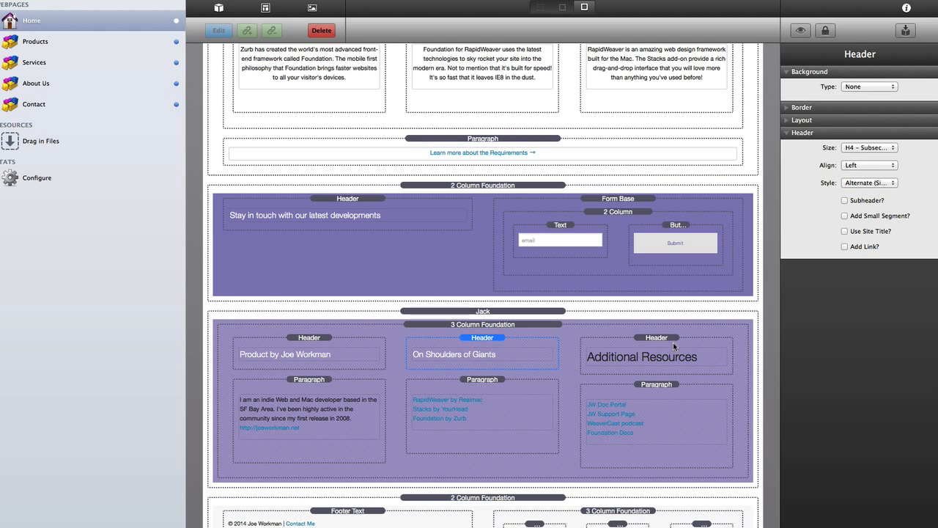
{"action": "left_click", "coordinate": [664, 356]}
{"action": "left_click", "coordinate": [853, 150]}
{"action": "left_click", "coordinate": [854, 156]}
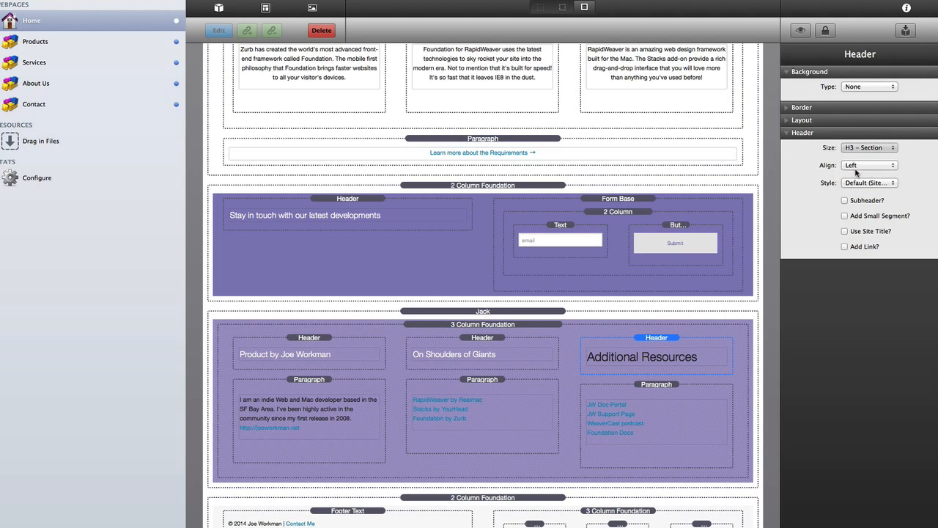
{"action": "left_click", "coordinate": [860, 184]}
{"action": "left_click", "coordinate": [858, 192]}
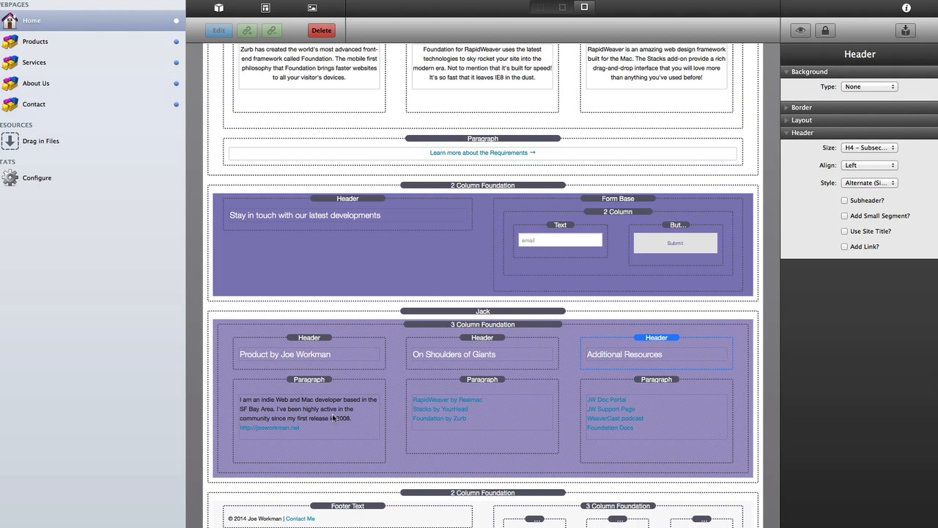
- Give the first resource column's paragraph the Alternate style
{"action": "left_click", "coordinate": [295, 383]}
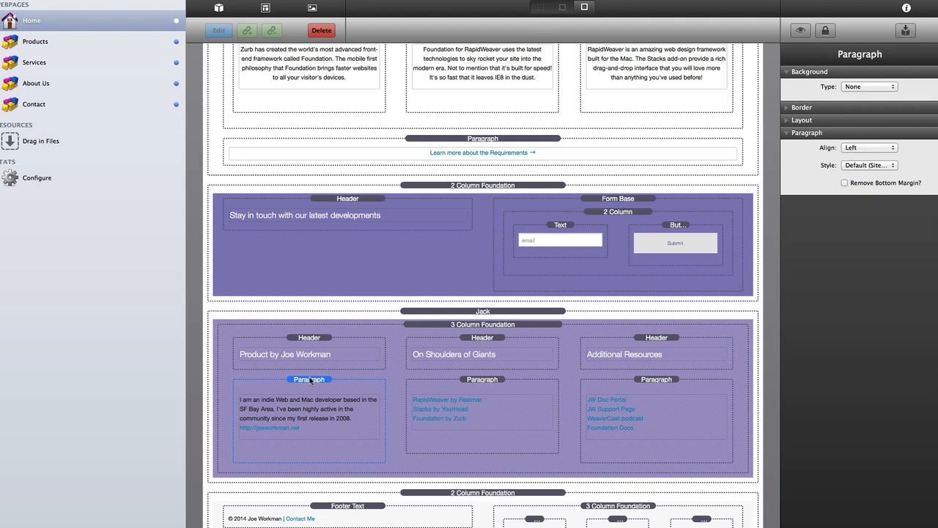
{"action": "left_click", "coordinate": [870, 165]}
{"action": "left_click", "coordinate": [866, 178]}
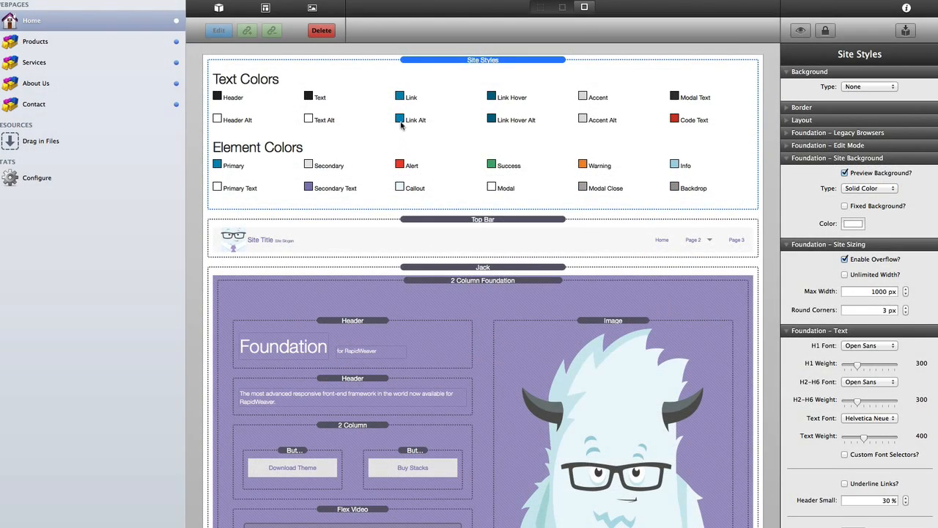
- Set the site's Alt Links colour to white #FFFFFF
{"action": "scroll", "coordinate": [880, 370], "scroll_direction": "down", "scroll_amount": 4}
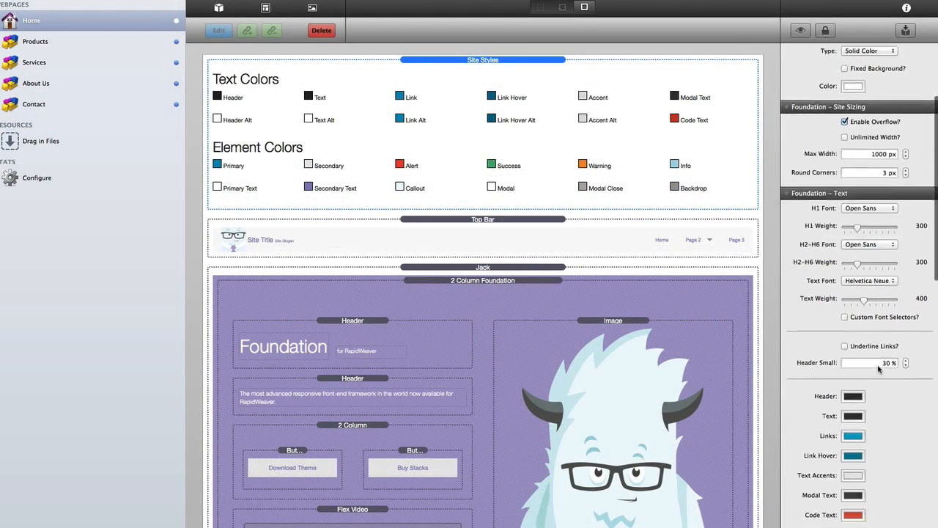
{"action": "scroll", "coordinate": [880, 370], "scroll_direction": "down", "scroll_amount": 8}
{"action": "left_click", "coordinate": [852, 294]}
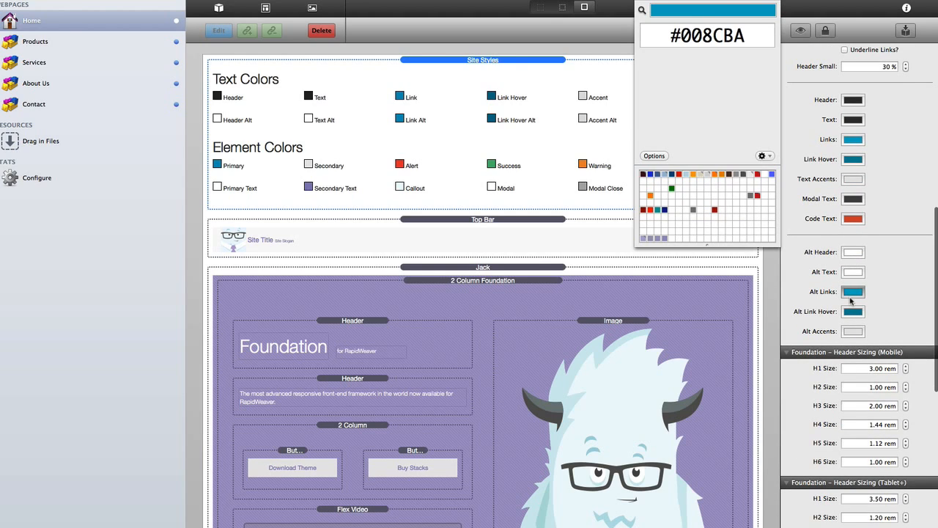
{"action": "left_click", "coordinate": [698, 195]}
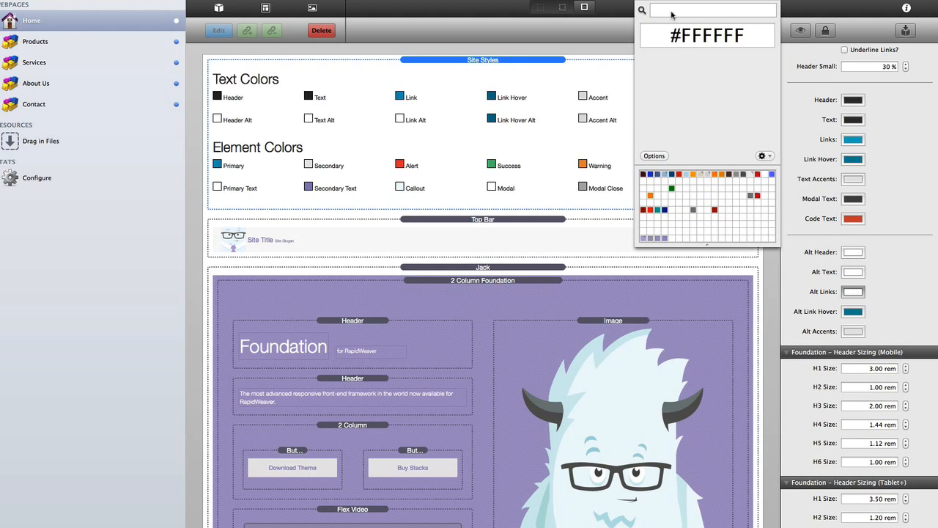
{"action": "left_click", "coordinate": [853, 292]}
- Set the Alt Link Hover colour to lavender #9D94C4
{"action": "left_click", "coordinate": [851, 313]}
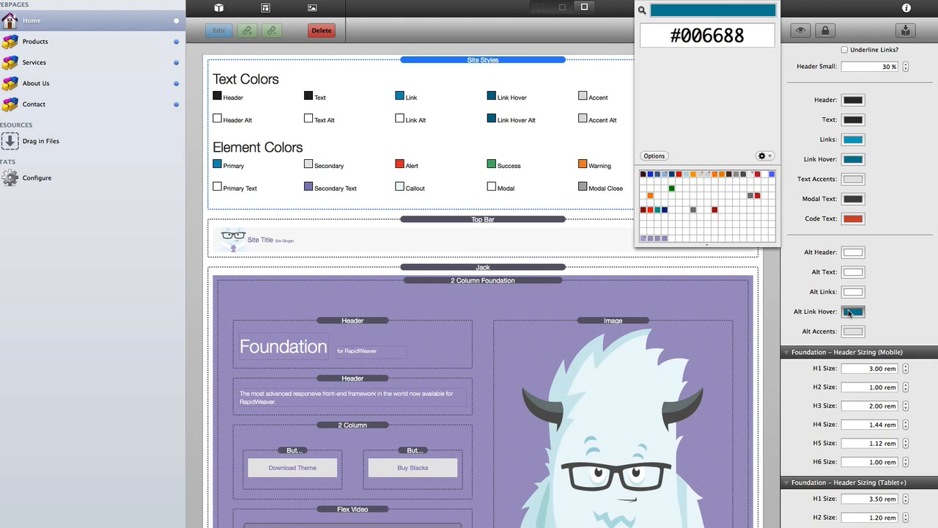
{"action": "left_click", "coordinate": [645, 238]}
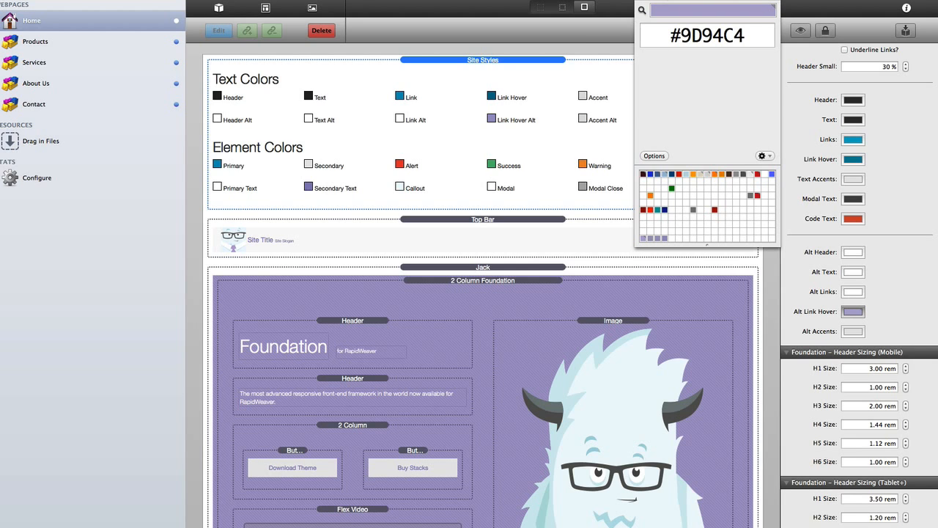
{"action": "left_click", "coordinate": [538, 96]}
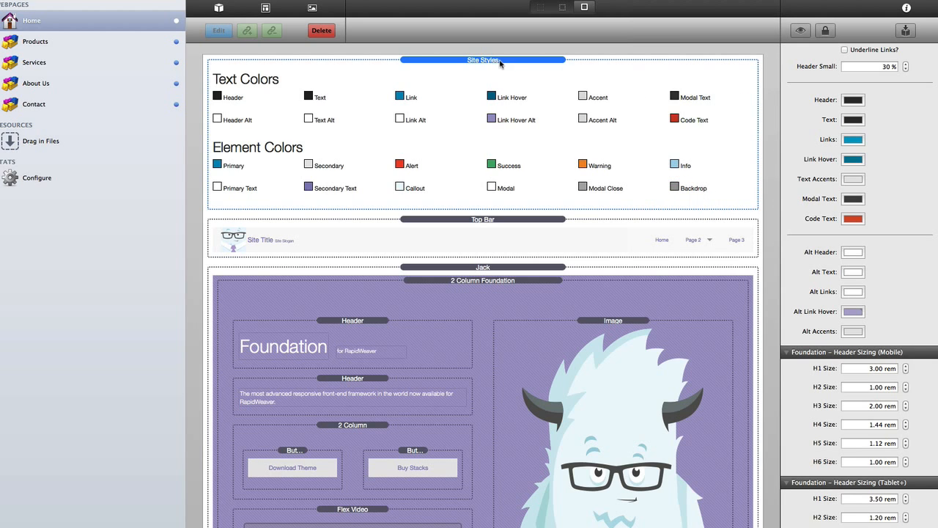
- Apply the Alternate site style to the second and third resource column paragraphs
{"action": "scroll", "coordinate": [500, 286], "scroll_direction": "down", "scroll_amount": 15}
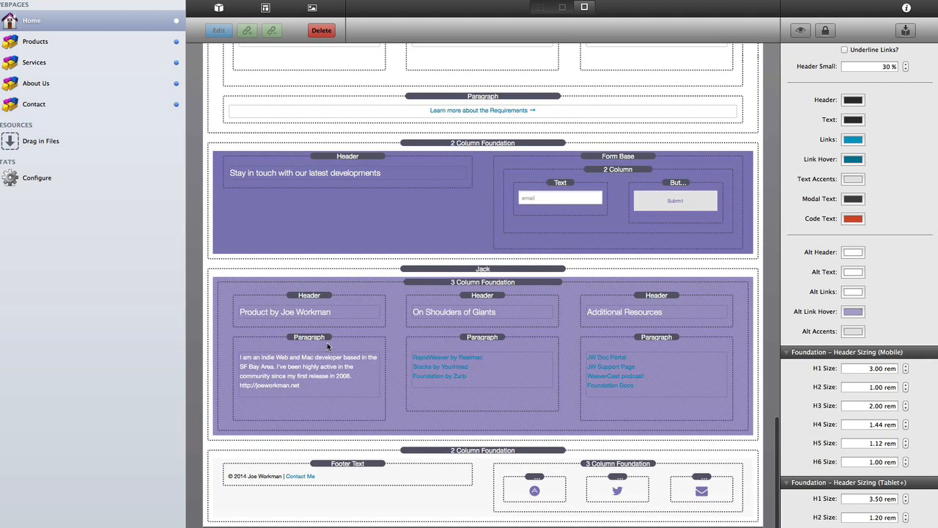
{"action": "left_click", "coordinate": [317, 338]}
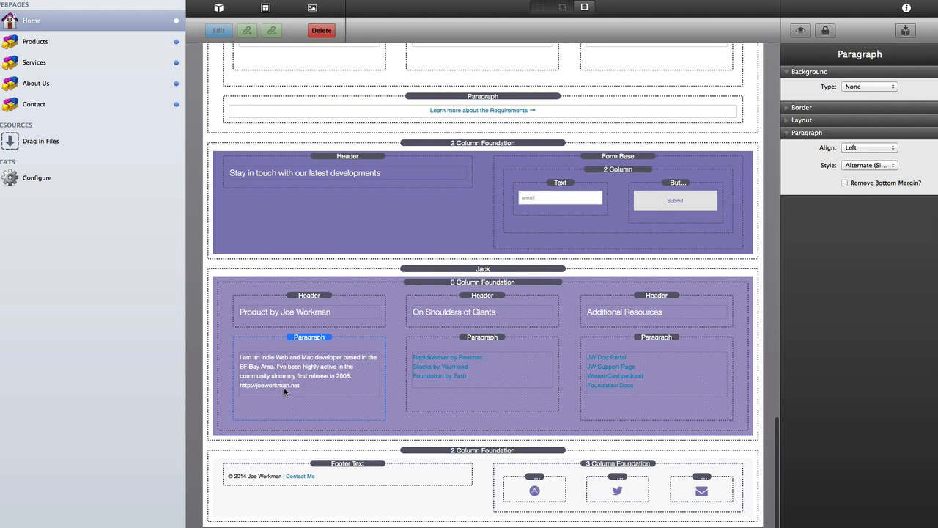
{"action": "left_click", "coordinate": [492, 338]}
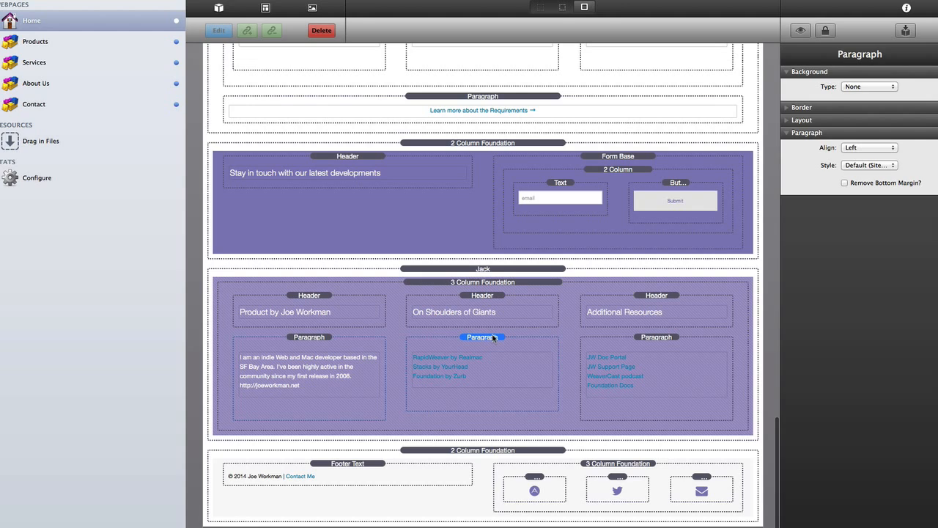
{"action": "left_click", "coordinate": [855, 167]}
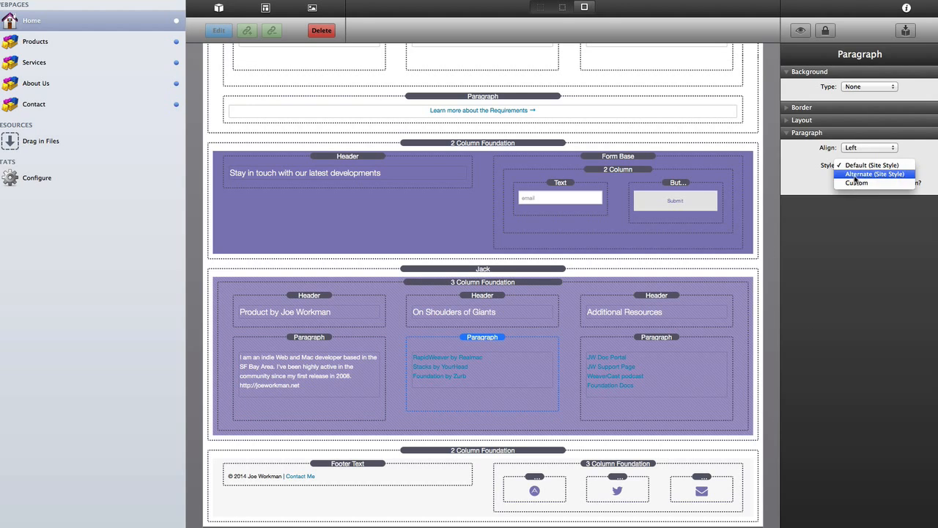
{"action": "left_click", "coordinate": [855, 175]}
{"action": "left_click", "coordinate": [658, 339]}
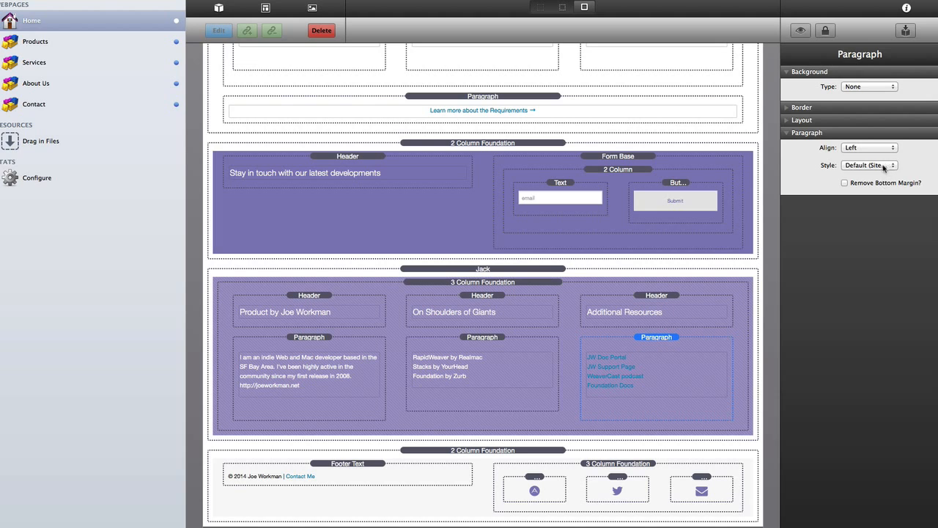
{"action": "left_click", "coordinate": [886, 166]}
{"action": "left_click", "coordinate": [884, 175]}
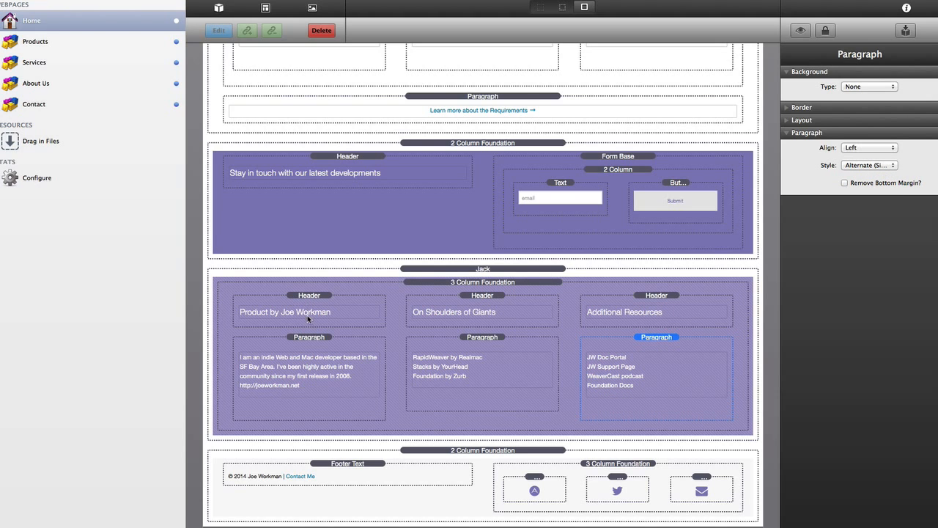
- Centre-align the first resource column's header, then move on to the other headers and paragraphs
{"action": "left_click", "coordinate": [309, 295]}
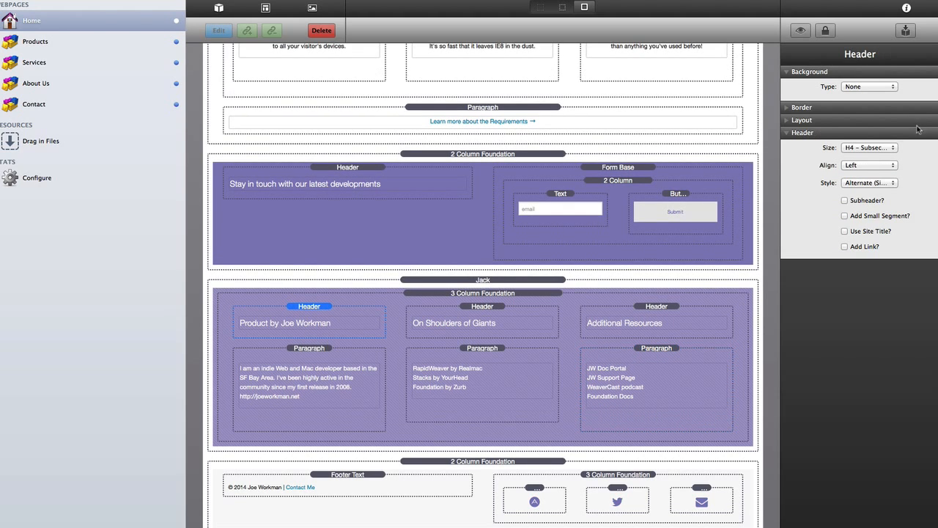
{"action": "left_click", "coordinate": [870, 165]}
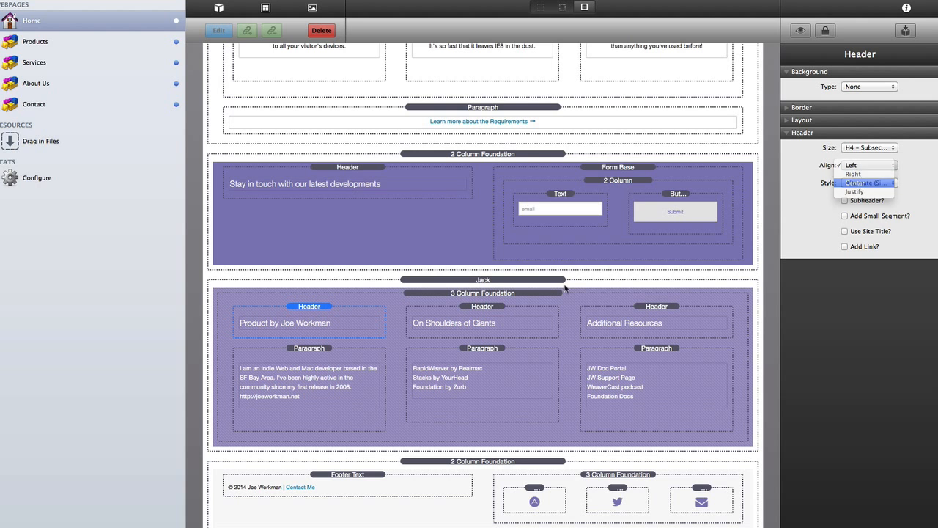
{"action": "left_click", "coordinate": [856, 182]}
{"action": "left_click", "coordinate": [482, 307]}
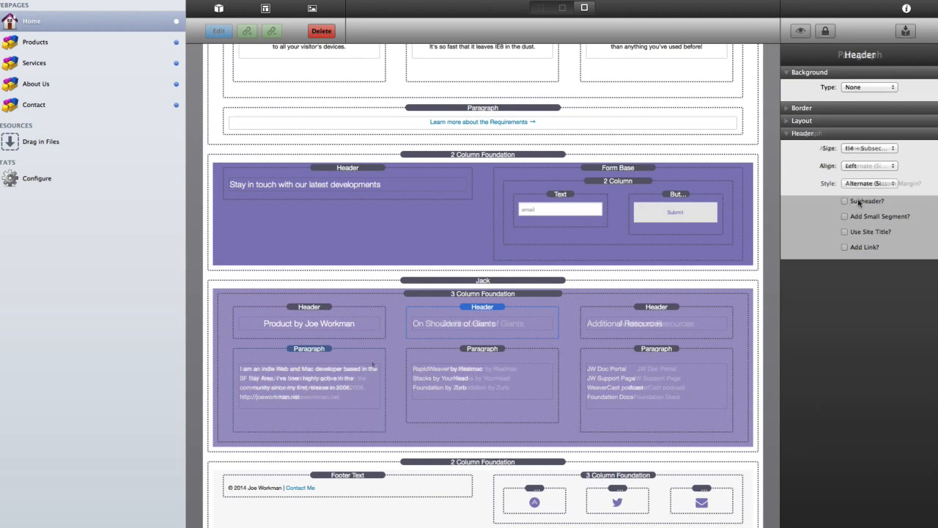
{"action": "left_click", "coordinate": [356, 402]}
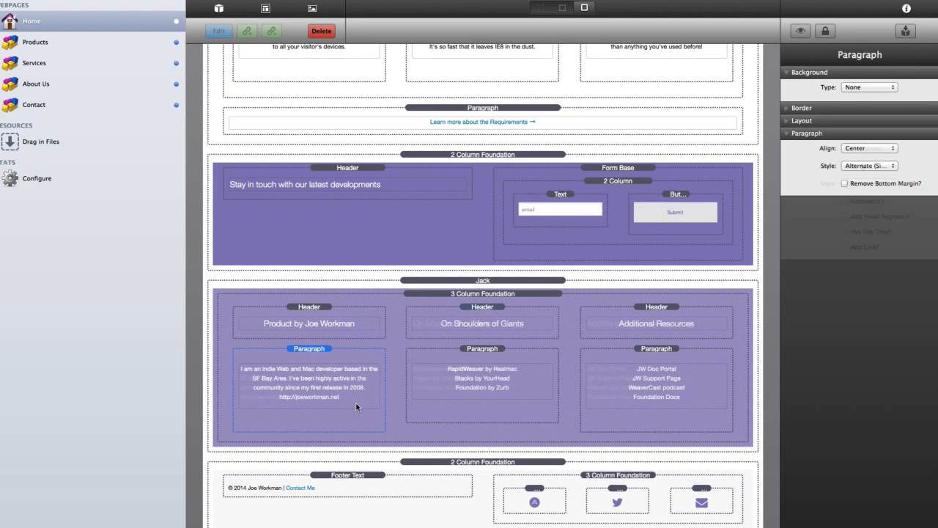
{"action": "scroll", "coordinate": [355, 401], "scroll_direction": "down", "scroll_amount": 1}
- Give the footer copyright text a Custom style after trying Alternate and Default
{"action": "left_click", "coordinate": [474, 454]}
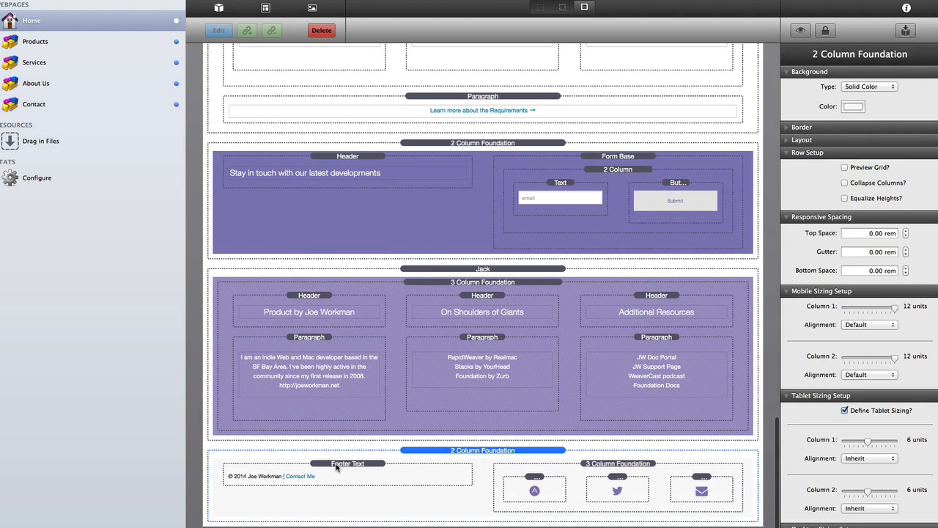
{"action": "left_click", "coordinate": [338, 468]}
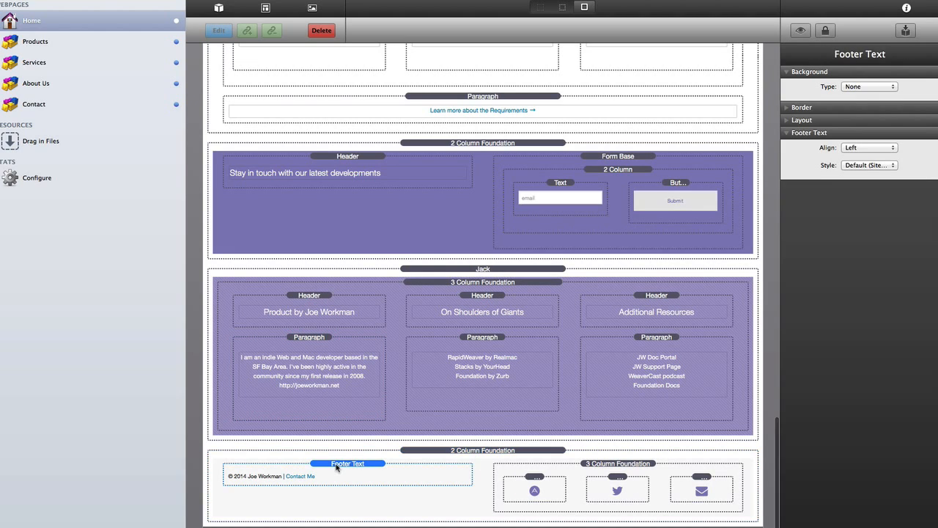
{"action": "left_click", "coordinate": [861, 169]}
{"action": "left_click", "coordinate": [861, 174]}
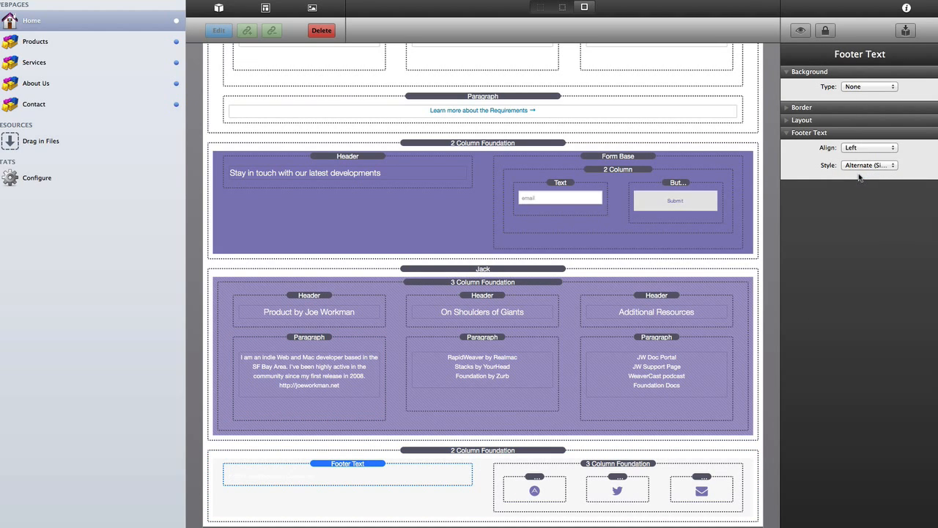
{"action": "left_click", "coordinate": [861, 167]}
{"action": "left_click", "coordinate": [859, 154]}
{"action": "left_click", "coordinate": [856, 167]}
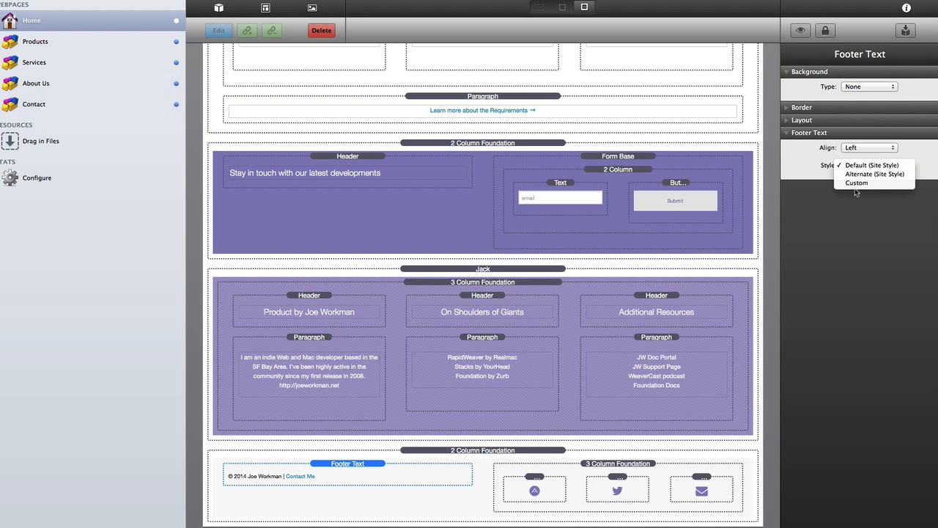
{"action": "left_click", "coordinate": [856, 182]}
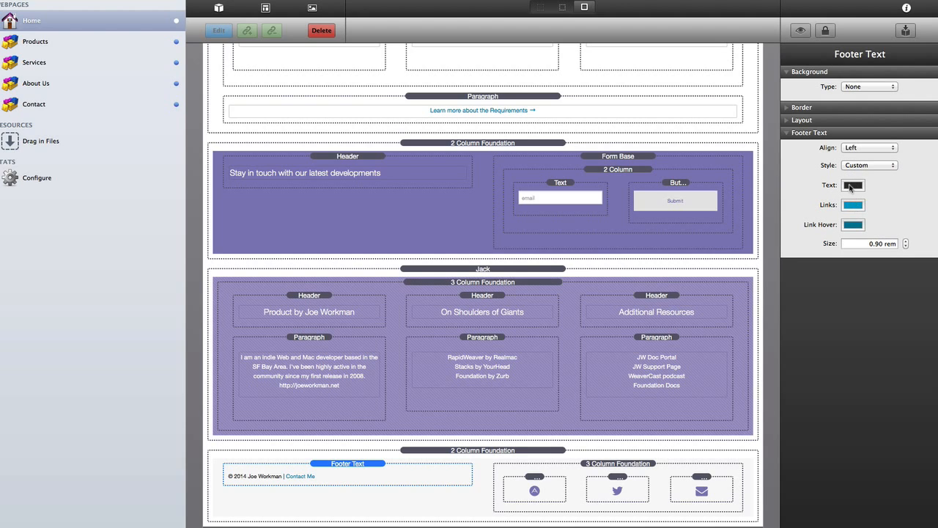
- Set the footer's Text and Links colours to purple #847BB9
{"action": "left_click", "coordinate": [851, 189]}
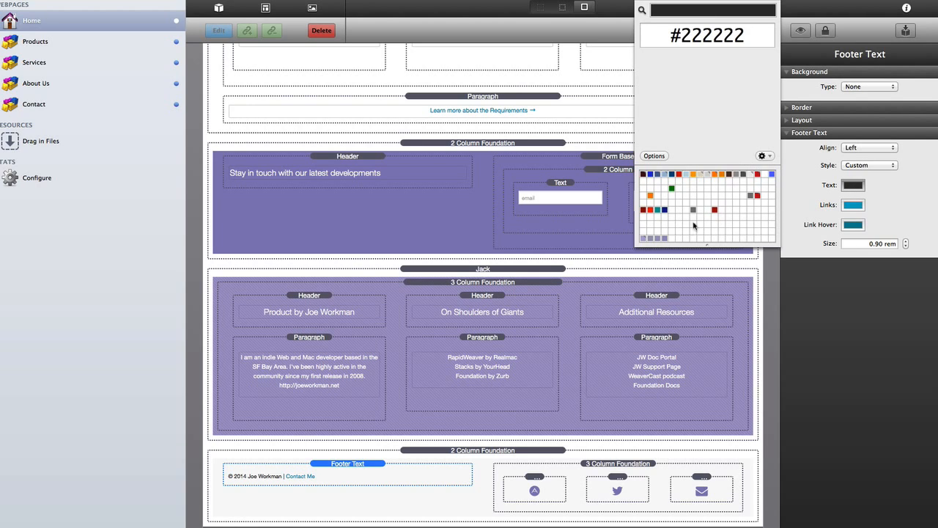
{"action": "left_click", "coordinate": [664, 239]}
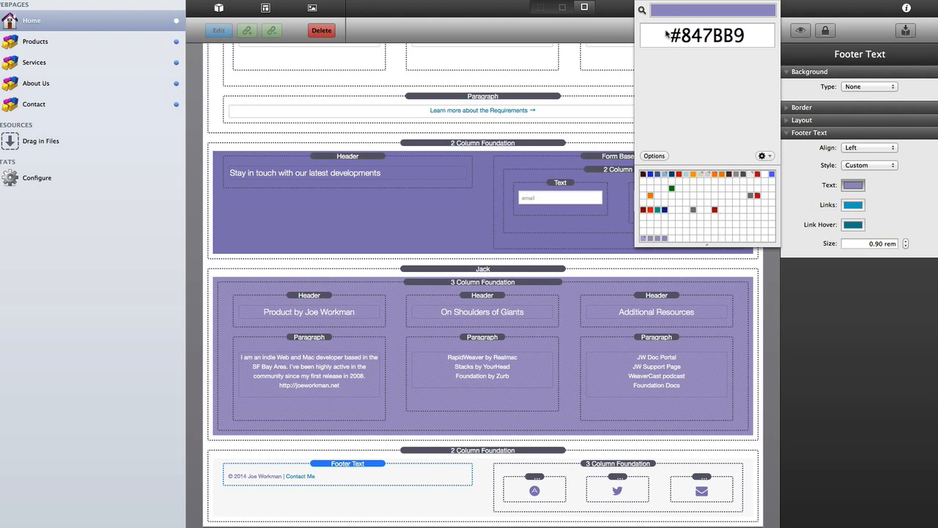
{"action": "left_click", "coordinate": [642, 0]}
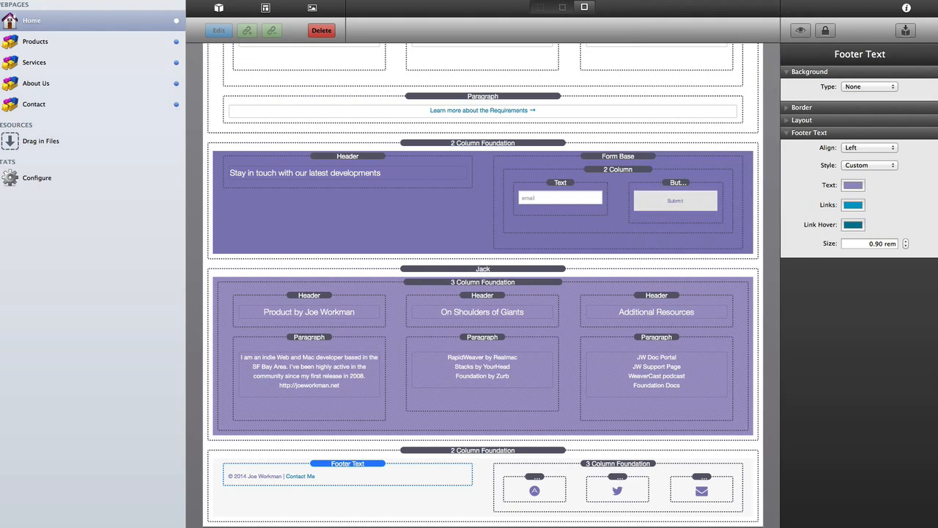
{"action": "left_click", "coordinate": [854, 205]}
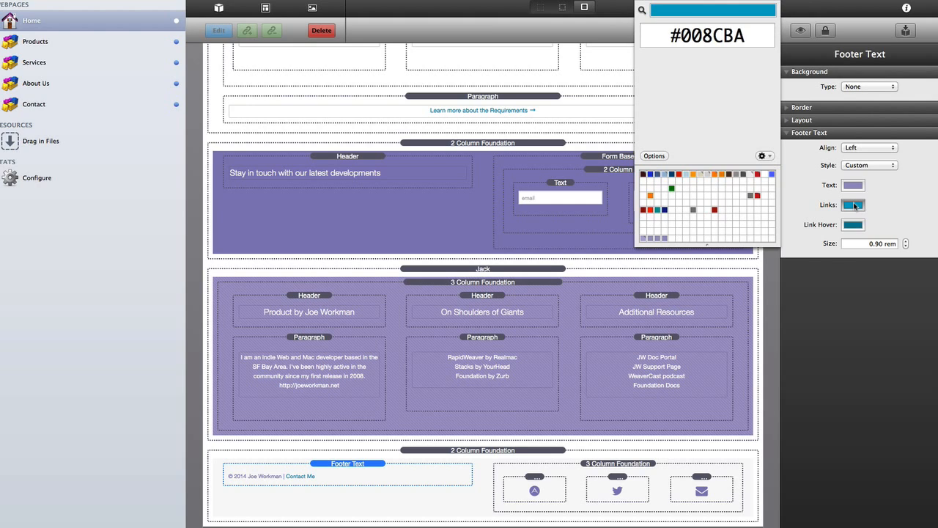
{"action": "left_click", "coordinate": [664, 238]}
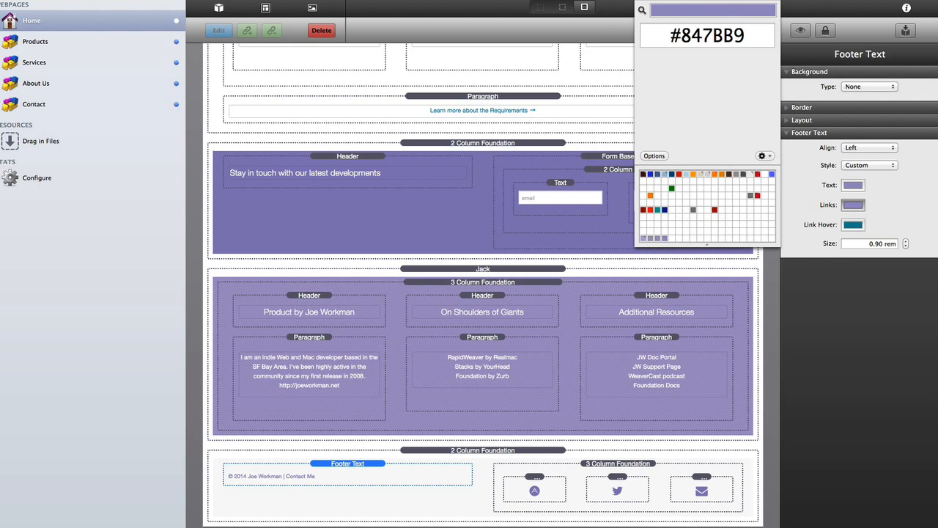
{"action": "left_click", "coordinate": [641, 1]}
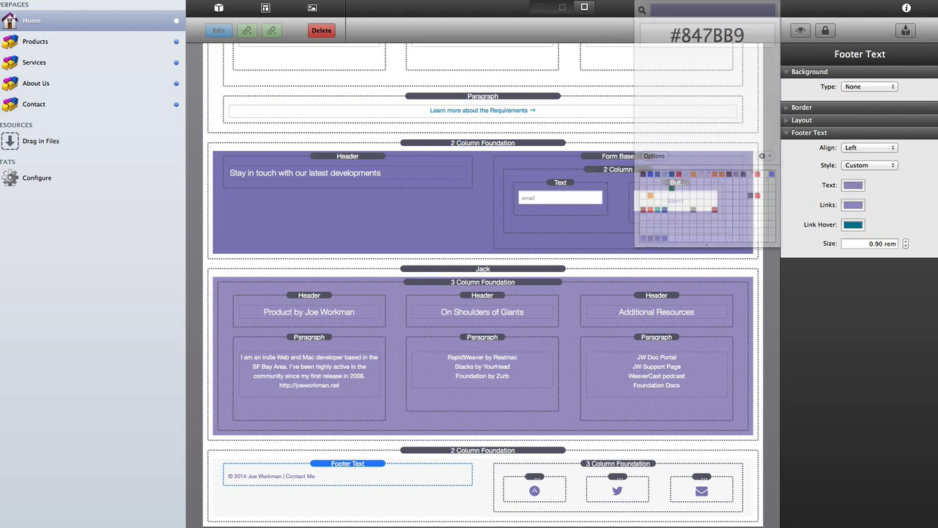
{"action": "left_click", "coordinate": [606, 466]}
{"action": "left_click", "coordinate": [539, 479]}
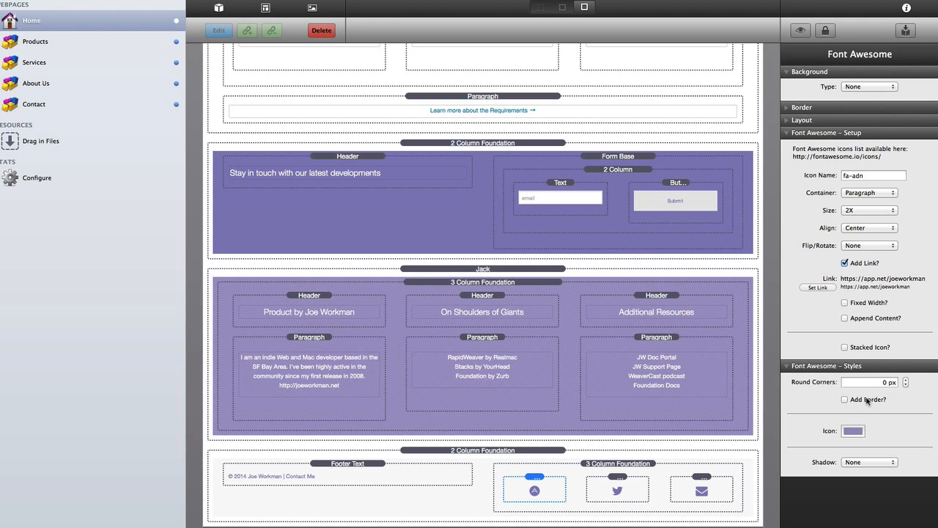
{"action": "left_click", "coordinate": [473, 453]}
{"action": "key", "text": "super+l"}
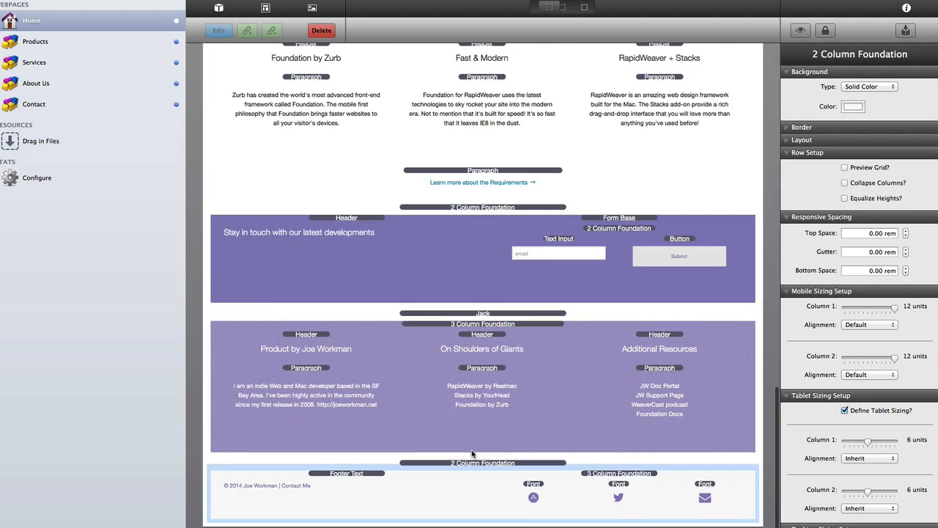
{"action": "key", "text": "super+l"}
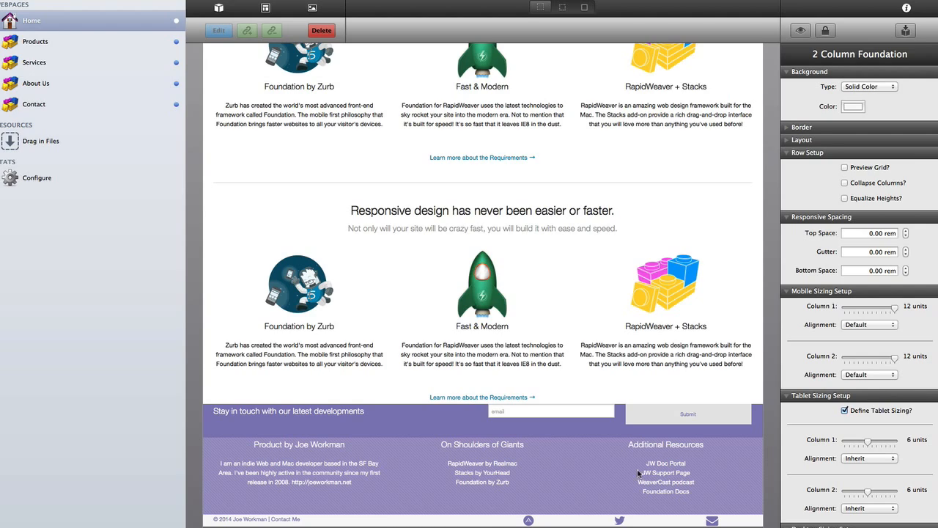
{"action": "left_click", "coordinate": [482, 384]}
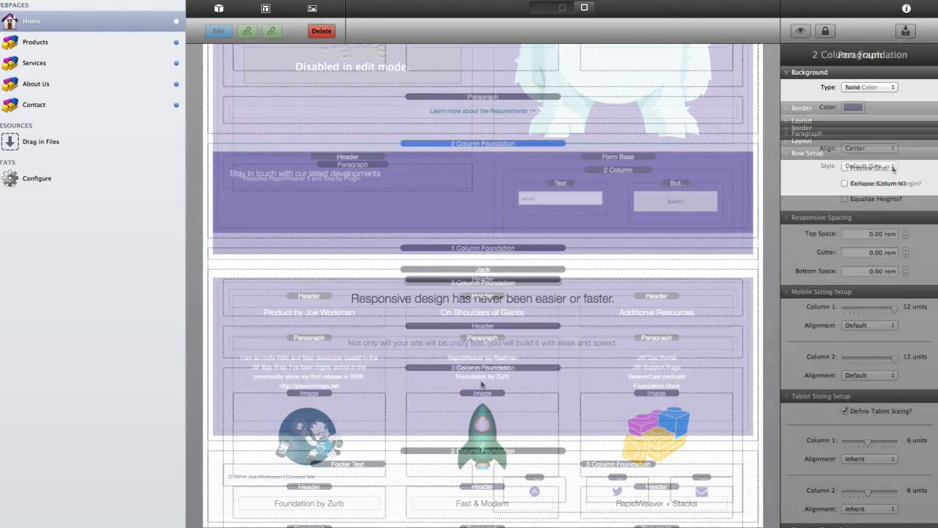
- Give the signup row 1.5 rem top spacing, 1 rem gutter and 0.5 rem bottom spacing
{"action": "left_click", "coordinate": [864, 233]}
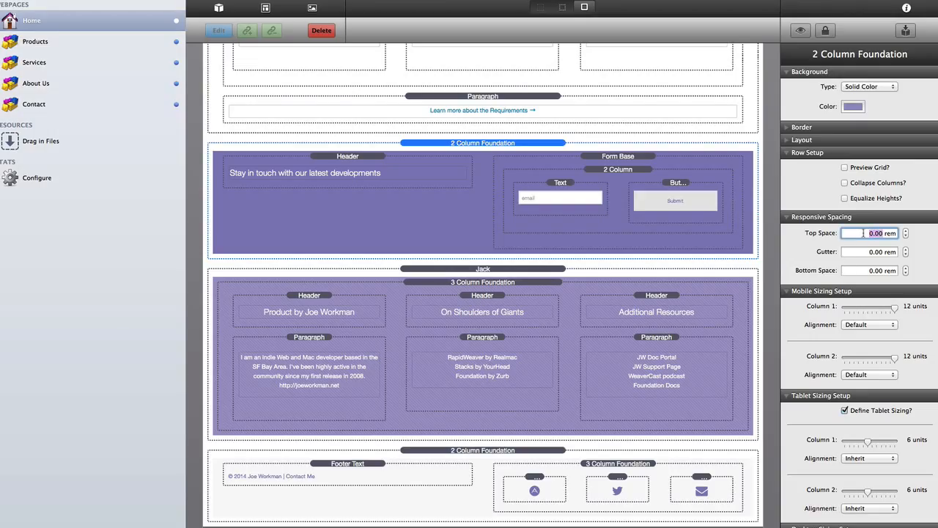
{"action": "type", "text": "1.5"}
{"action": "key", "text": "Tab"}
{"action": "type", "text": "1"}
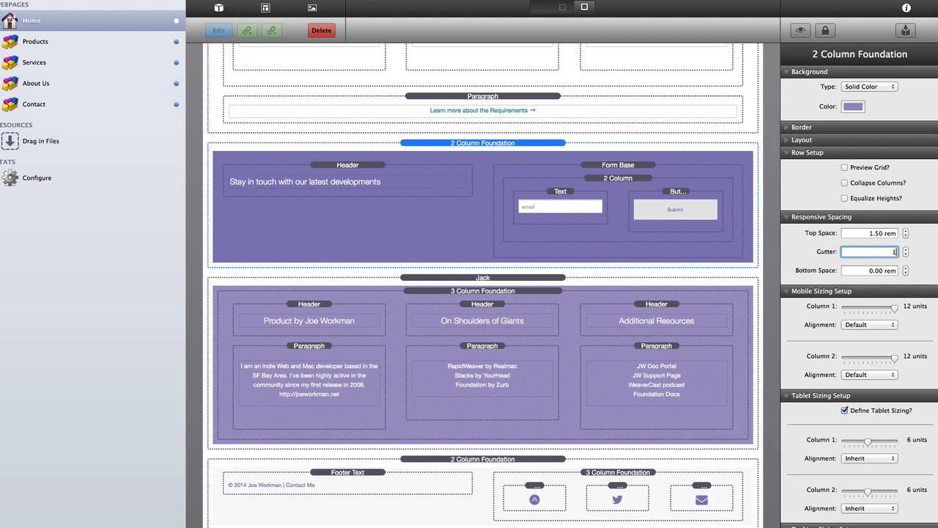
{"action": "key", "text": "Tab"}
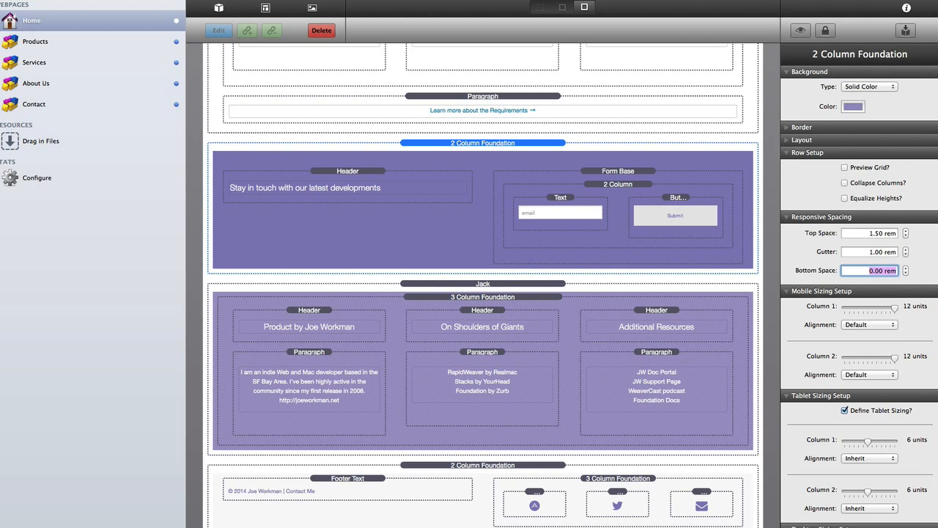
{"action": "key", "text": "Tab"}
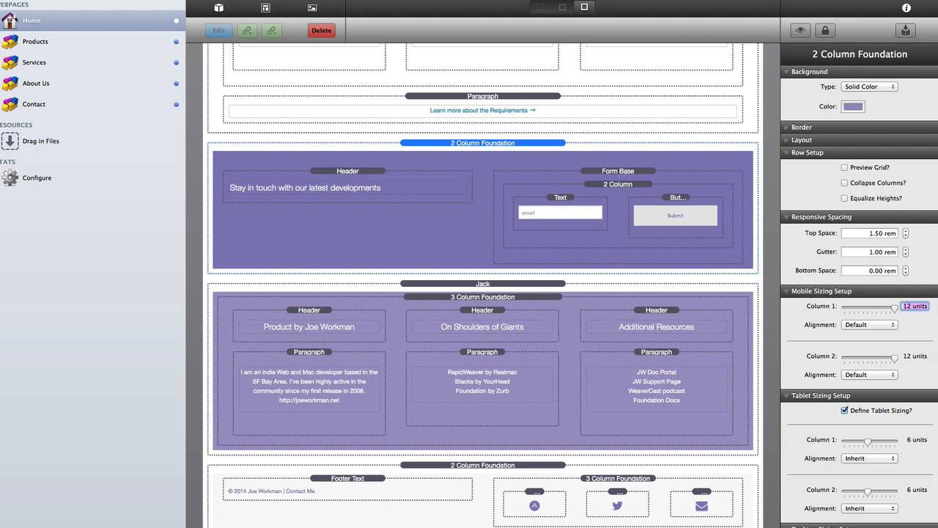
{"action": "key", "text": "shift+Tab"}
{"action": "type", "text": ".5"}
{"action": "key", "text": "Tab"}
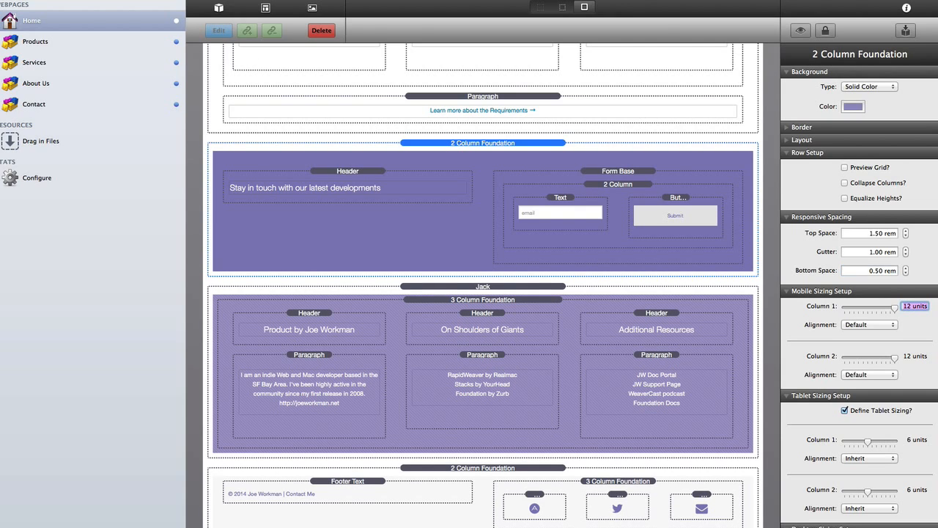
- Set the three-column resources row's spacing to 2 rem top, 1 rem gutter, 3 rem bottom
{"action": "left_click", "coordinate": [491, 300]}
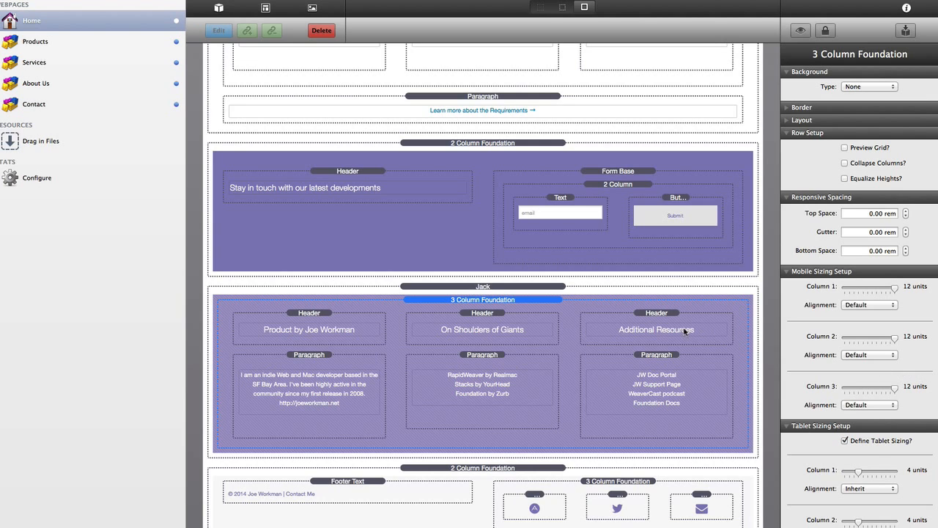
{"action": "double_click", "coordinate": [870, 213]}
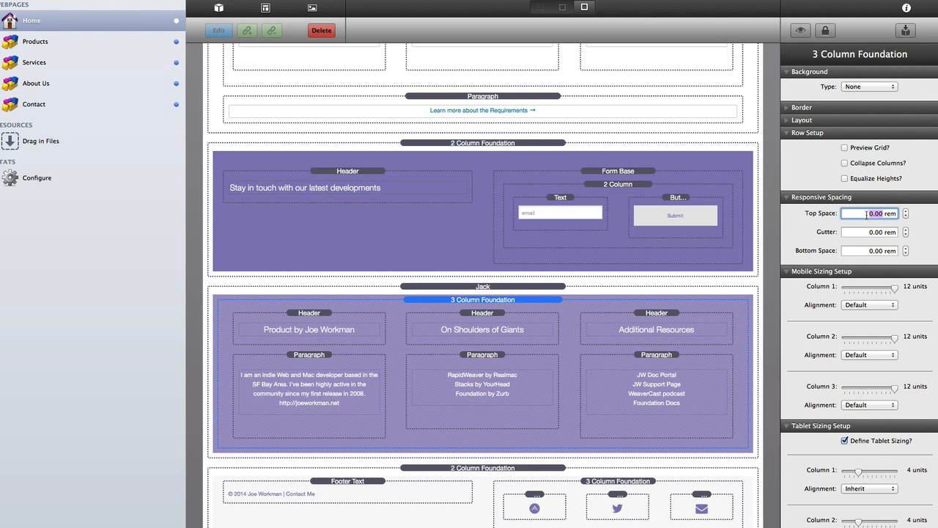
{"action": "type", "text": "2"}
{"action": "key", "text": "Tab"}
{"action": "type", "text": "1"}
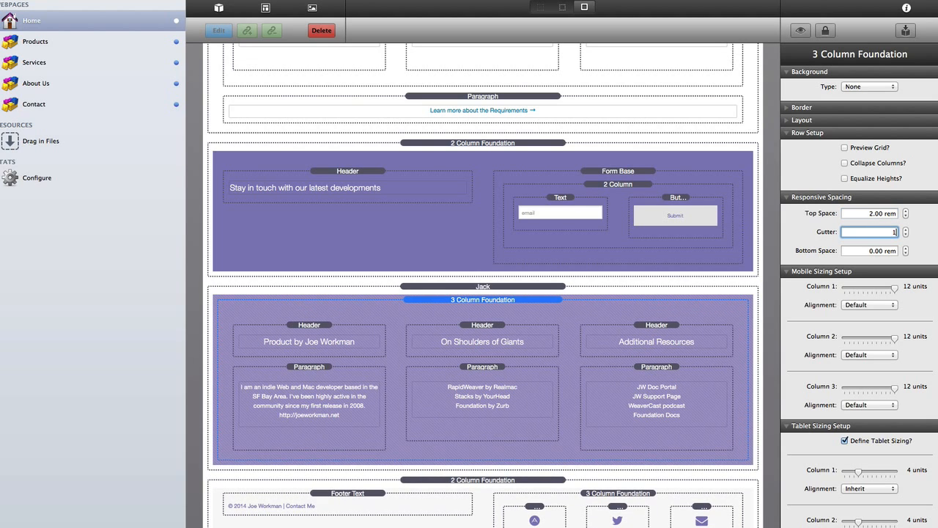
{"action": "key", "text": "Tab"}
{"action": "type", "text": "3"}
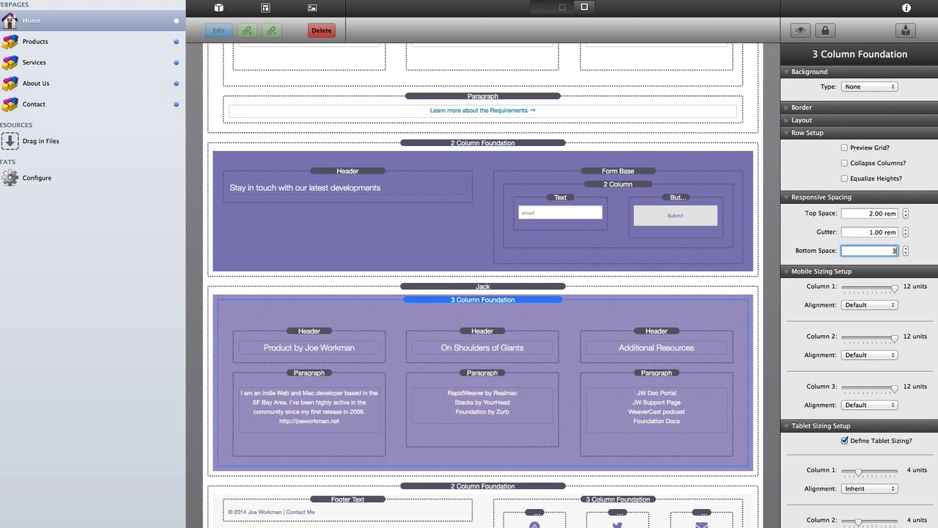
{"action": "key", "text": "Tab"}
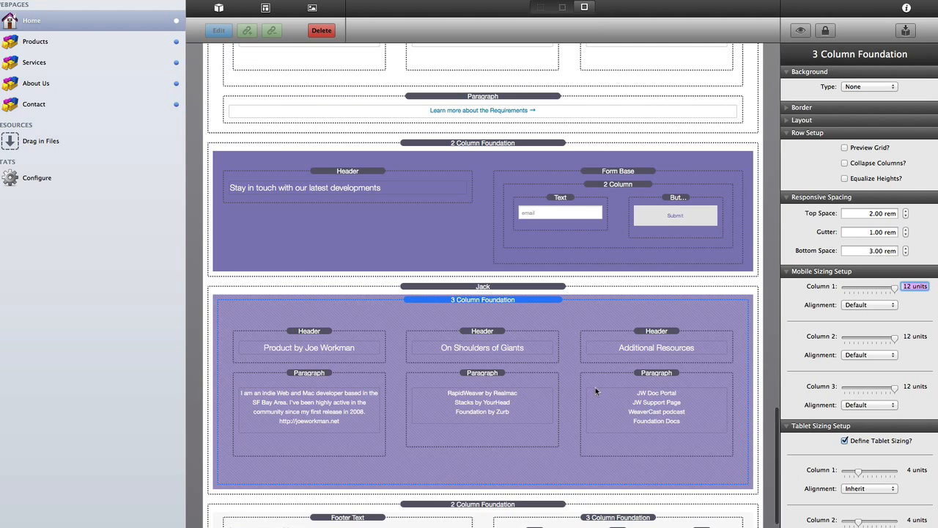
{"action": "scroll", "coordinate": [513, 411], "scroll_direction": "down", "scroll_amount": 3}
{"action": "left_click", "coordinate": [488, 446]}
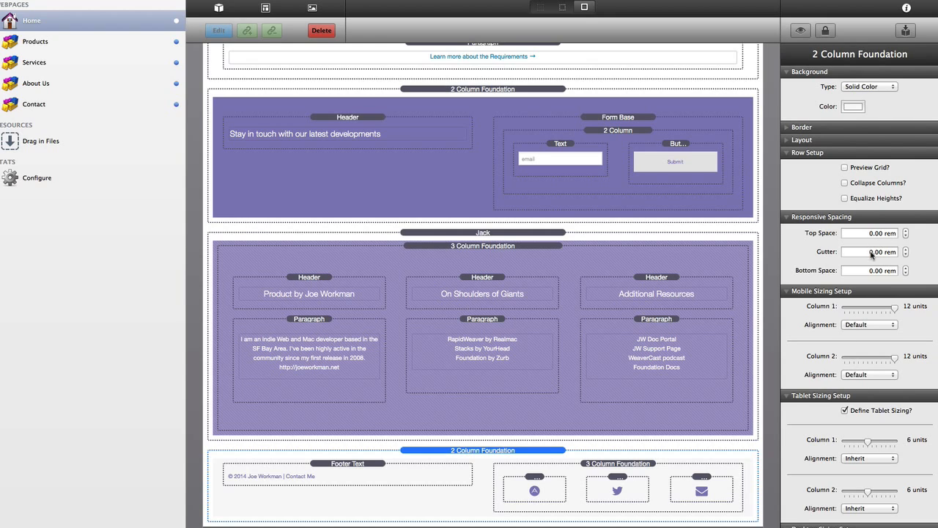
- Set the footer row's gutter and bottom spacing to 1 rem each
{"action": "left_click", "coordinate": [872, 252]}
{"action": "type", "text": "1"}
{"action": "key", "text": "Tab"}
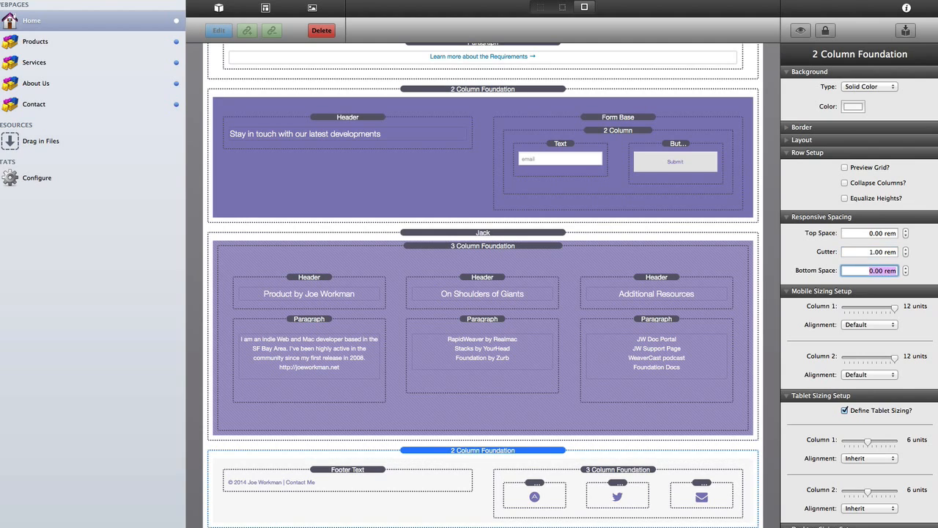
{"action": "type", "text": "1"}
{"action": "key", "text": "Tab"}
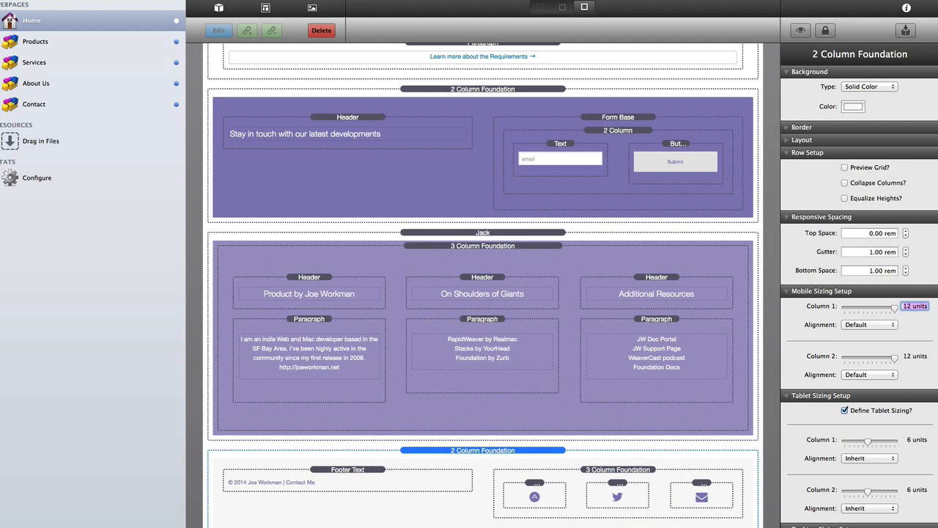
{"action": "left_click", "coordinate": [502, 455]}
- Switch to the borderless view to preview the page without stack outlines
{"action": "scroll", "coordinate": [500, 455], "scroll_direction": "down", "scroll_amount": 1}
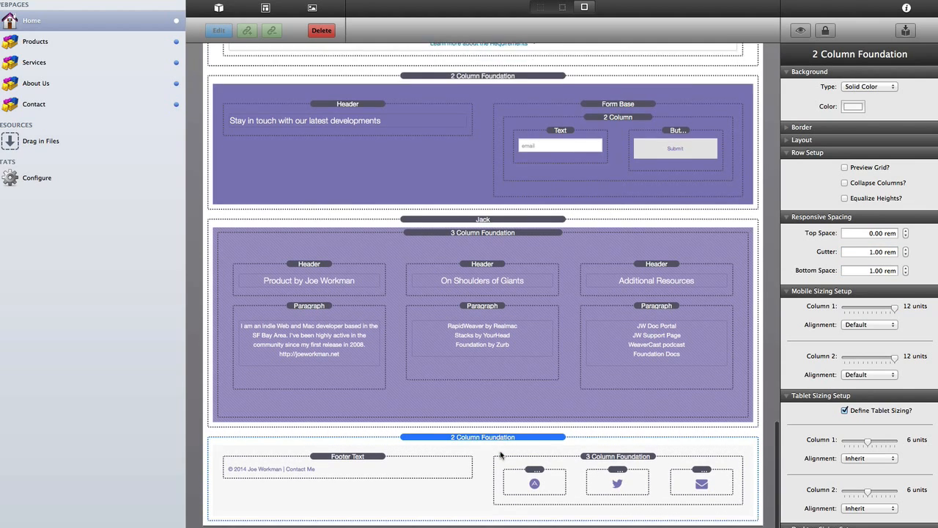
{"action": "scroll", "coordinate": [501, 455], "scroll_direction": "up", "scroll_amount": 3}
{"action": "key", "text": "super+l"}
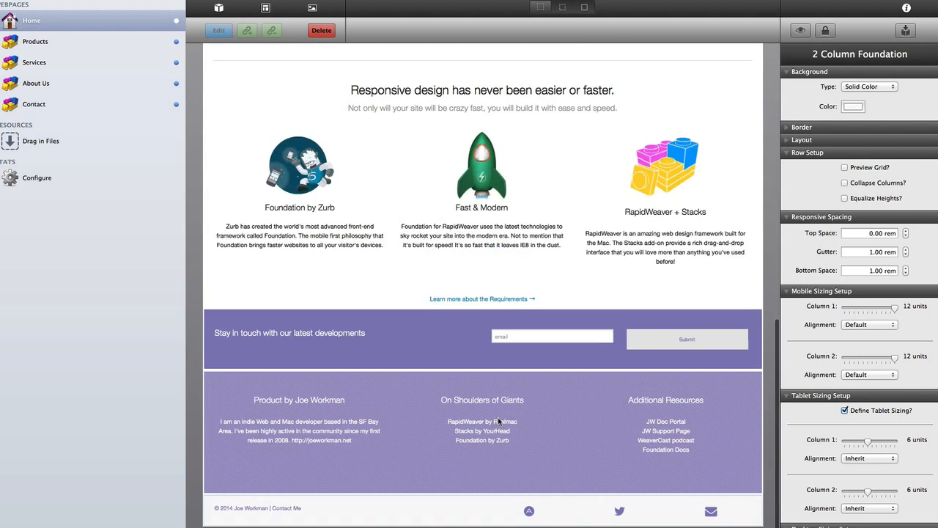
{"action": "scroll", "coordinate": [475, 375], "scroll_direction": "down", "scroll_amount": 1}
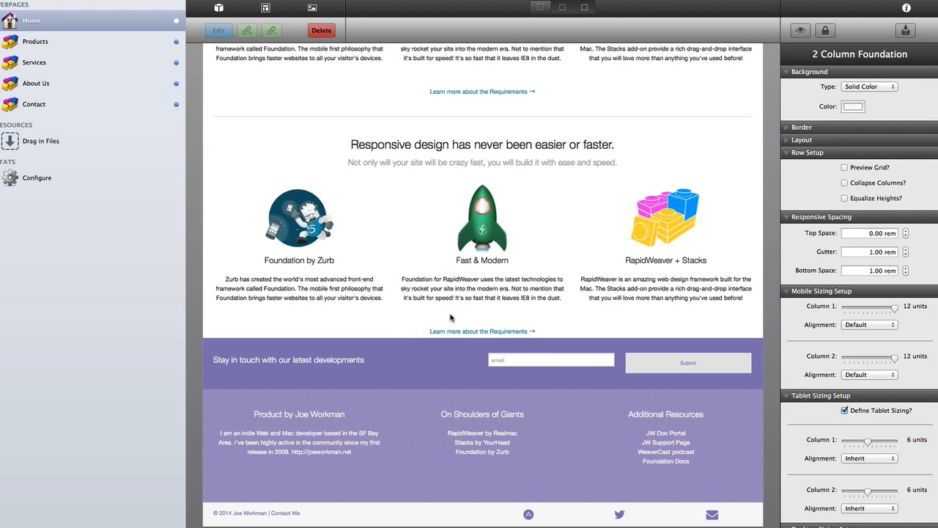
- Return to the outlined stack view around the Fast & Modern section
{"action": "left_click", "coordinate": [402, 309]}
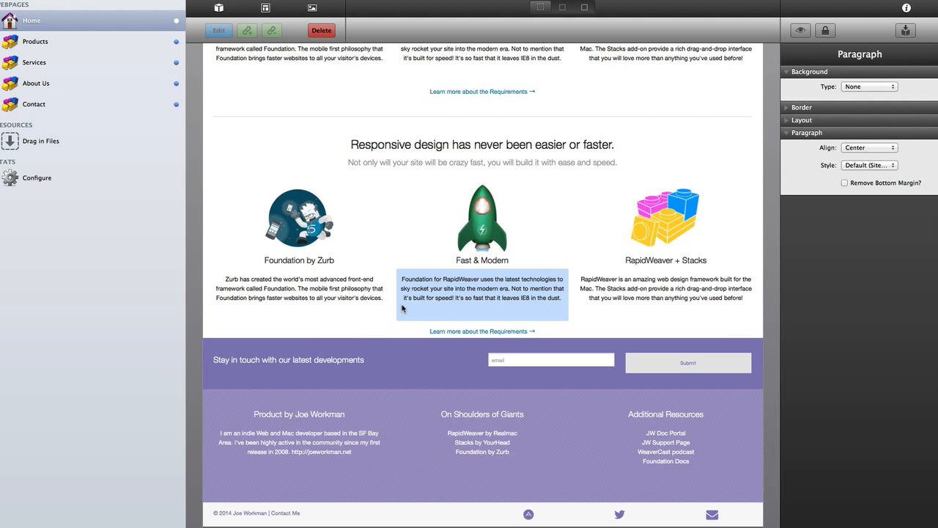
{"action": "key", "text": "super+l"}
{"action": "key", "text": "super+l"}
{"action": "scroll", "coordinate": [405, 313], "scroll_direction": "up", "scroll_amount": 2}
{"action": "scroll", "coordinate": [406, 315], "scroll_direction": "down", "scroll_amount": 10}
{"action": "scroll", "coordinate": [405, 315], "scroll_direction": "up", "scroll_amount": 6}
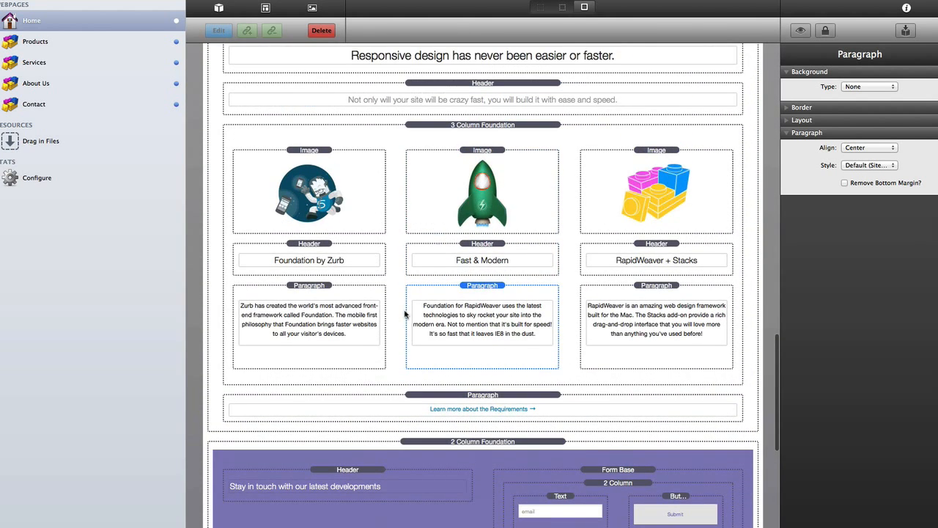
- Give the one-column Responsive design section a 3 rem bottom space
{"action": "left_click", "coordinate": [224, 425]}
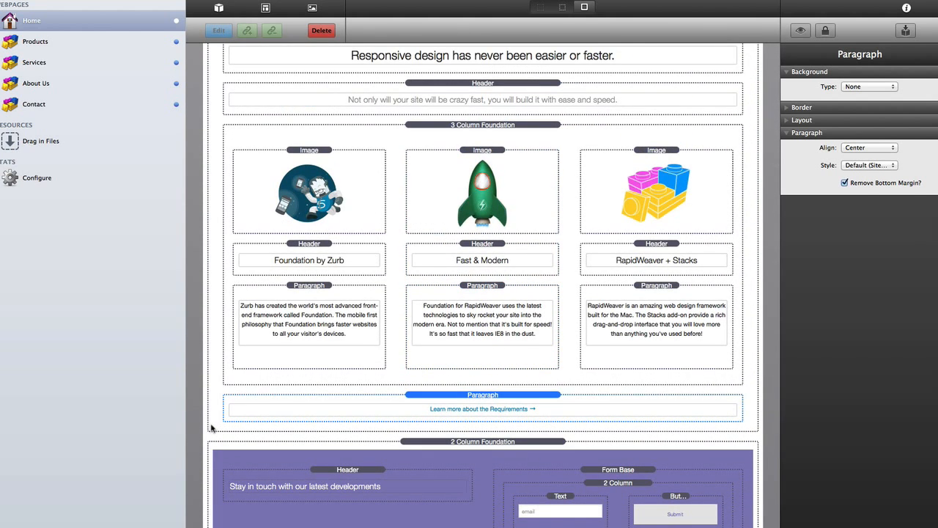
{"action": "left_click", "coordinate": [211, 427]}
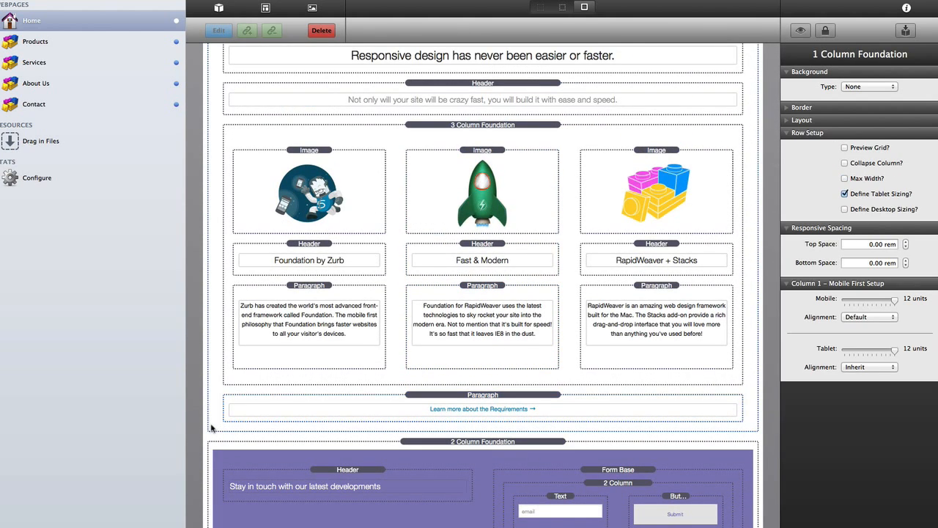
{"action": "left_click", "coordinate": [872, 264]}
{"action": "type", "text": "3"}
{"action": "key", "text": "Tab"}
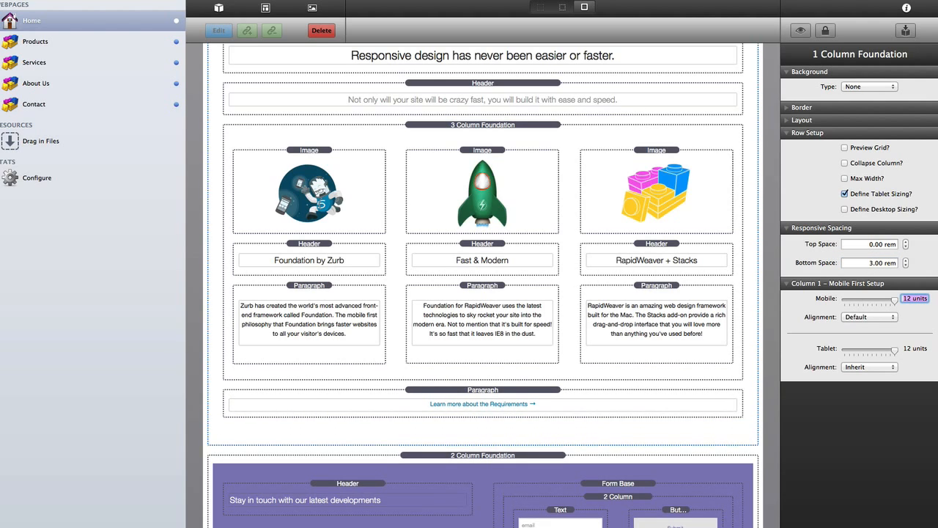
{"action": "left_click", "coordinate": [378, 443]}
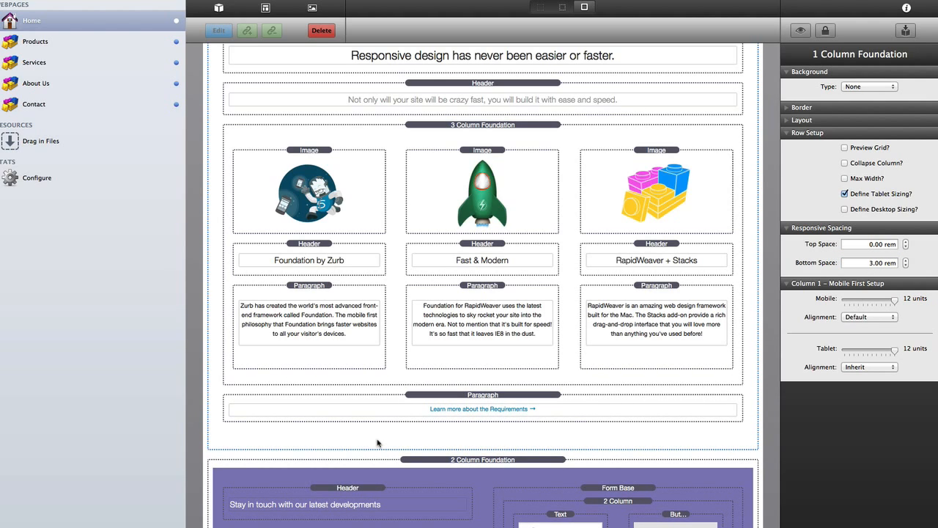
{"action": "scroll", "coordinate": [370, 476], "scroll_direction": "down", "scroll_amount": 8}
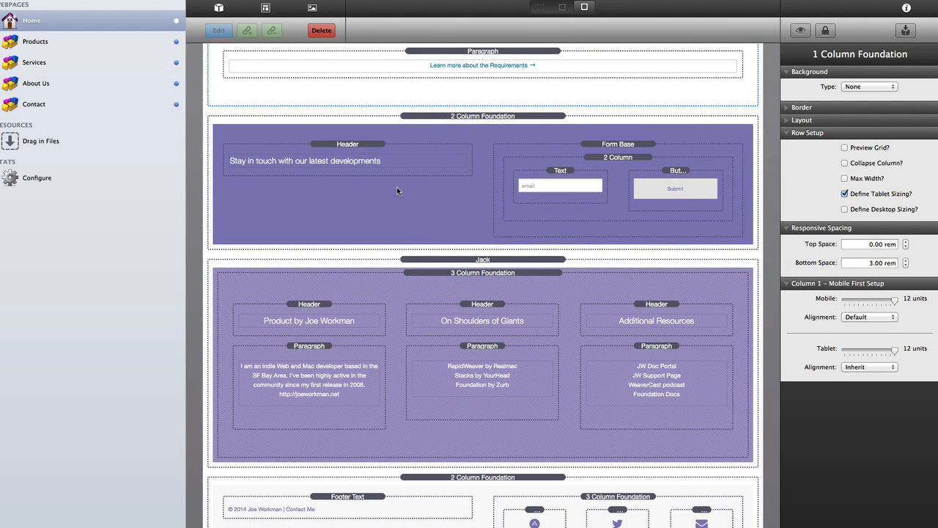
- Size the purple signup row's columns to 8 and 4 units on tablets, then check the layout
{"action": "left_click", "coordinate": [486, 119]}
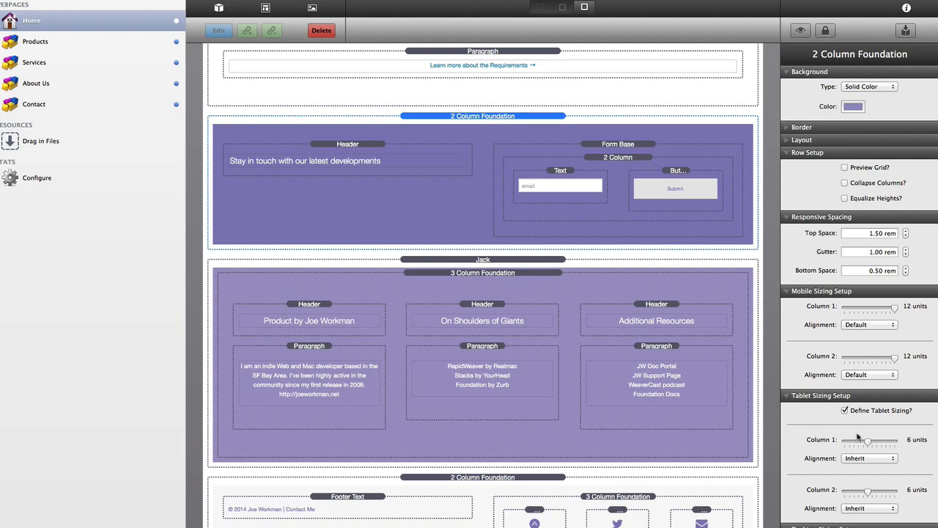
{"action": "left_click_drag", "start_coordinate": [868, 442], "coordinate": [877, 443]}
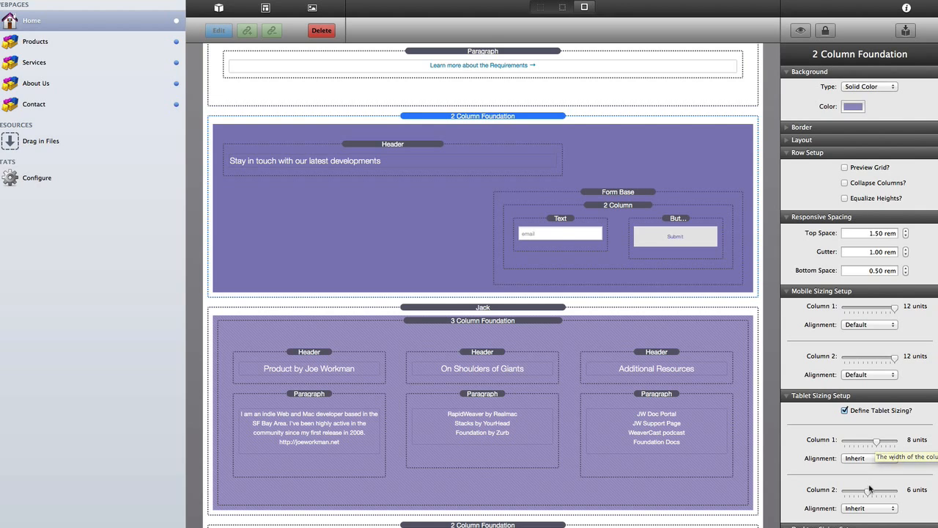
{"action": "left_click_drag", "start_coordinate": [865, 490], "coordinate": [858, 490]}
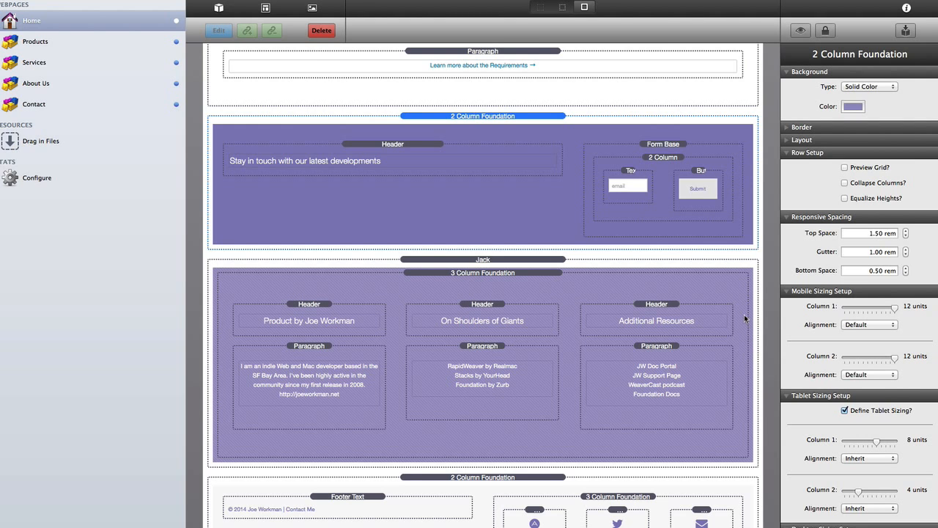
{"action": "key", "text": "super+l"}
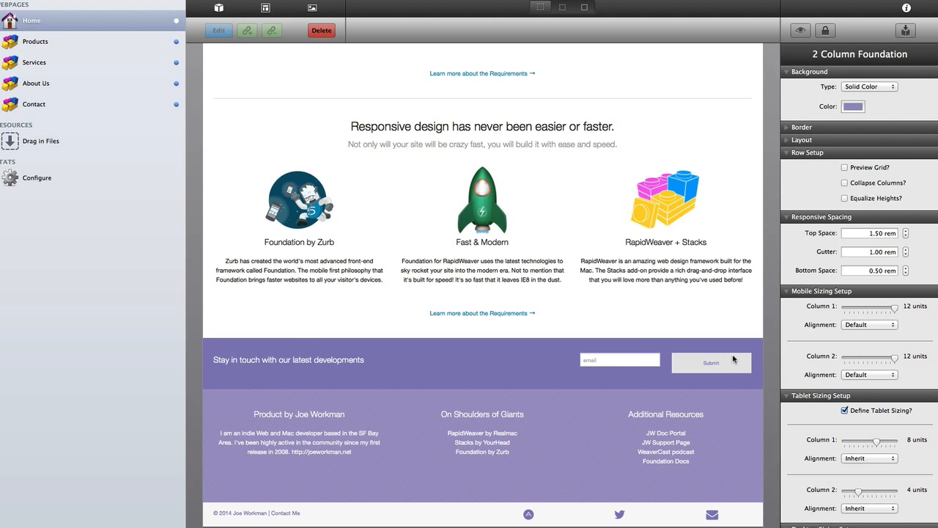
{"action": "key", "text": "super+l"}
{"action": "key", "text": "super+l"}
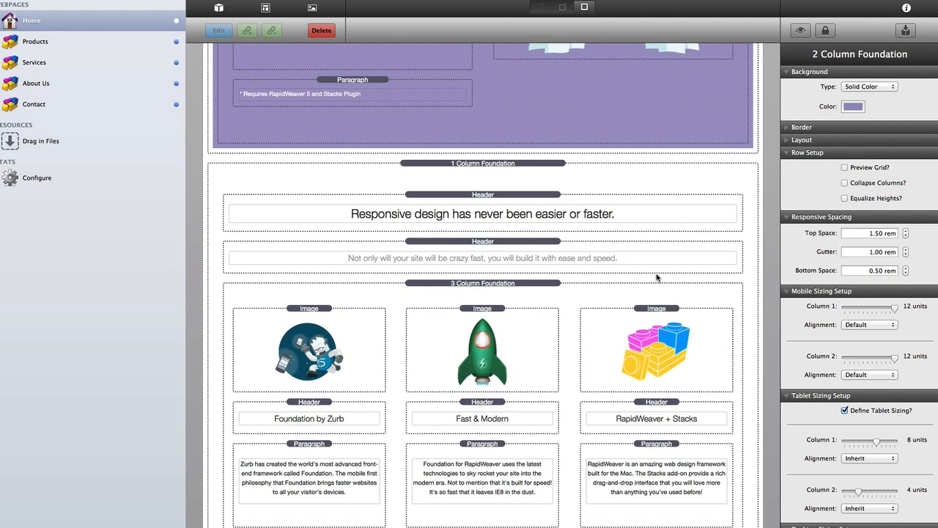
{"action": "scroll", "coordinate": [656, 277], "scroll_direction": "down", "scroll_amount": 12}
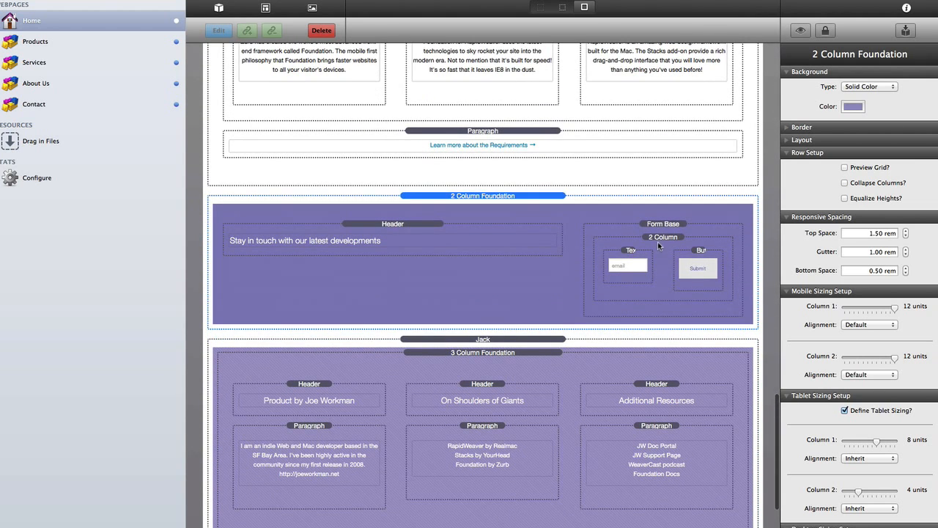
- Turn off tablet sizing on the form's inner 2 Column and size it 8 and 4 units on mobile
{"action": "left_click", "coordinate": [658, 241]}
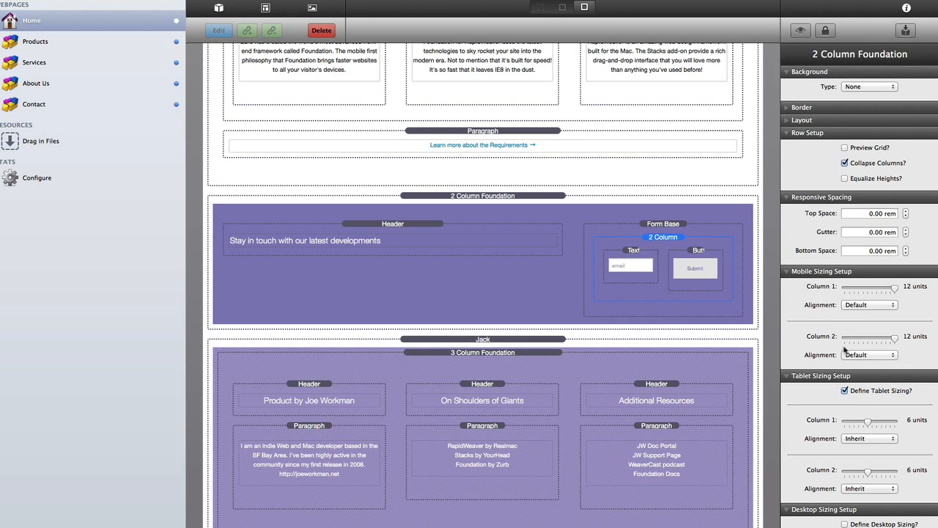
{"action": "left_click", "coordinate": [846, 390]}
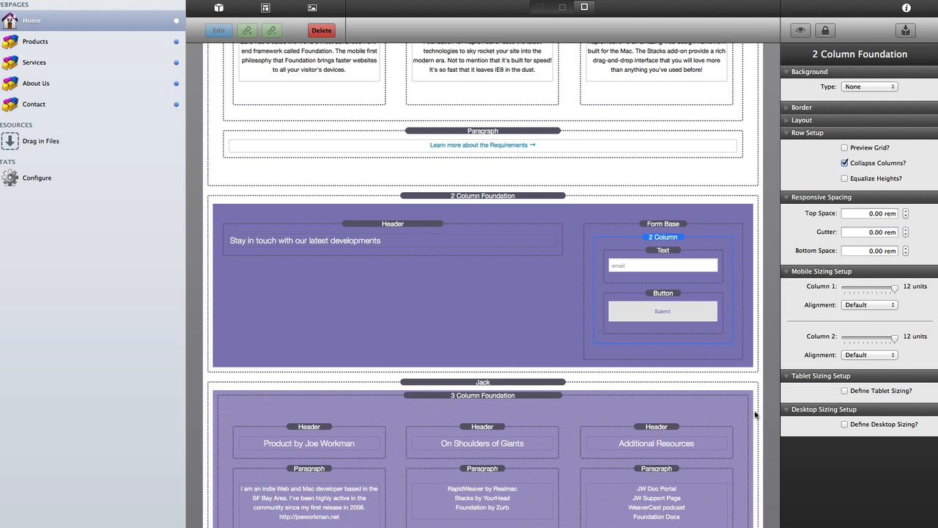
{"action": "left_click_drag", "start_coordinate": [895, 290], "coordinate": [876, 291]}
{"action": "left_click_drag", "start_coordinate": [894, 338], "coordinate": [857, 341]}
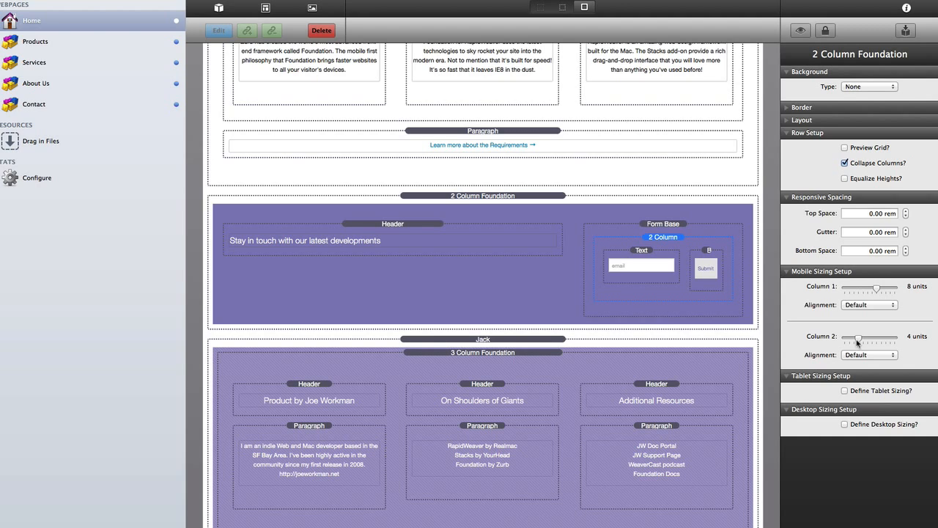
{"action": "left_click", "coordinate": [631, 250]}
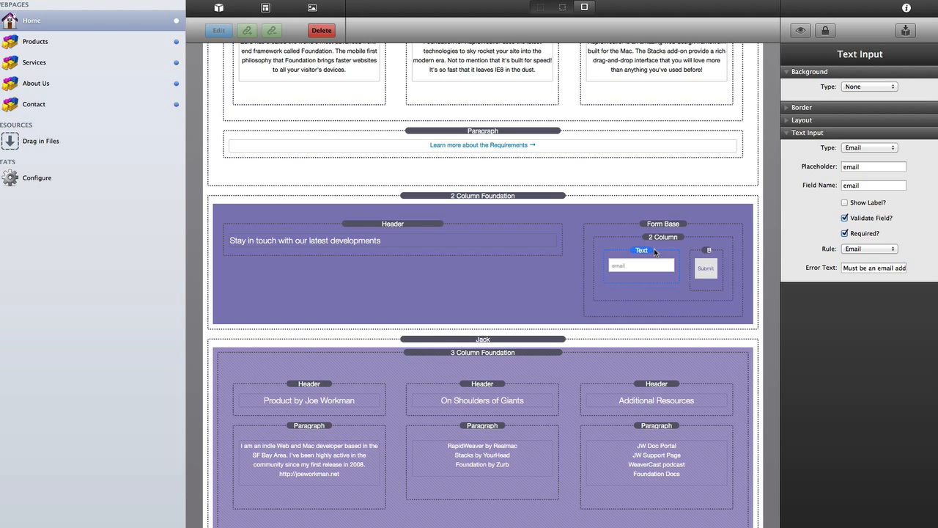
- Change the signup form's Submit button size from Small to Tiny
{"action": "left_click", "coordinate": [710, 252]}
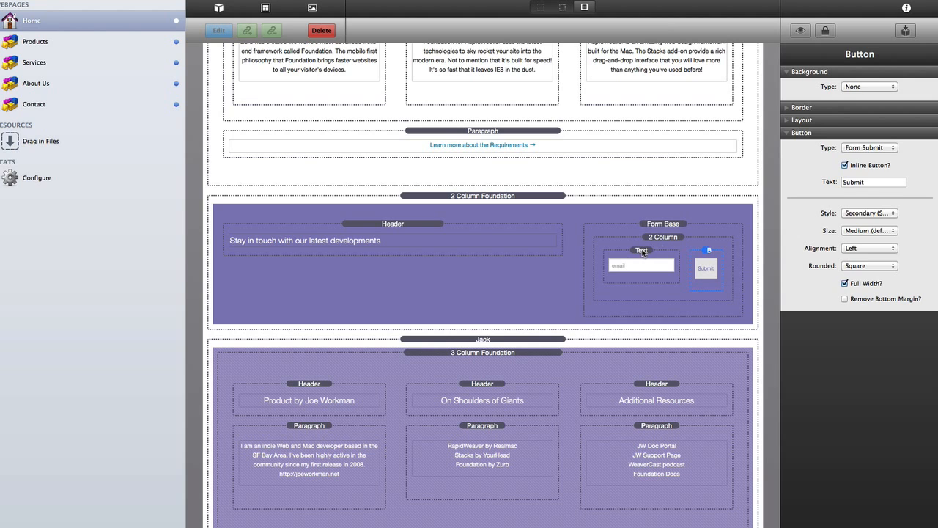
{"action": "left_click", "coordinate": [643, 252]}
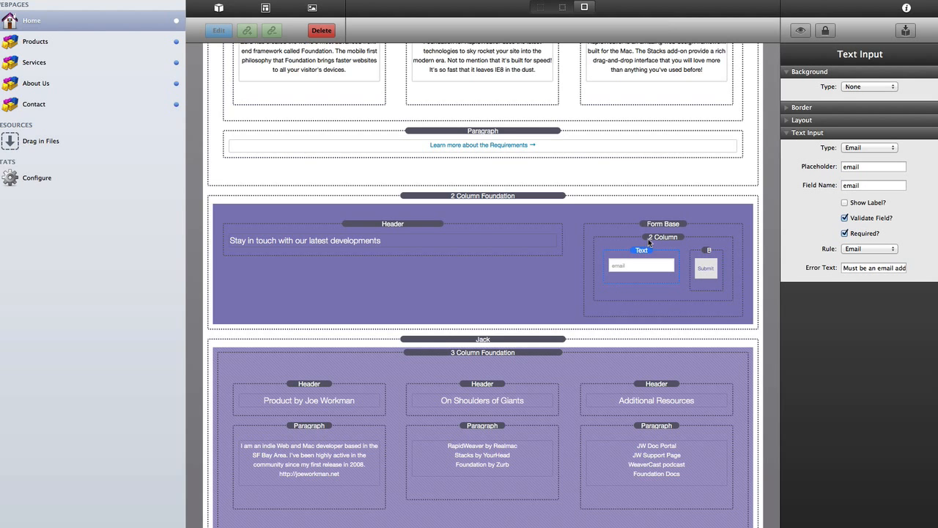
{"action": "key", "text": "super+l"}
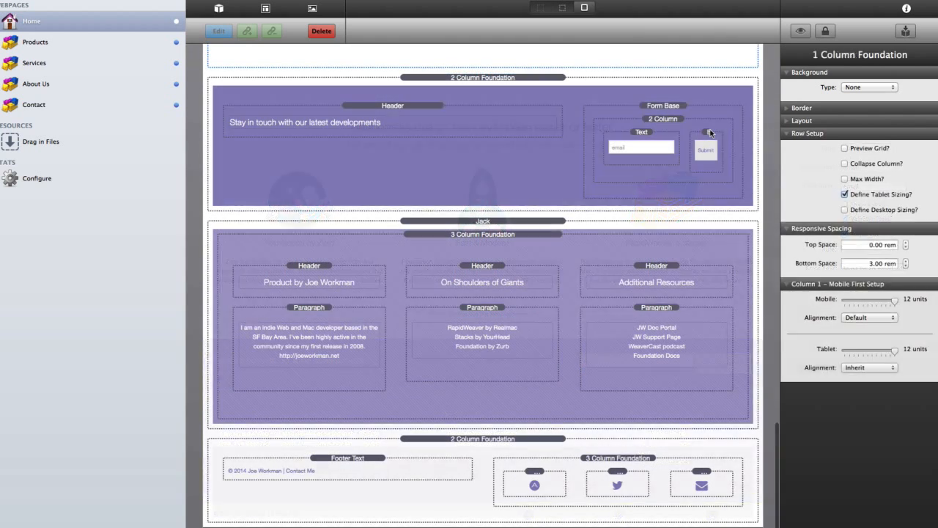
{"action": "left_click", "coordinate": [708, 134]}
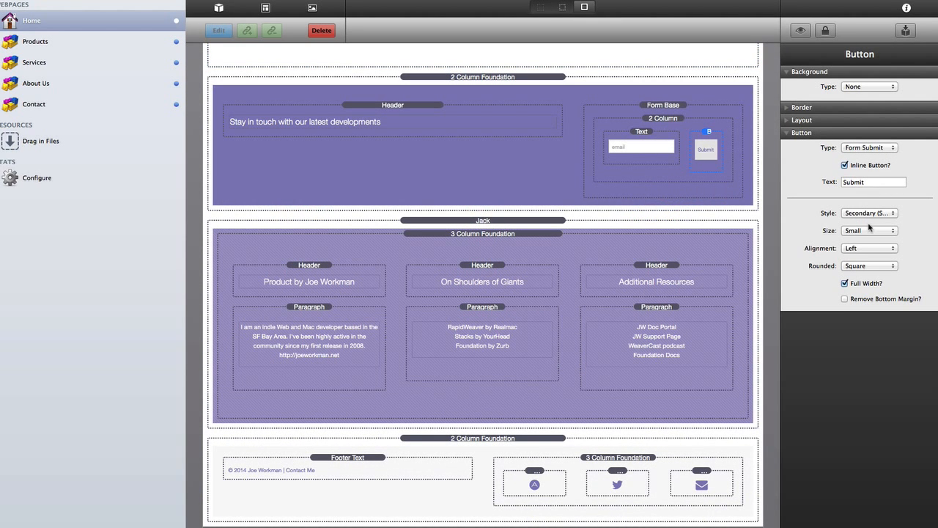
{"action": "left_click", "coordinate": [870, 230]}
{"action": "left_click", "coordinate": [868, 222]}
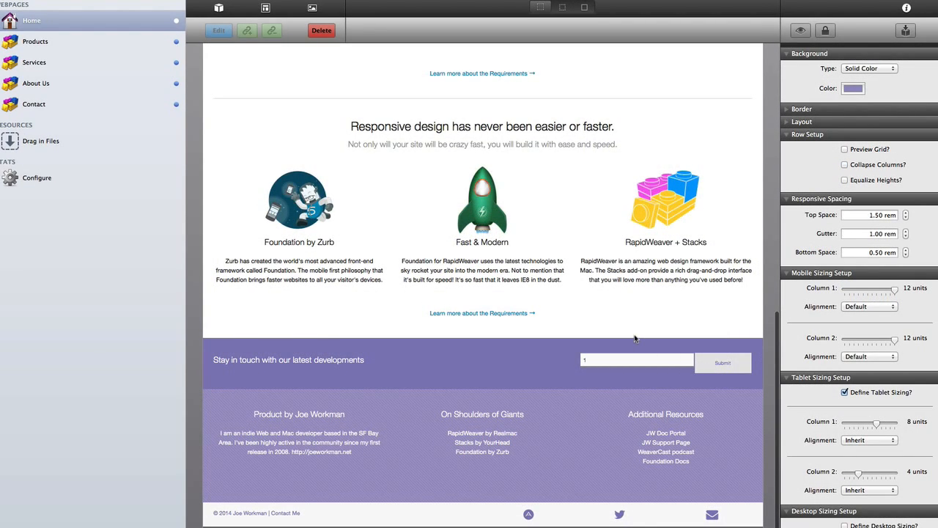
- Preview the whole page down to the footer, then return to the outlined editor
{"action": "key", "text": "super+r"}
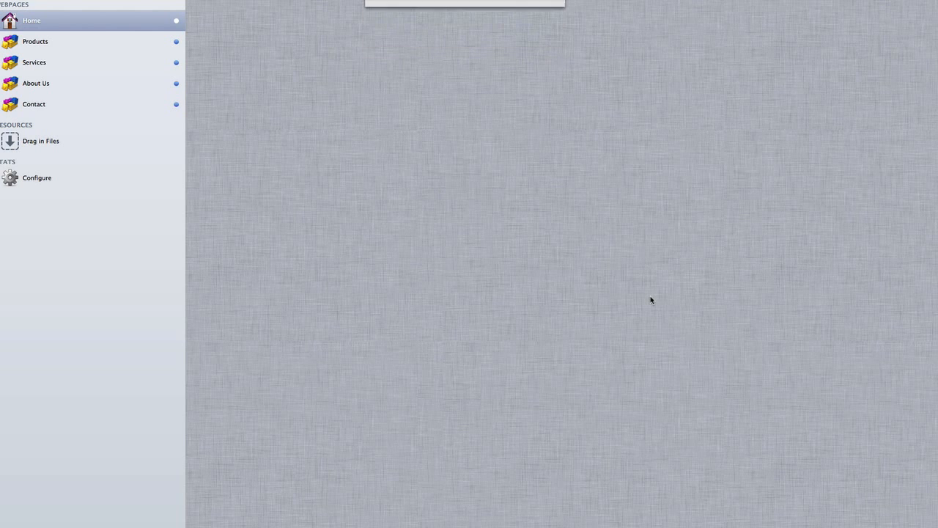
{"action": "scroll", "coordinate": [651, 299], "scroll_direction": "down", "scroll_amount": 5}
{"action": "scroll", "coordinate": [650, 299], "scroll_direction": "down", "scroll_amount": 5}
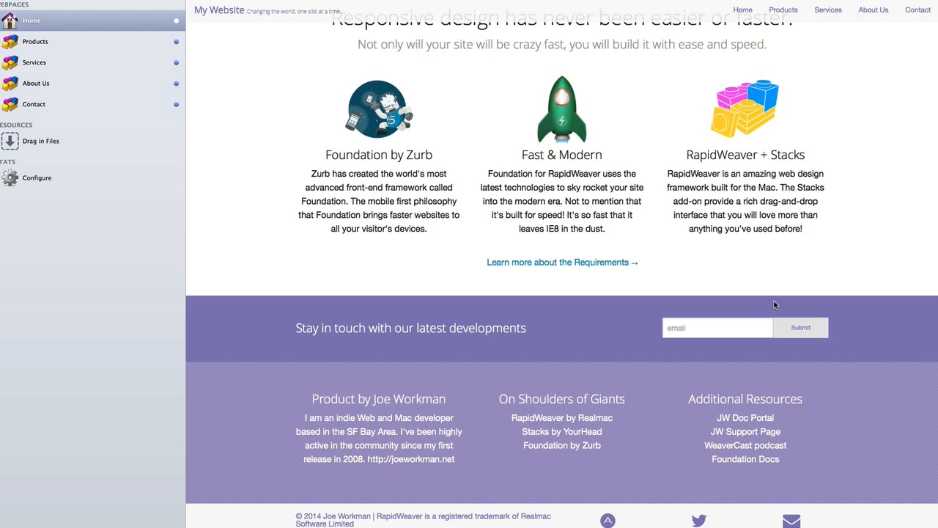
{"action": "key", "text": "super+r"}
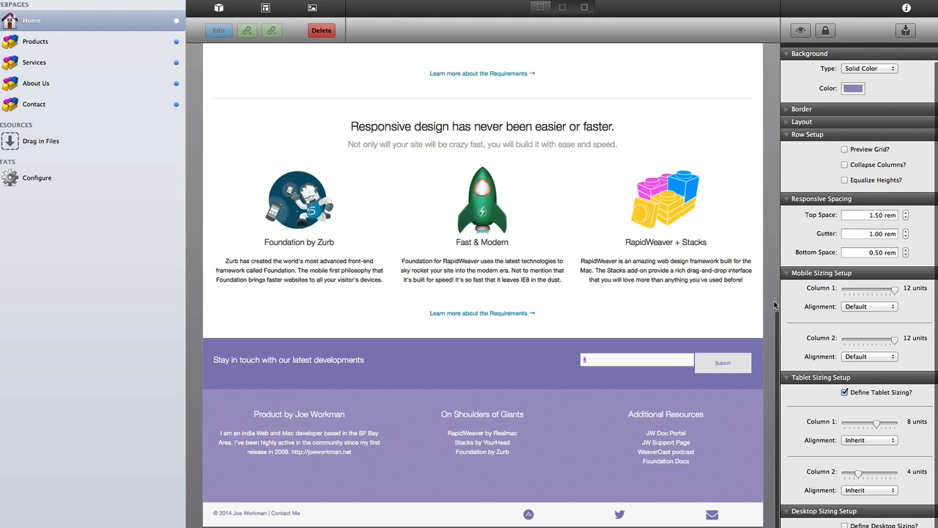
{"action": "scroll", "coordinate": [775, 305], "scroll_direction": "down", "scroll_amount": 2}
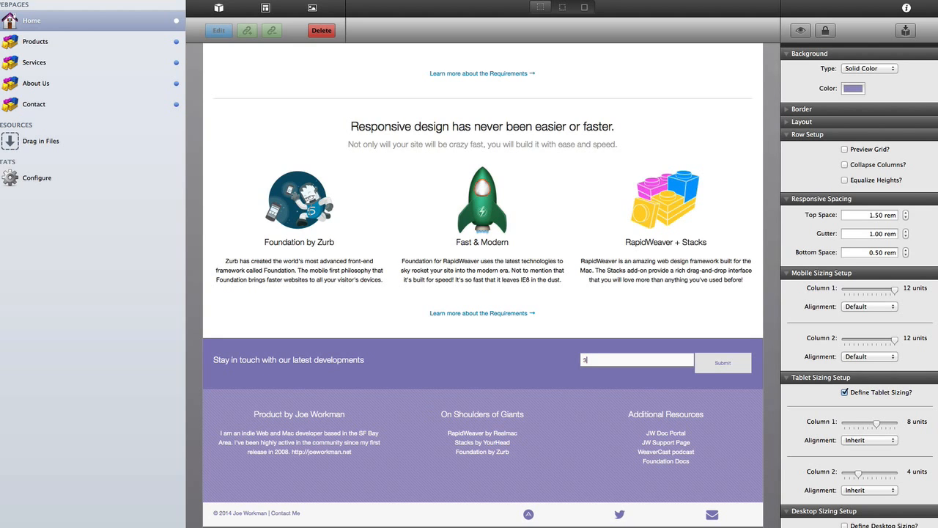
{"action": "left_click", "coordinate": [444, 395]}
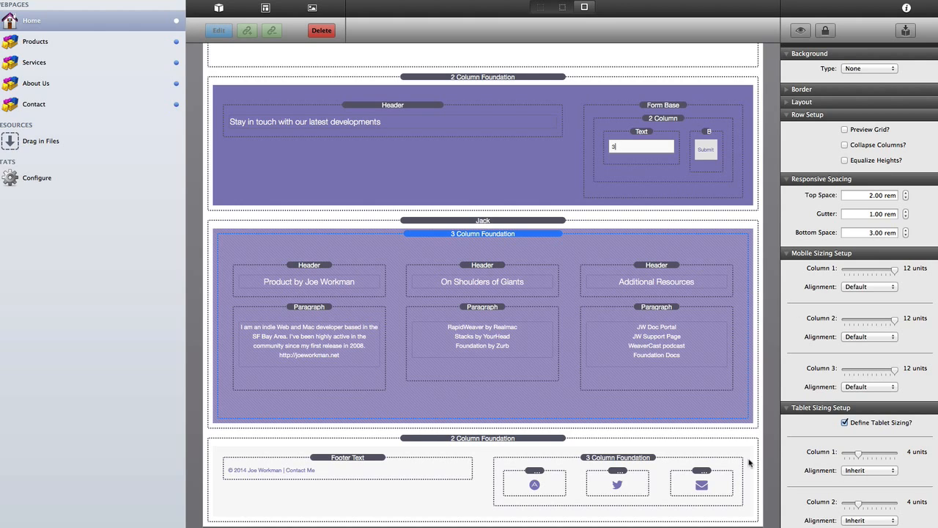
- Turn off tablet sizing on the footer 2 Column and make the icons column 8 units on mobile
{"action": "left_click", "coordinate": [505, 440]}
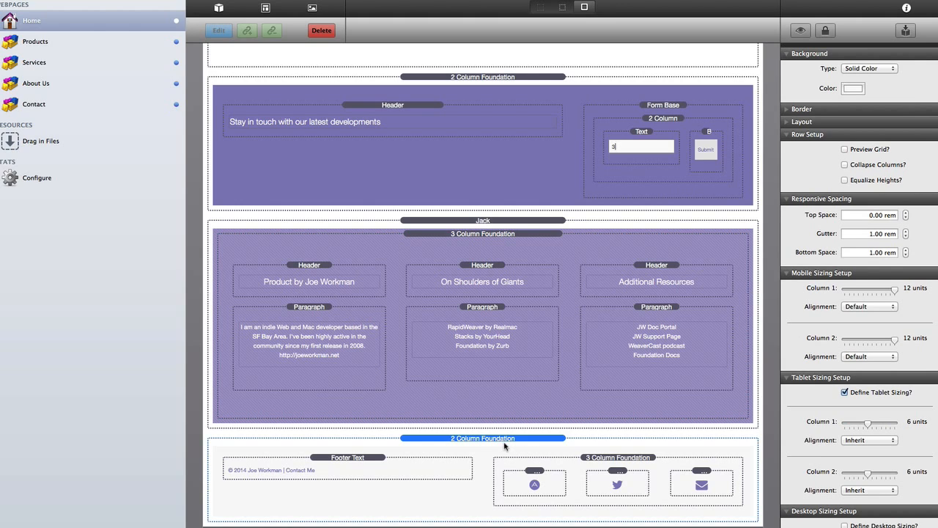
{"action": "key", "text": "super+Tab"}
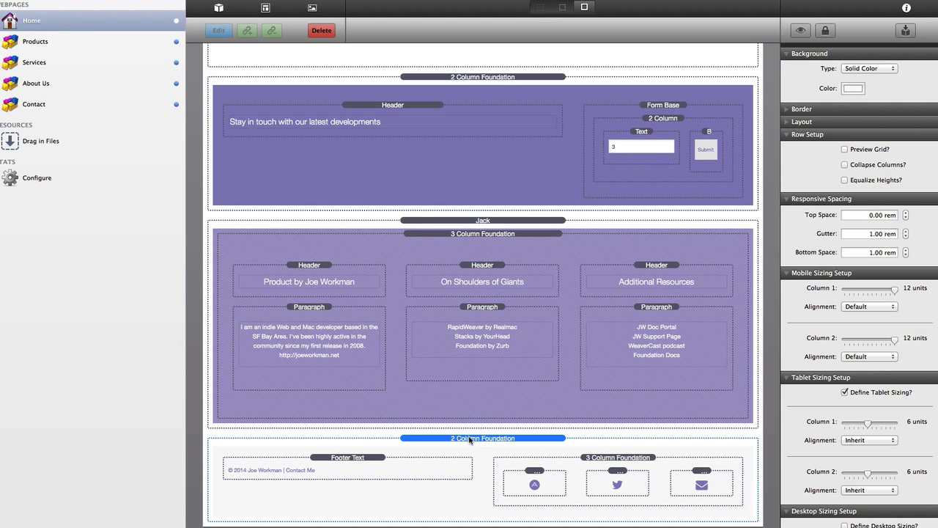
{"action": "key", "text": "super+Tab"}
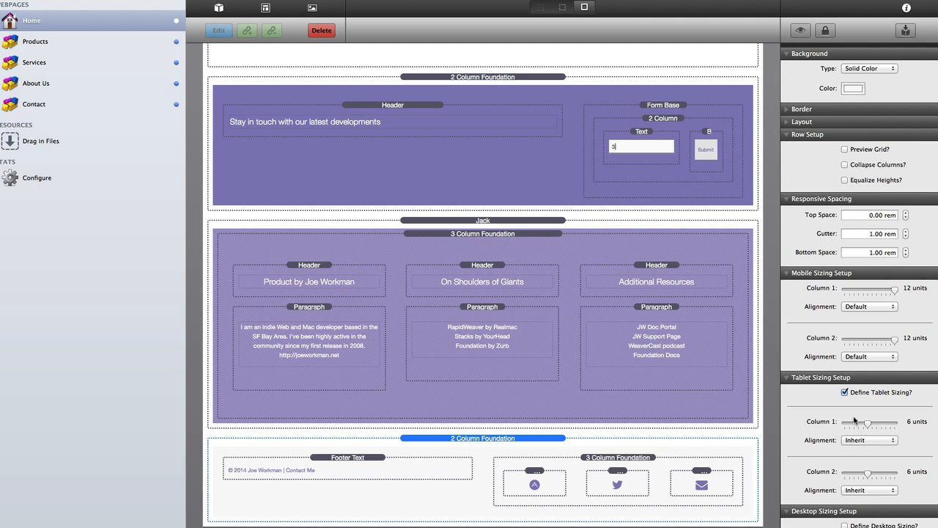
{"action": "left_click", "coordinate": [845, 392]}
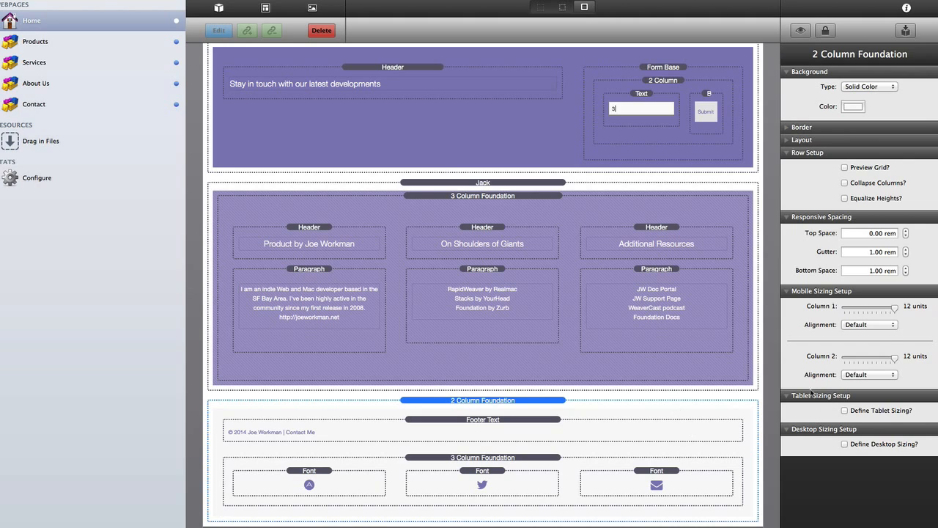
{"action": "left_click_drag", "start_coordinate": [900, 357], "coordinate": [875, 359]}
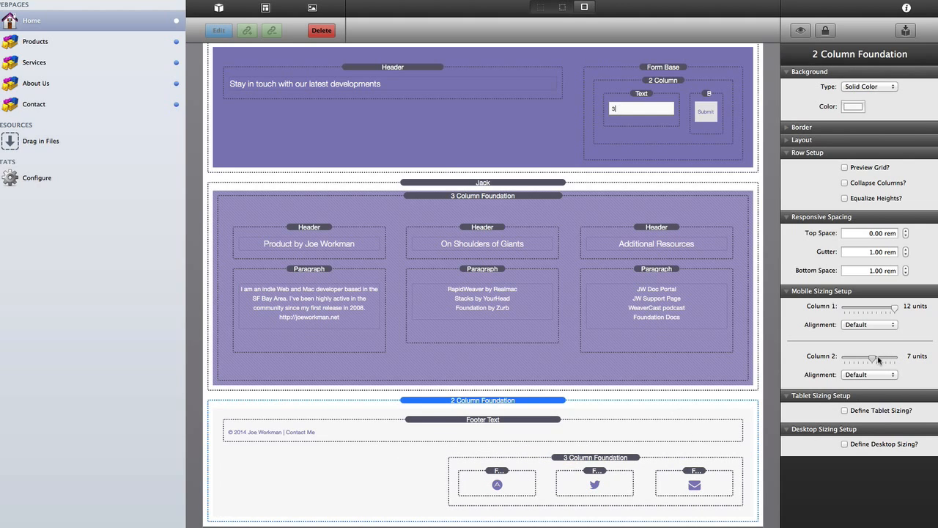
{"action": "left_click", "coordinate": [879, 359]}
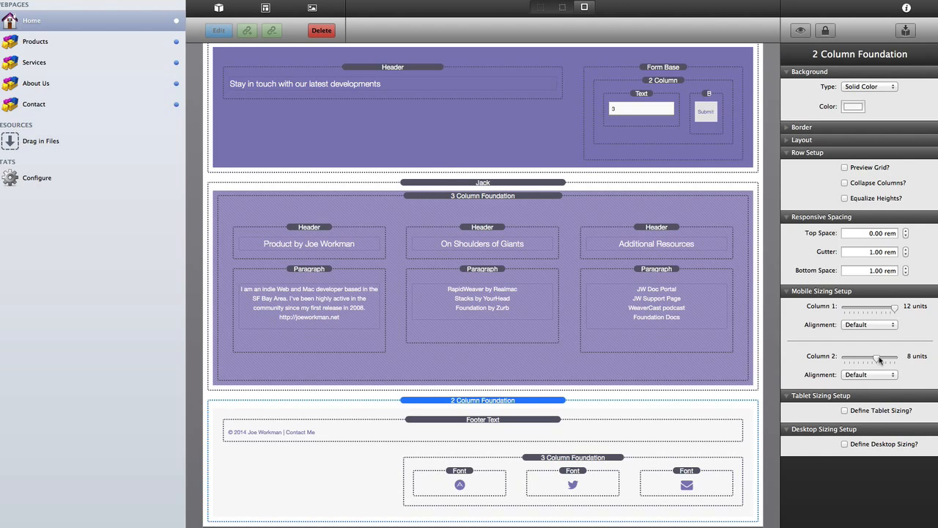
- Align the footer icons column by Source Order and pull it over 2 units
{"action": "left_click", "coordinate": [860, 377]}
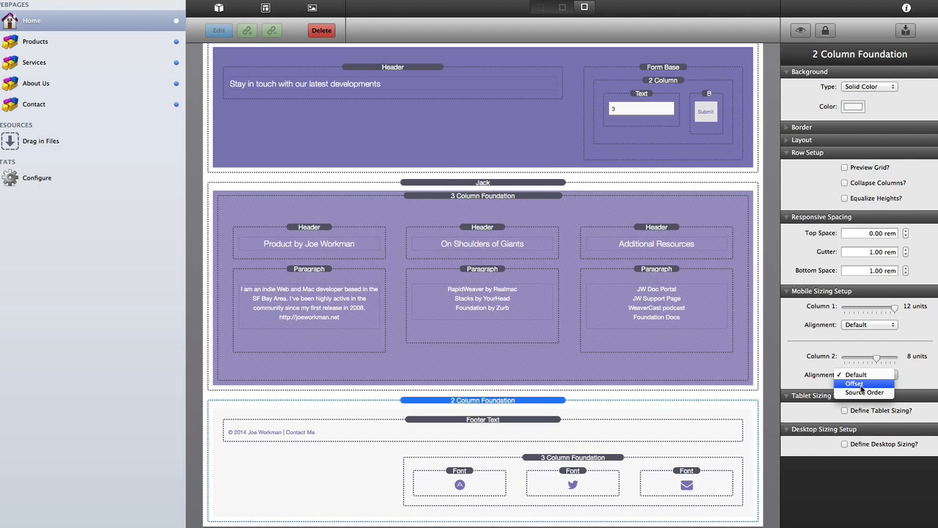
{"action": "left_click", "coordinate": [864, 393]}
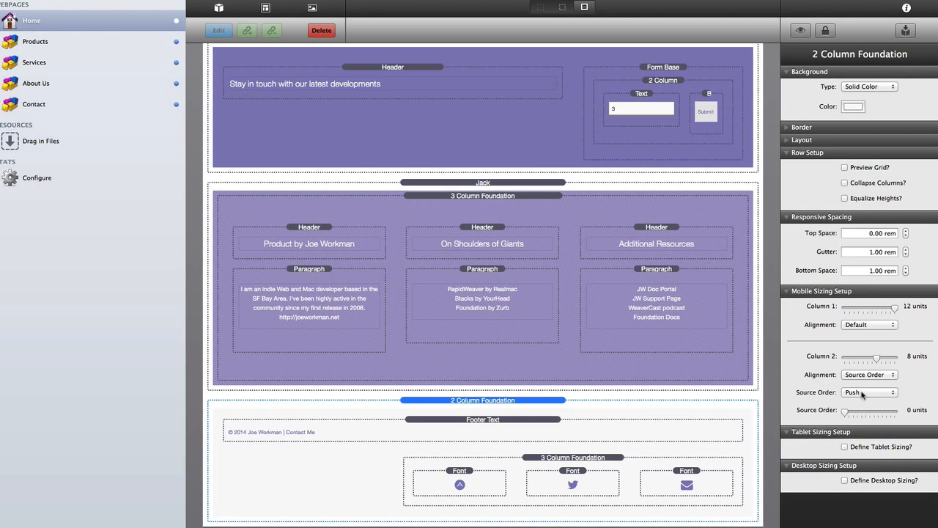
{"action": "left_click", "coordinate": [862, 393]}
{"action": "left_click", "coordinate": [850, 401]}
{"action": "left_click_drag", "start_coordinate": [848, 413], "coordinate": [857, 415]}
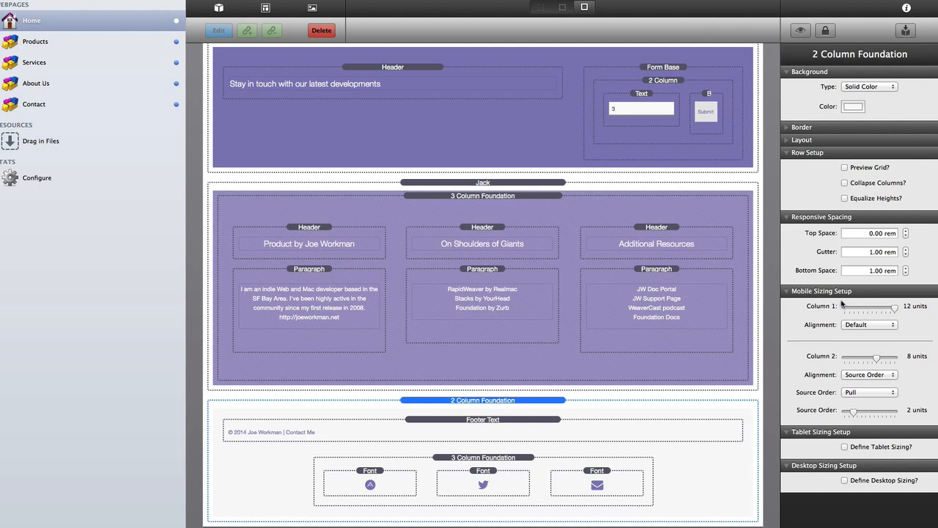
- Define footer tablet sizing of 9 and 3 units, icons column aligned by Source Order
{"action": "left_click", "coordinate": [844, 447]}
{"action": "scroll", "coordinate": [844, 450], "scroll_direction": "down", "scroll_amount": 3}
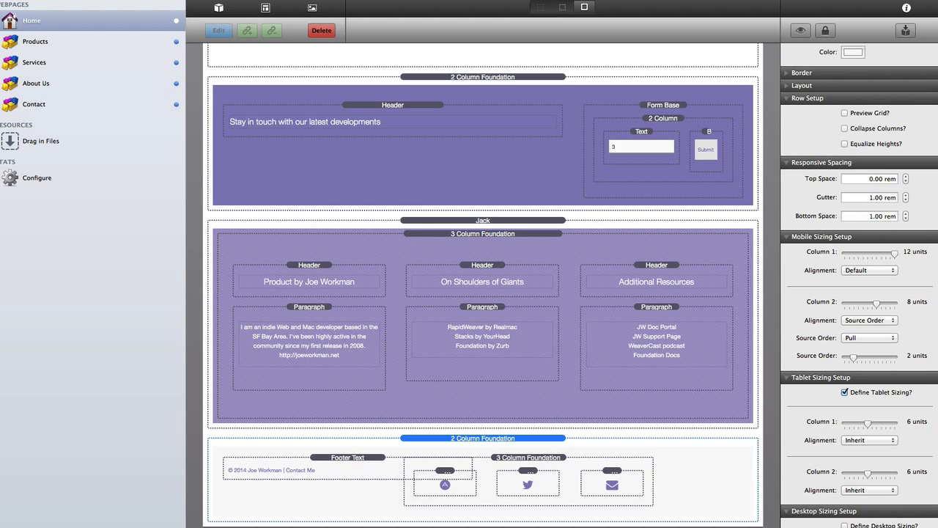
{"action": "left_click_drag", "start_coordinate": [869, 424], "coordinate": [883, 427]}
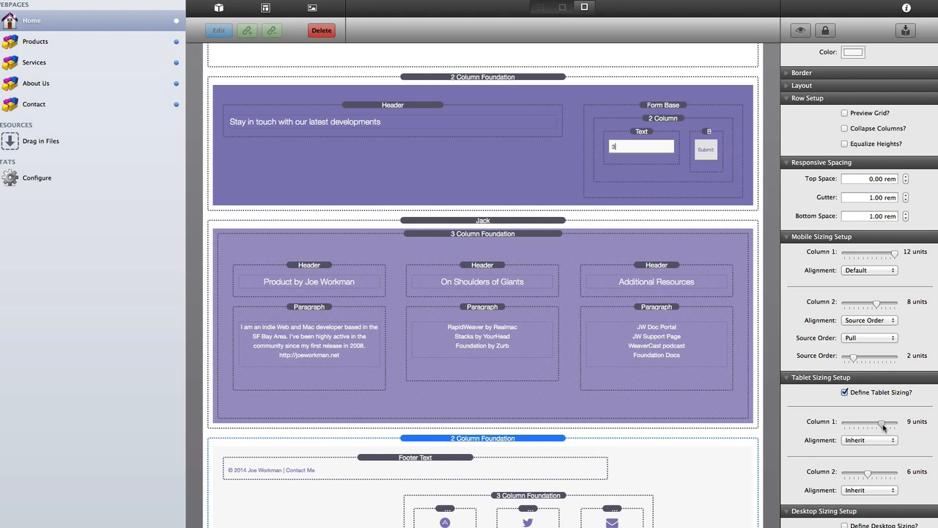
{"action": "left_click_drag", "start_coordinate": [868, 476], "coordinate": [855, 477]}
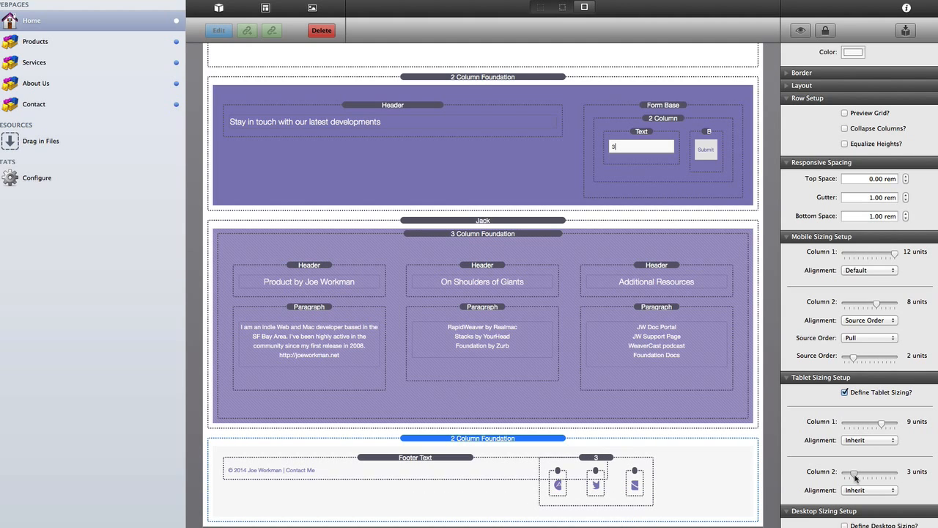
{"action": "left_click", "coordinate": [869, 489]}
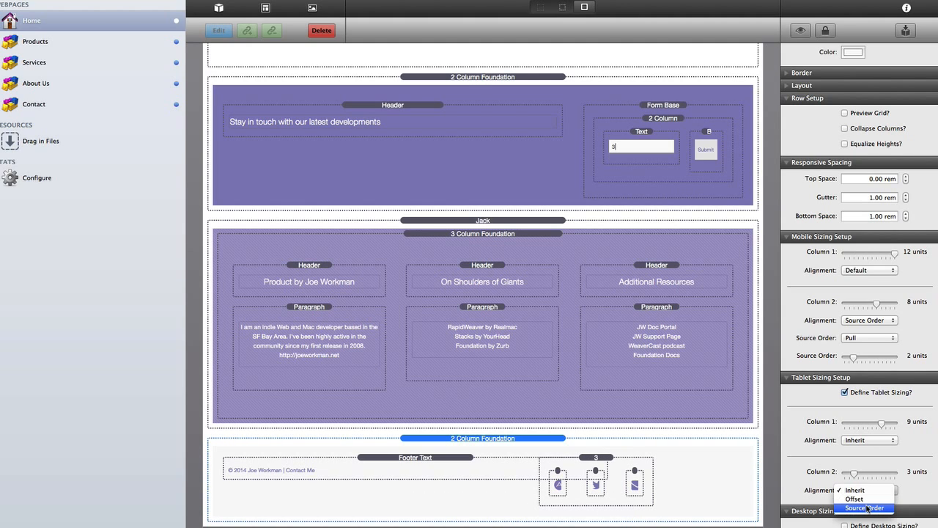
{"action": "left_click", "coordinate": [868, 507]}
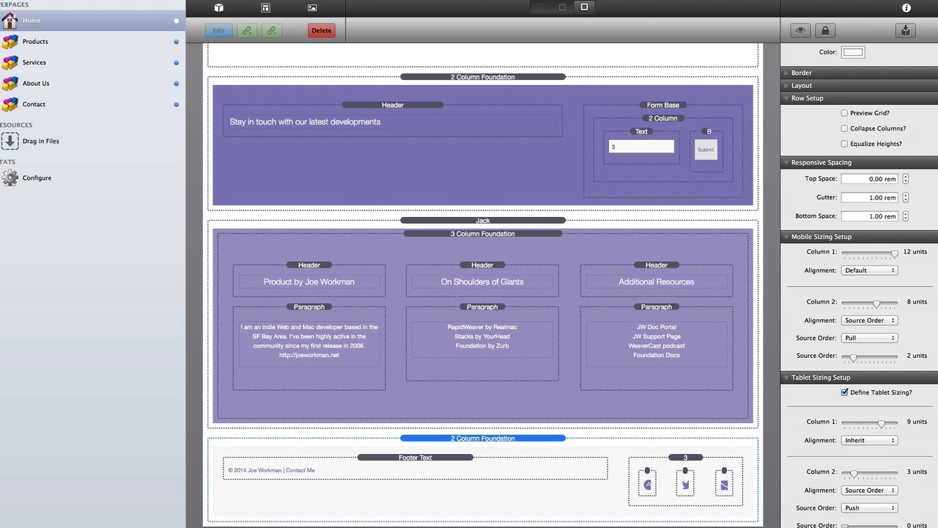
{"action": "left_click_drag", "start_coordinate": [845, 526], "coordinate": [845, 527]}
{"action": "left_click", "coordinate": [691, 462]}
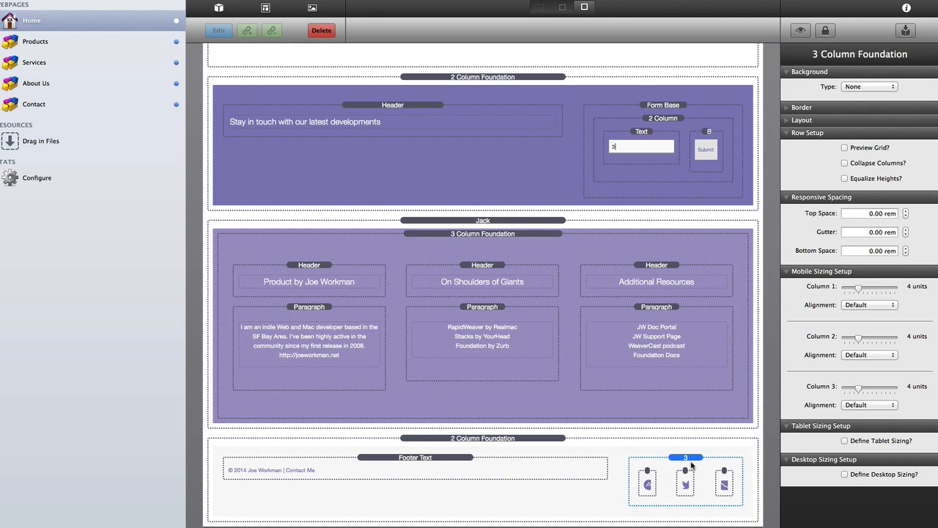
- Preview the page and scroll to check the footer's right-aligned social icons
{"action": "key", "text": "super+l"}
{"action": "key", "text": "super+l"}
{"action": "scroll", "coordinate": [692, 464], "scroll_direction": "down", "scroll_amount": 3}
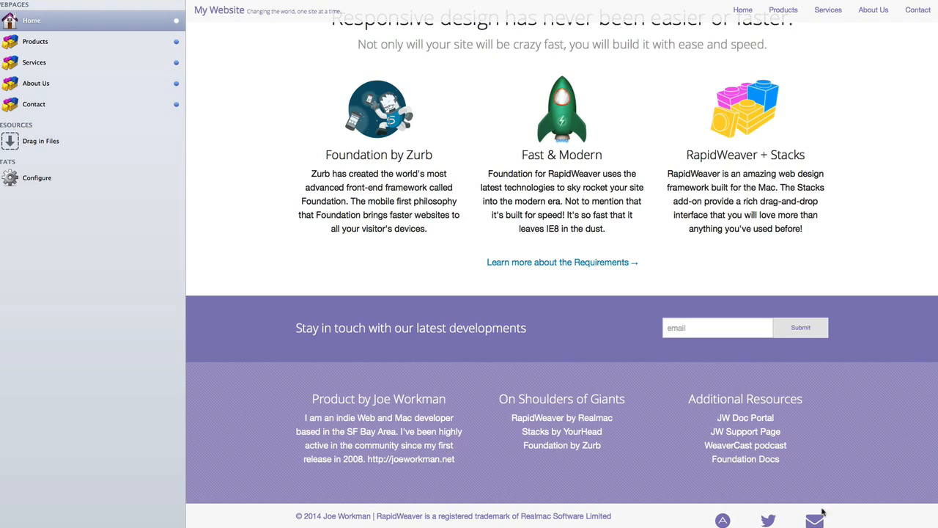
{"action": "scroll", "coordinate": [511, 461], "scroll_direction": "up", "scroll_amount": 1}
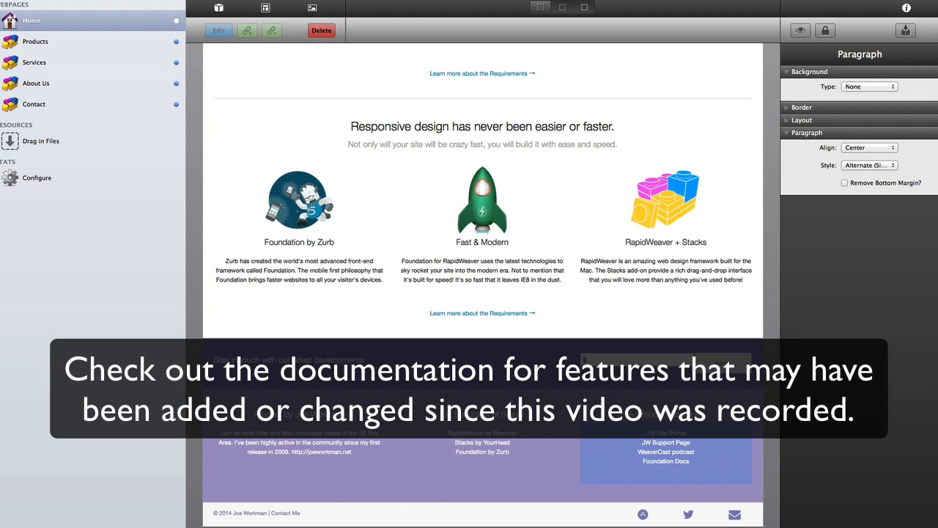
- Scroll back up to the Site Styles stack at the top of the outlined page
{"action": "left_click", "coordinate": [528, 277]}
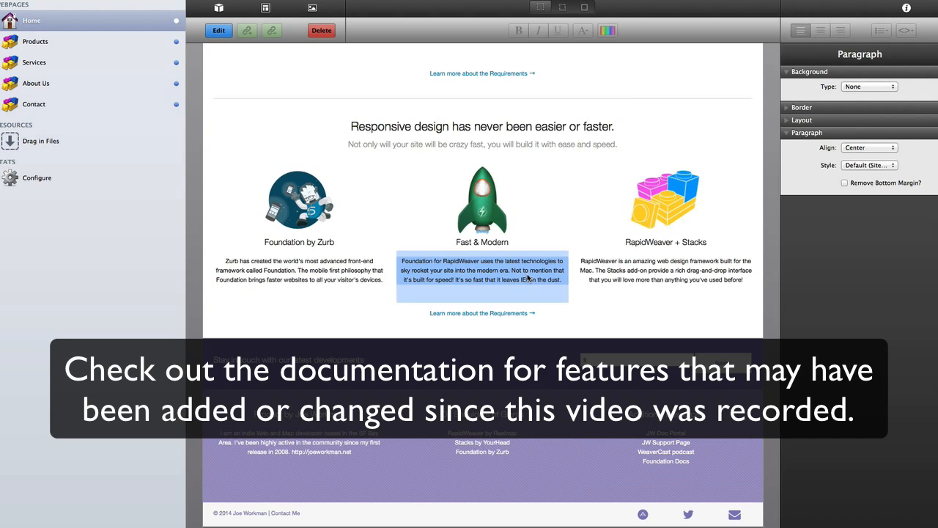
{"action": "scroll", "coordinate": [528, 278], "scroll_direction": "up", "scroll_amount": 4}
{"action": "scroll", "coordinate": [527, 277], "scroll_direction": "up", "scroll_amount": 10}
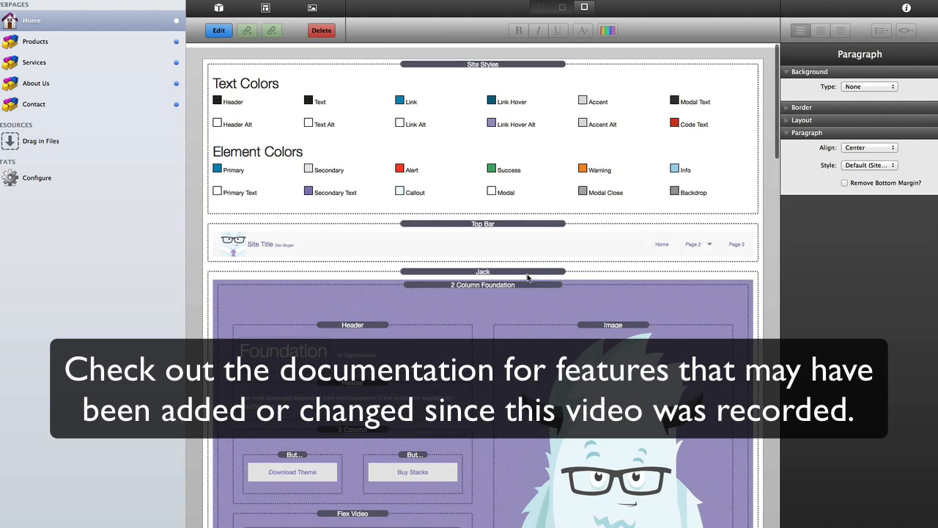